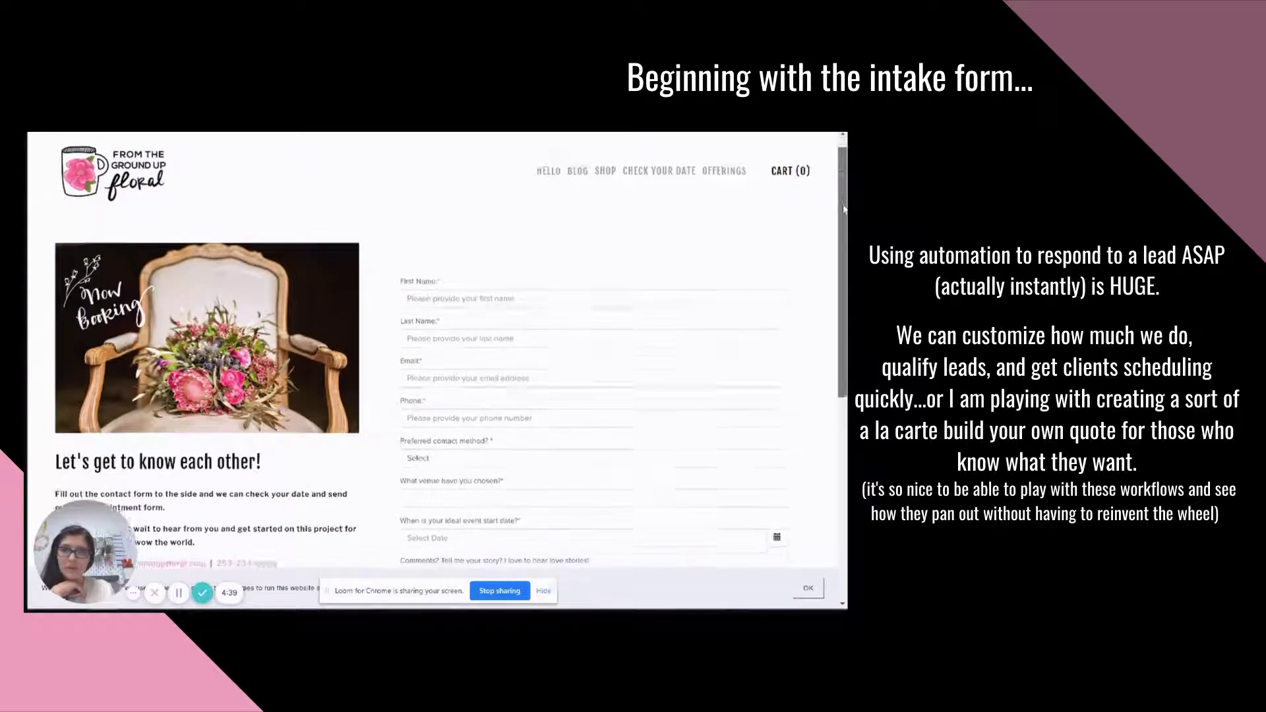
- Fill in the intake form's first name, last name, email address and phone number with the lead's contact details
scroll(435, 349, "down", 2)
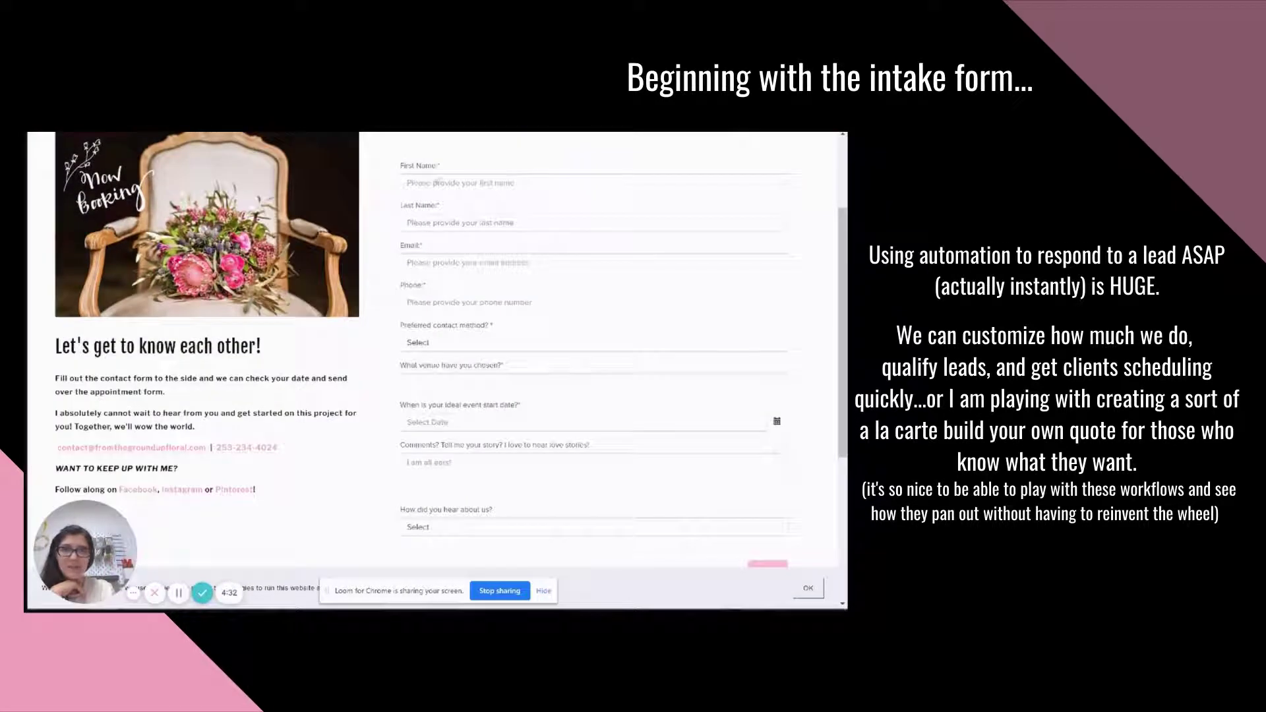
left_click(455, 182)
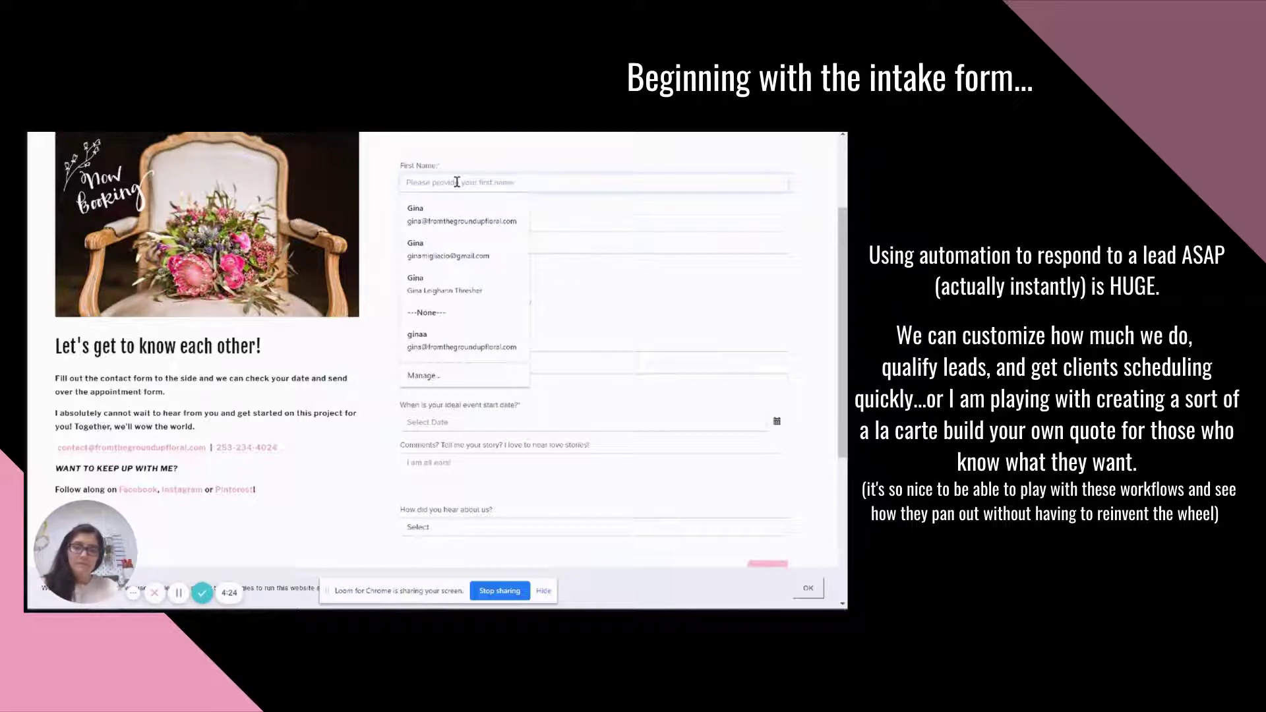
type("Sandy")
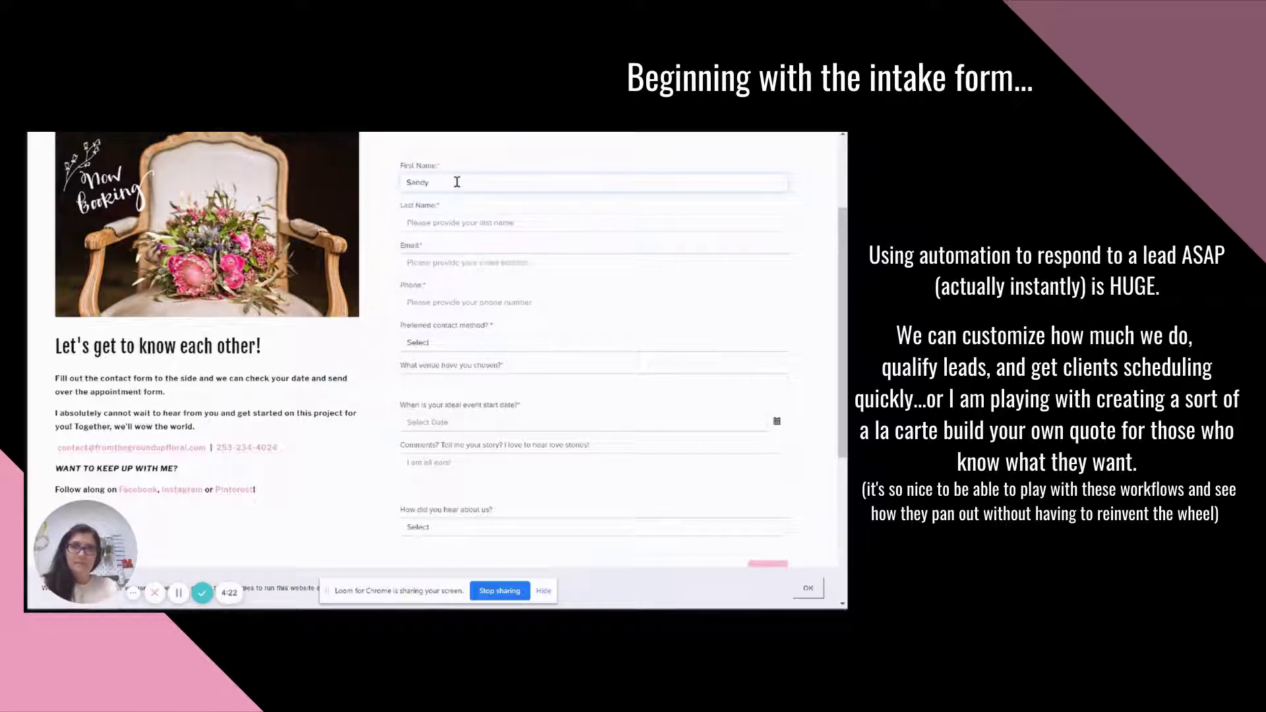
key("Tab")
type("Fo")
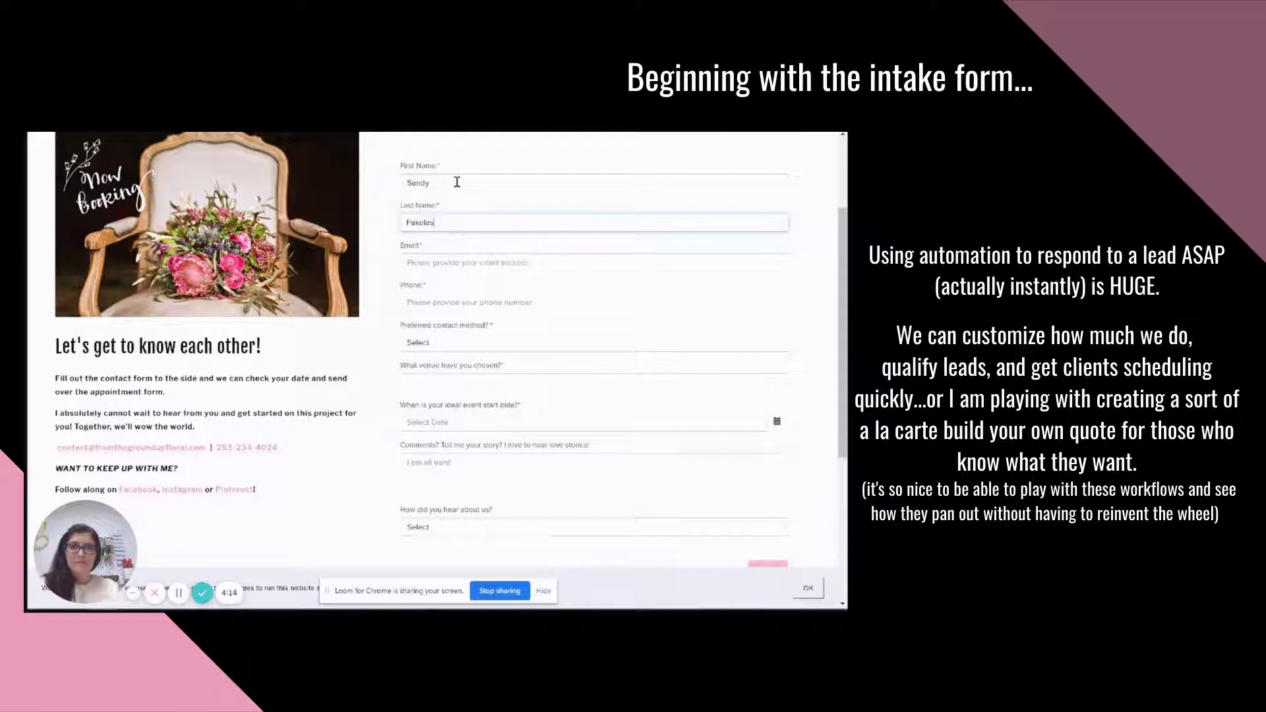
left_click(421, 263)
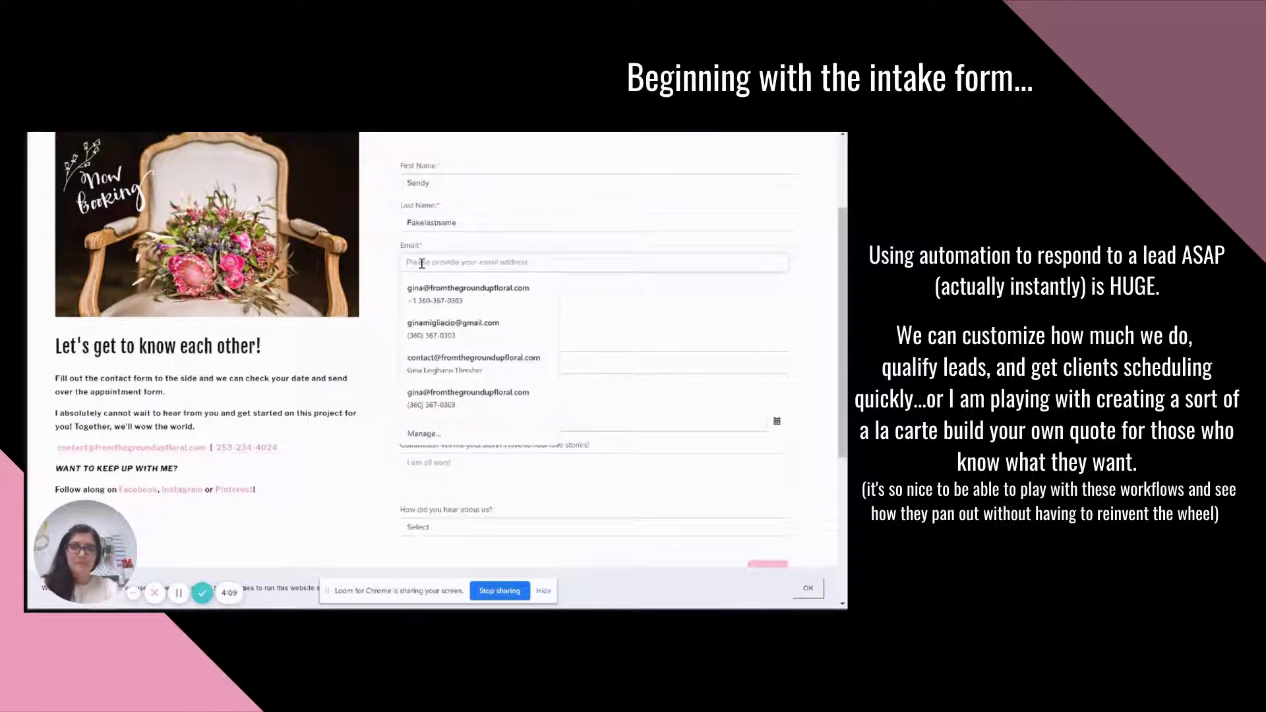
left_click(470, 324)
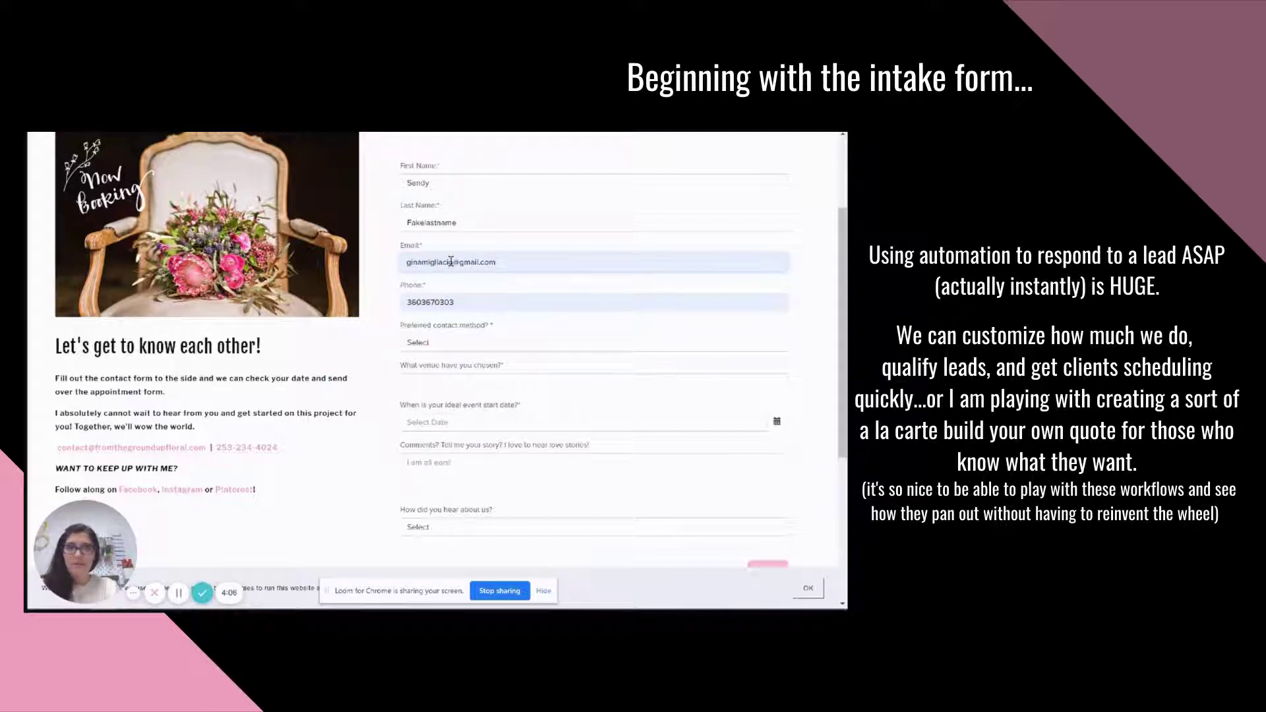
- Choose Email as the preferred contact method and enter "the lodge" as the chosen venue
left_click(437, 344)
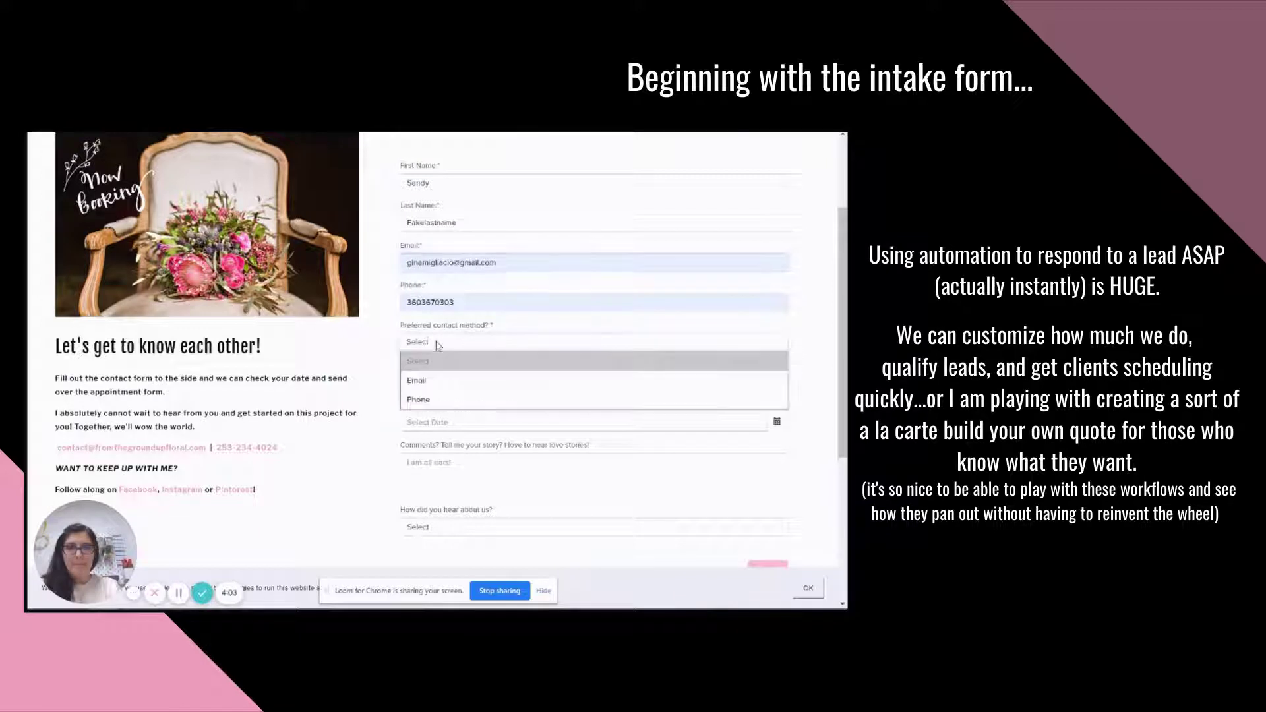
left_click(425, 389)
left_click(469, 385)
type("the lodge")
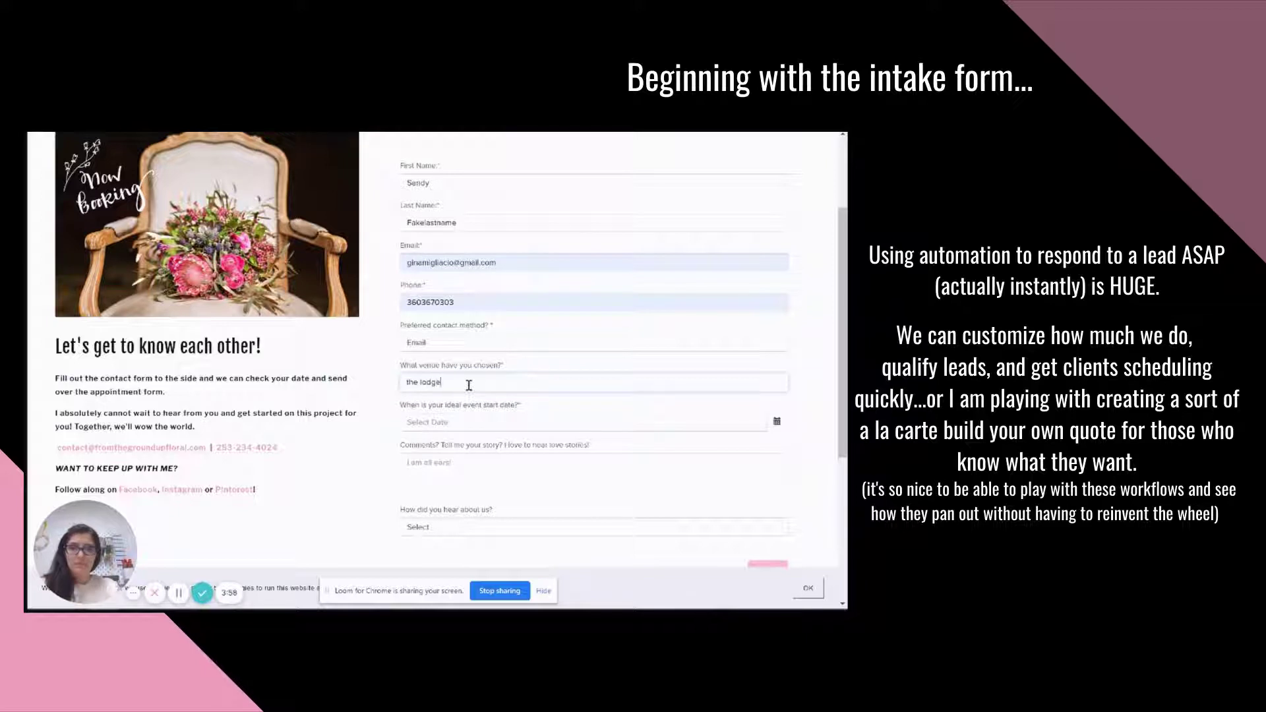
- Set the ideal event start date to Jan 16, 2021
left_click(445, 421)
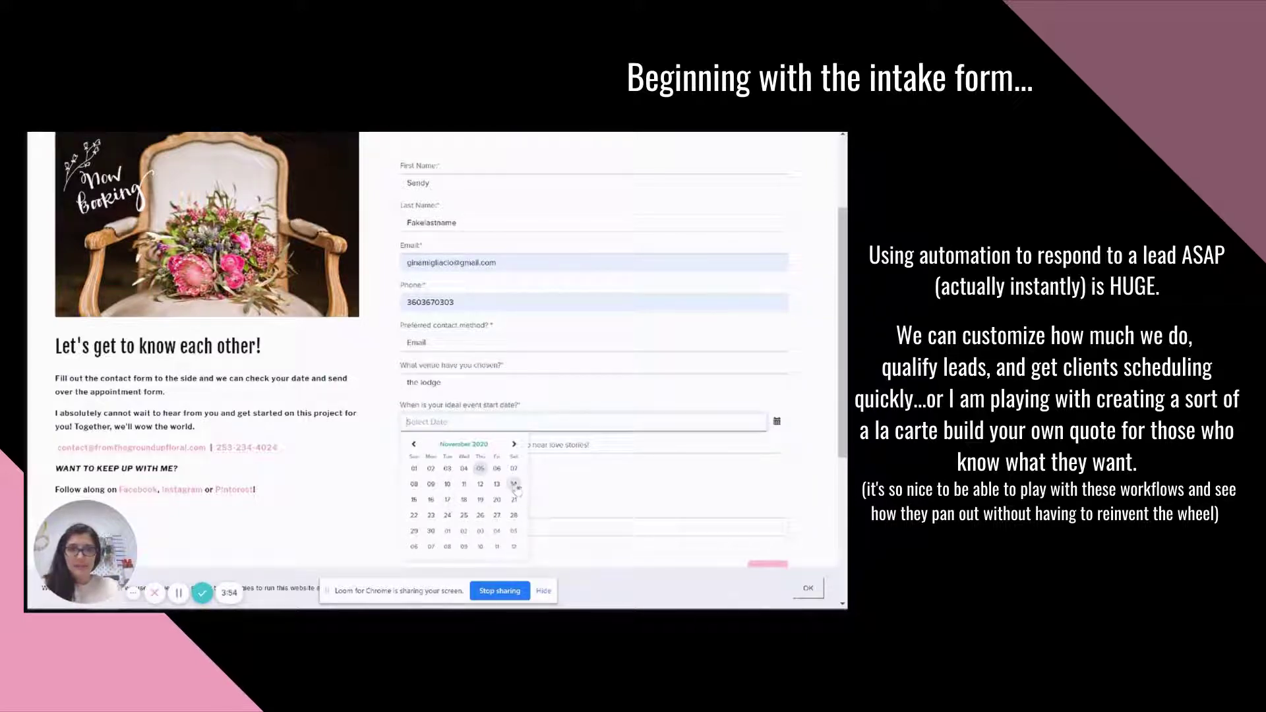
left_click(515, 446)
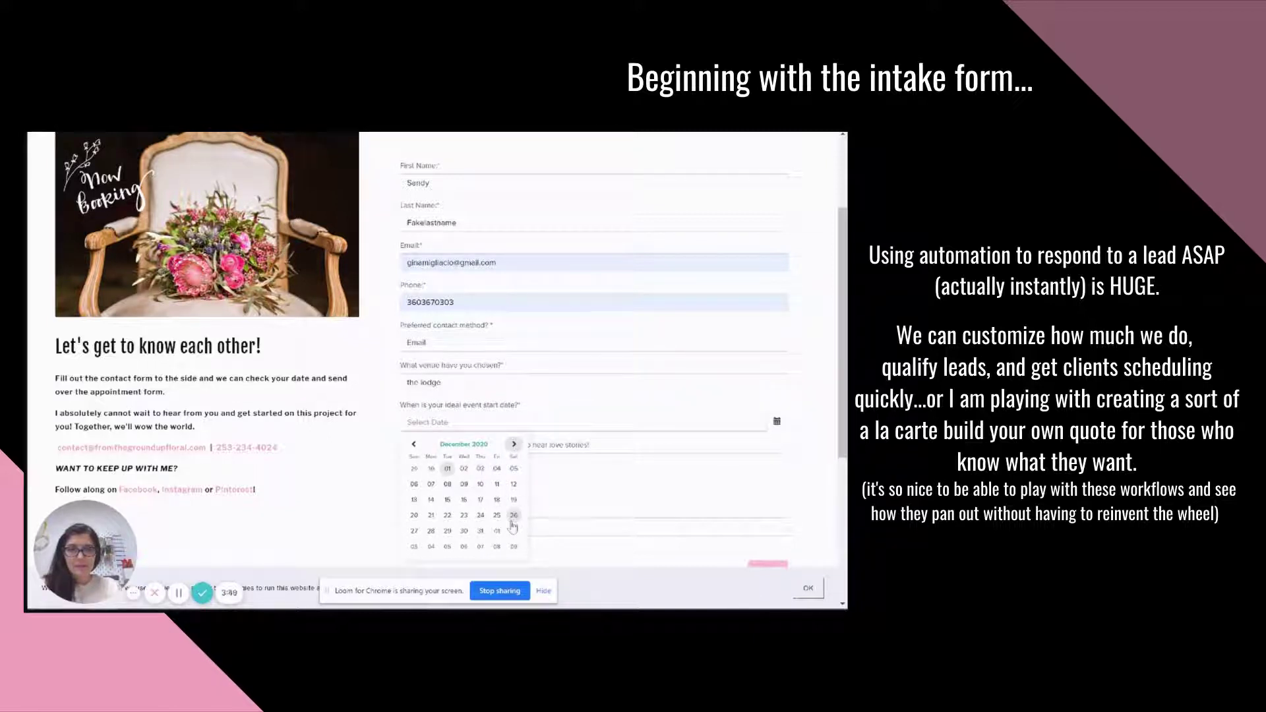
left_click(514, 444)
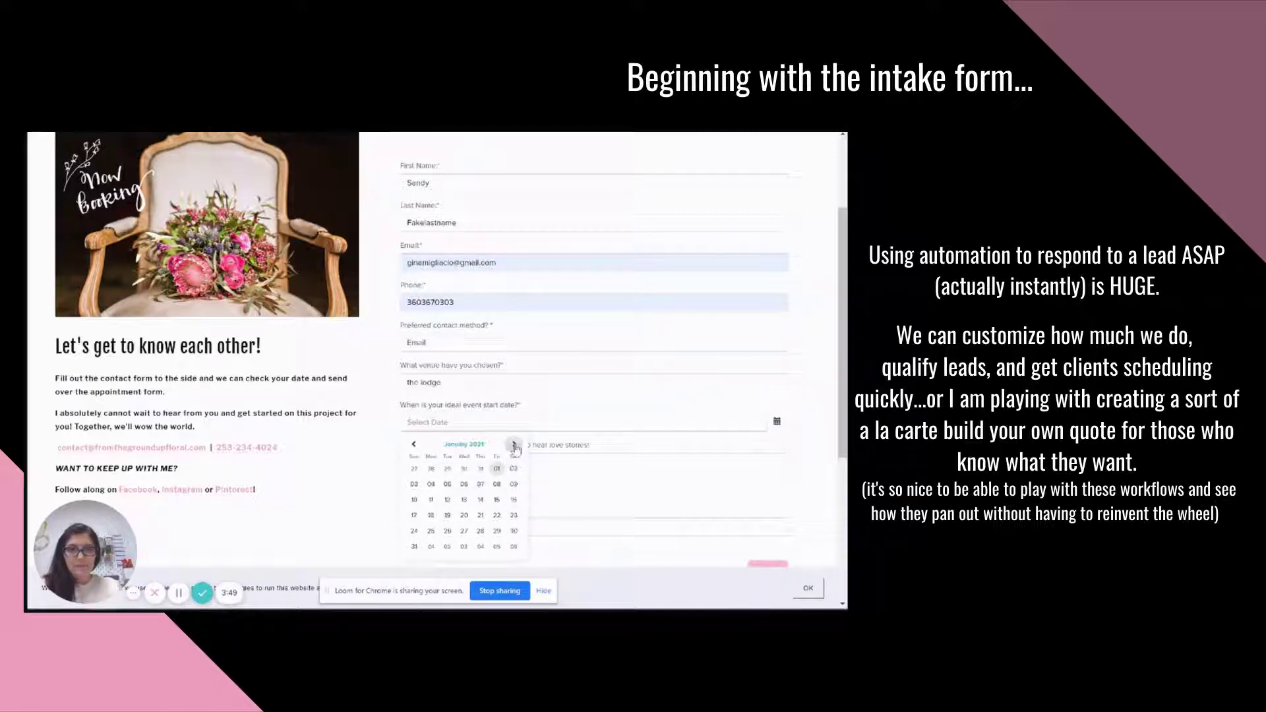
left_click(517, 501)
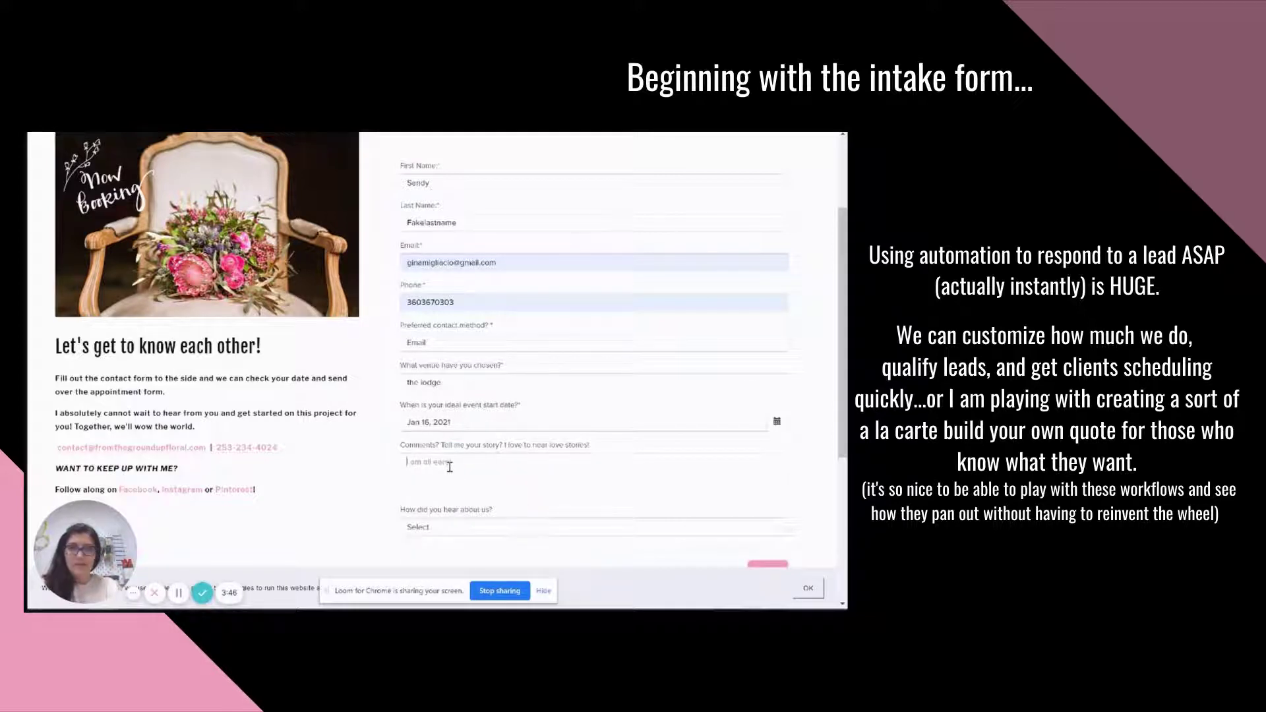
- Enter "I am getting married." as the comment telling the client's story
left_click(449, 467)
type("I am getti")
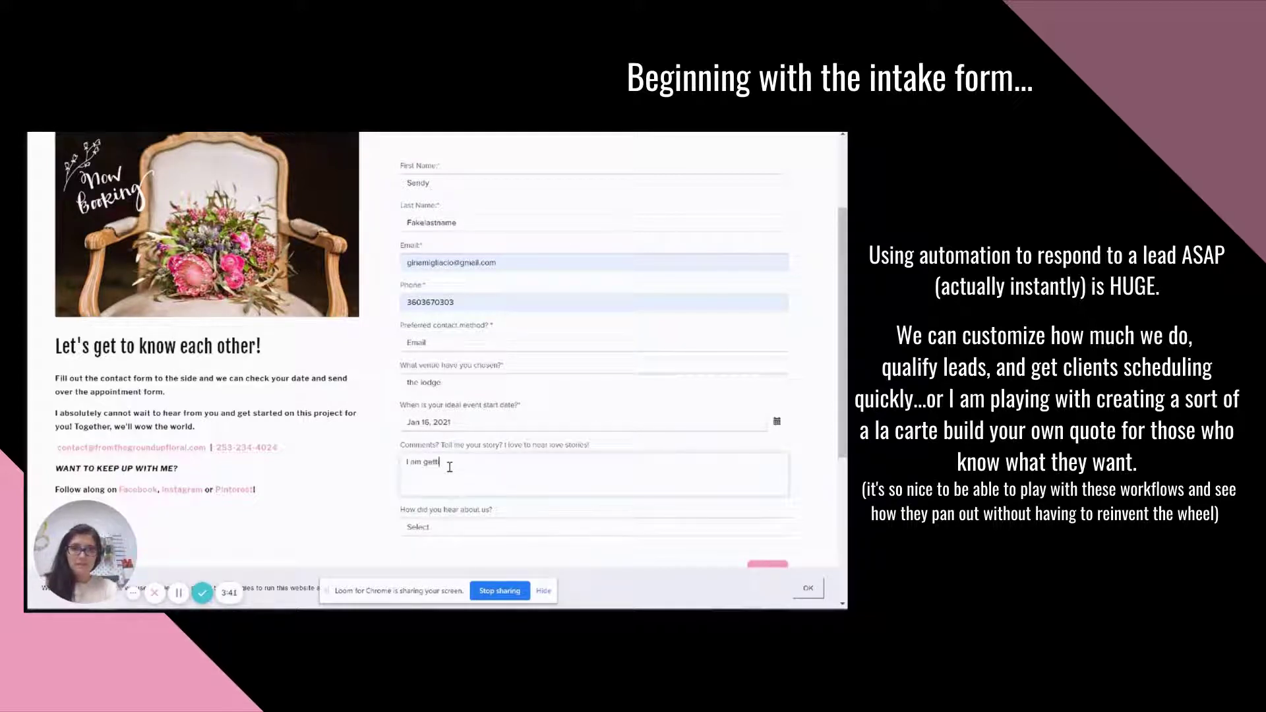
type("ng married.")
- Choose Personal Website as how the client heard about the business and send the intake form
left_click(447, 530)
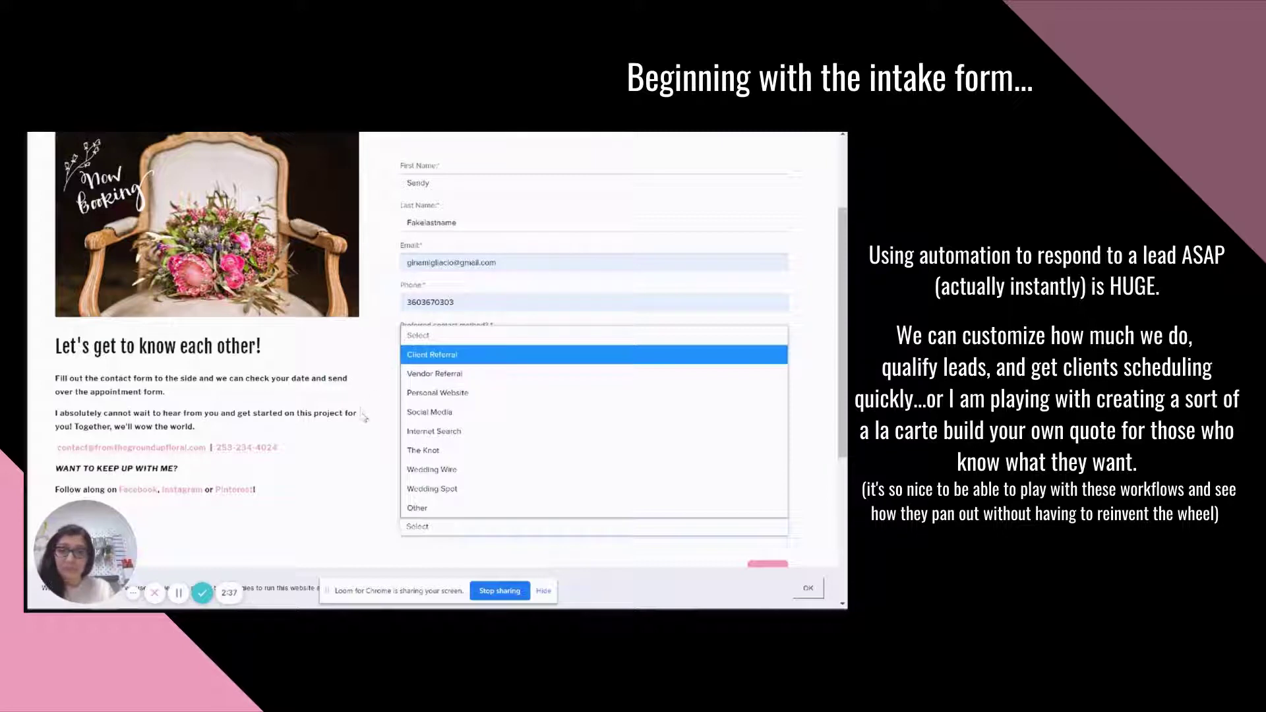
left_click(389, 446)
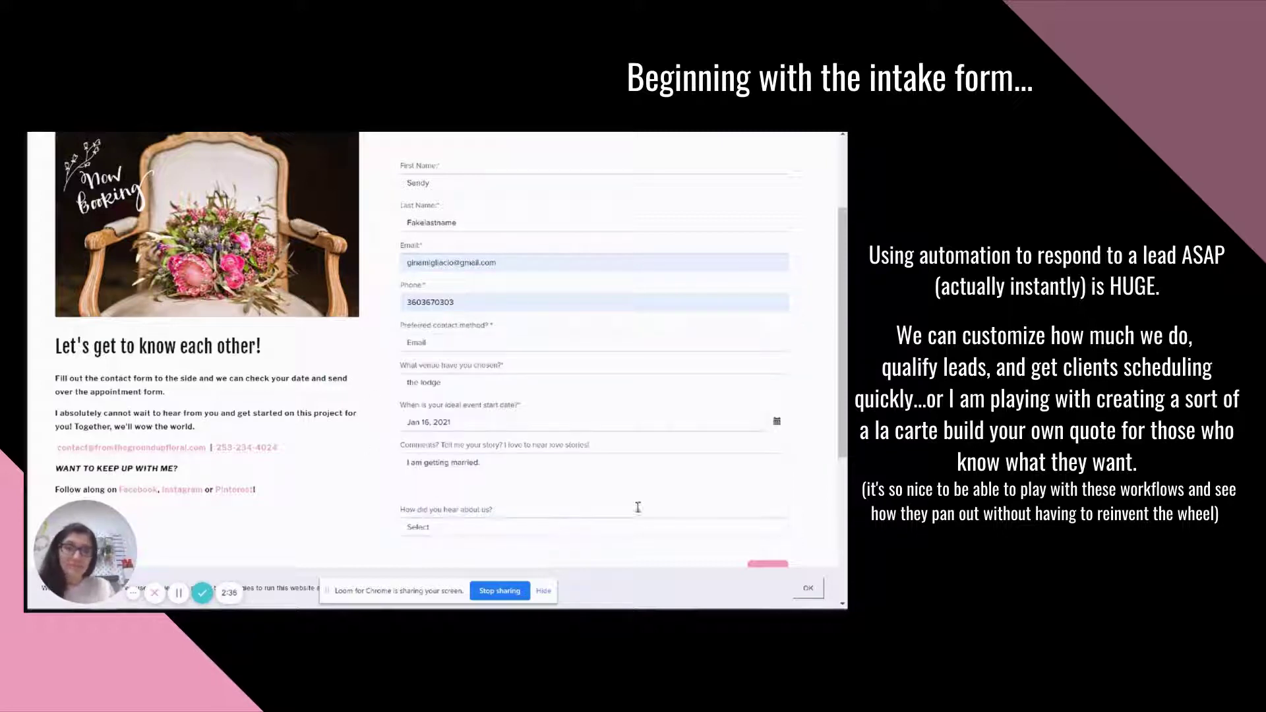
left_click(455, 528)
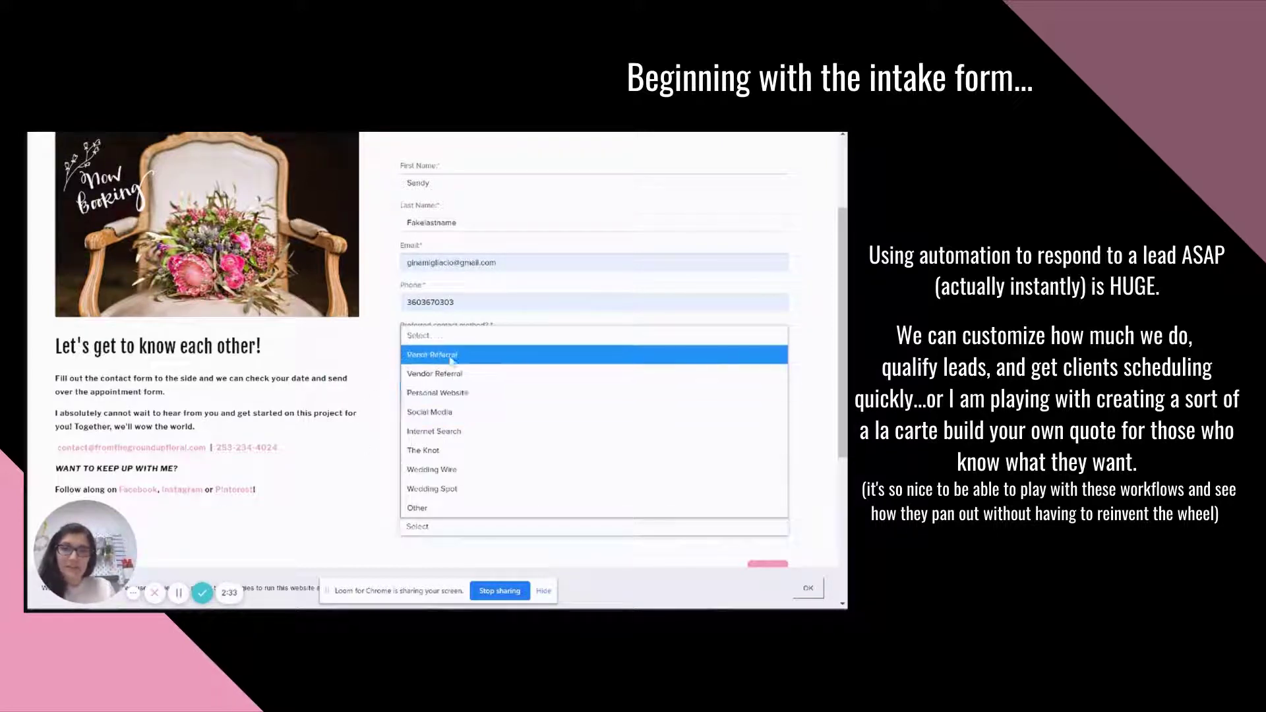
left_click(447, 394)
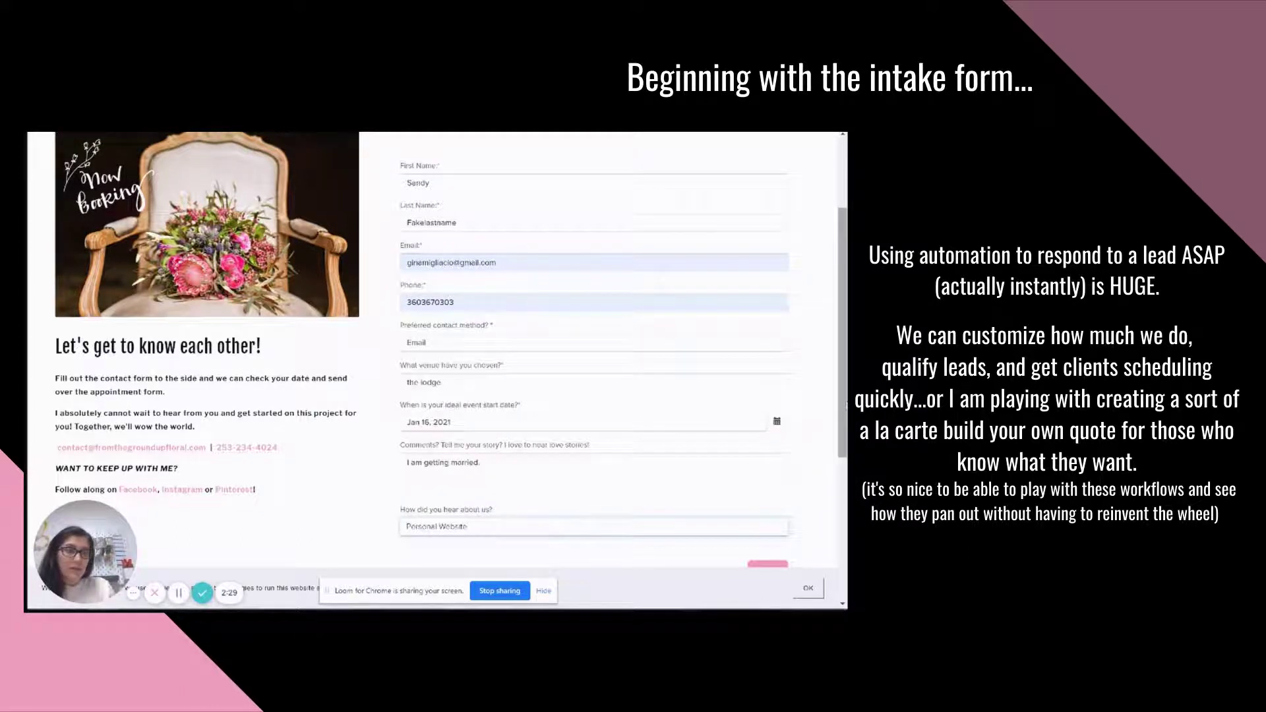
scroll(845, 405, "down", 1)
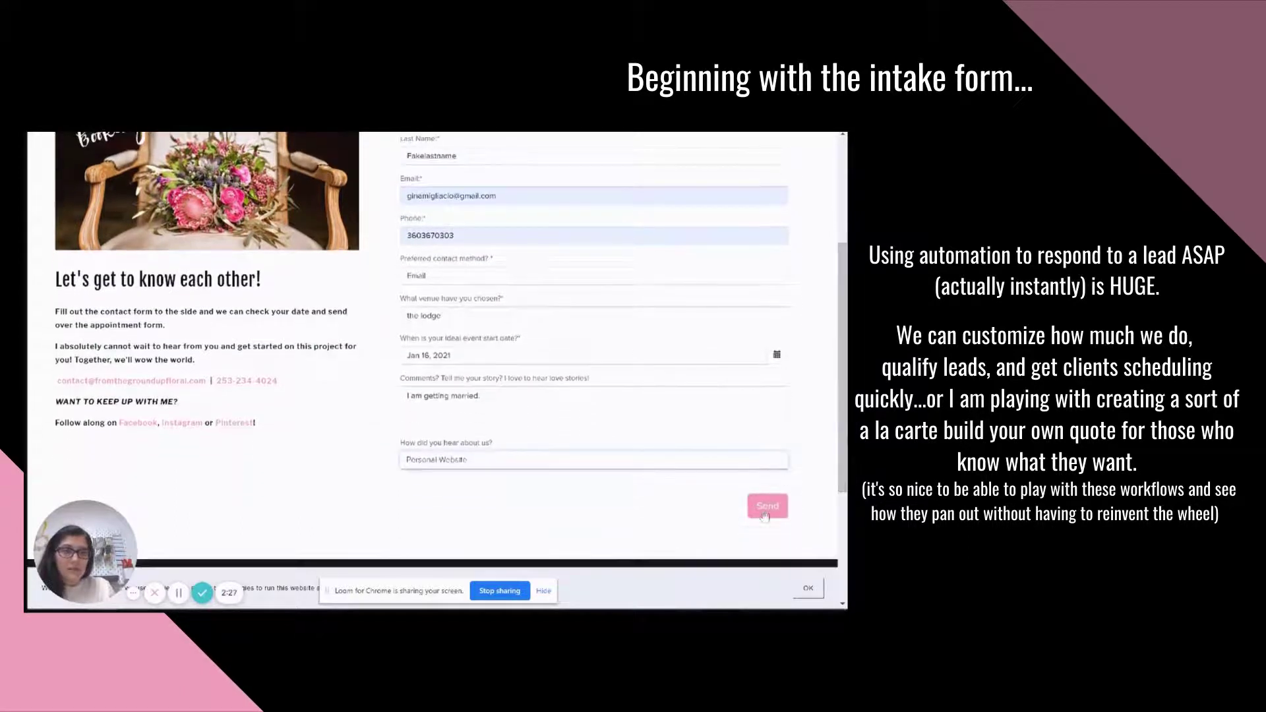
left_click(767, 506)
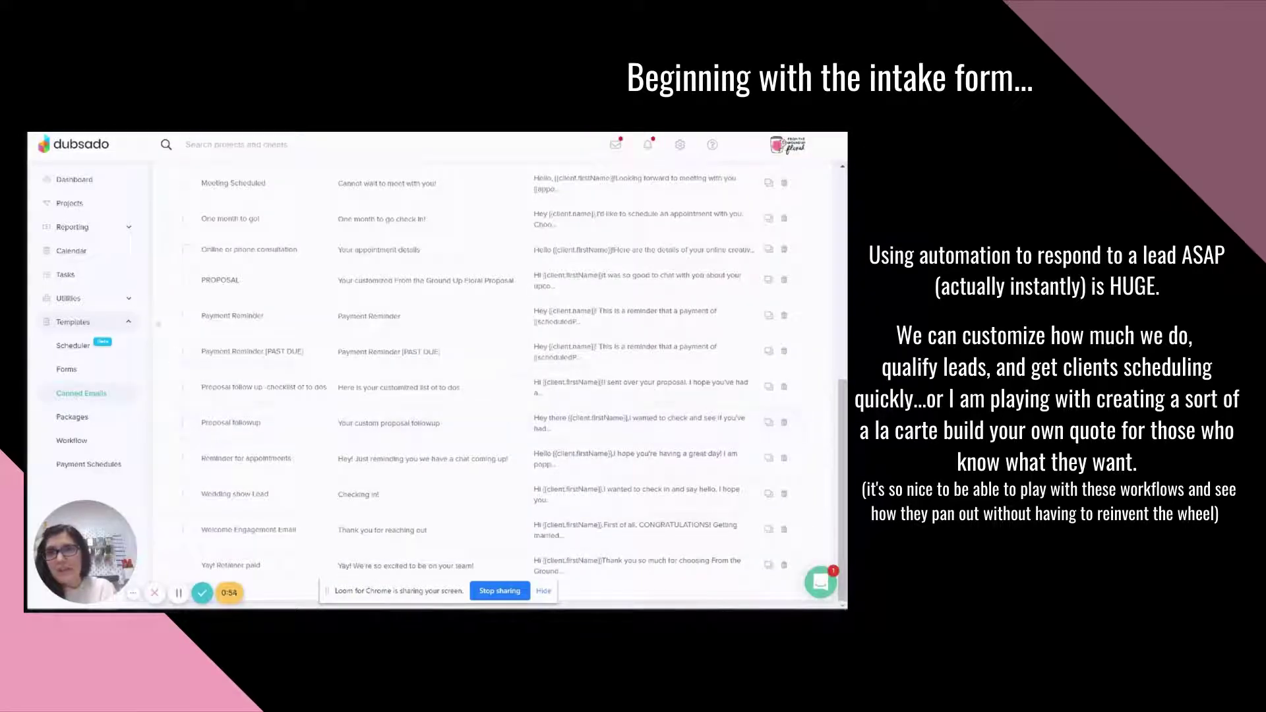
- In Dubsado, view the Welcome Engagement Email canned email and open the form templates list
left_click(251, 531)
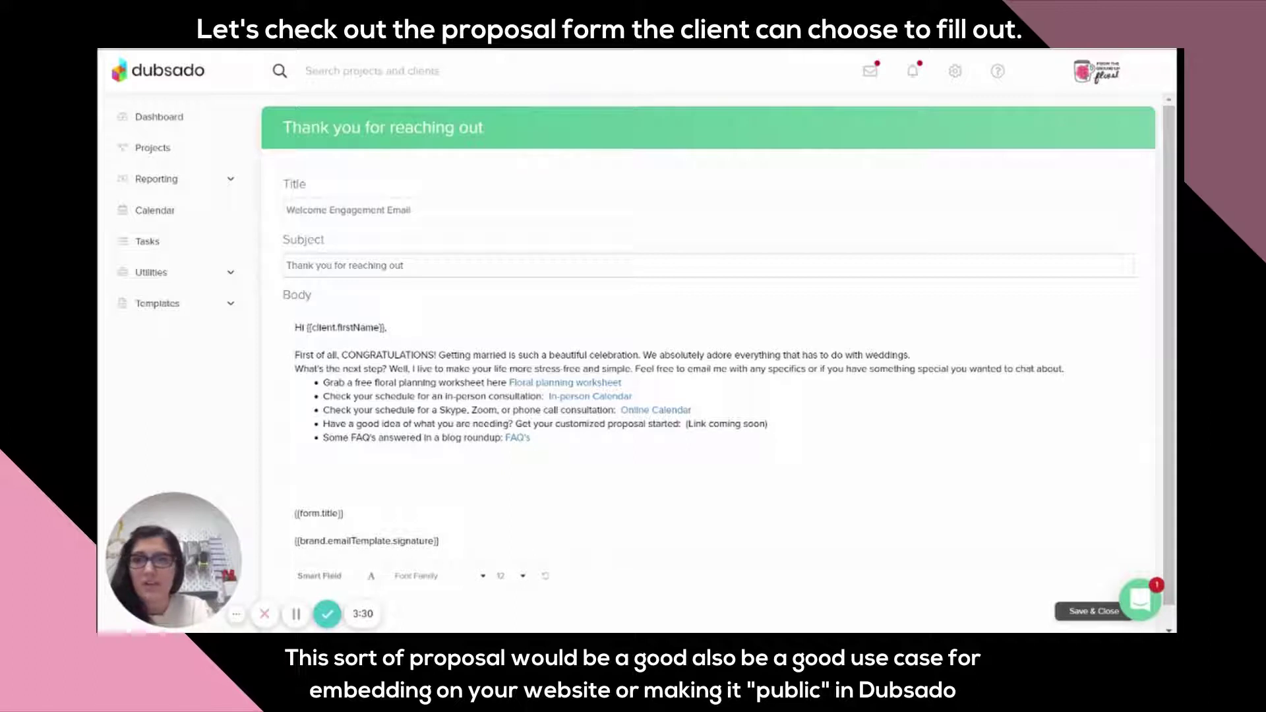
left_click(230, 304)
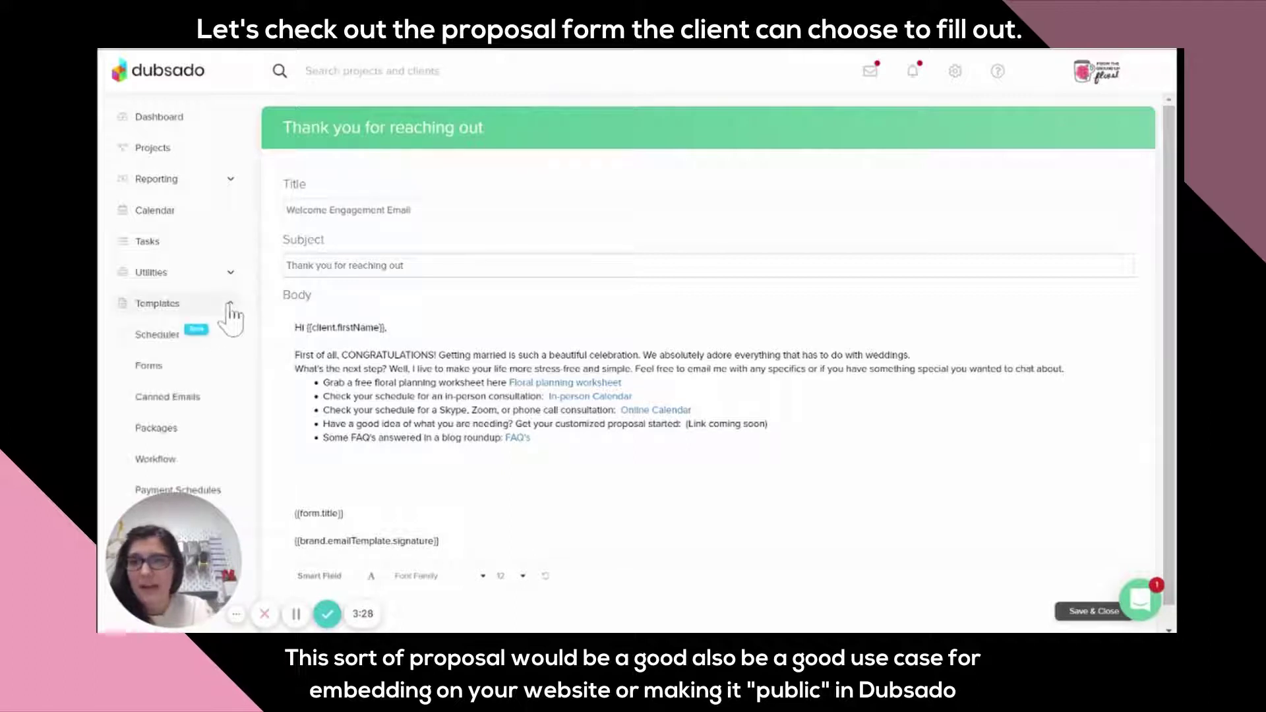
mouse_move(170, 531)
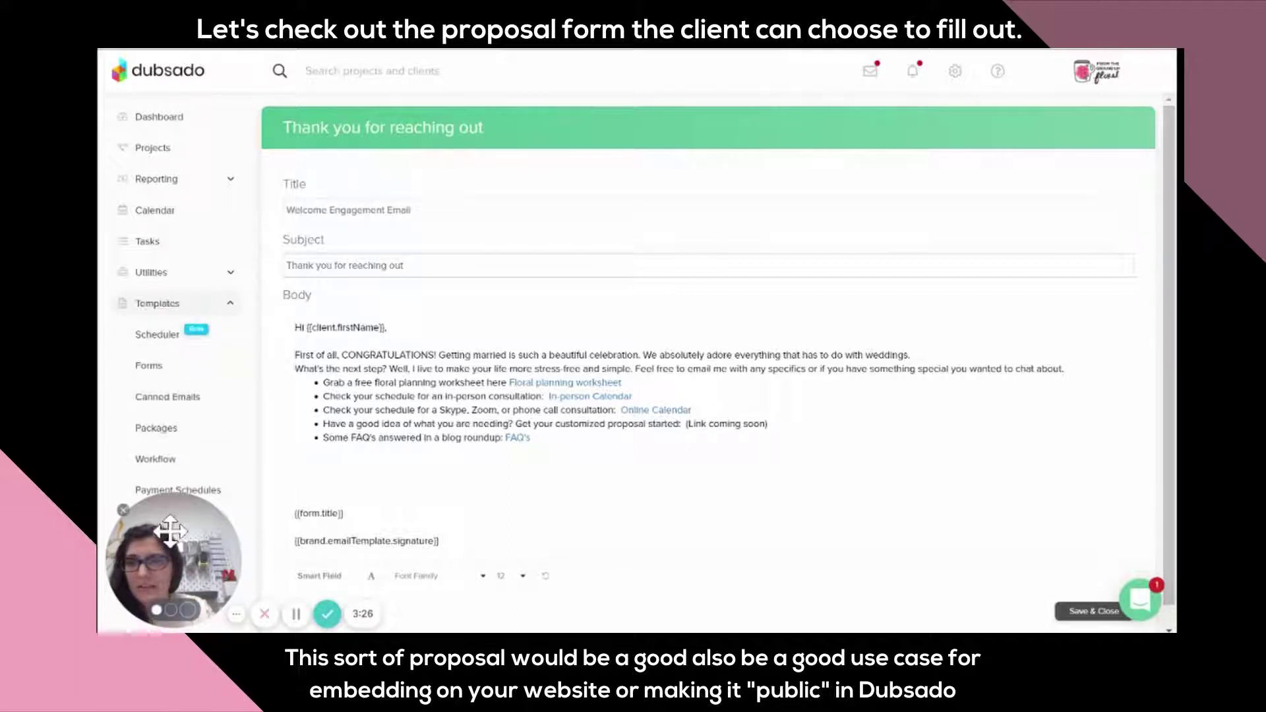
left_click_drag(170, 531, 325, 551)
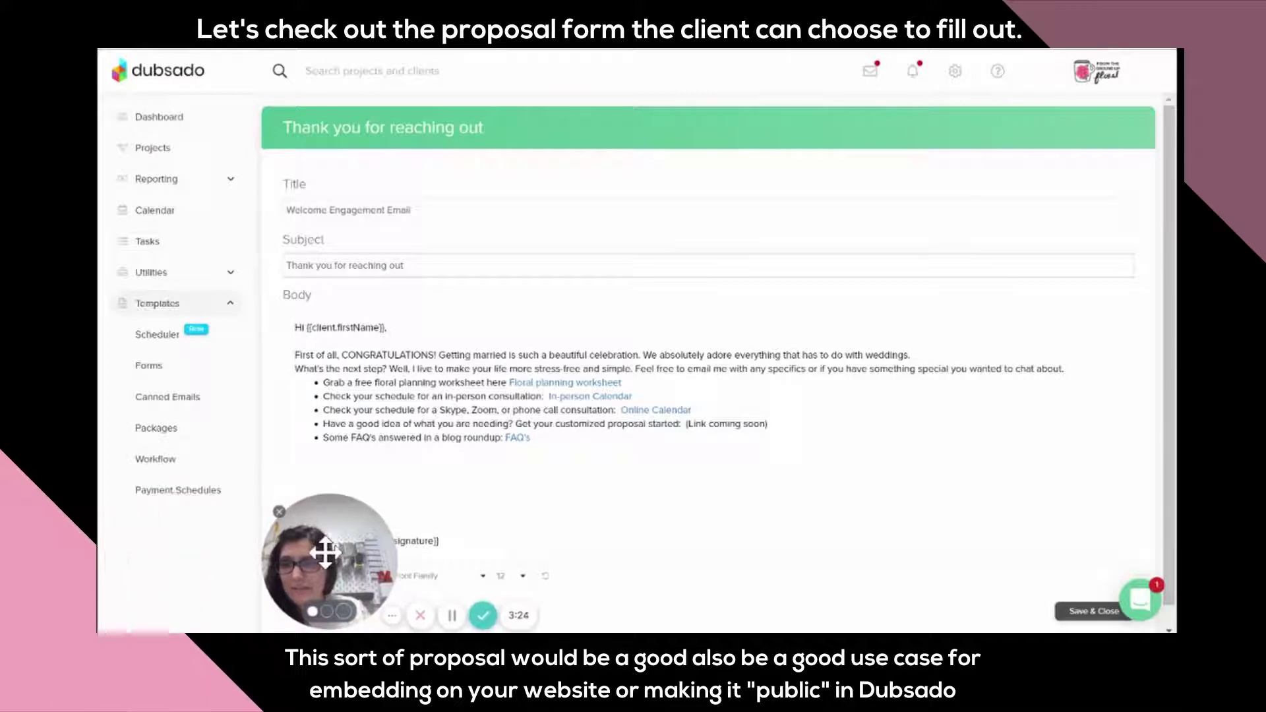
left_click(151, 373)
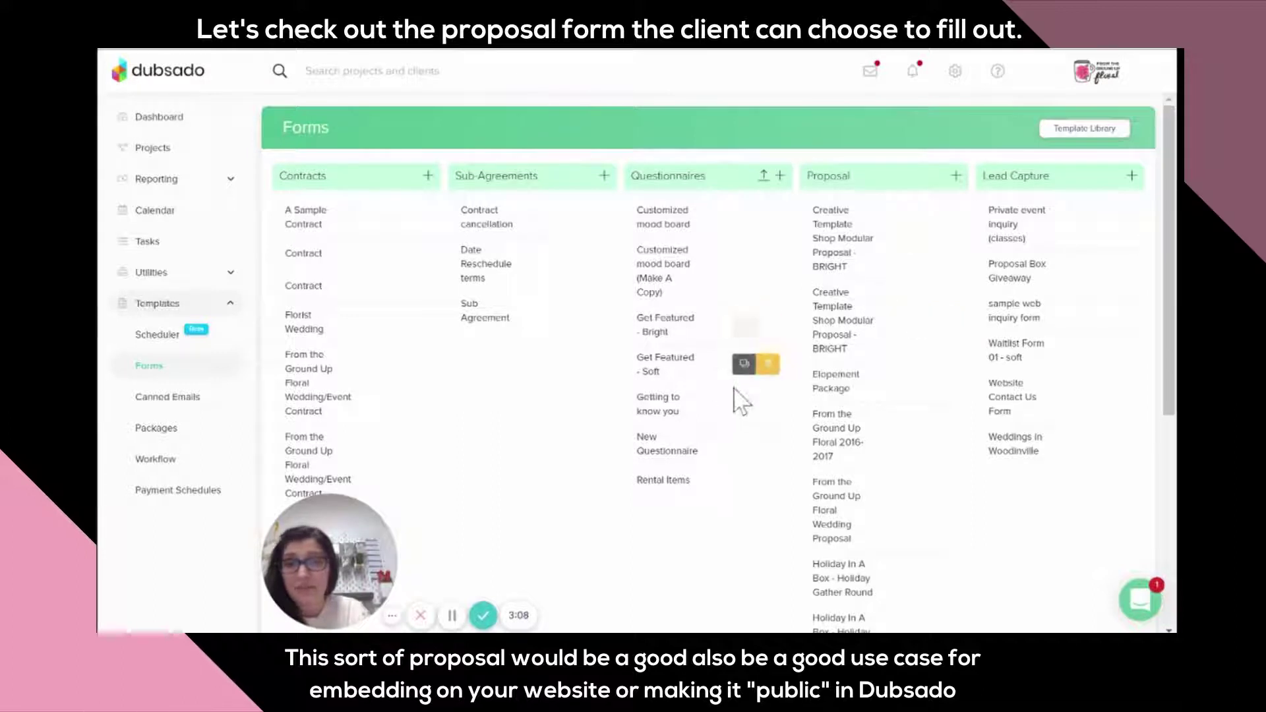
left_click(846, 329)
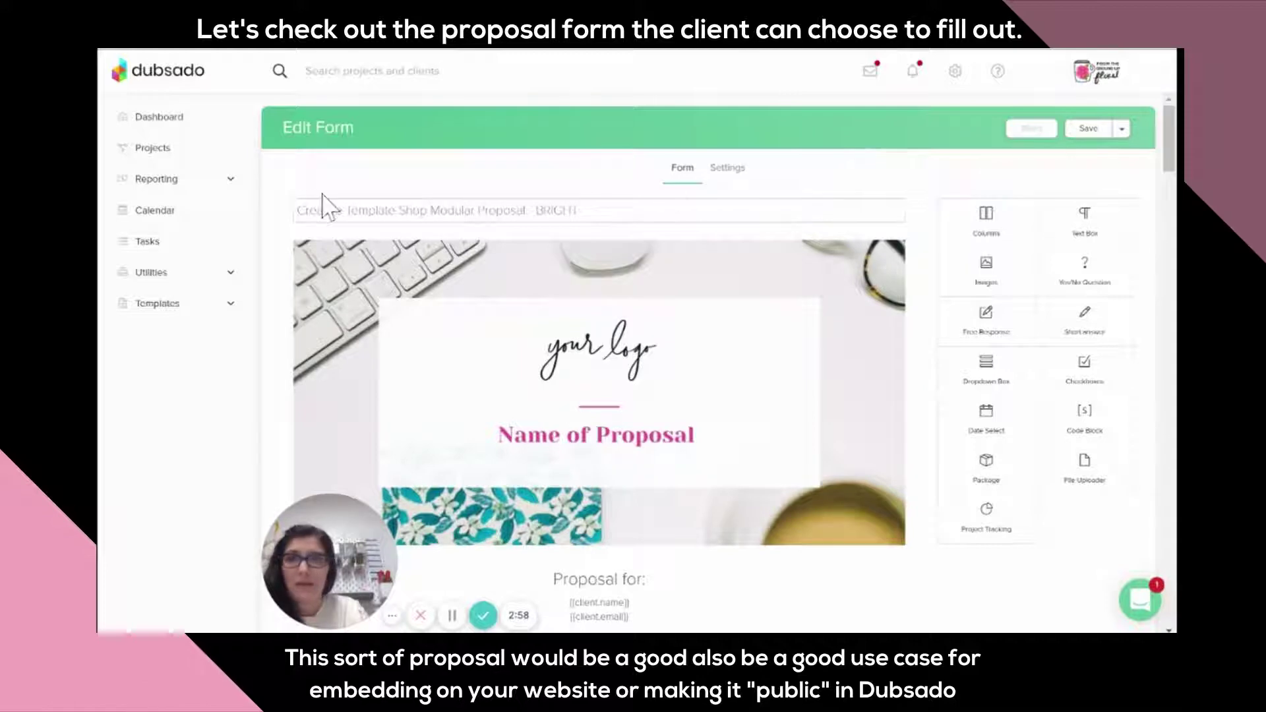
left_click(121, 51)
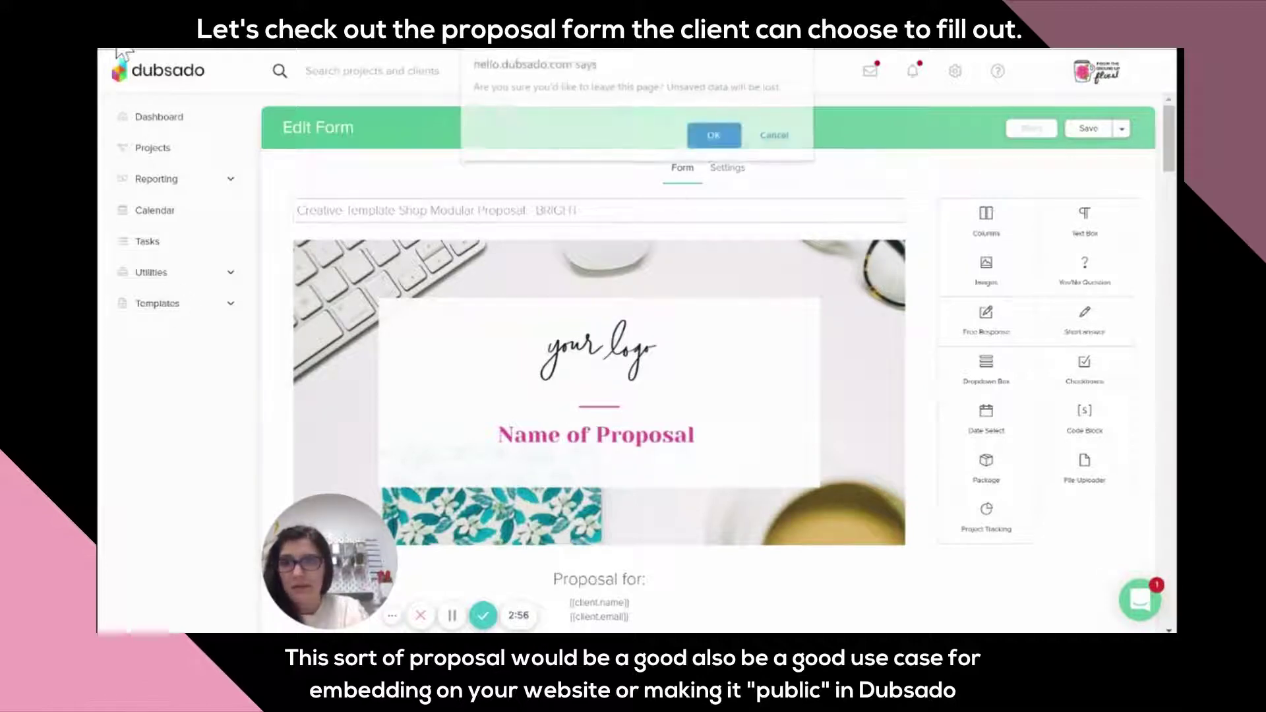
left_click(702, 137)
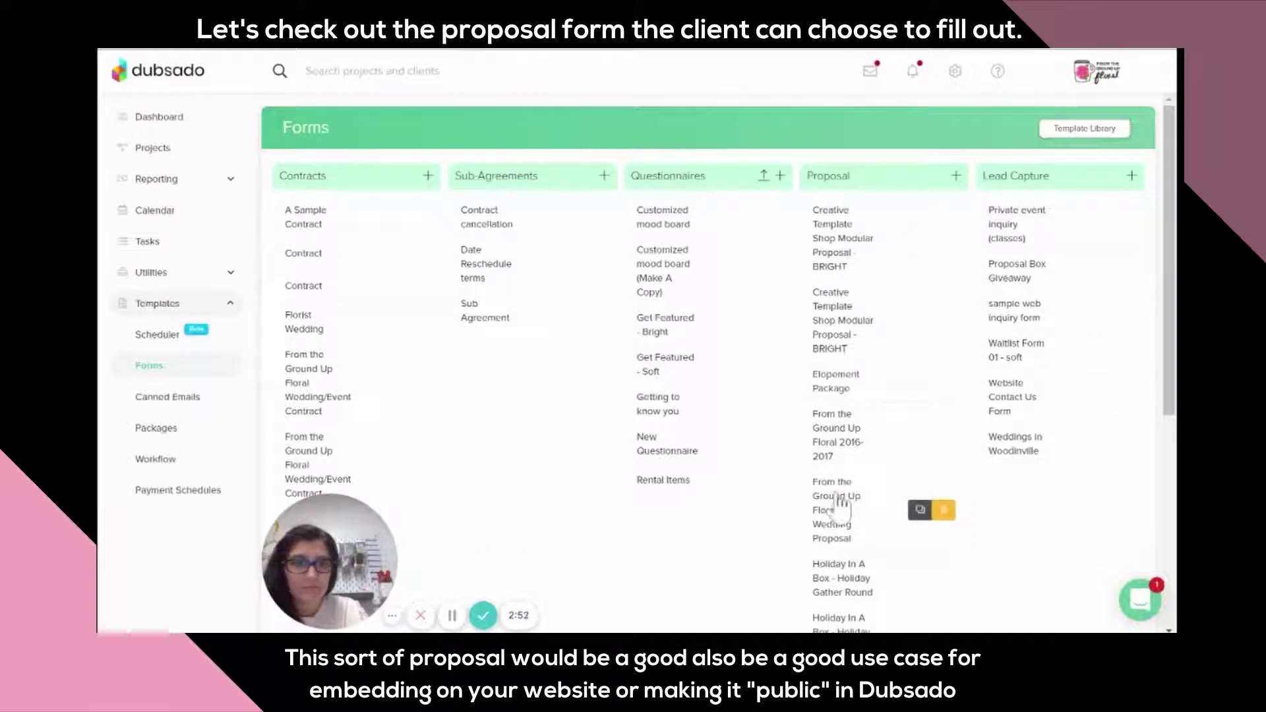
- Open the From the Ground Up Floral Wedding Proposal form and review its introduction through the Bridal Bouquet package options
left_click(831, 540)
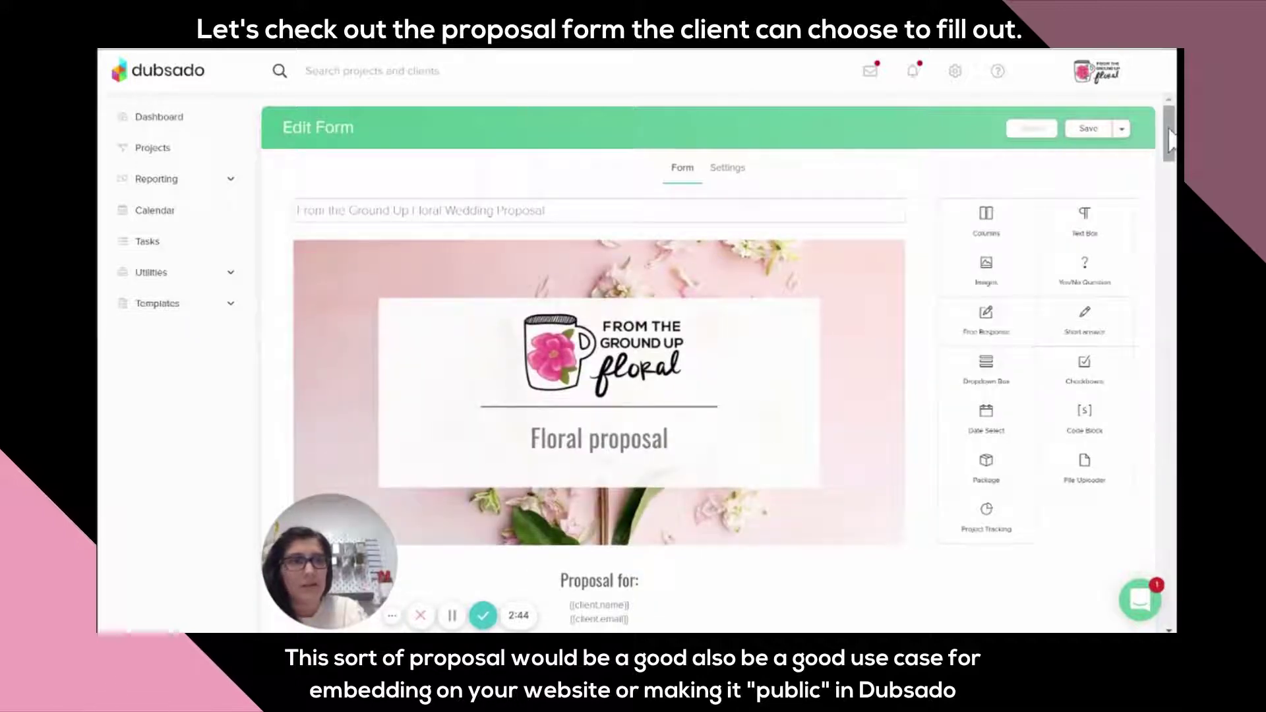
left_click_drag(1170, 138, 1170, 154)
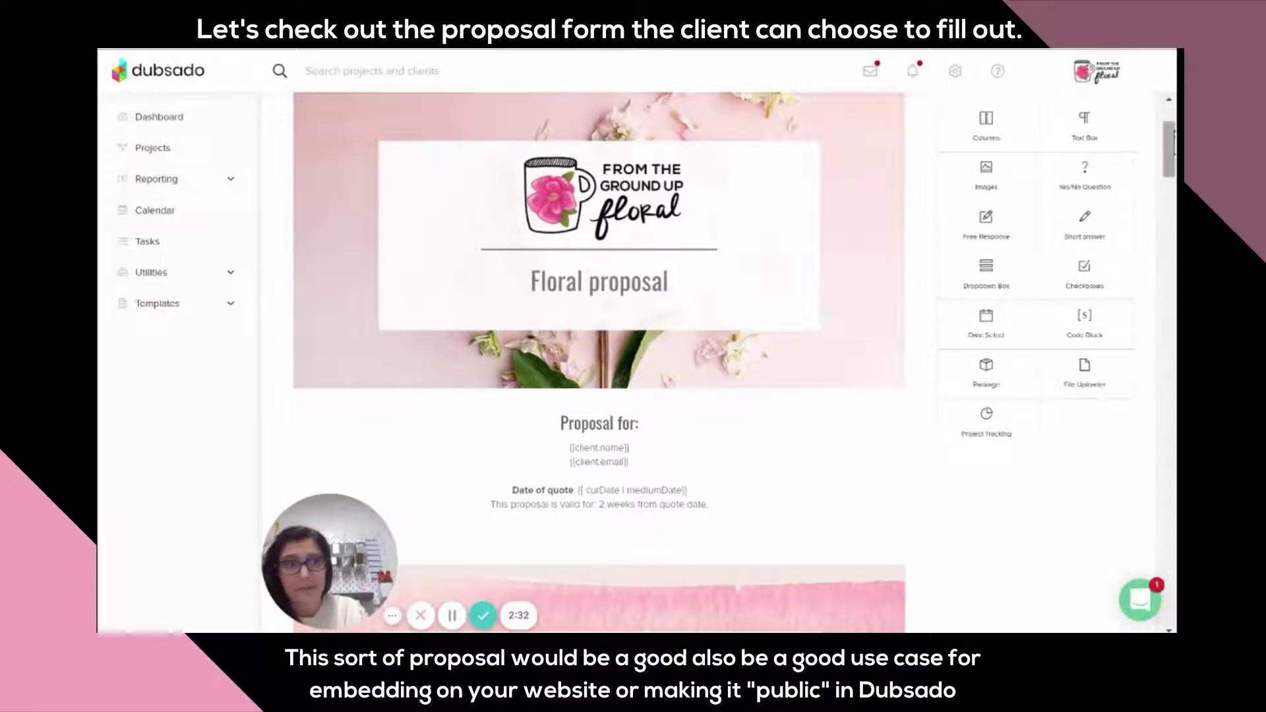
scroll(1173, 132, "down", 4)
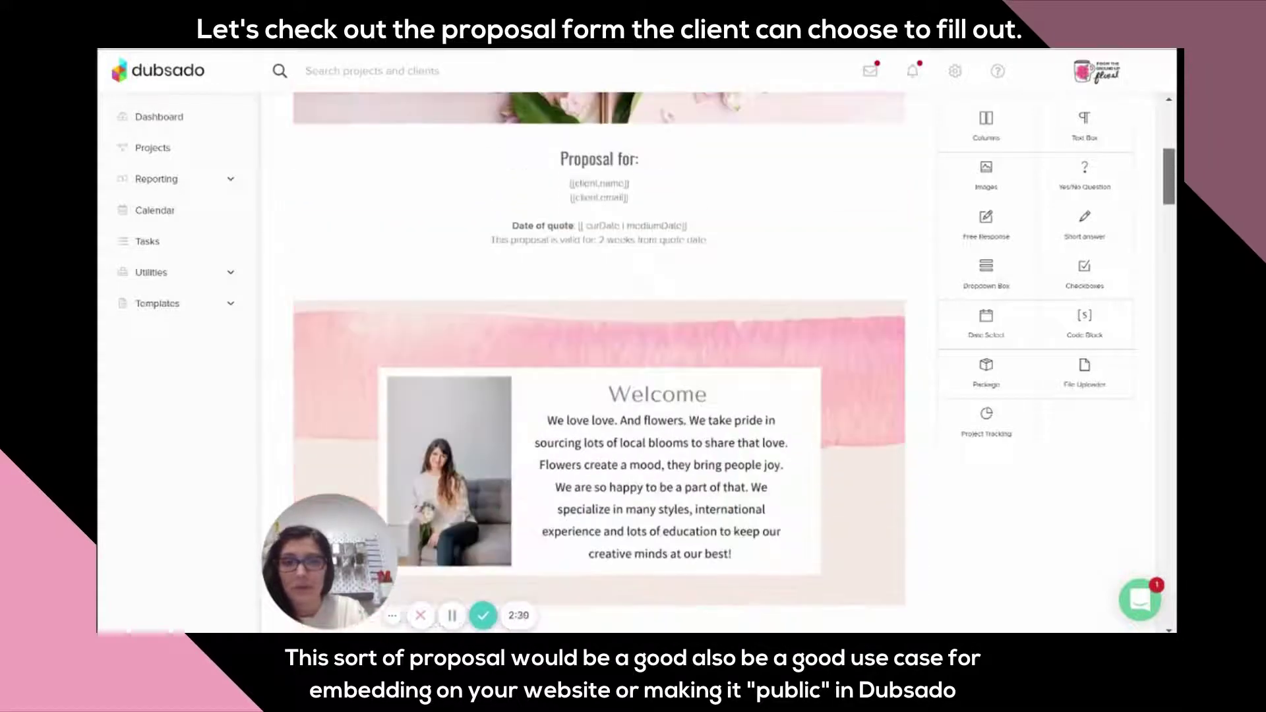
scroll(659, 363, "down", 1)
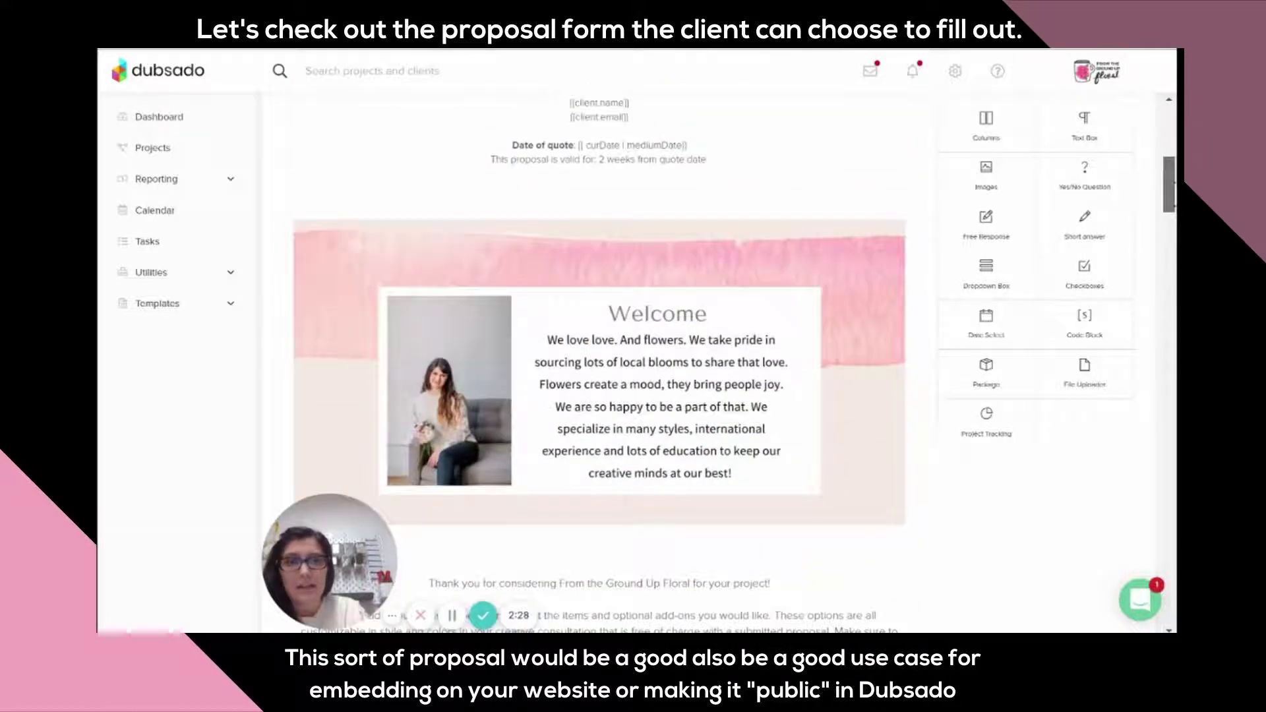
scroll(659, 362, "down", 4)
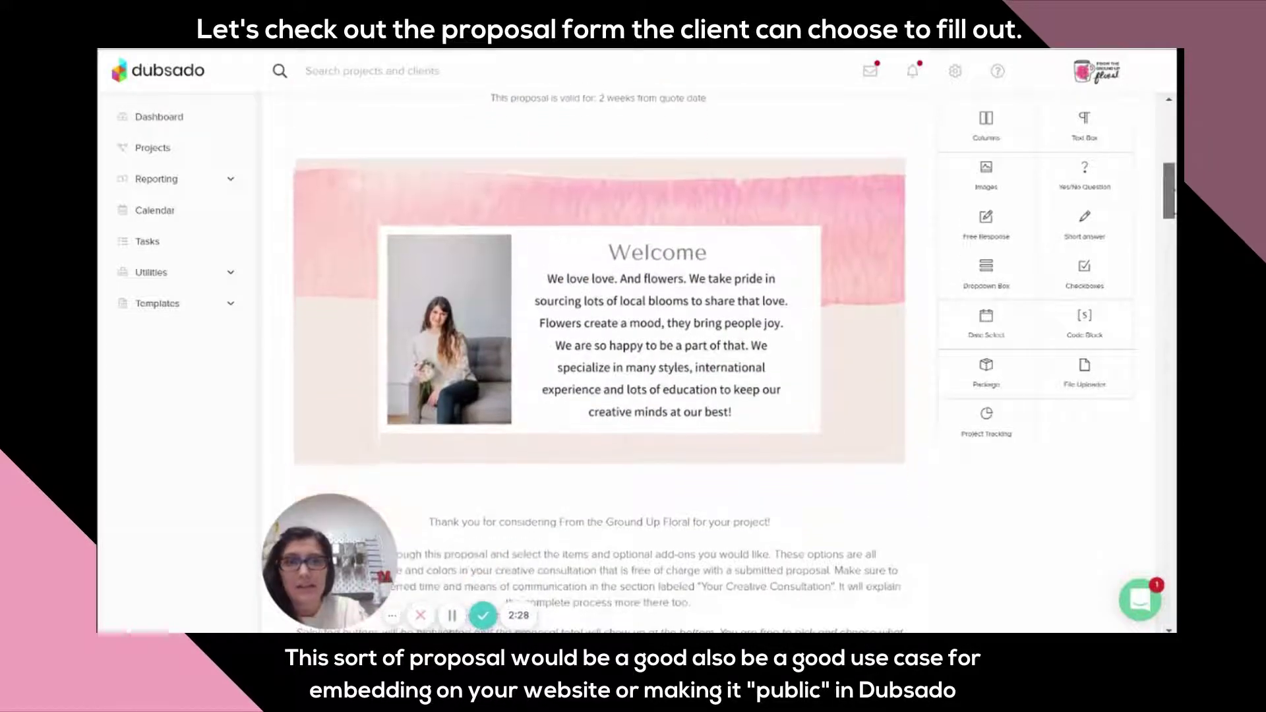
scroll(593, 363, "down", 3)
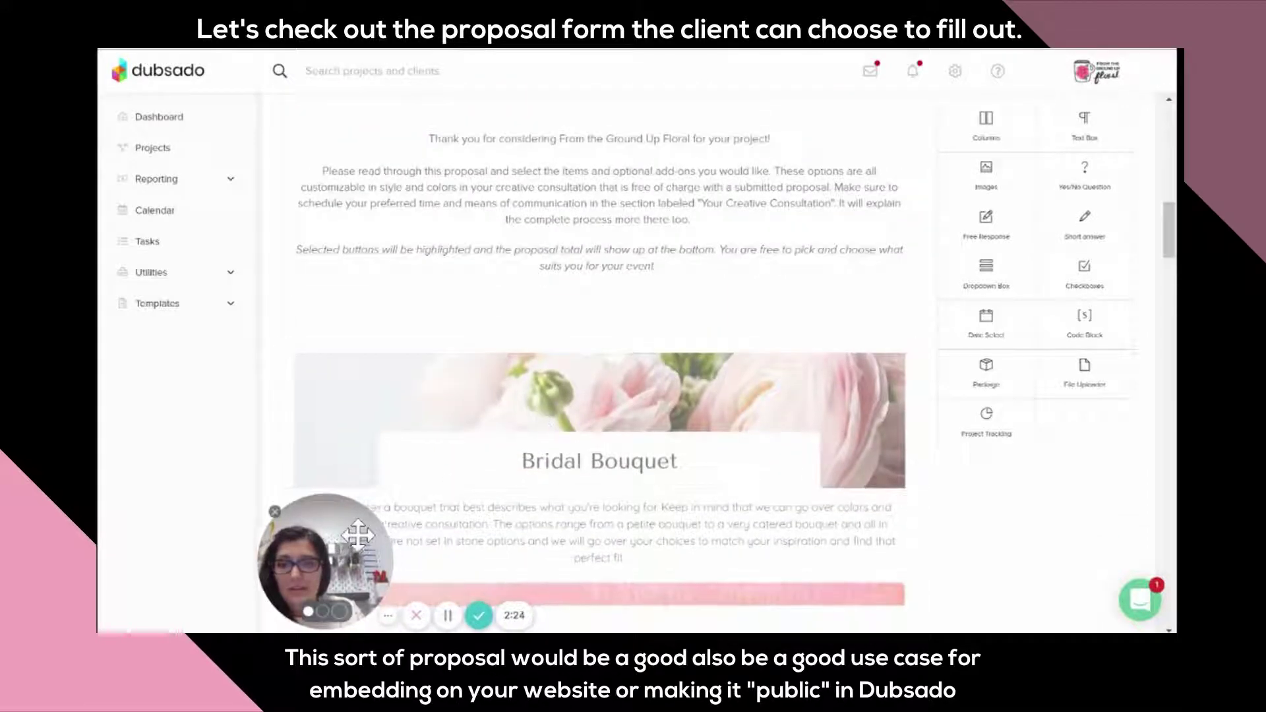
left_click_drag(366, 534, 225, 521)
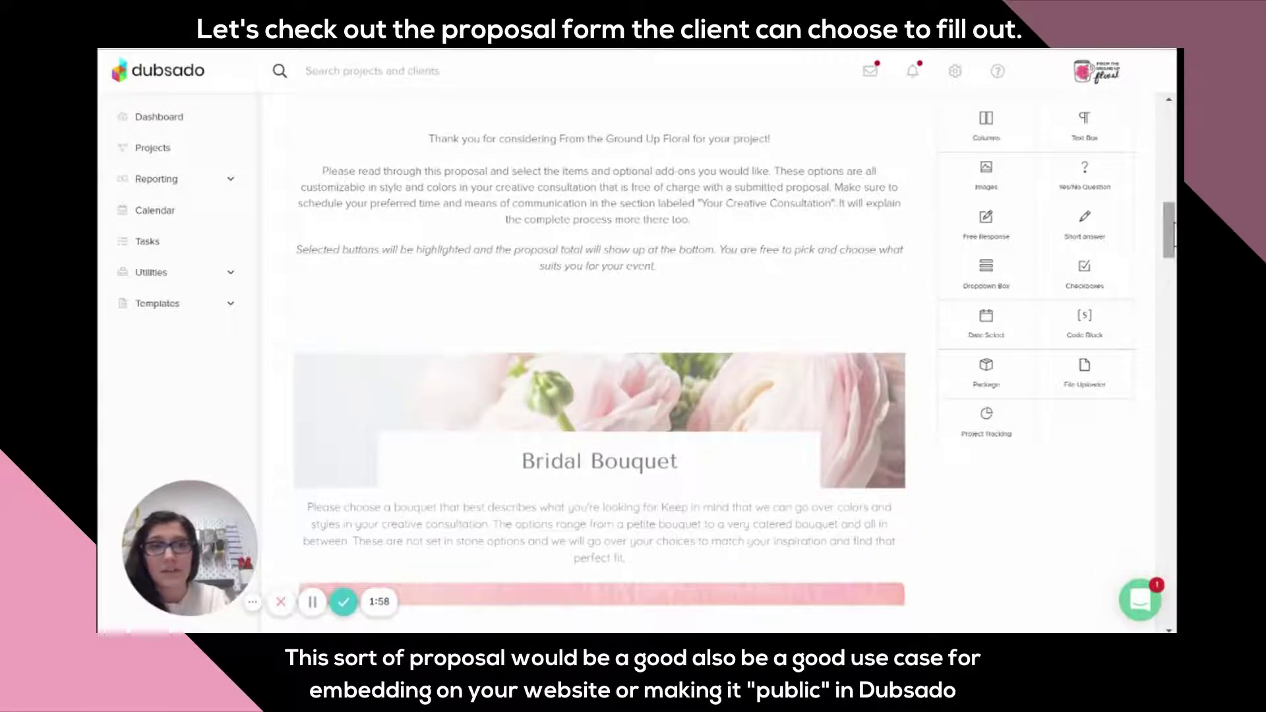
left_click_drag(1170, 236, 1172, 271)
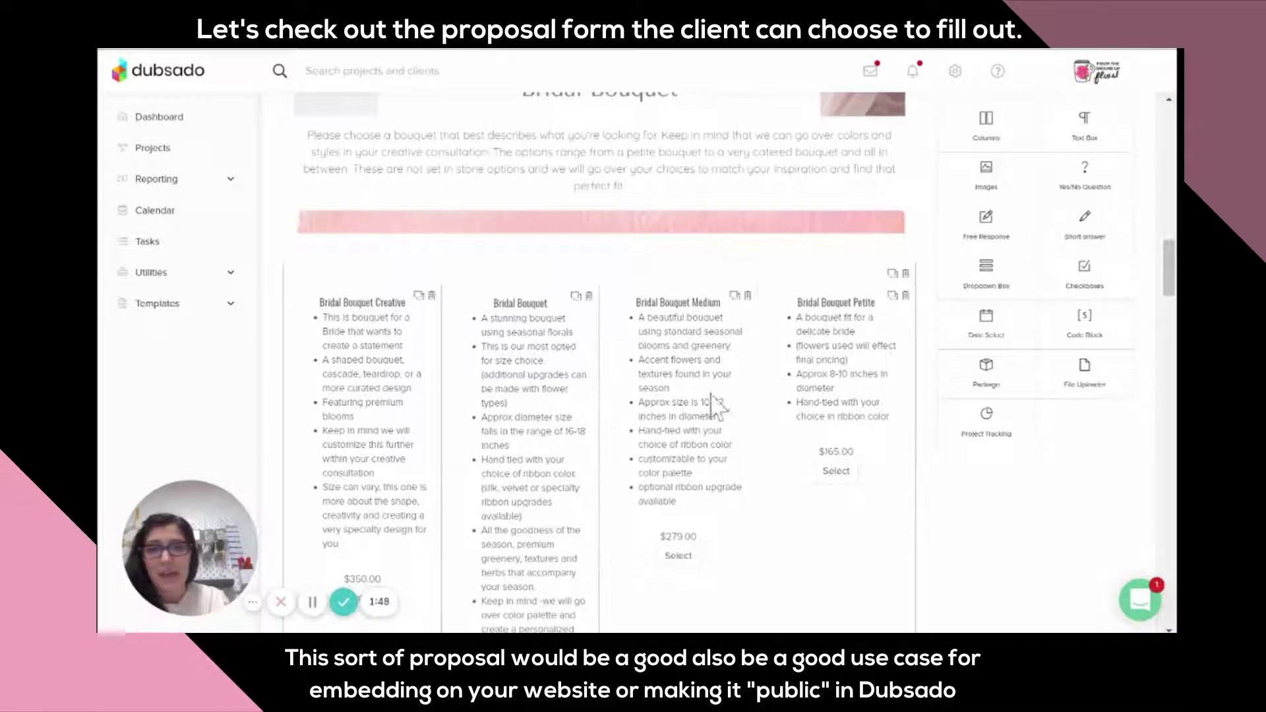
- Review the rest of the proposal form from the Bridal Bouquet options and Optional Add-ons through Wedding Party, Ceremony, Reception, Timeline and FAQ's
left_click_drag(1171, 284, 1171, 343)
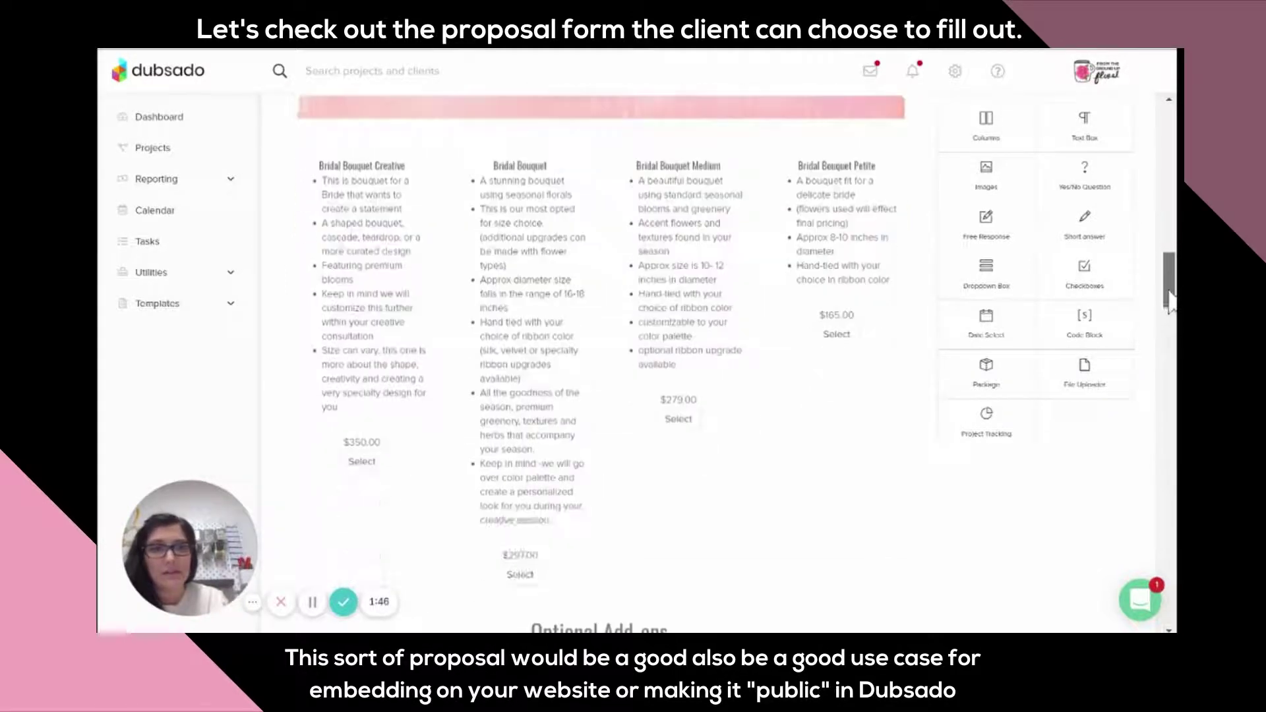
scroll(598, 363, "down", 3)
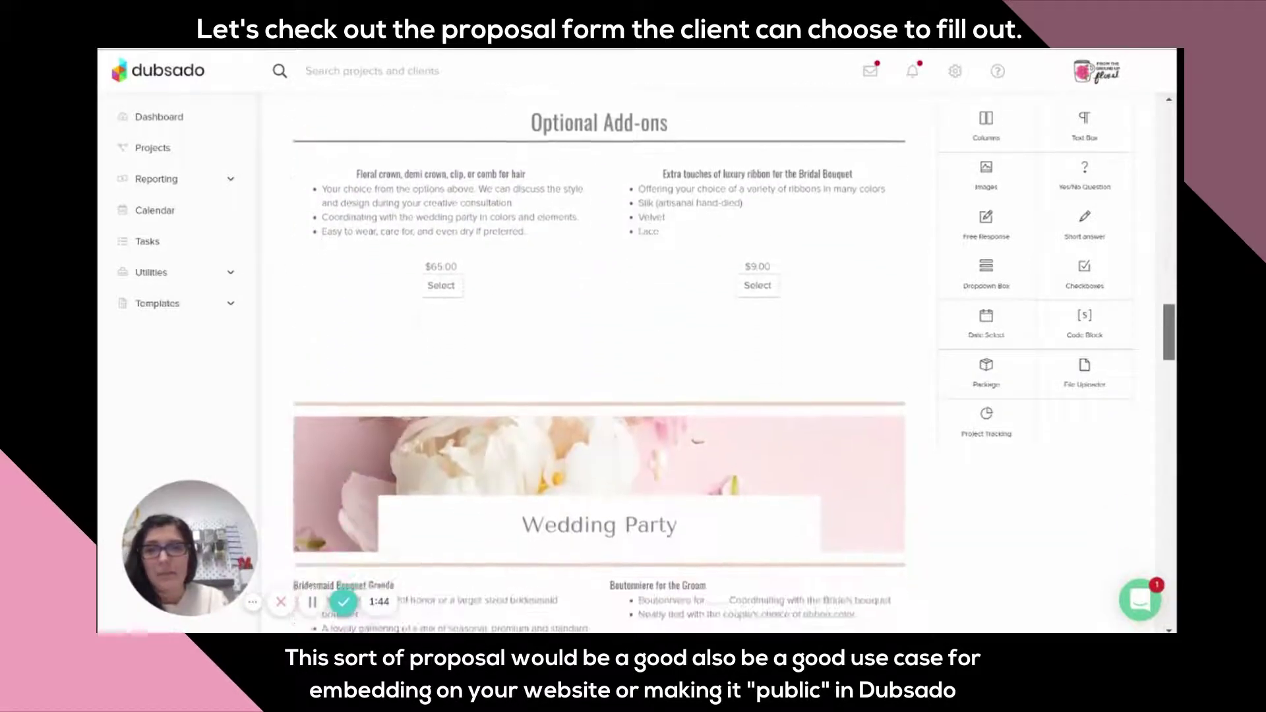
scroll(599, 363, "up", 2)
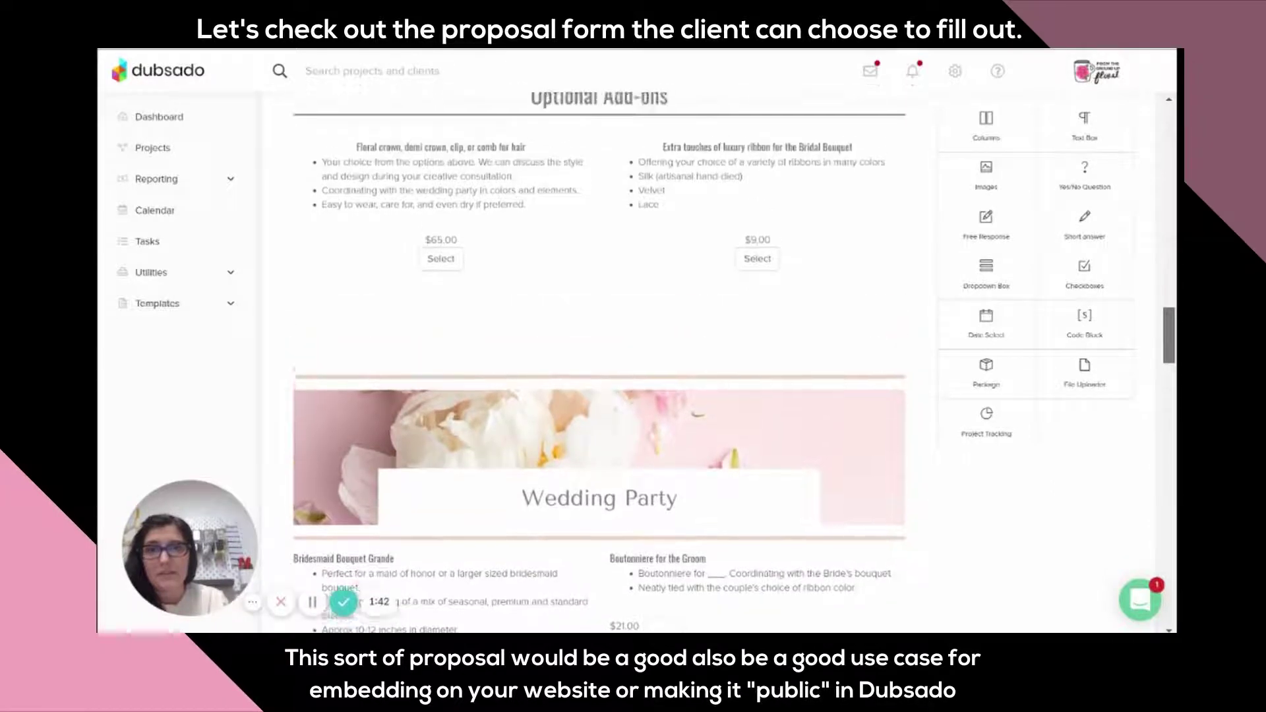
scroll(599, 363, "down", 3)
scroll(599, 362, "down", 4)
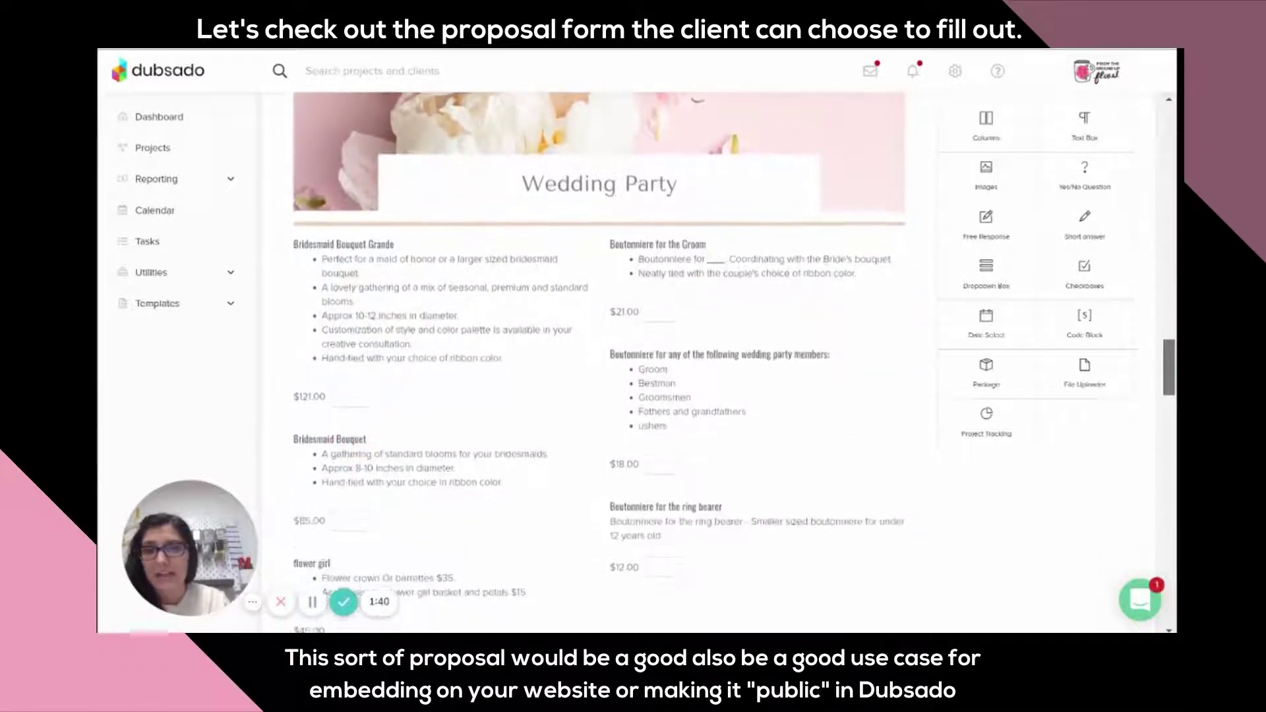
scroll(599, 363, "down", 15)
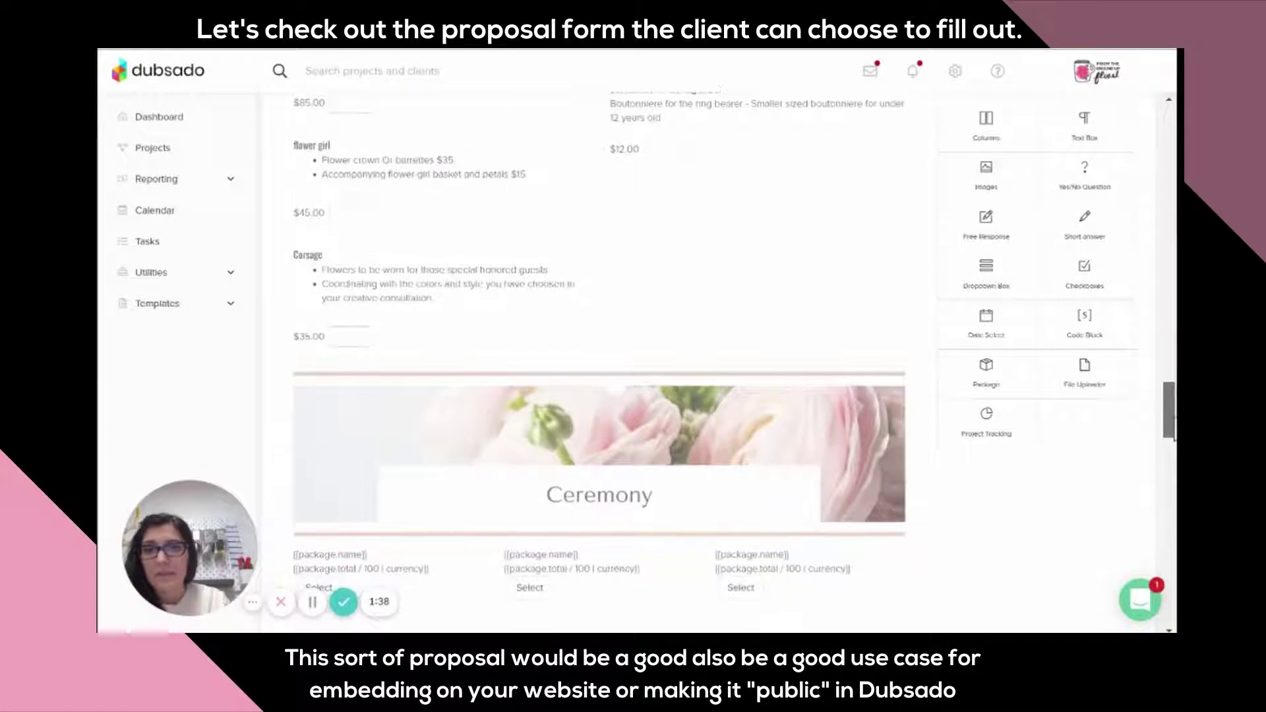
scroll(599, 362, "down", 9)
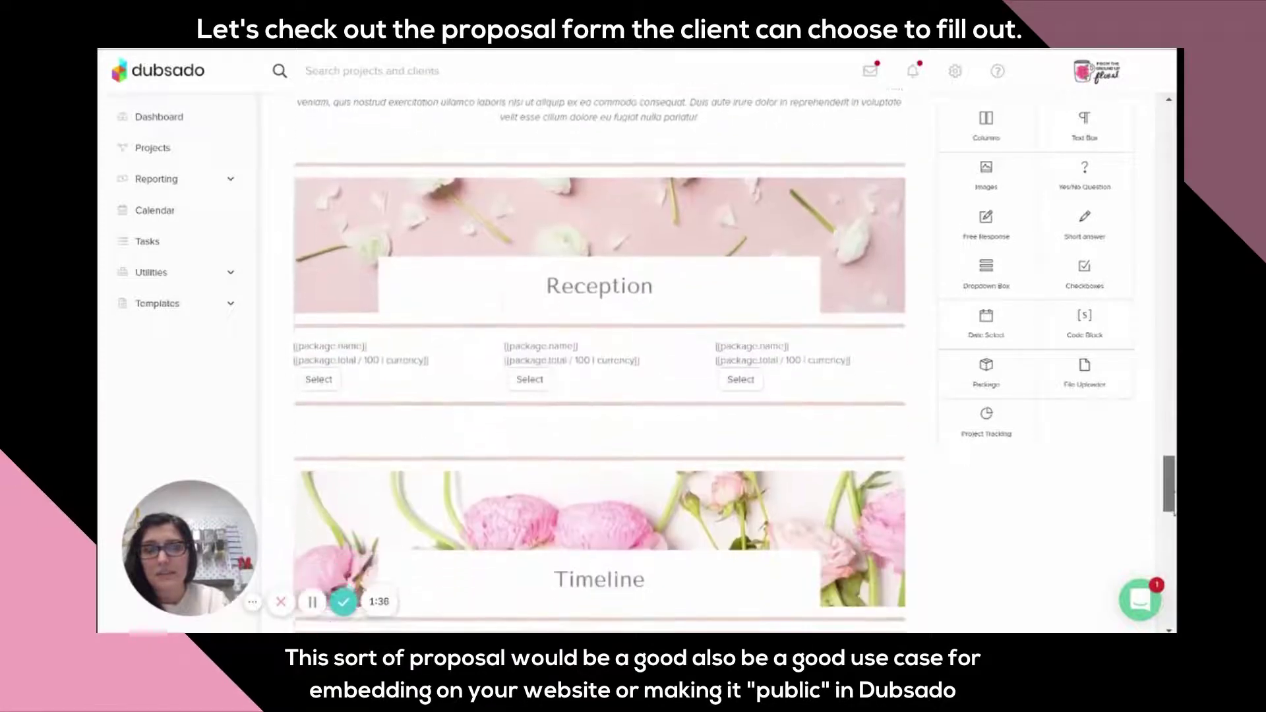
scroll(599, 363, "up", 1)
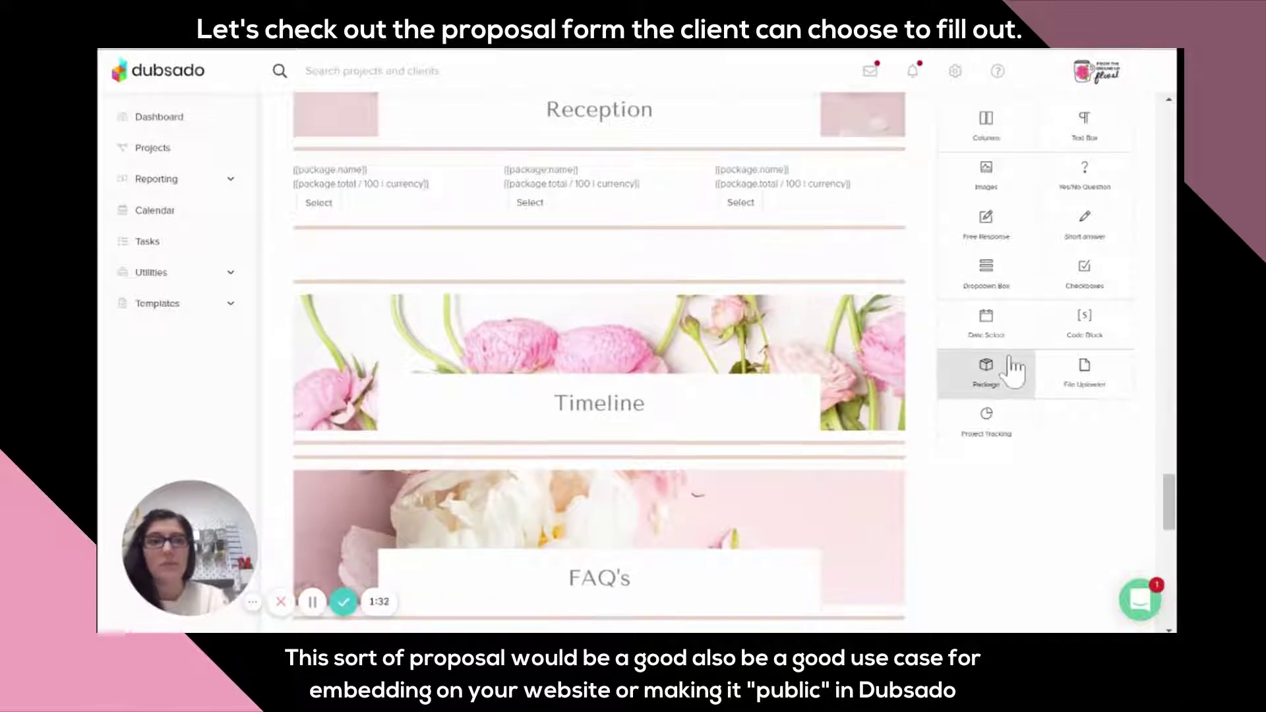
left_click_drag(1172, 499, 1172, 554)
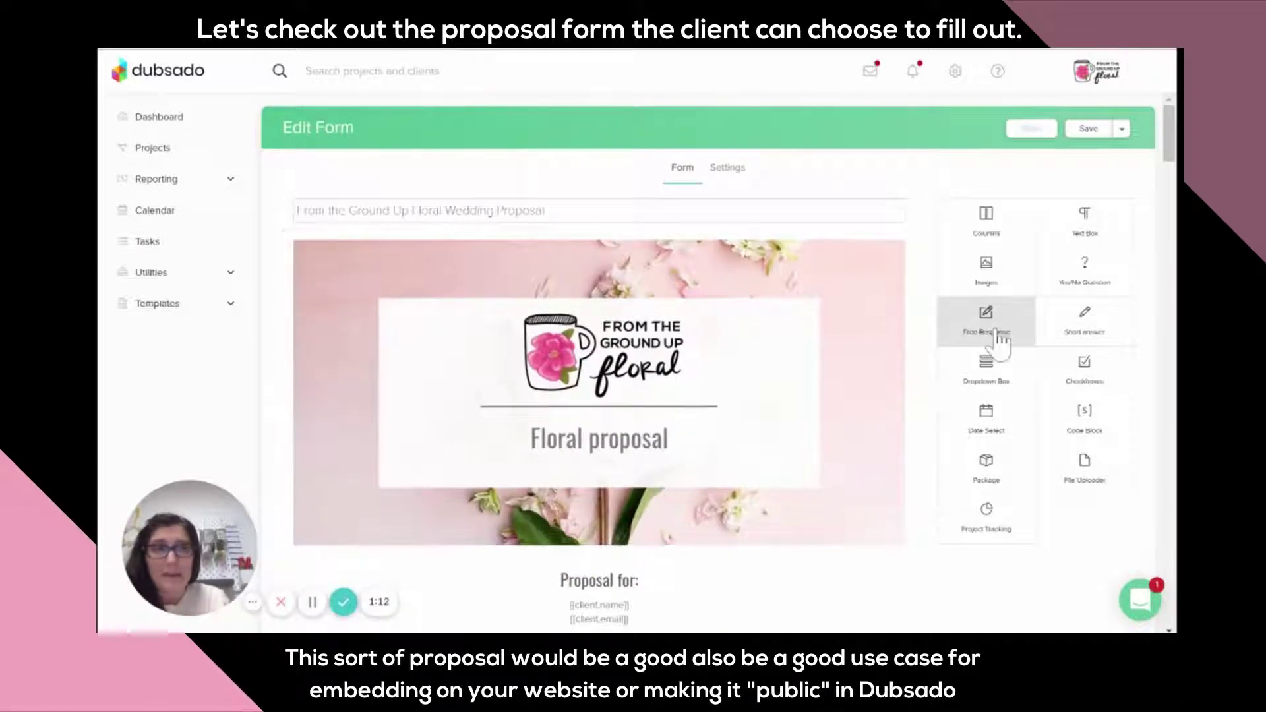
- Return to the Wedding Party section and examine its bridesmaid bouquet and boutonniere packages
left_click_drag(1171, 140, 1171, 351)
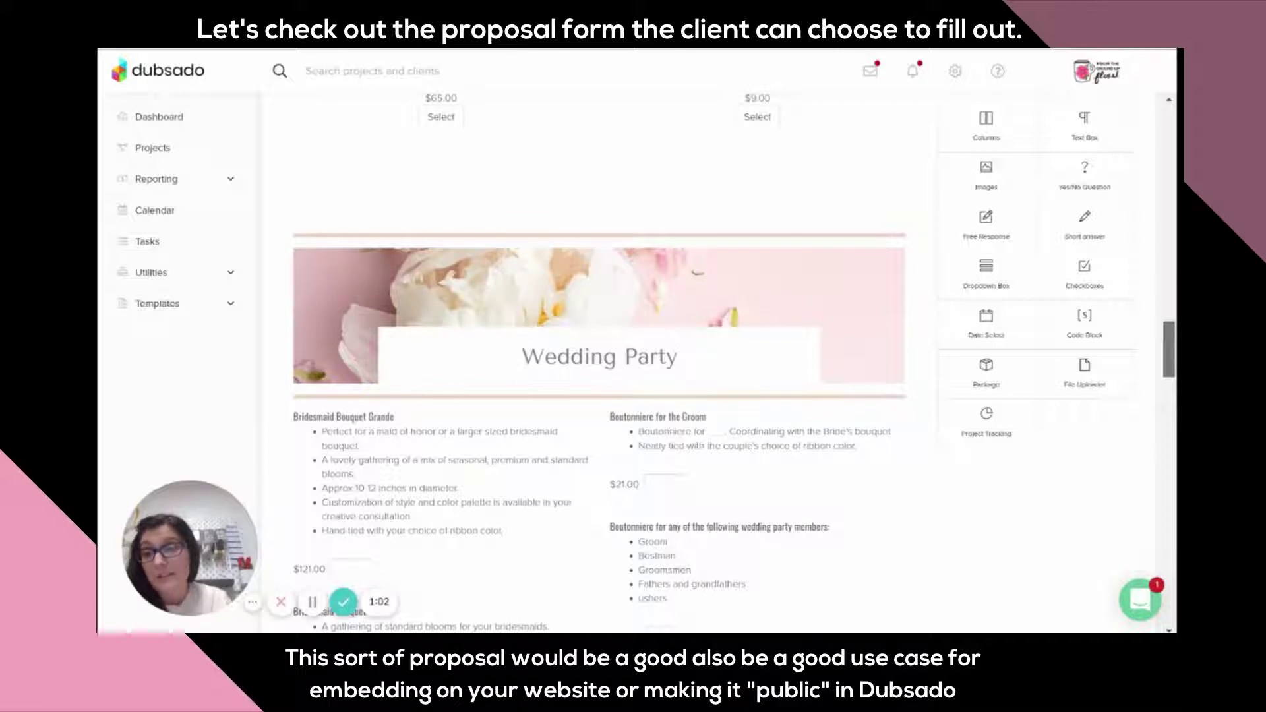
scroll(598, 362, "down", 6)
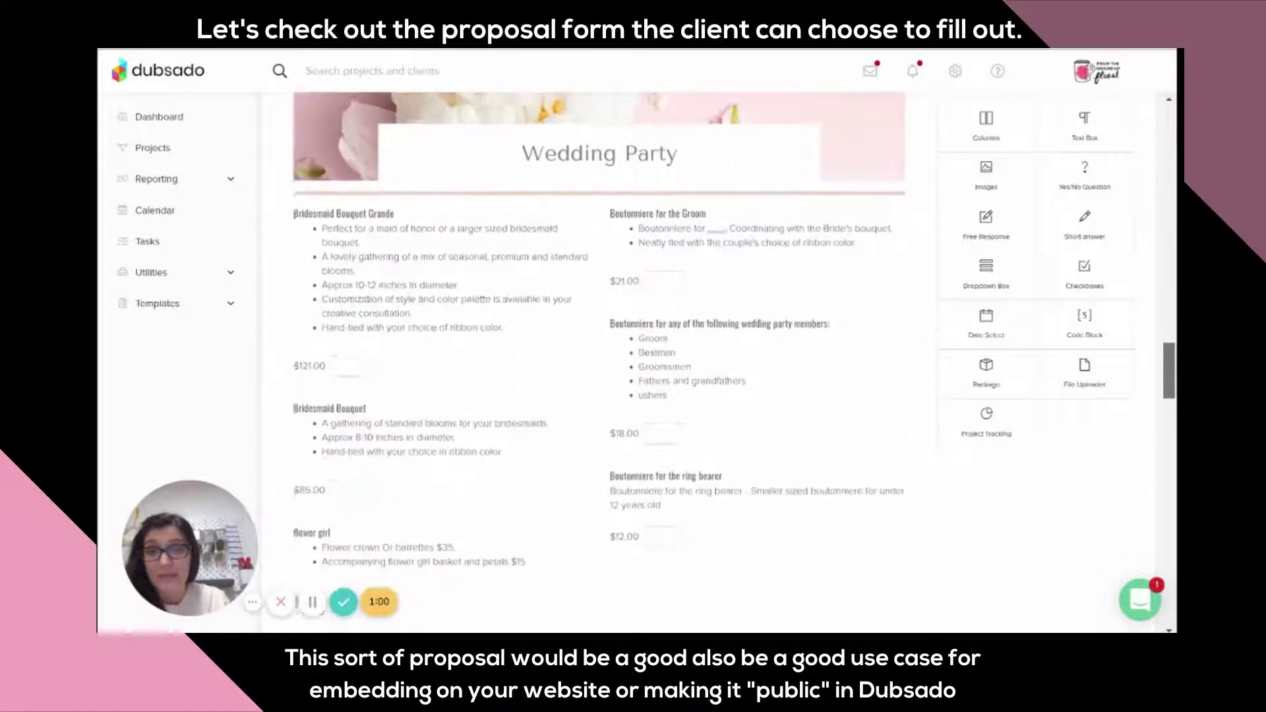
scroll(599, 362, "up", 1)
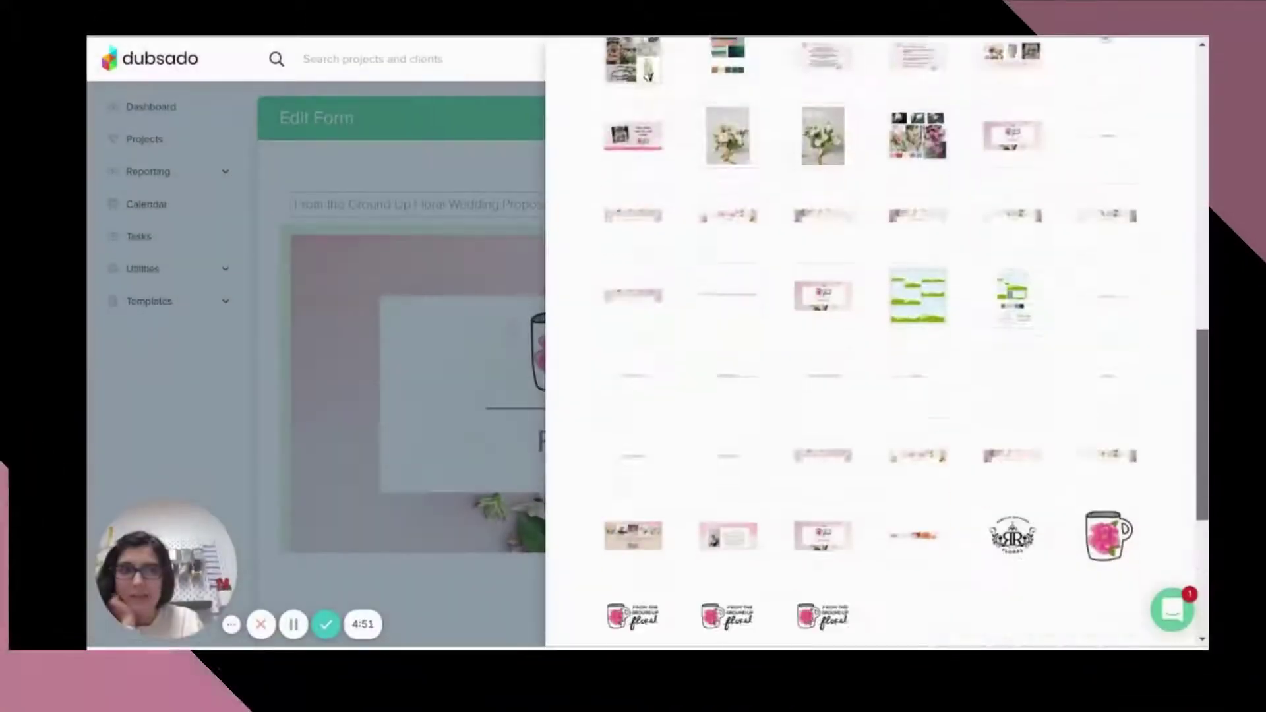
- Examine the image library and upload area for the proposal's header image, closing the image editor without changes
scroll(877, 343, "down", 5)
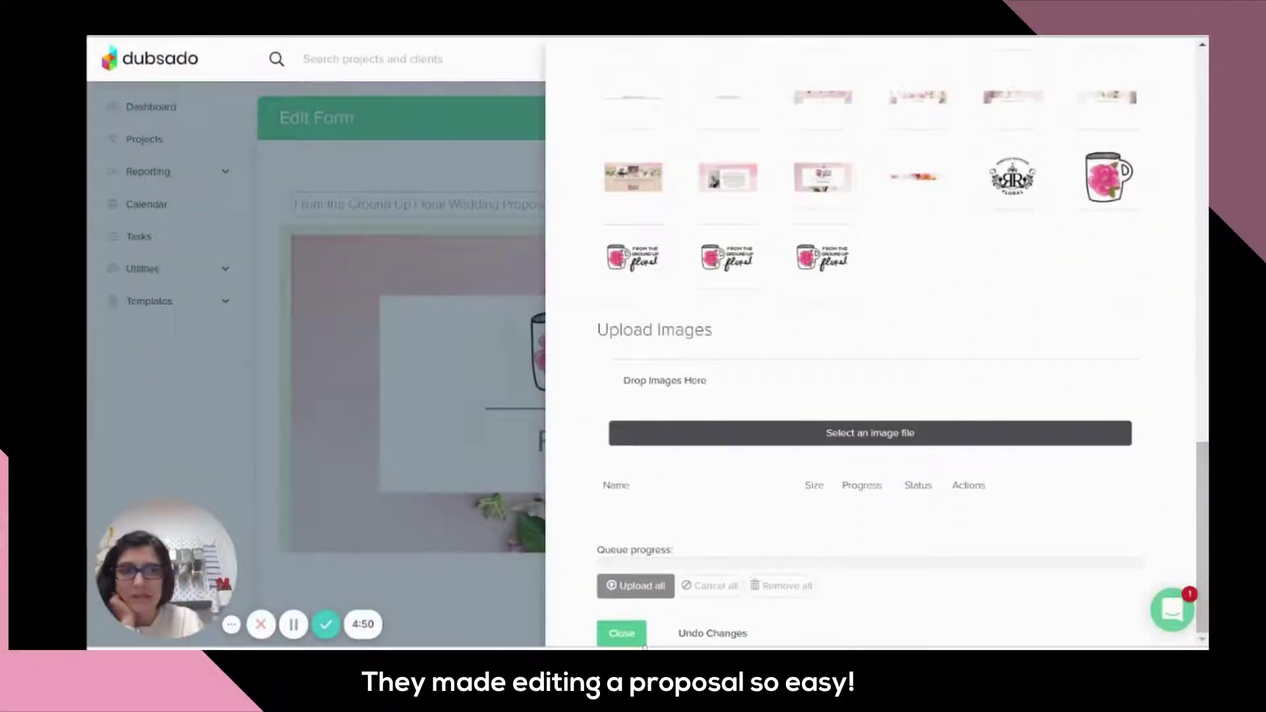
left_click(633, 634)
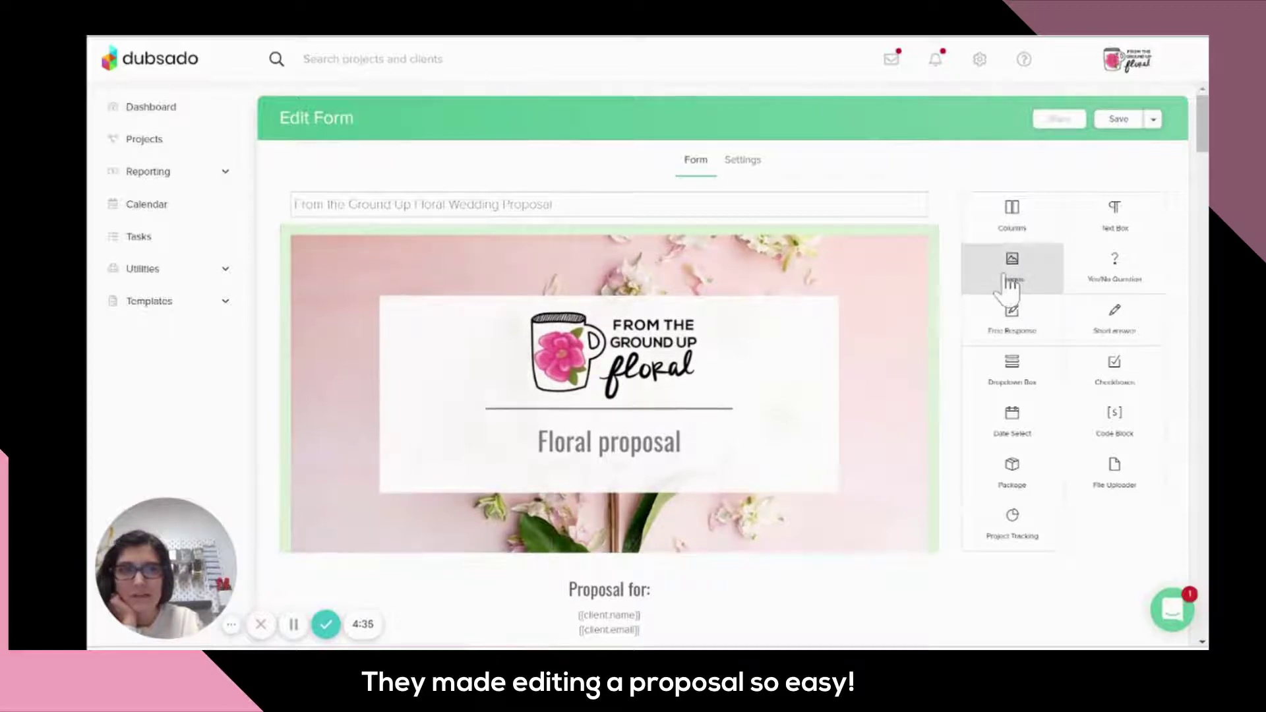
left_click(865, 291)
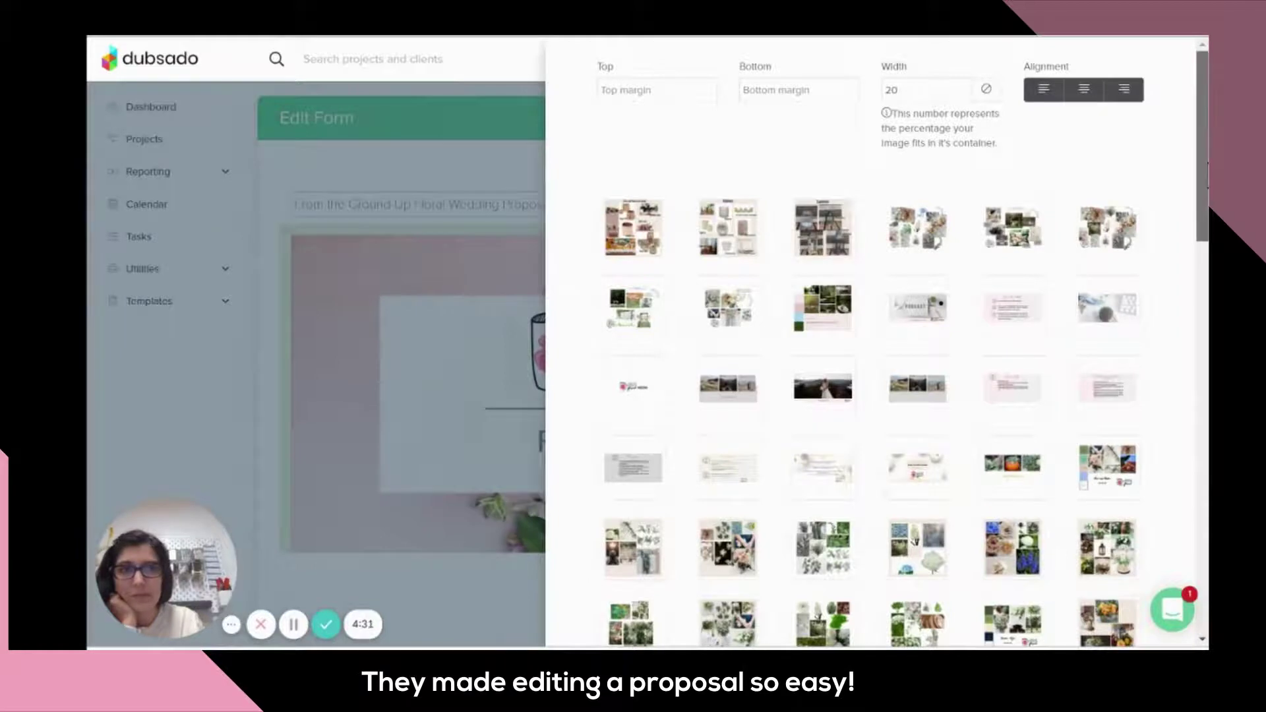
left_click_drag(1196, 164, 1196, 321)
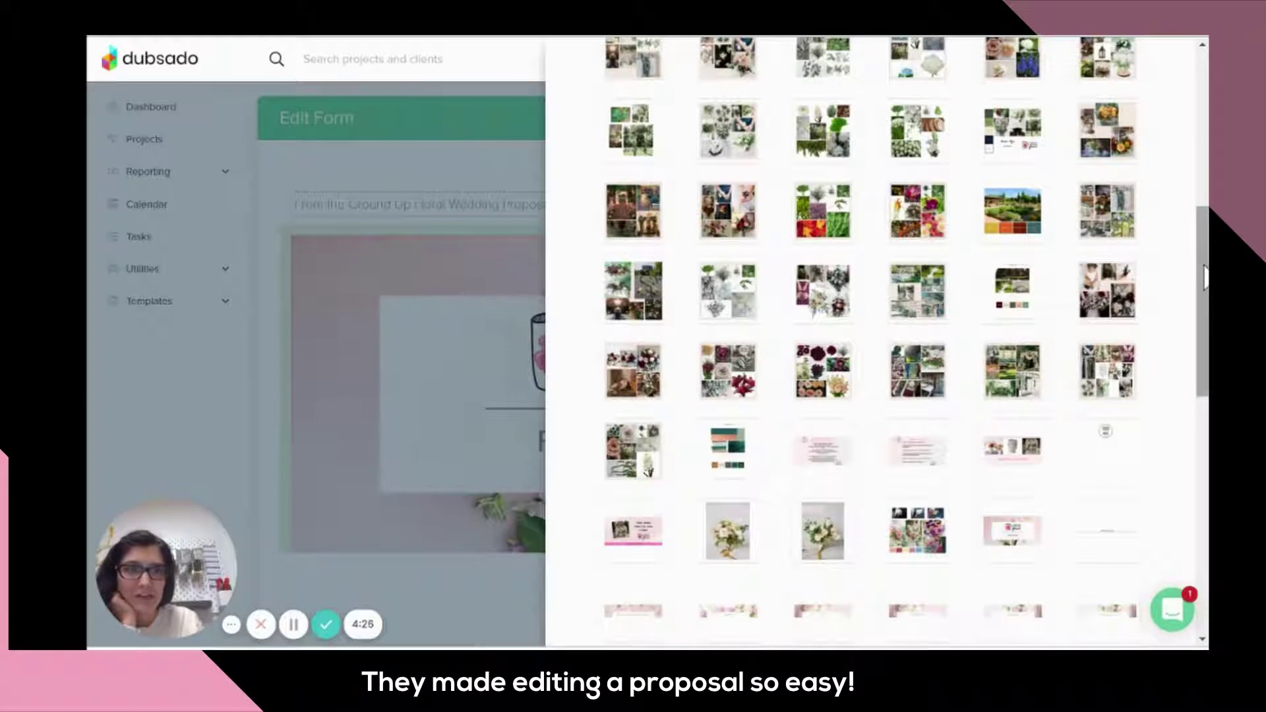
left_click_drag(1204, 277, 1206, 561)
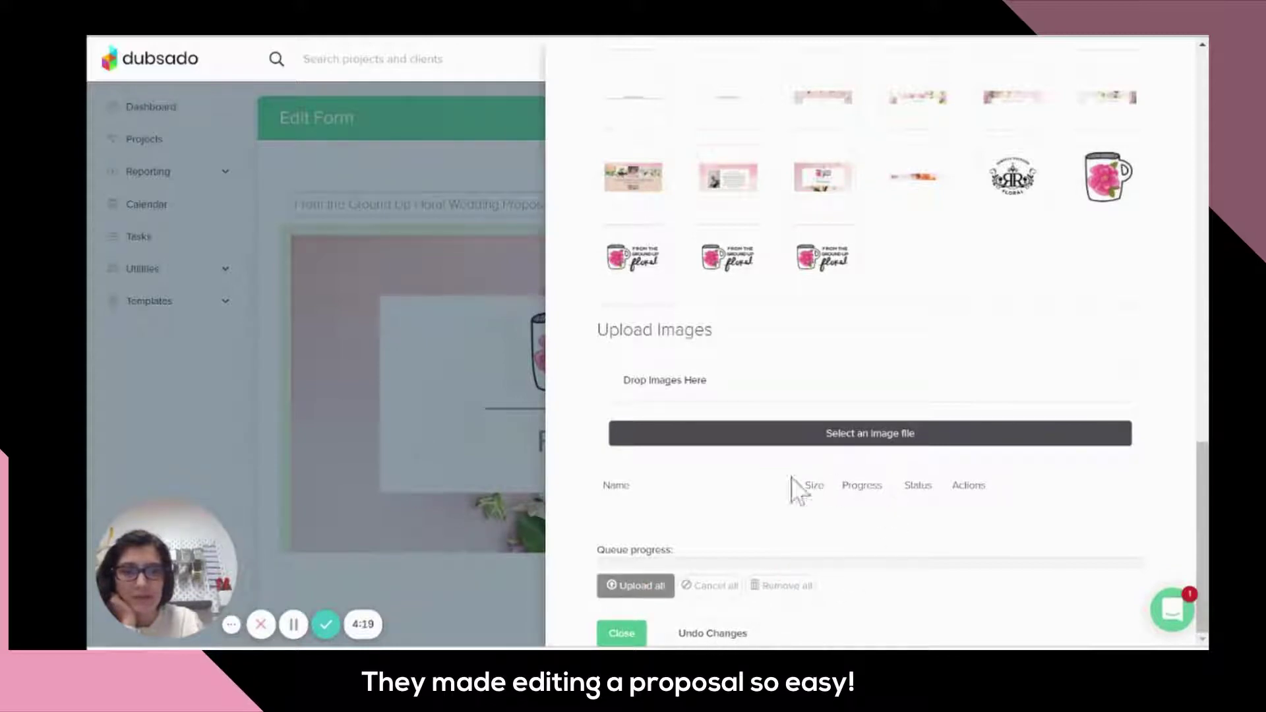
left_click(622, 632)
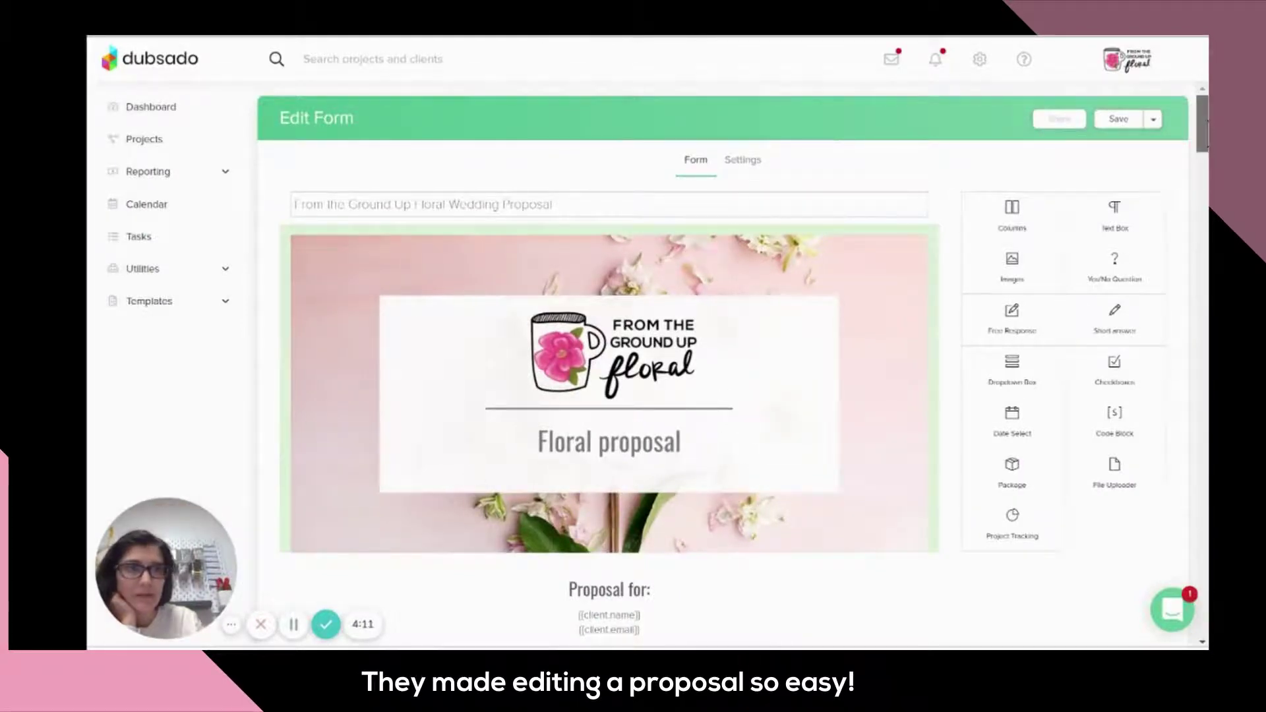
- Open the "Thank you for considering From the Ground Up Floral" text box for editing, view its content and close it
scroll(609, 363, "down", 12)
scroll(638, 356, "down", 5)
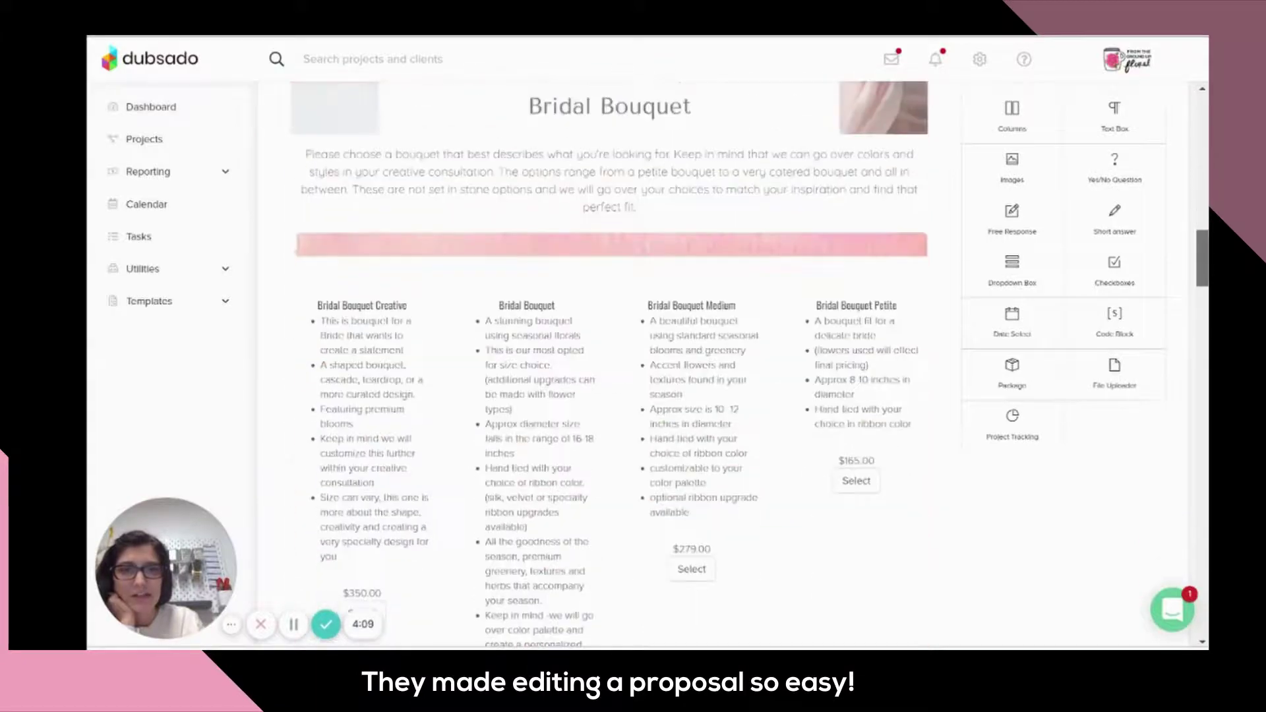
scroll(638, 357, "up", 7)
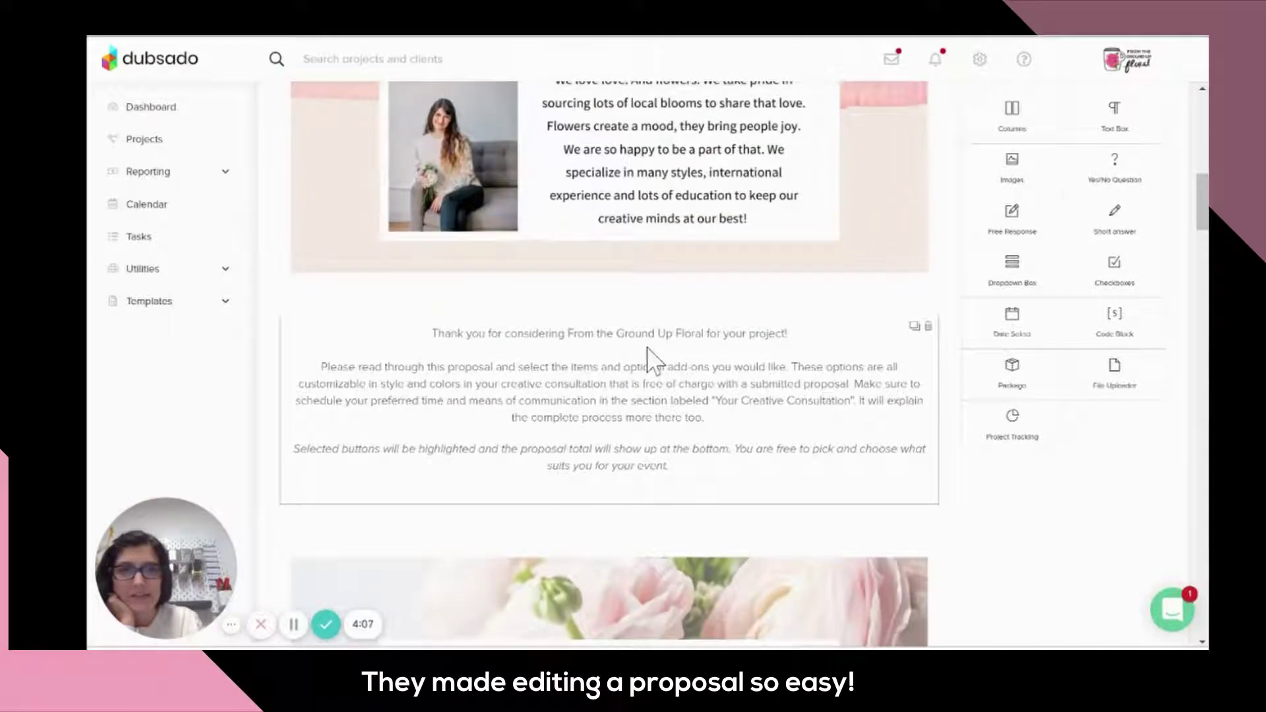
left_click(646, 346)
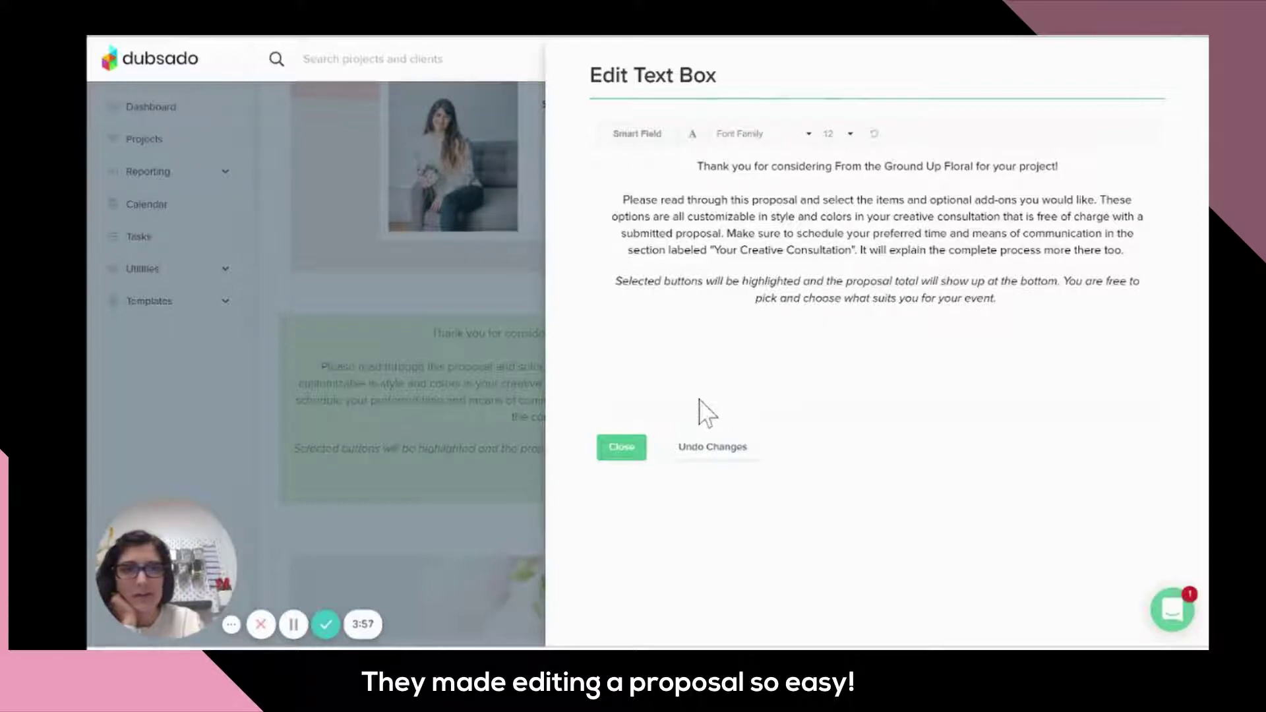
left_click(625, 449)
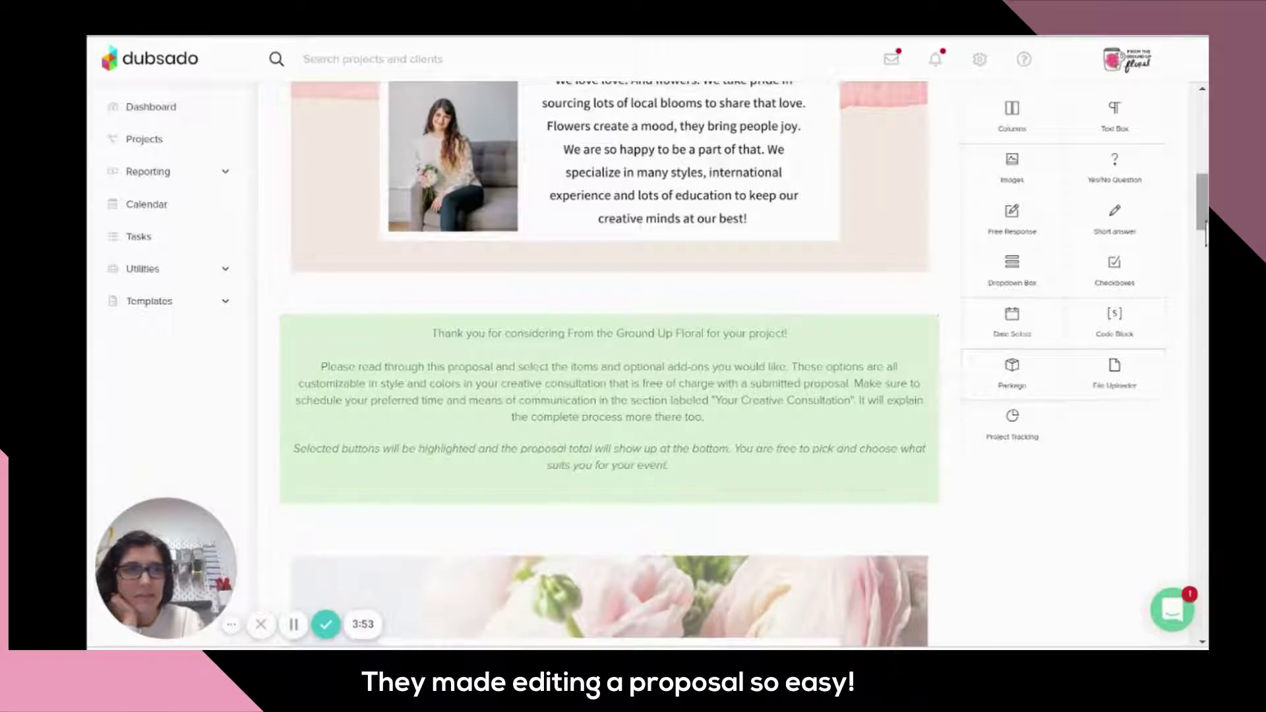
- View the title and column settings of the container holding the Bridal Bouquet packages, and close them
scroll(1205, 232, "up", 2)
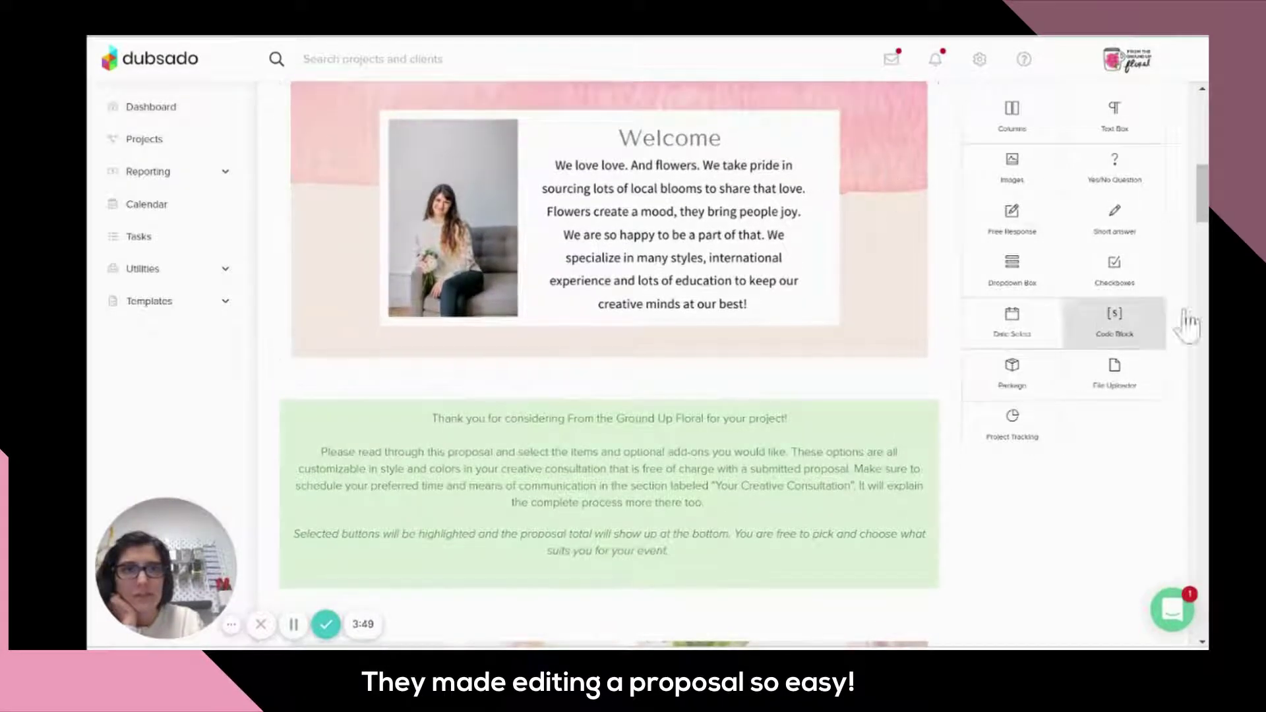
scroll(1204, 192, "down", 10)
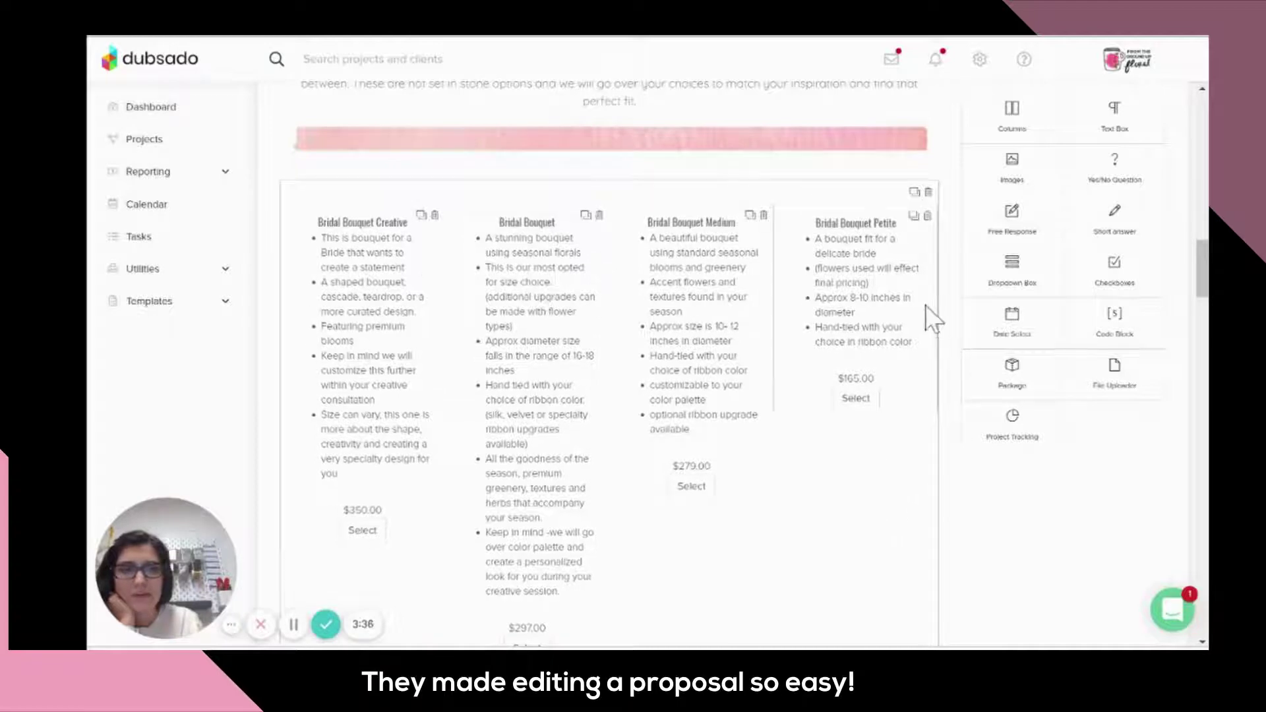
left_click(910, 516)
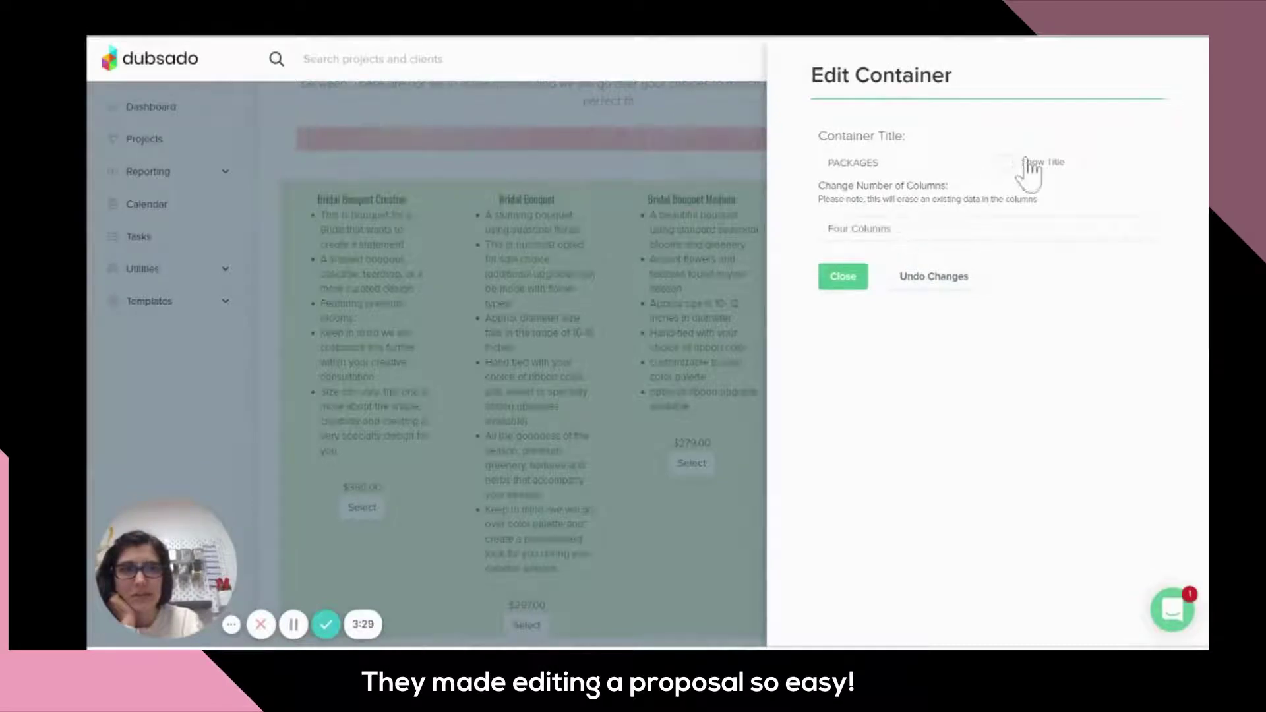
left_click(843, 285)
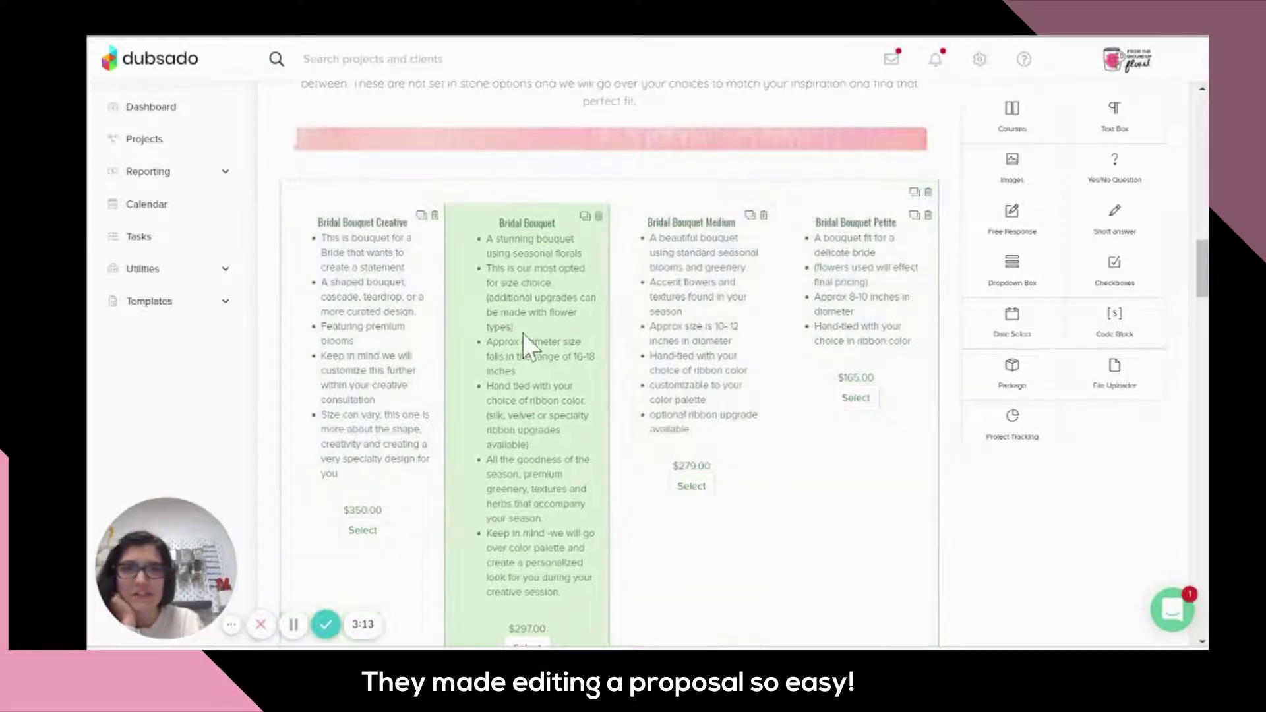
- Open the Bridal Bouquet package in the second column, browse the selectable packages, and close it keeping Bridal Bouquet Lush
left_click(522, 333)
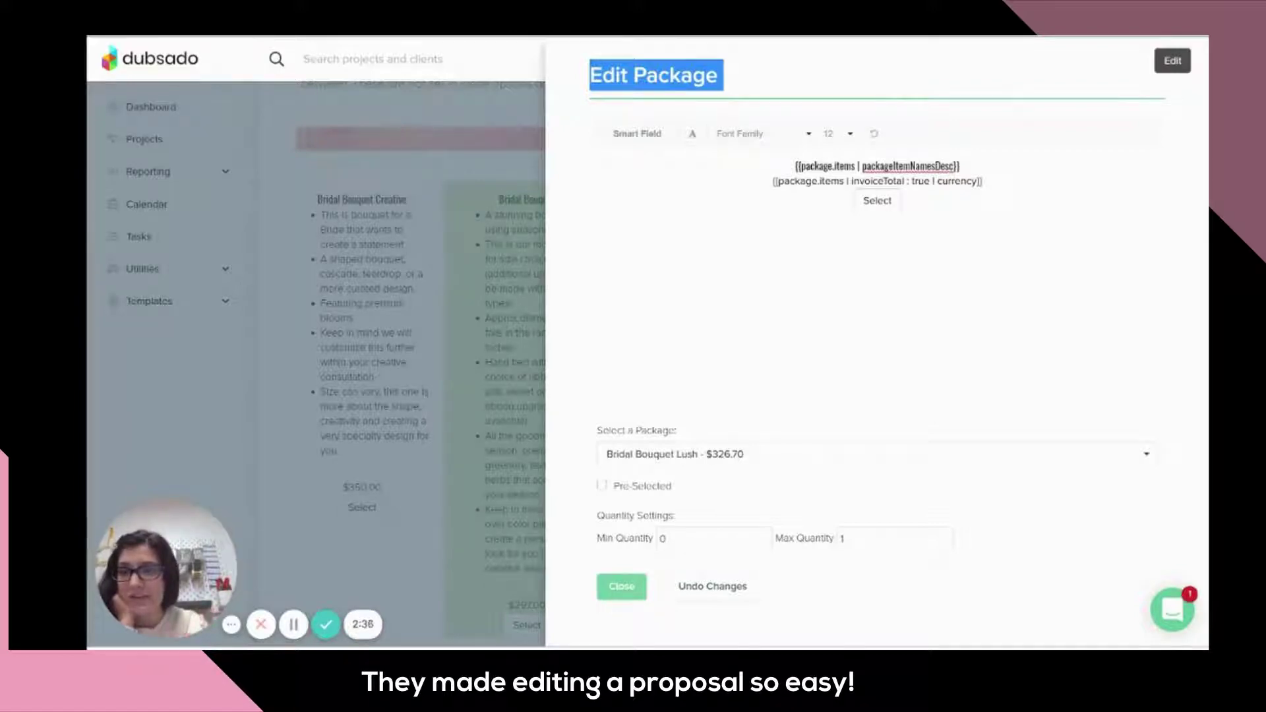
left_click(791, 459)
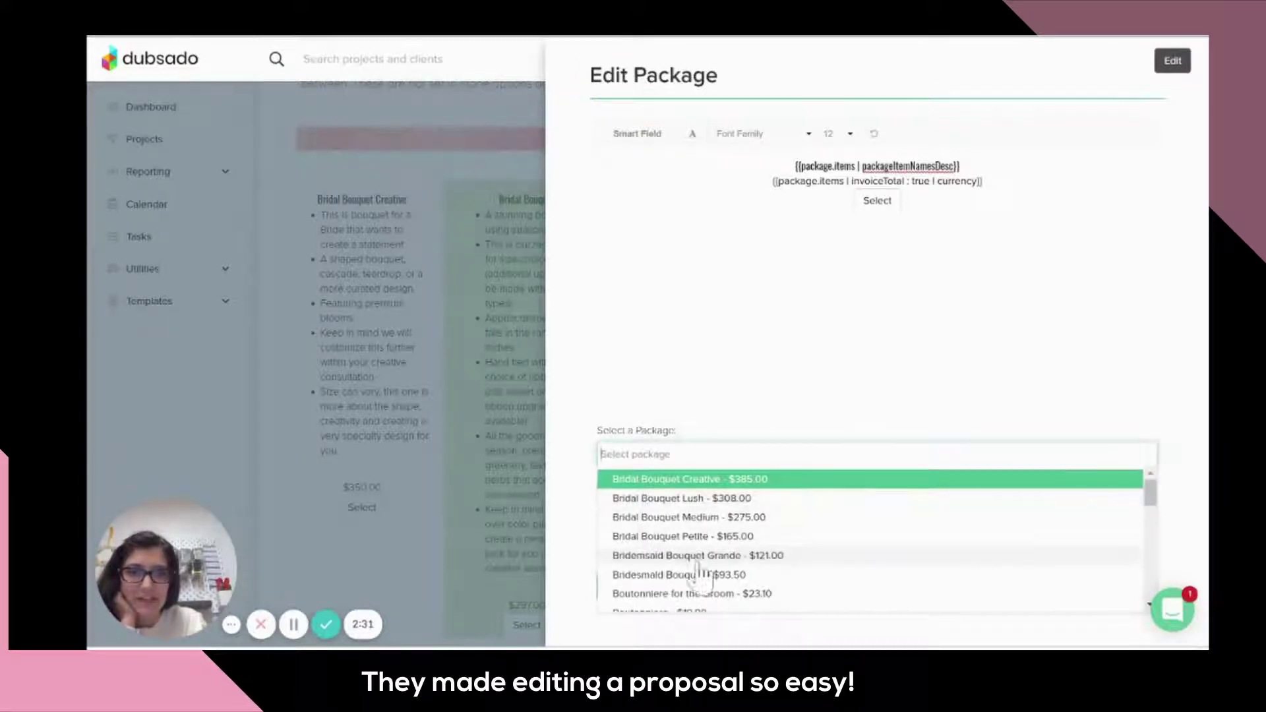
left_click_drag(1148, 497, 1151, 567)
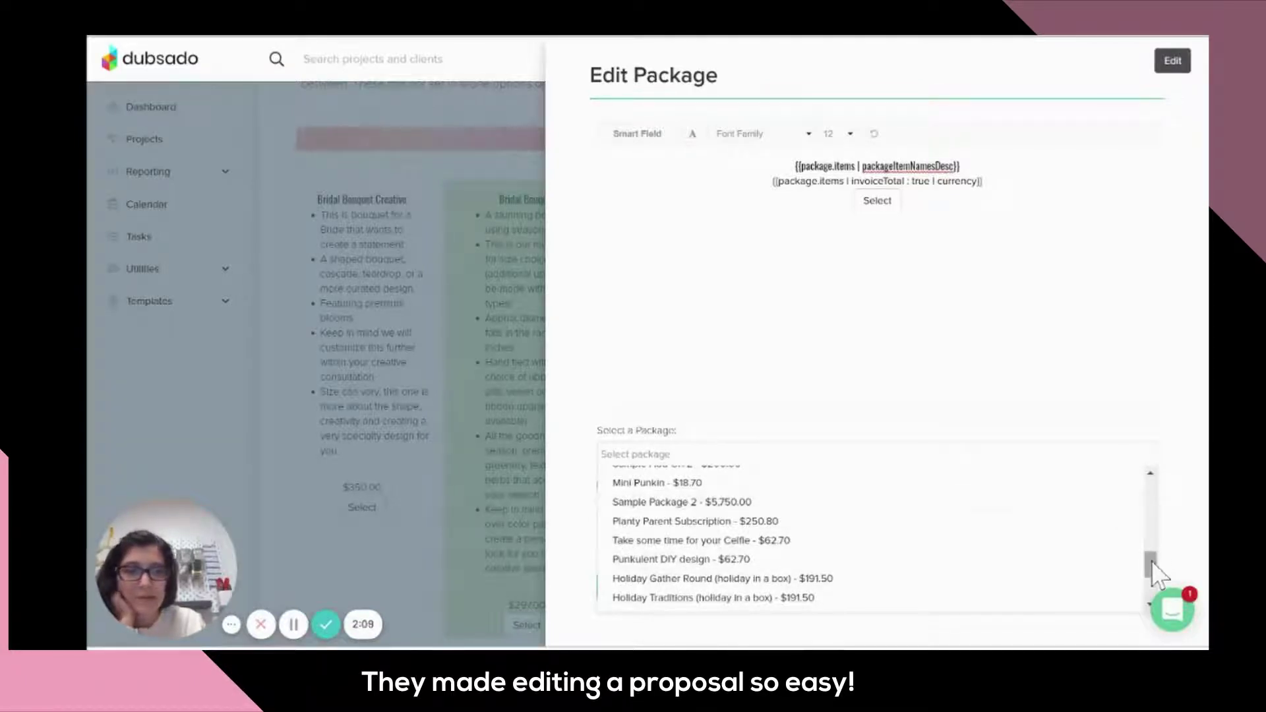
left_click_drag(1151, 561, 1154, 591)
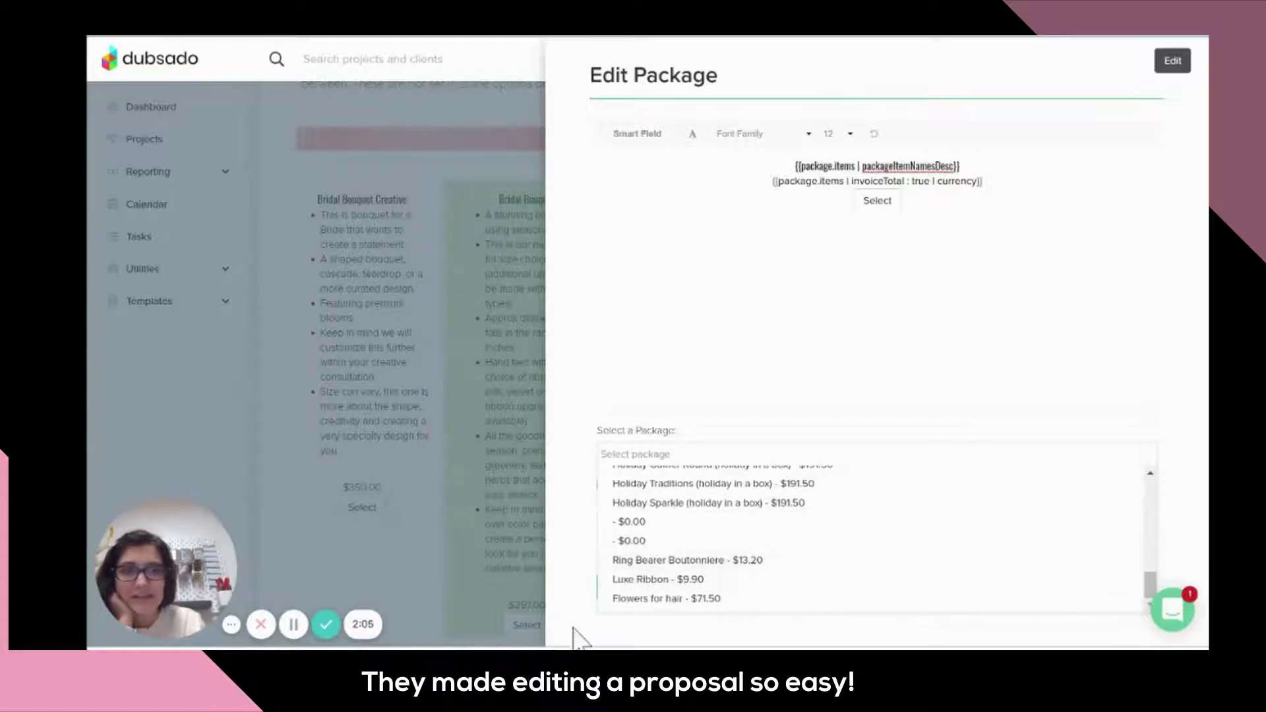
left_click(586, 596)
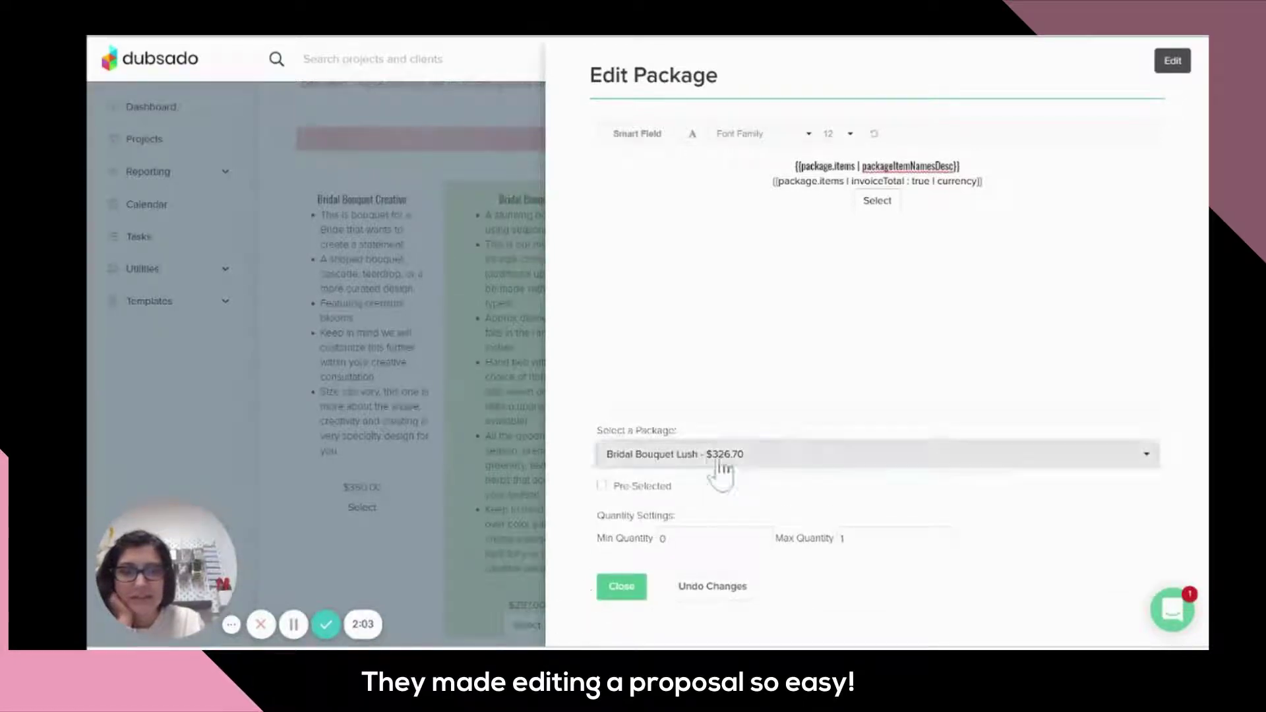
left_click(622, 589)
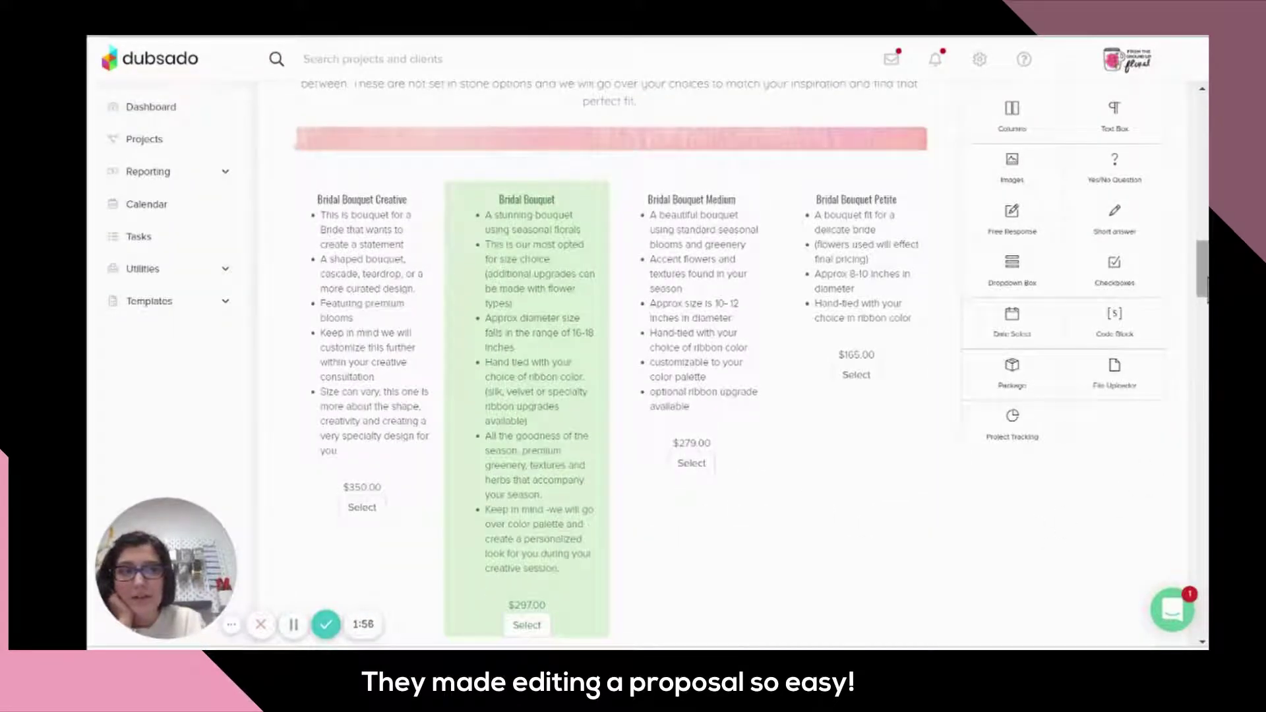
- Inspect the package and quantity settings of Boutonniere for the Groom in the Wedding Party section, and close them
scroll(1202, 269, "down", 6)
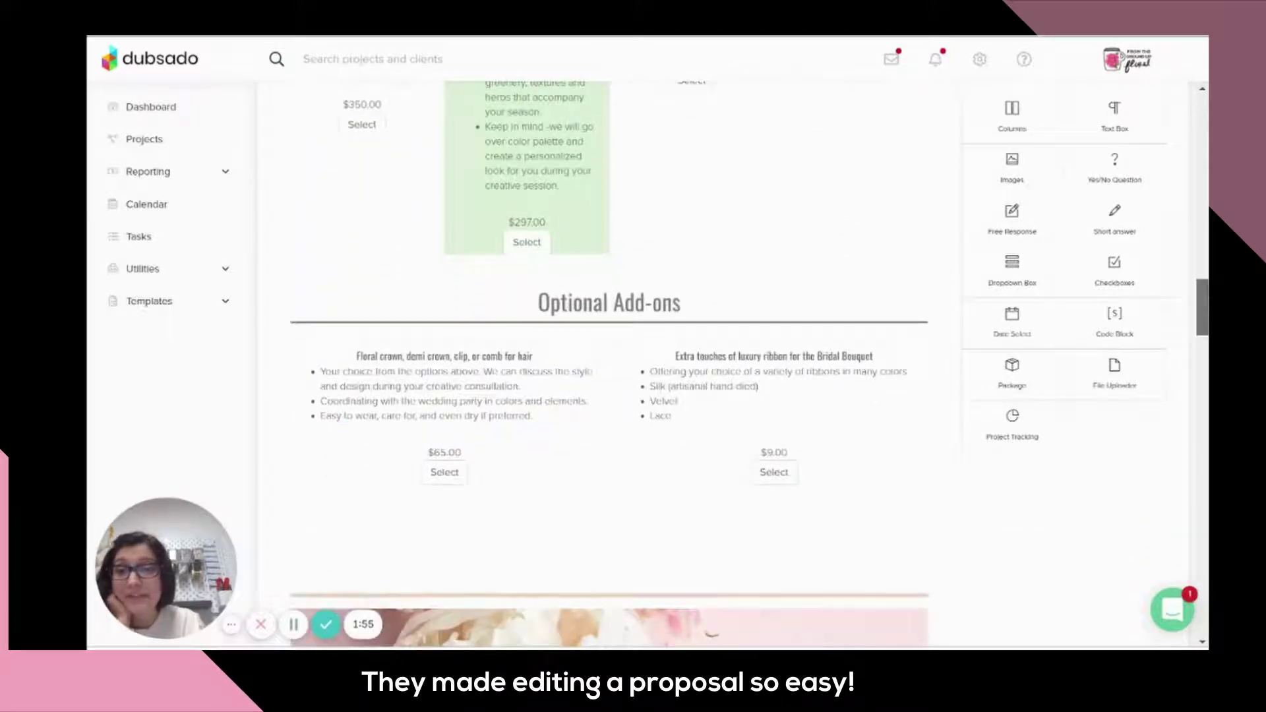
scroll(608, 363, "down", 9)
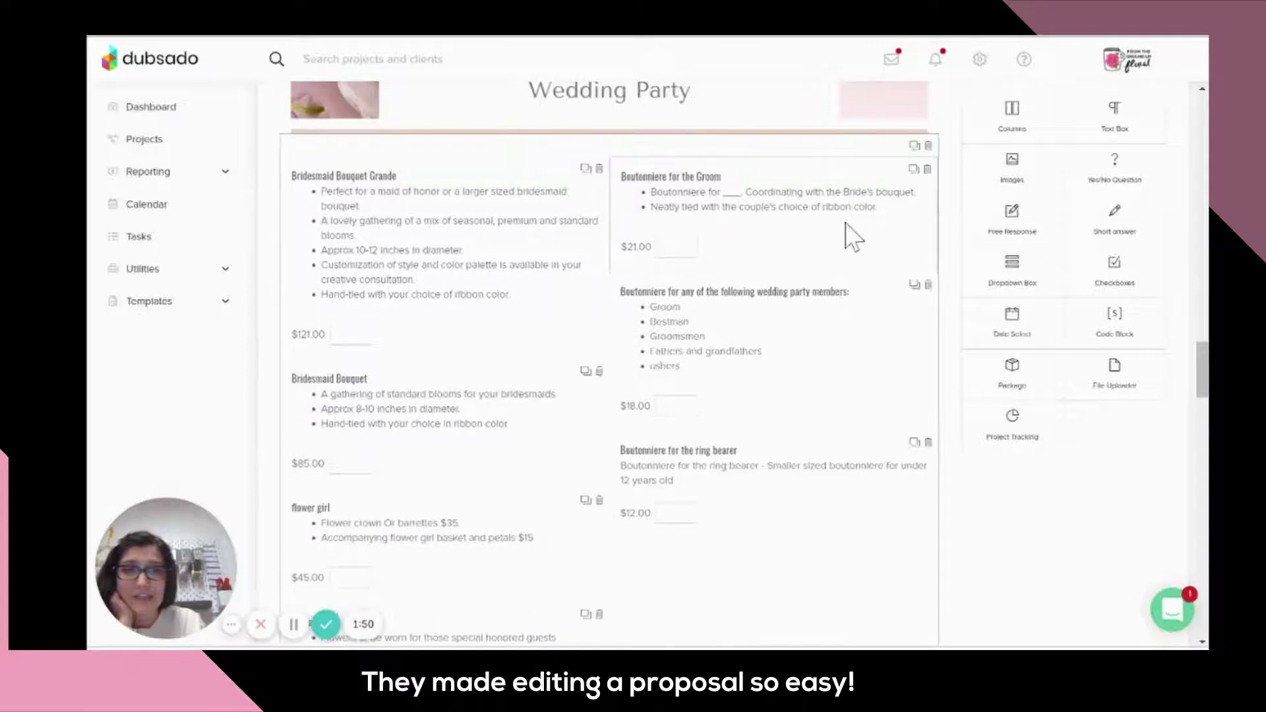
left_click(661, 254)
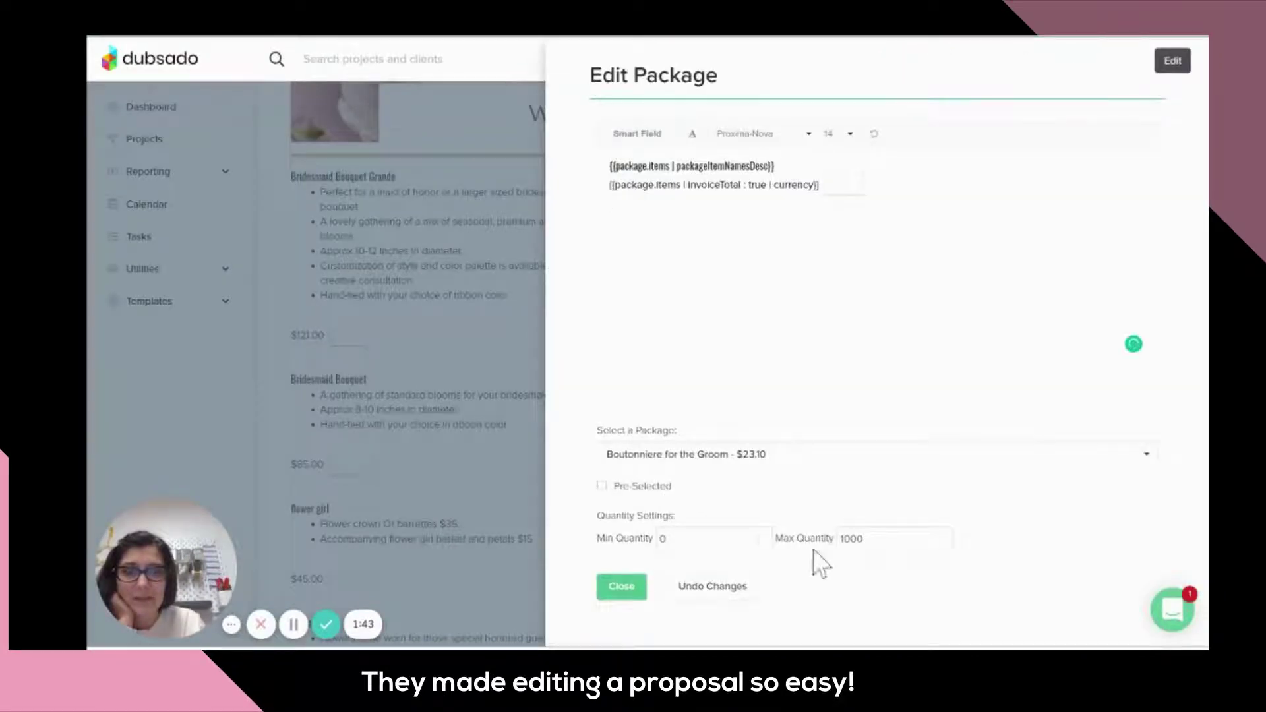
left_click(637, 590)
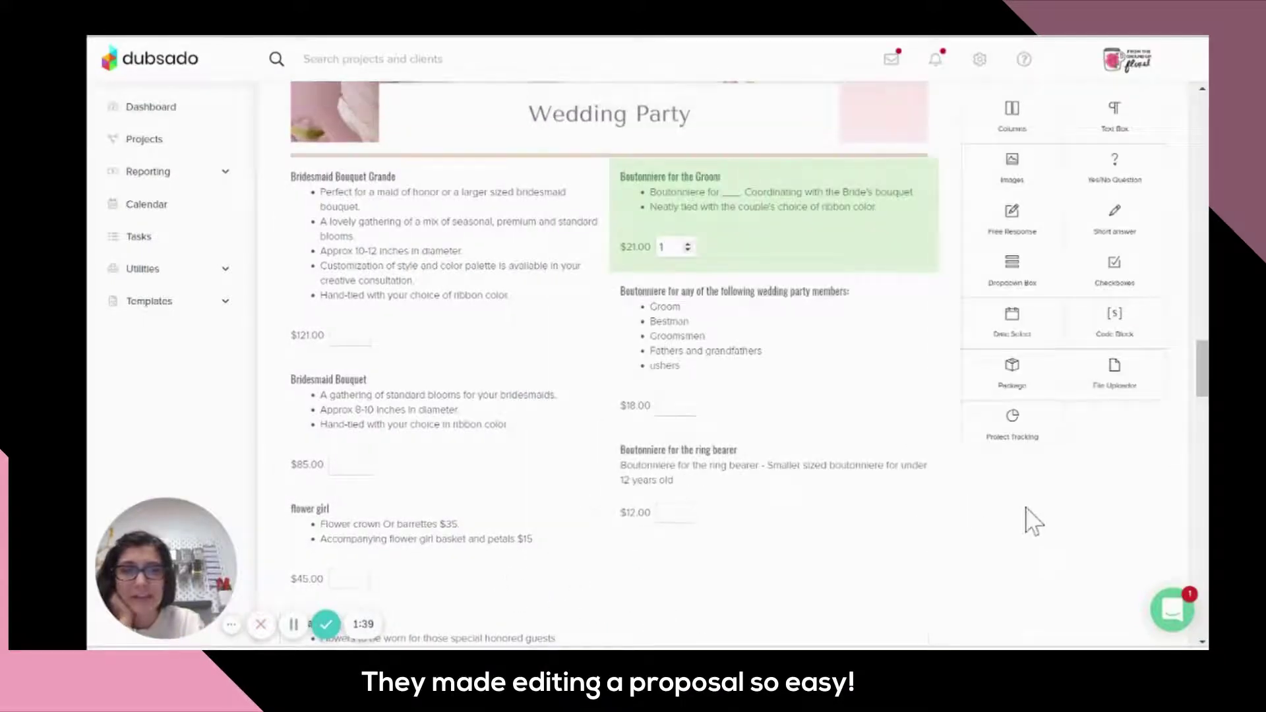
- Leave the wedding proposal form without saving and open the Punkulent workshop form from the form templates
left_click_drag(1199, 396, 1201, 604)
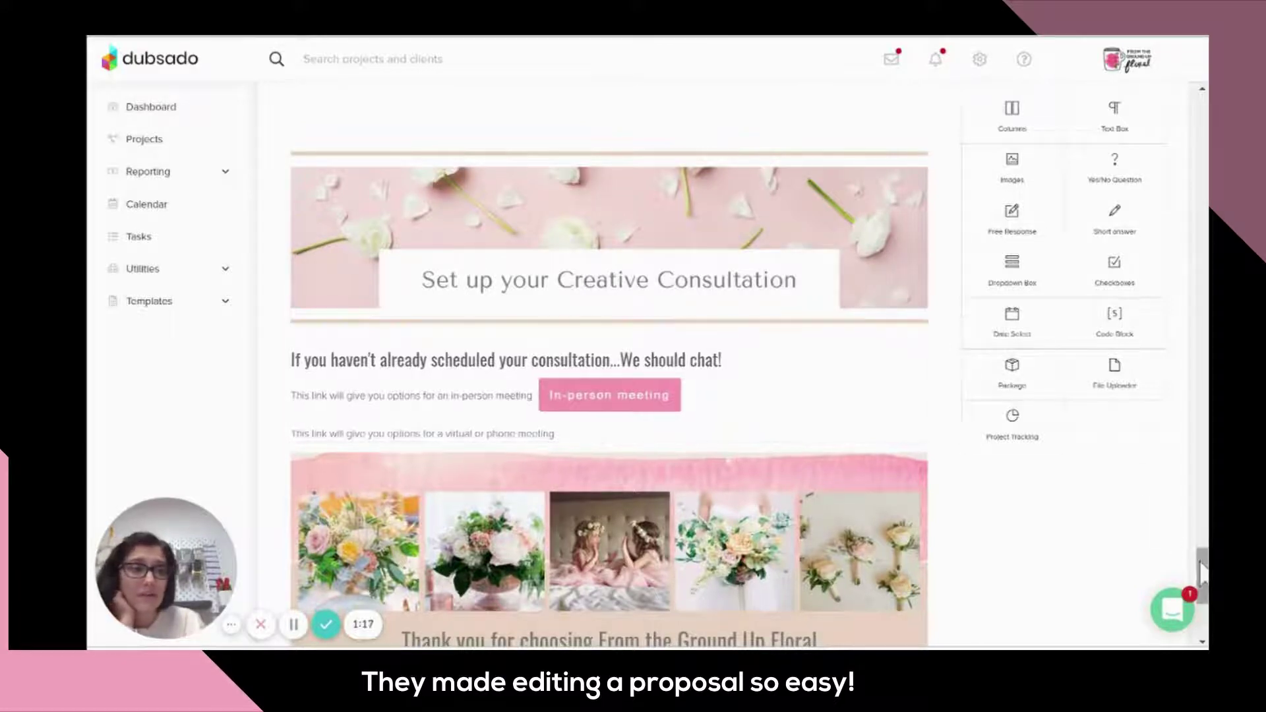
mouse_move(1206, 574)
left_mouse_down()
mouse_move(1205, 369)
mouse_move(1205, 575)
left_mouse_up()
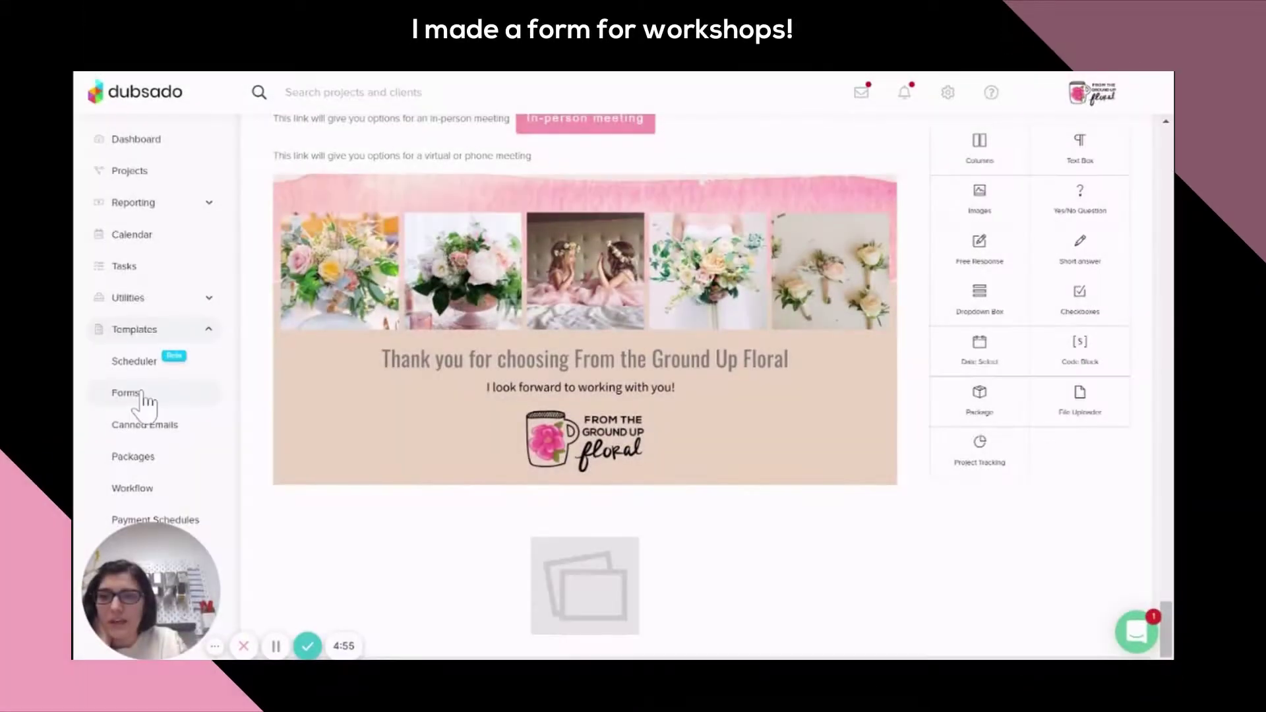
left_click(142, 403)
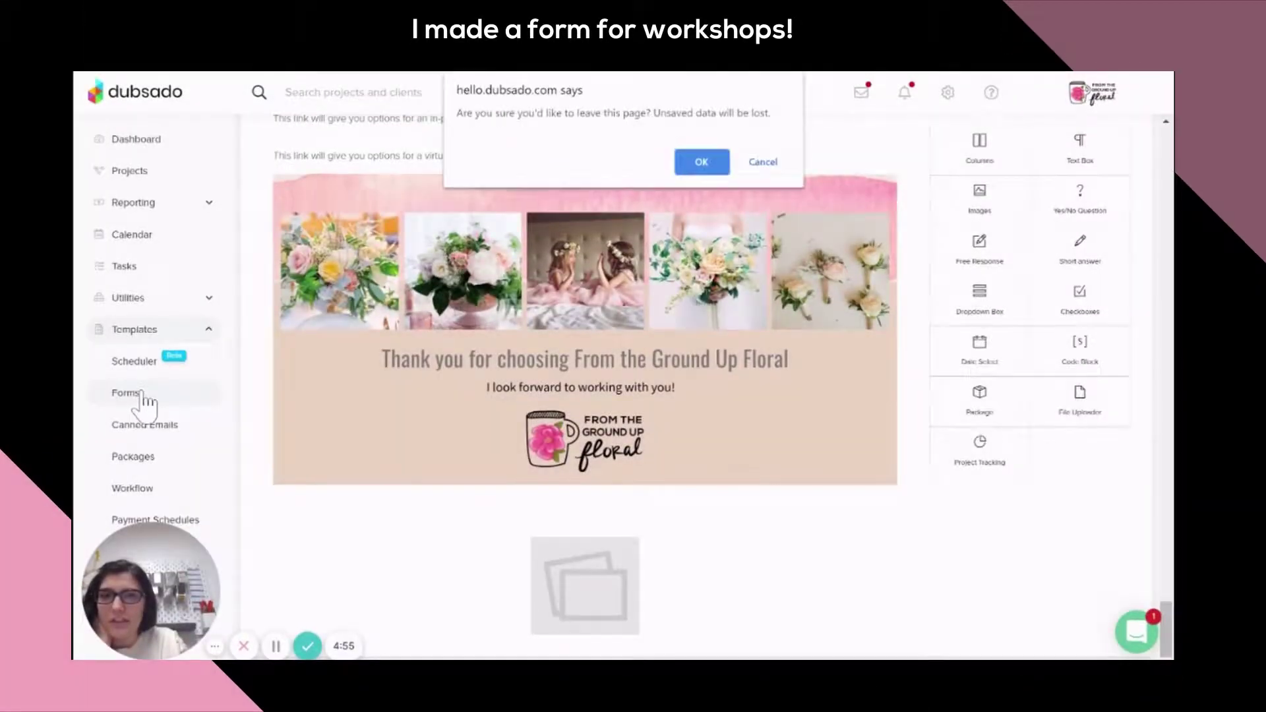
left_click(722, 165)
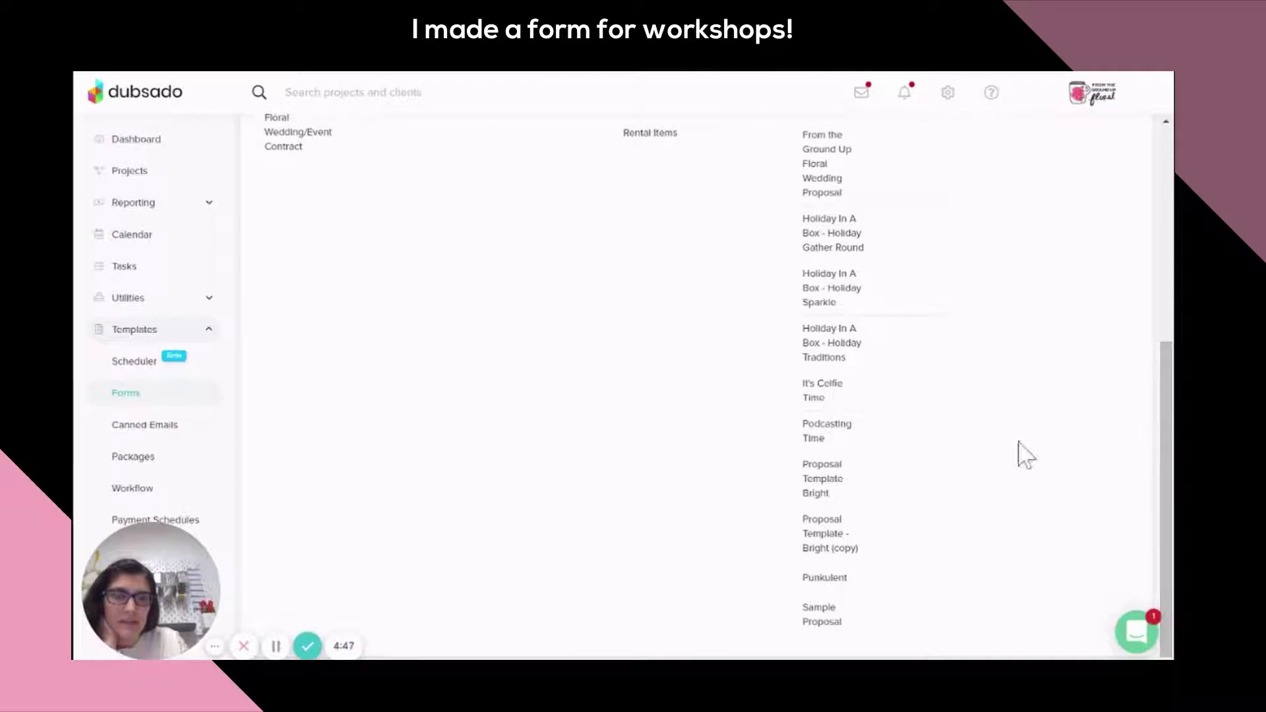
left_click(824, 580)
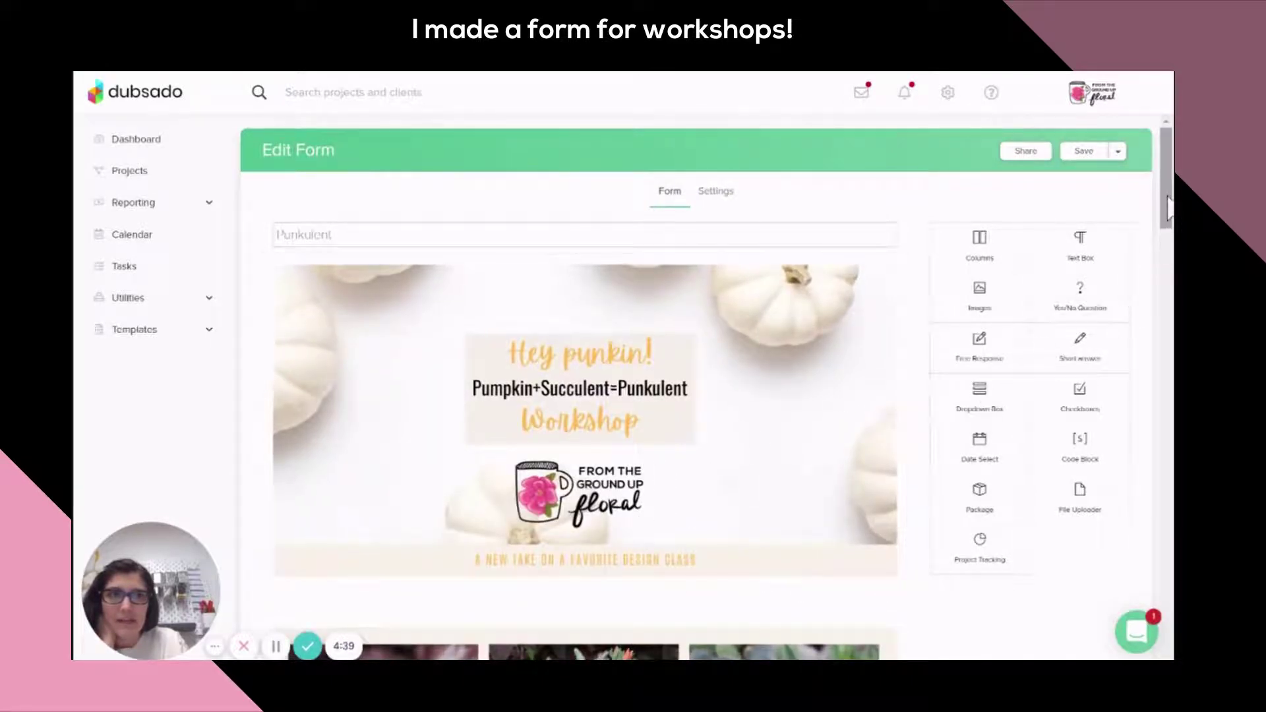
- Look through the Punkulent form's opening banner, Virtual Design Class photos and the Step 01 to Step 03 workshop instructions
scroll(1167, 241, "down", 4)
scroll(1166, 264, "down", 5)
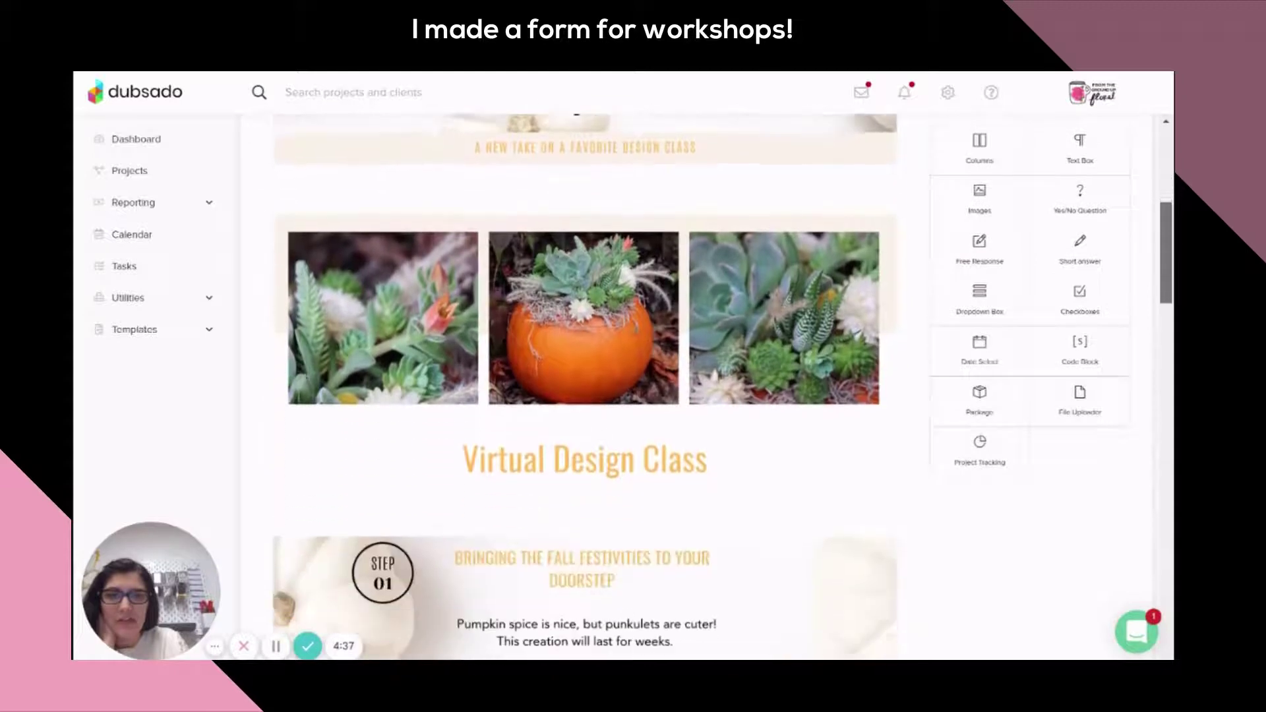
scroll(1166, 271, "down", 1)
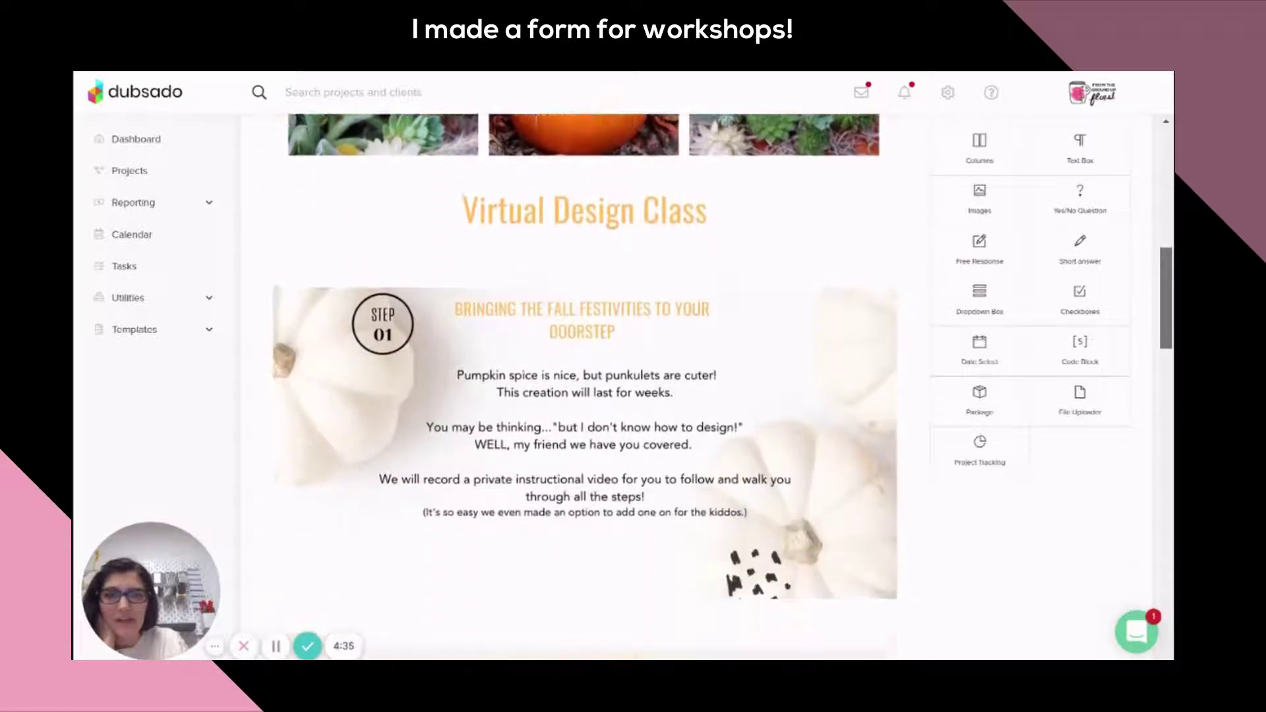
scroll(1166, 303, "down", 1)
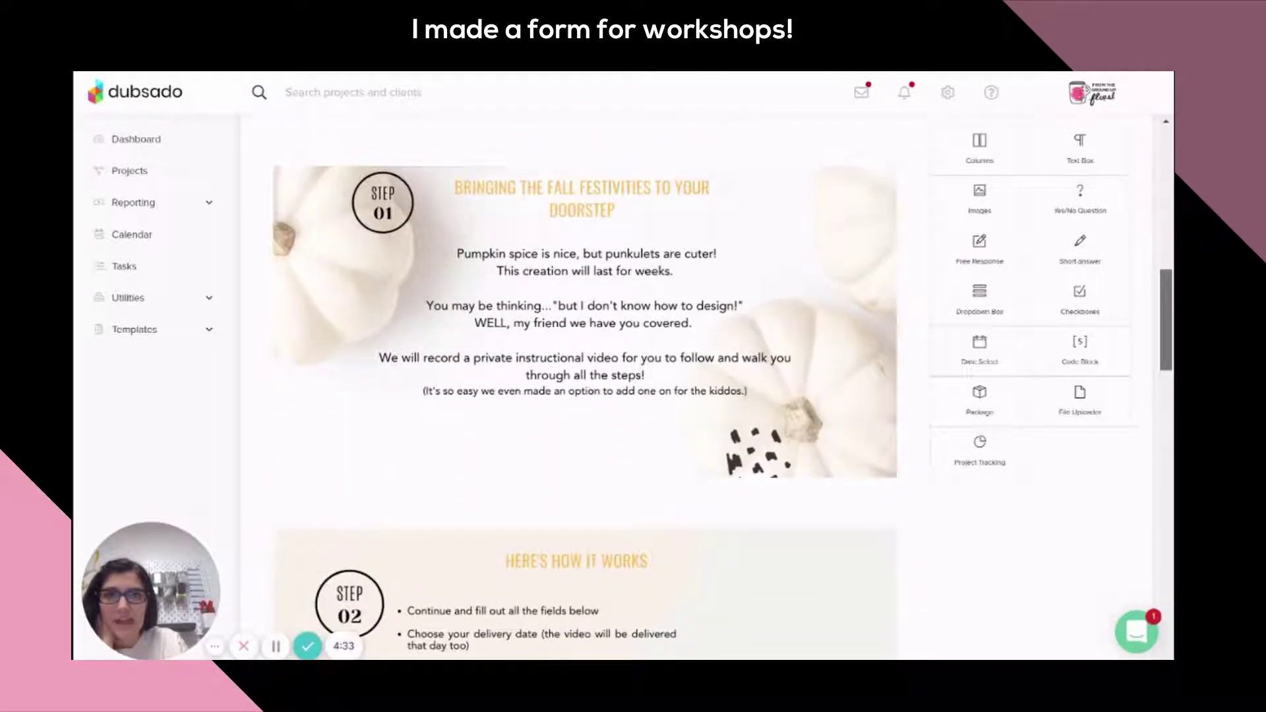
scroll(585, 383, "down", 5)
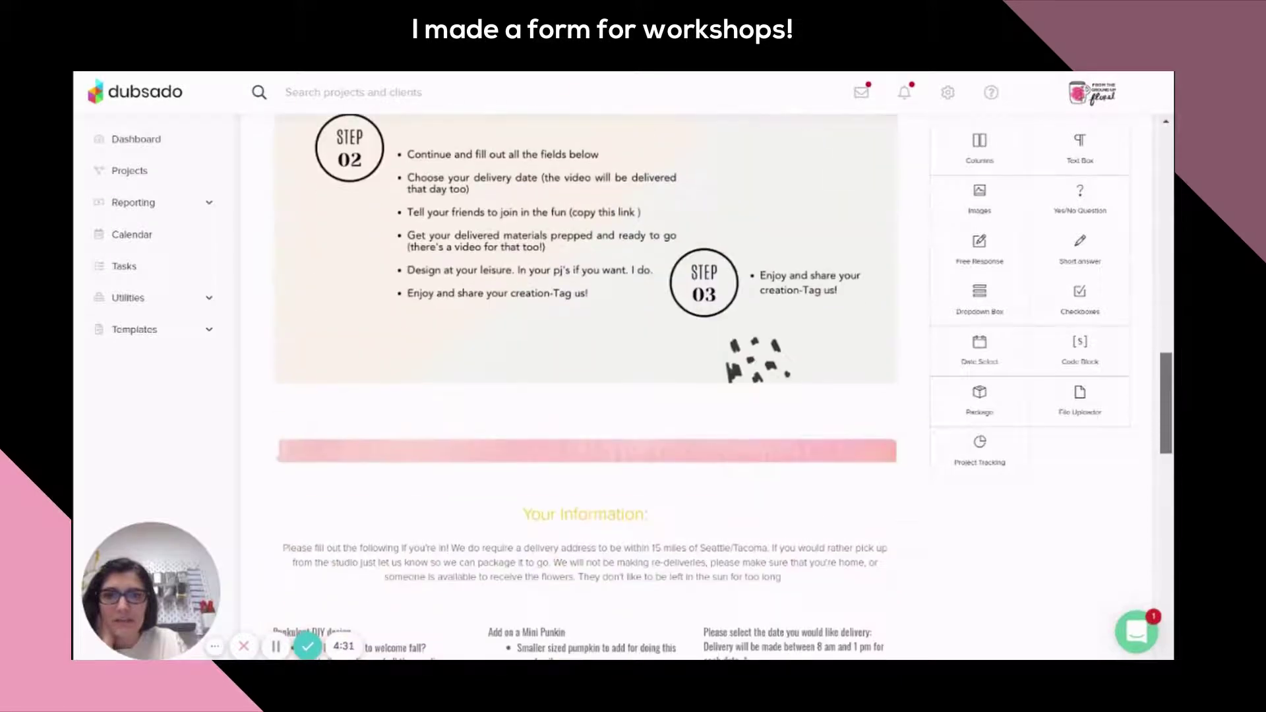
scroll(586, 387, "up", 4)
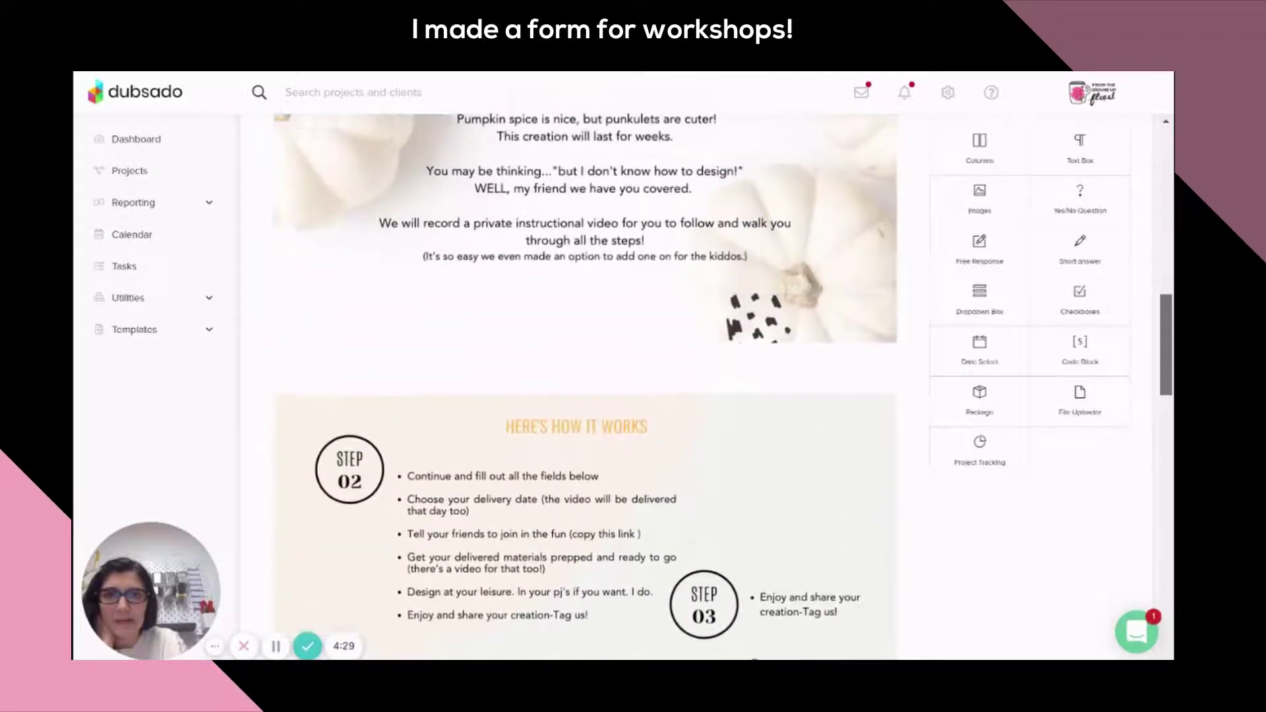
scroll(733, 285, "up", 2)
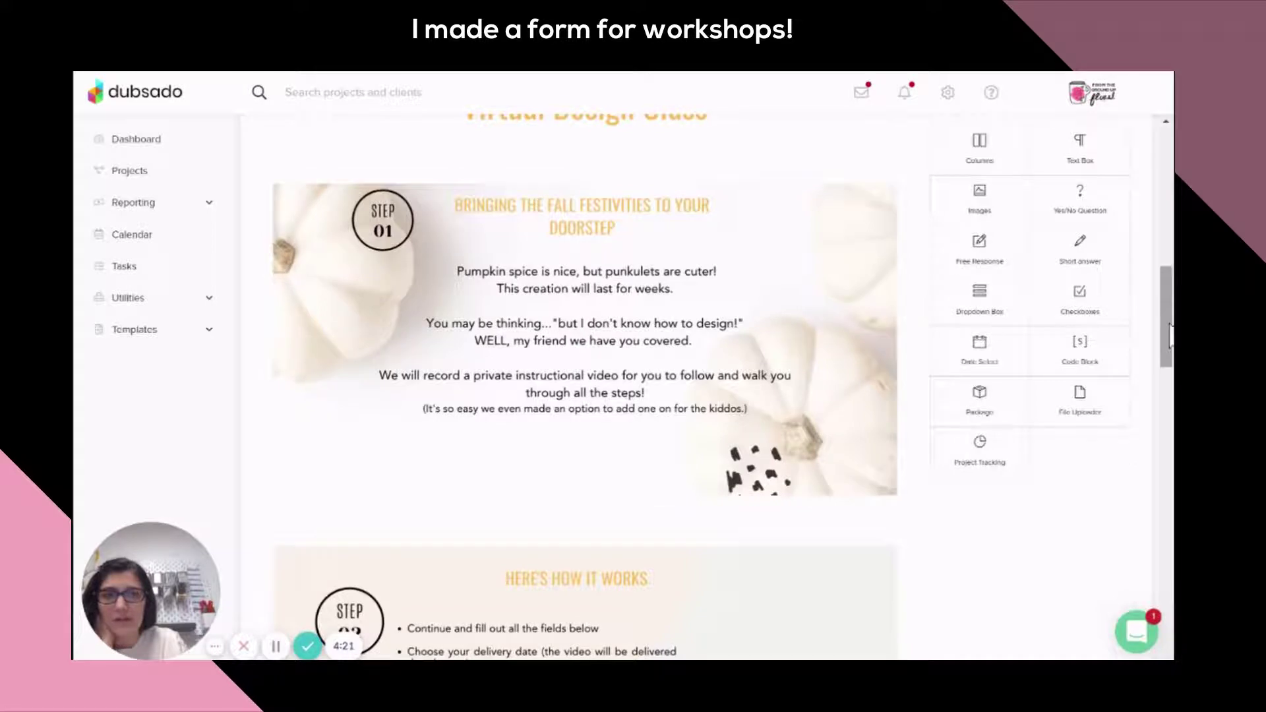
- Examine the rest of the Punkulent form: the workshop packages, delivery date choices, contact and address fields, and closing images
left_click_drag(1169, 337, 1168, 409)
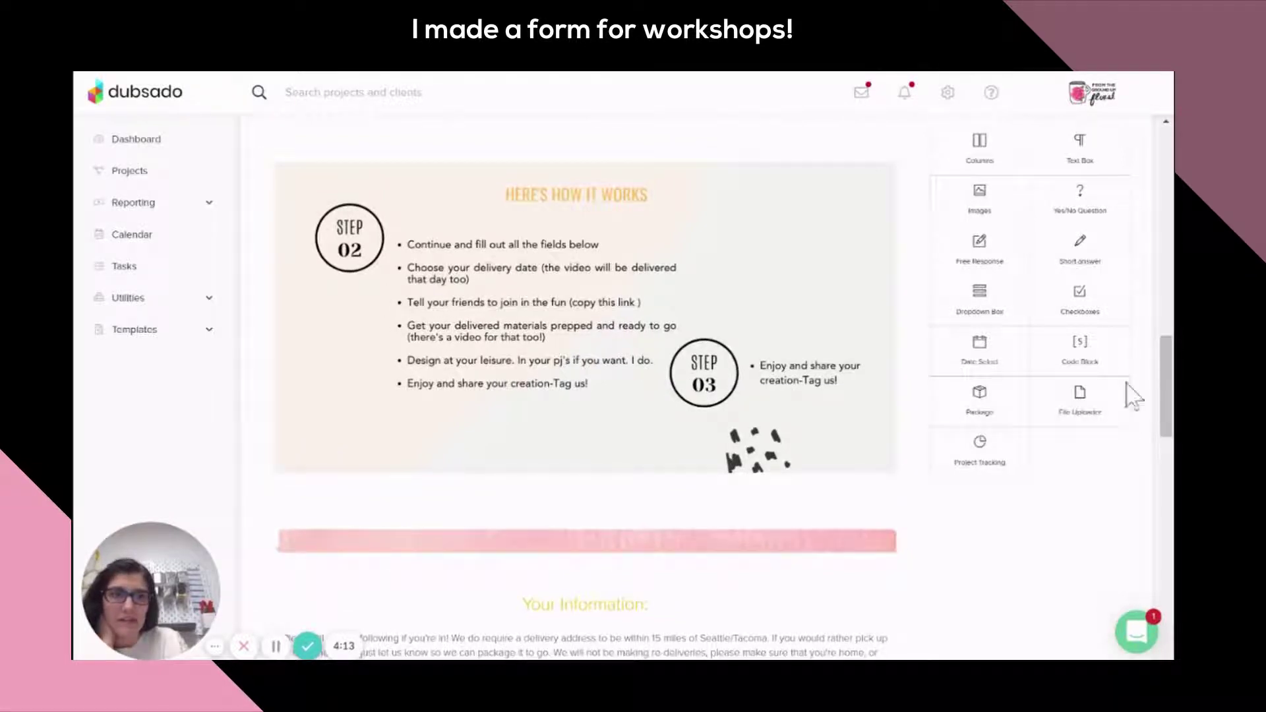
left_click_drag(1165, 396, 1166, 484)
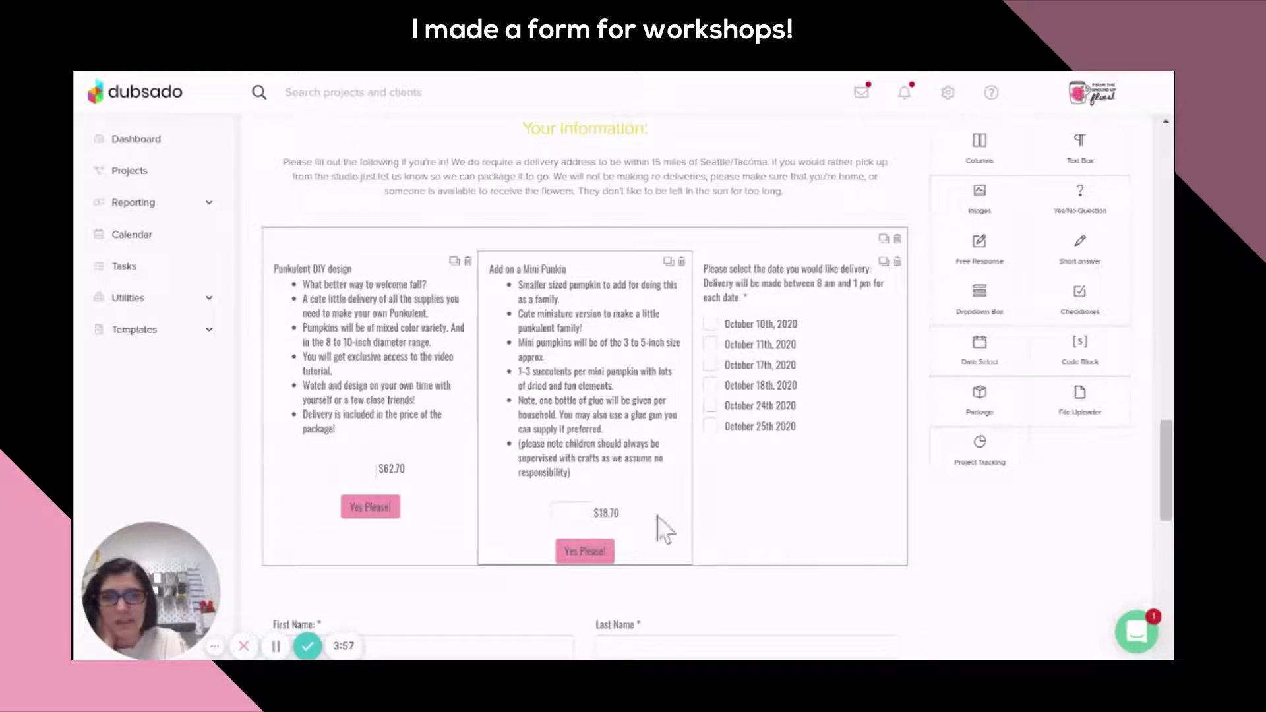
scroll(744, 514, "down", 1)
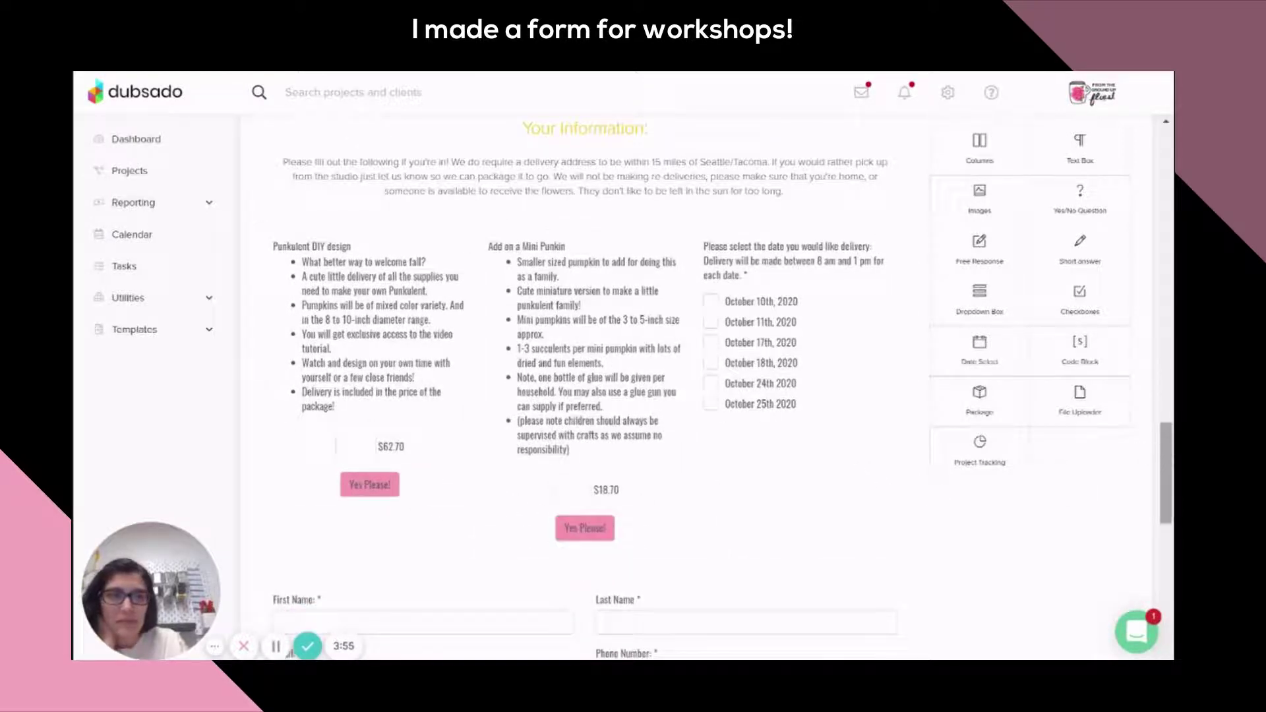
left_click_drag(1167, 452, 1167, 529)
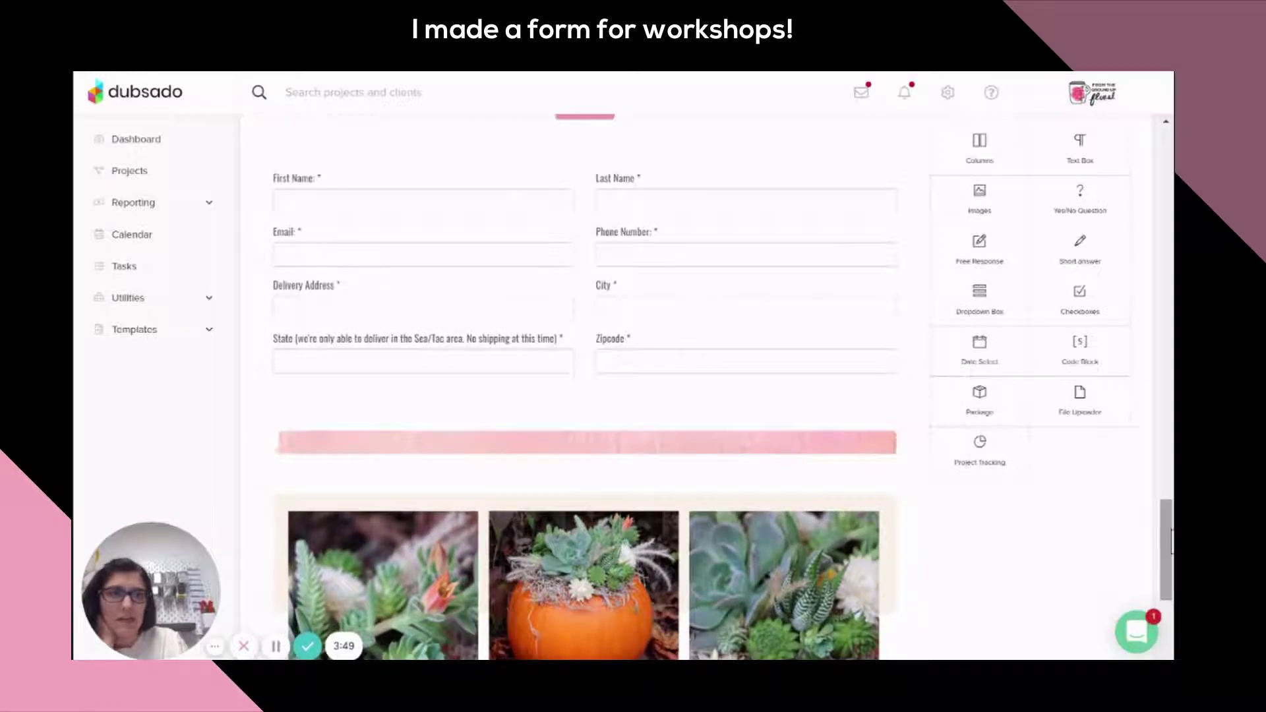
left_click_drag(1171, 541, 1166, 600)
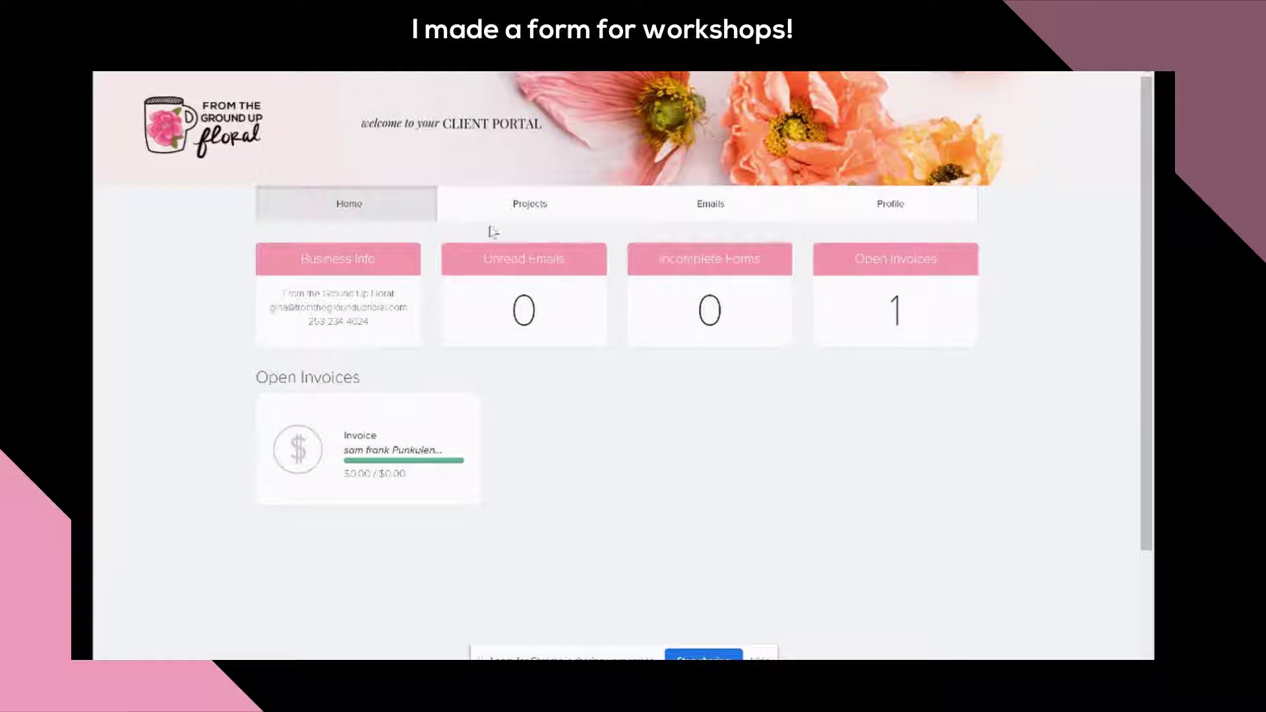
- In the client portal's projects, view the Punkulent workshop's invoice and Punkulent document, returning to the project after each
left_click(535, 206)
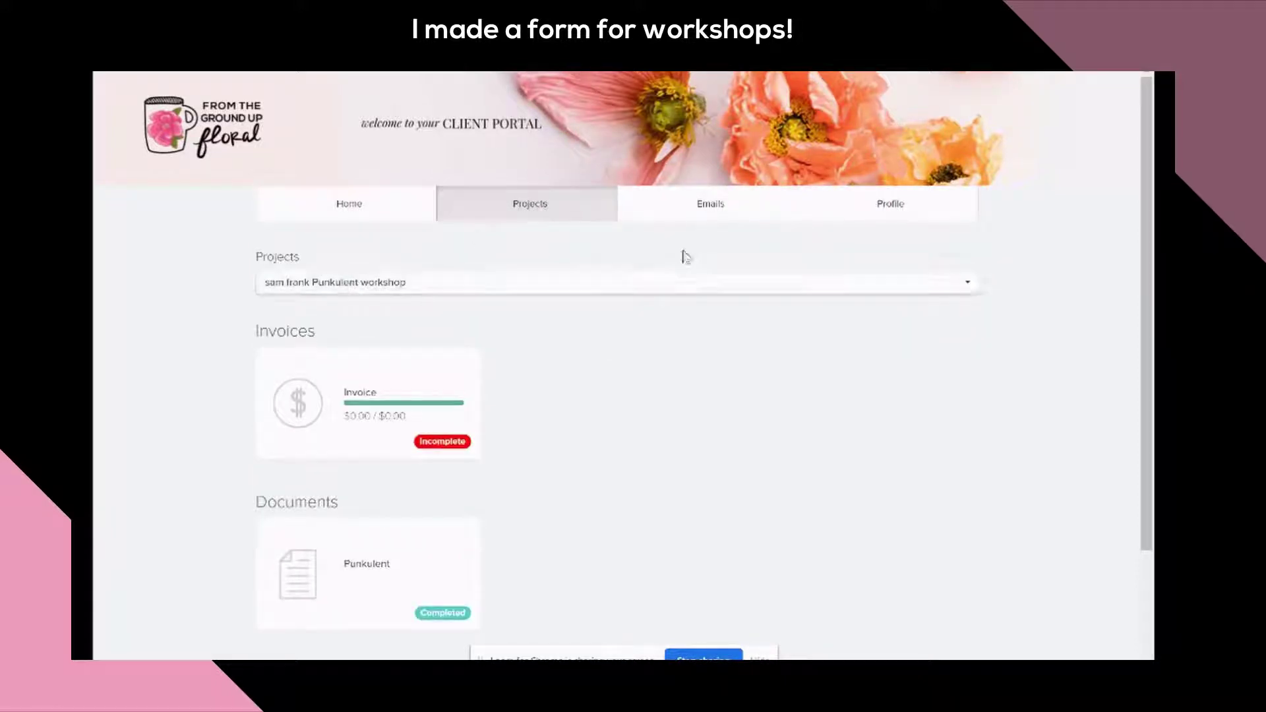
left_click(371, 284)
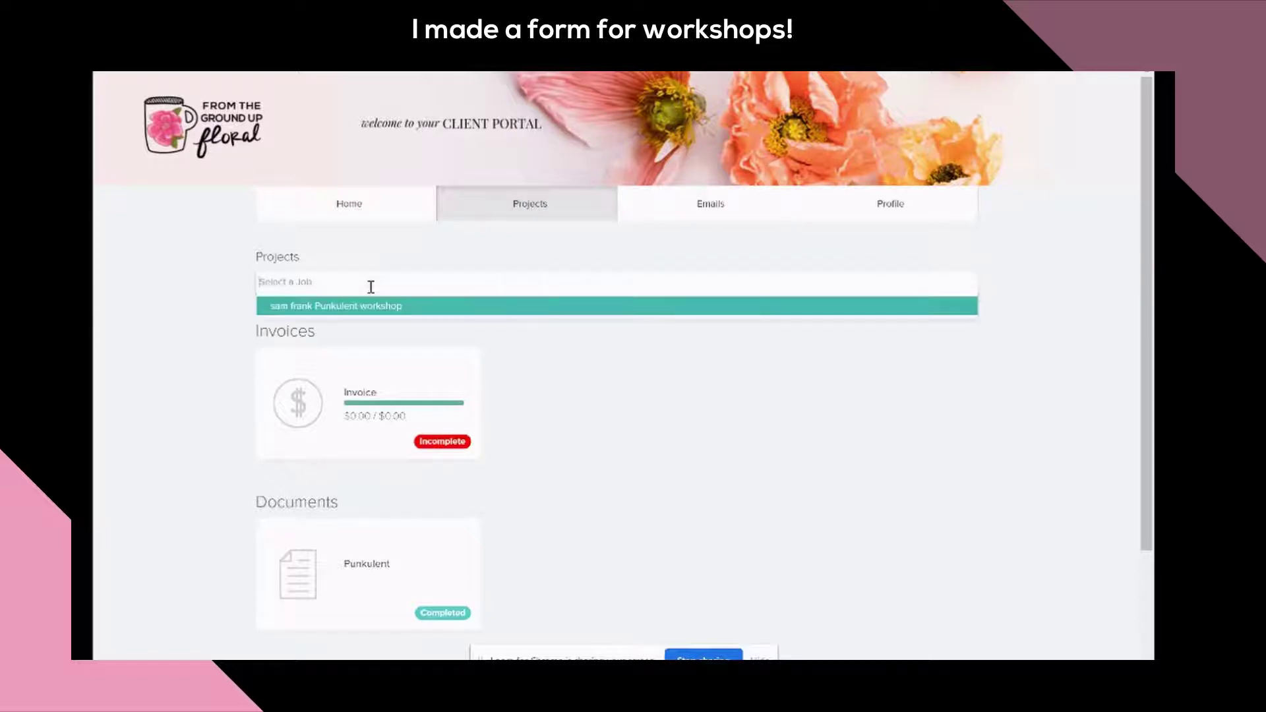
left_click(323, 407)
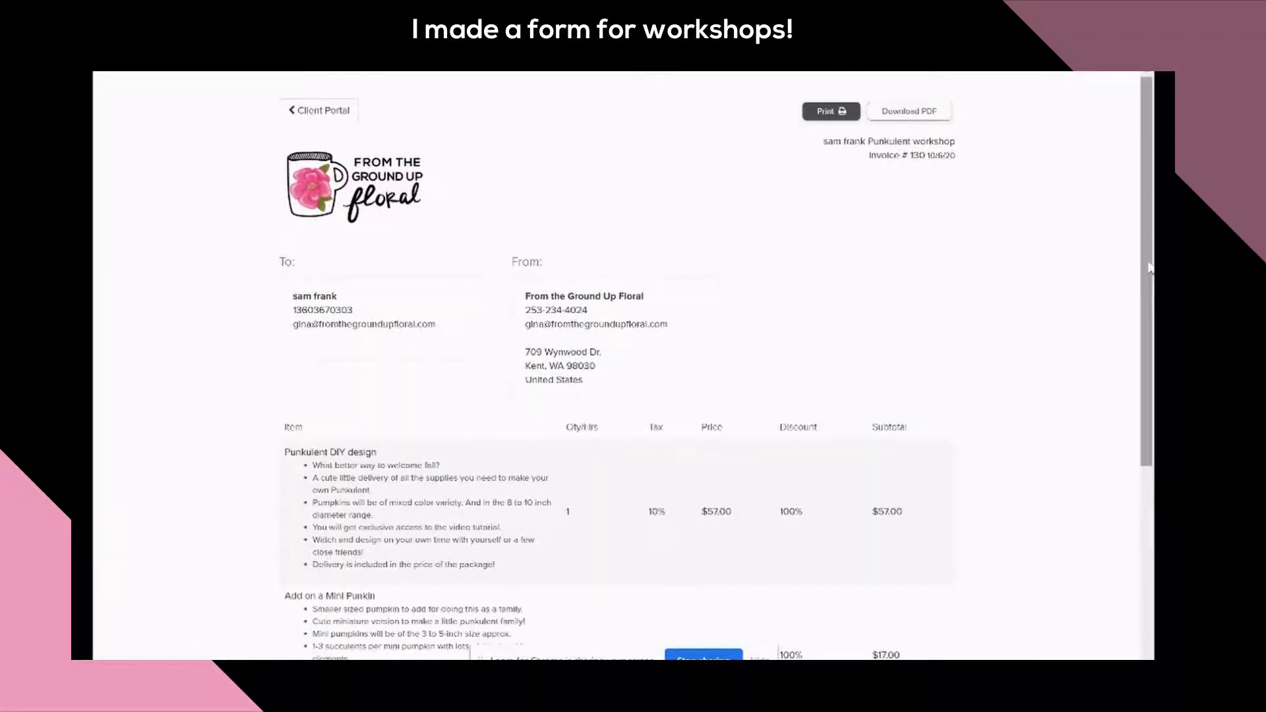
left_click_drag(1149, 268, 1146, 488)
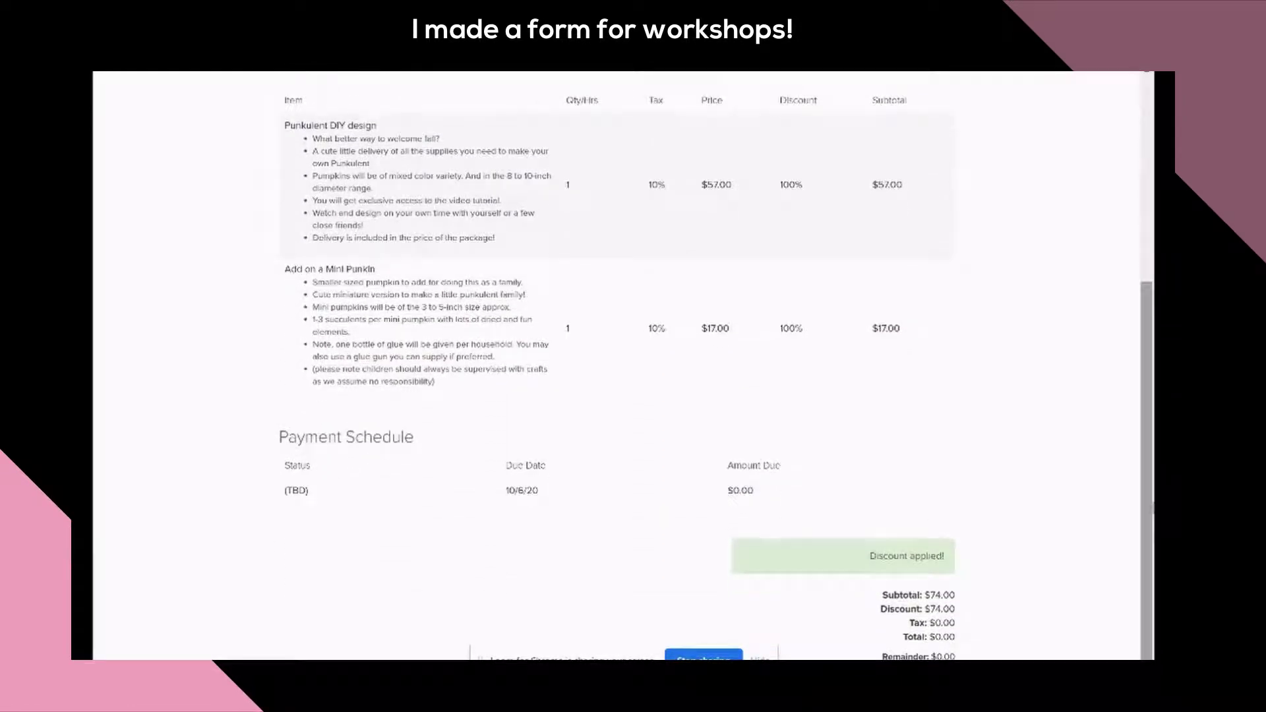
left_click_drag(1147, 422, 1147, 218)
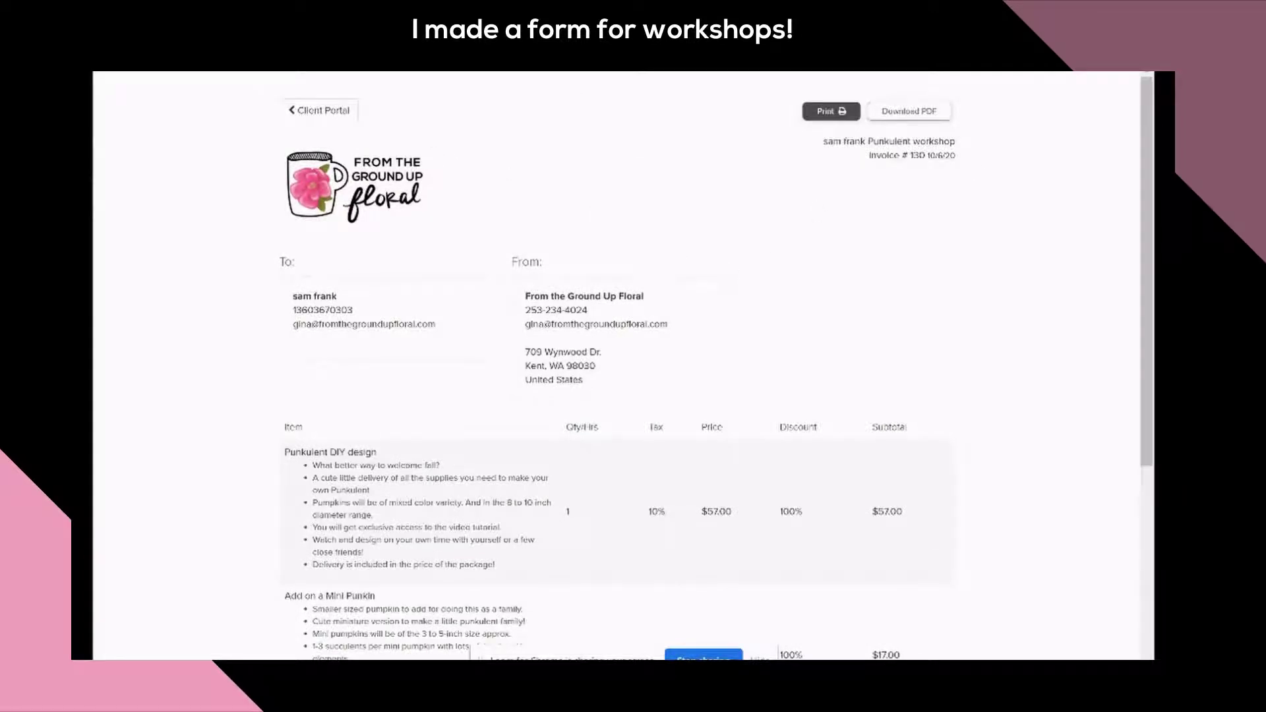
key("alt+Left")
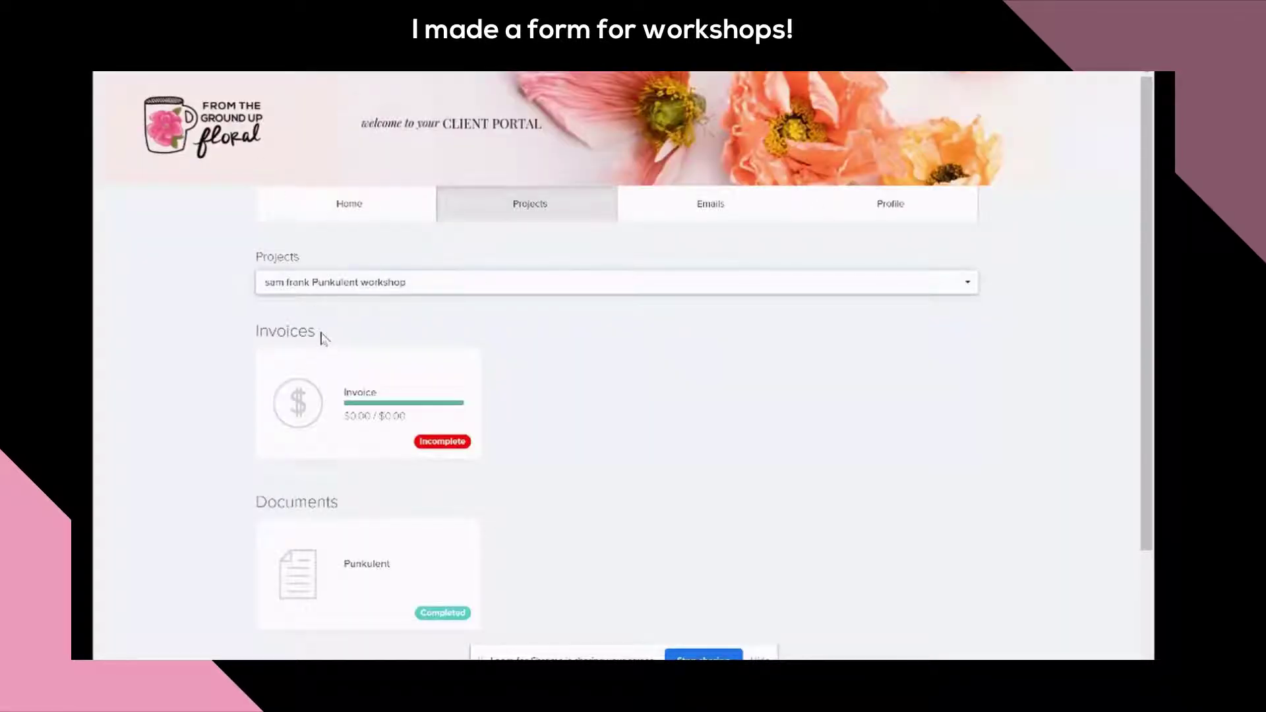
left_click(354, 562)
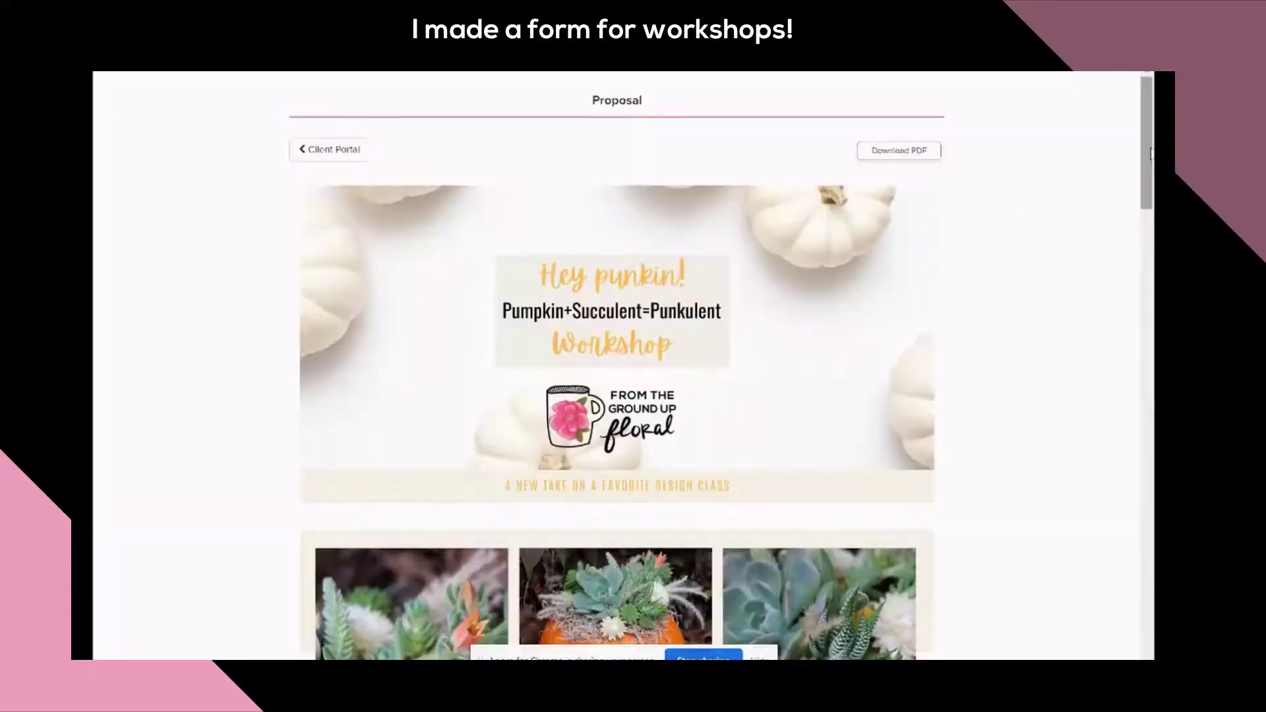
mouse_move(1151, 153)
left_mouse_down()
mouse_move(1148, 371)
mouse_move(1148, 154)
left_mouse_up()
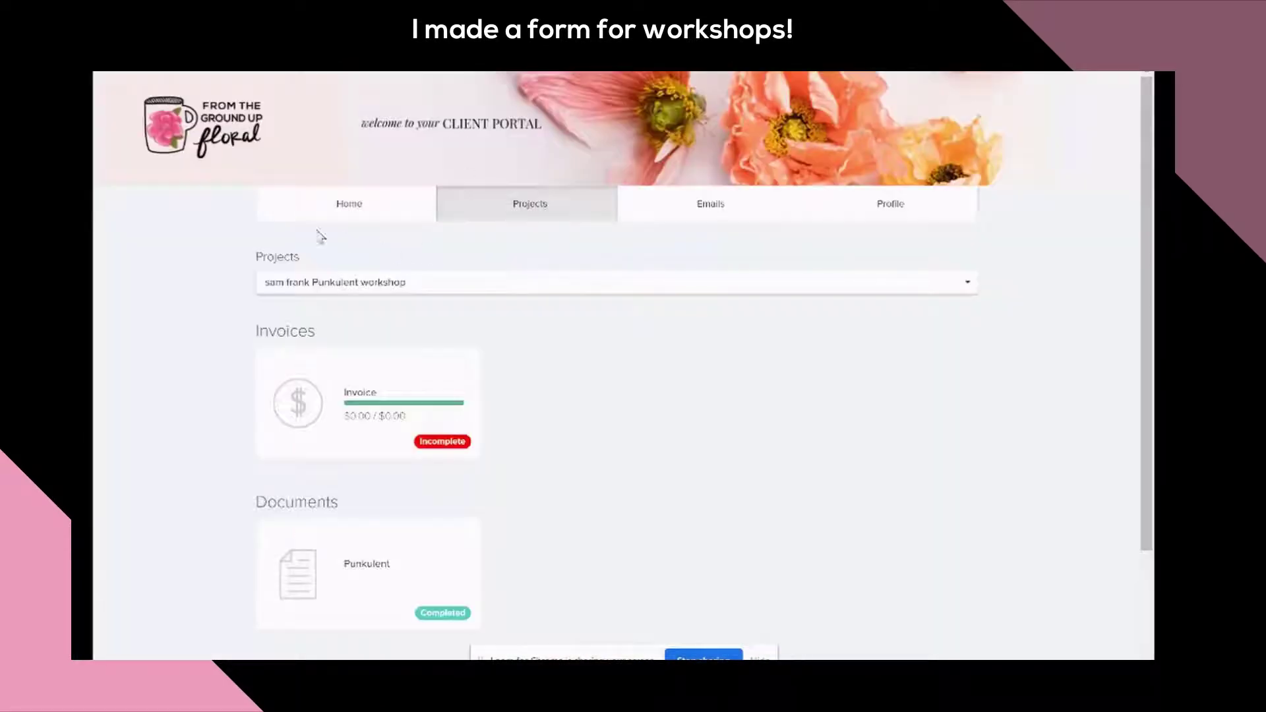
- Read the appointment confirmation and the new invoice email in the client portal's inbox
left_click(695, 214)
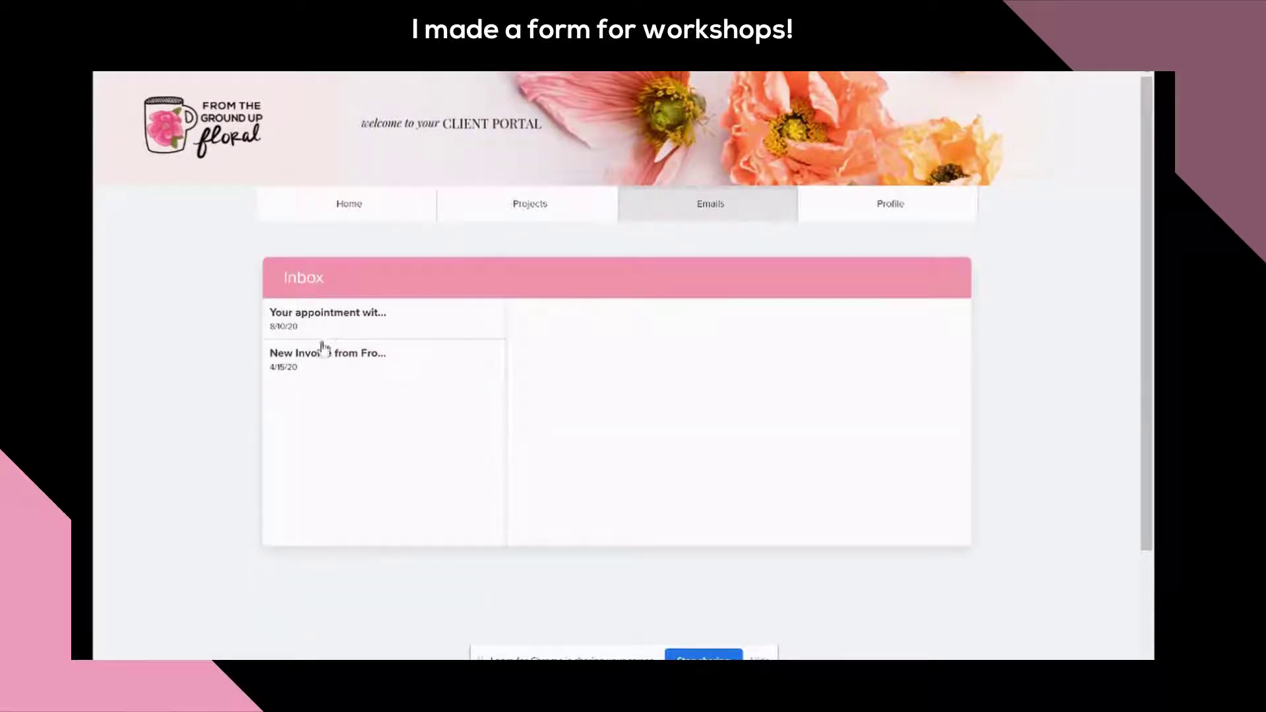
left_click(339, 319)
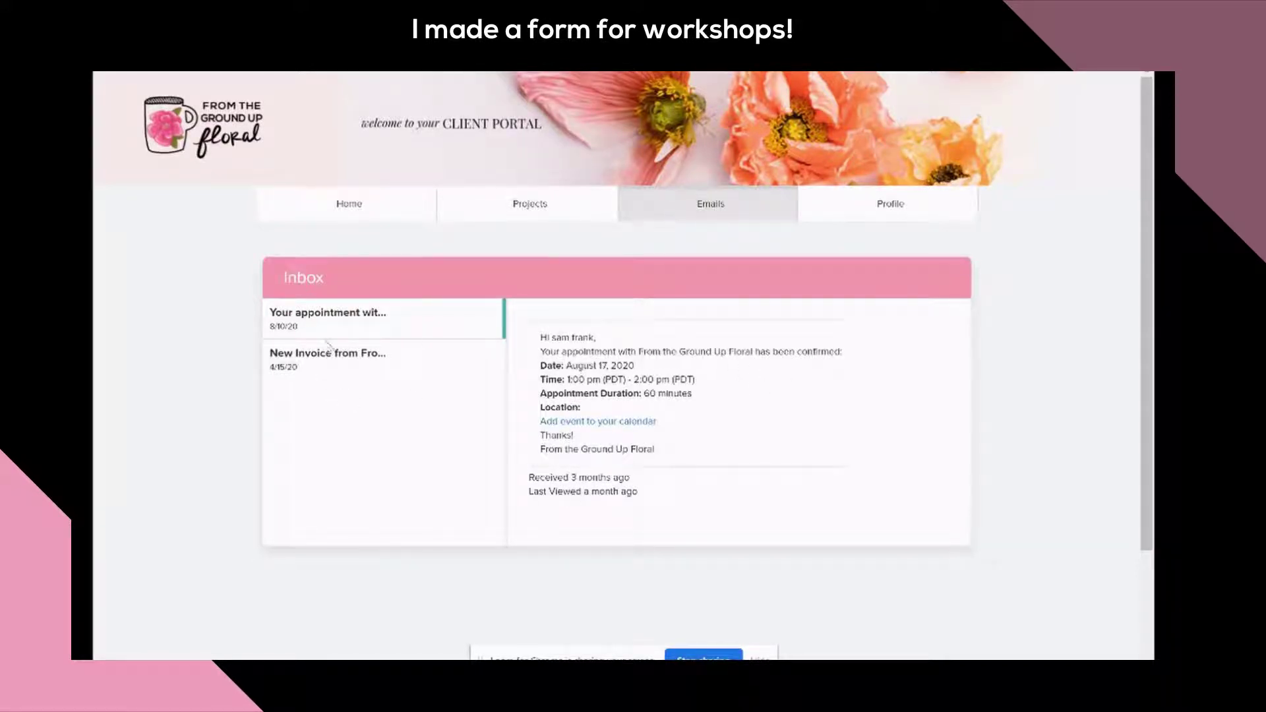
left_click(326, 366)
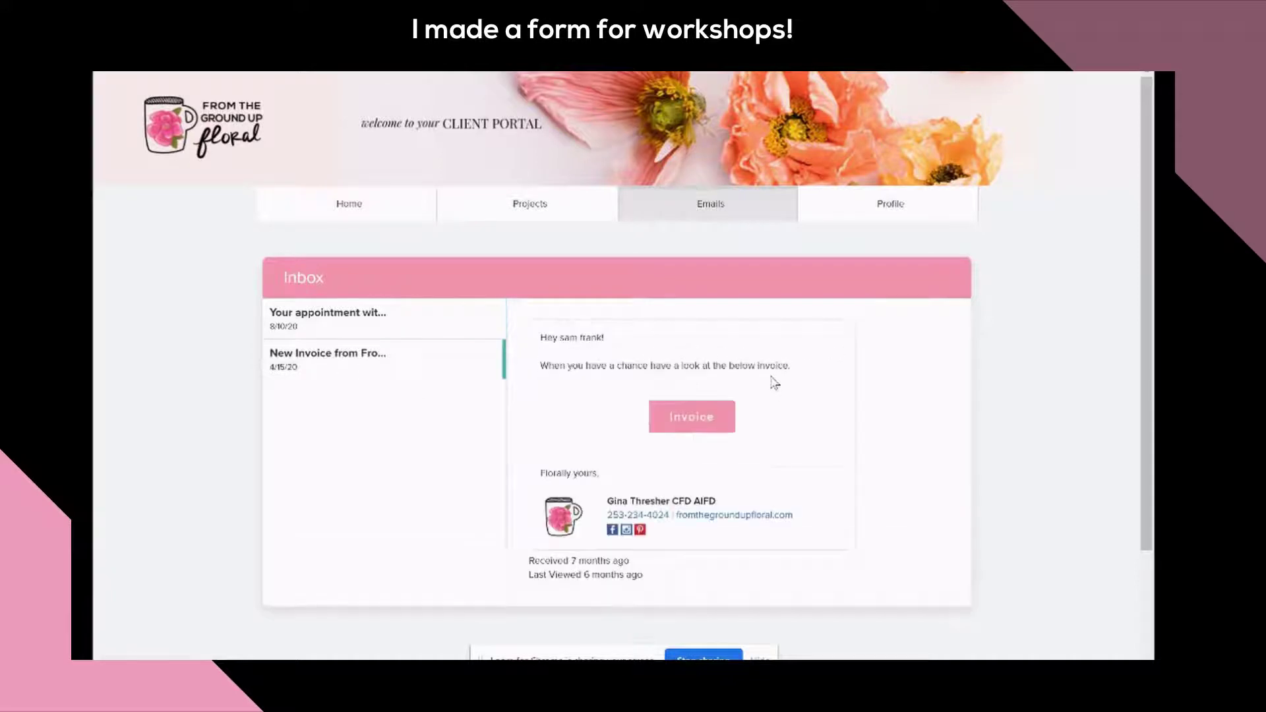
- View the client's profile details in the portal, revisit the projects and return to the portal's home page
left_click(890, 204)
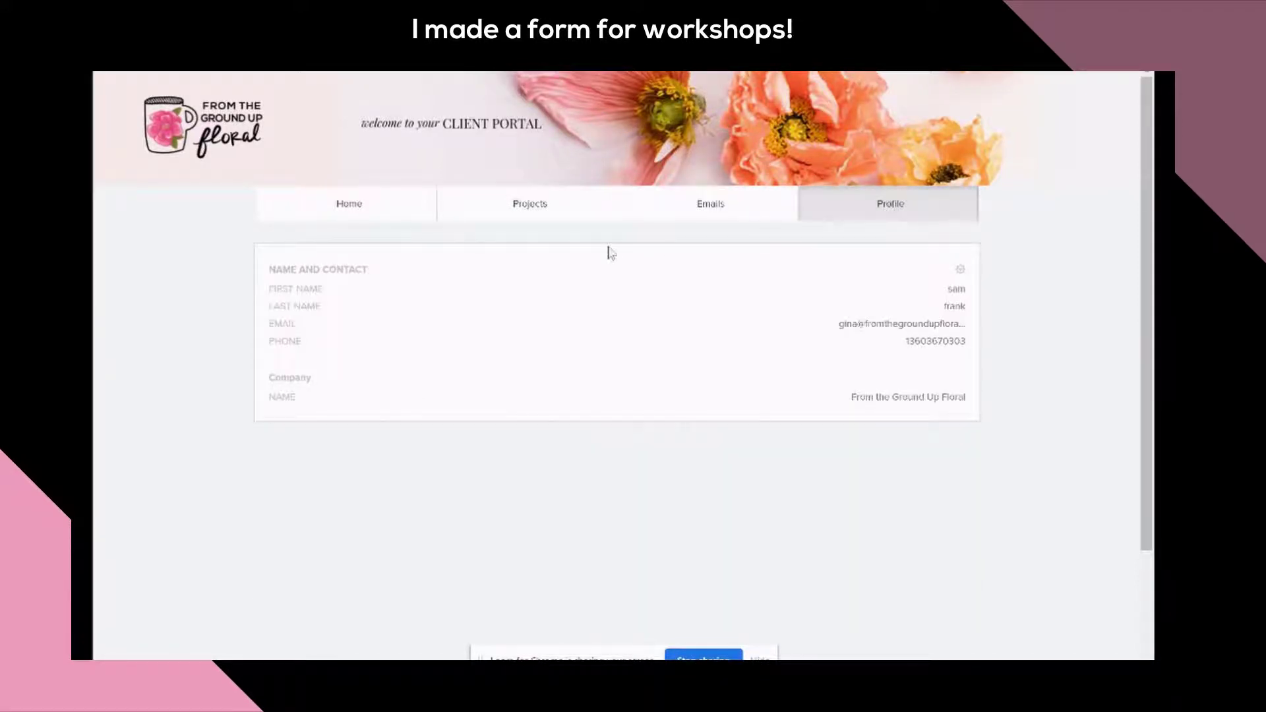
left_click(531, 209)
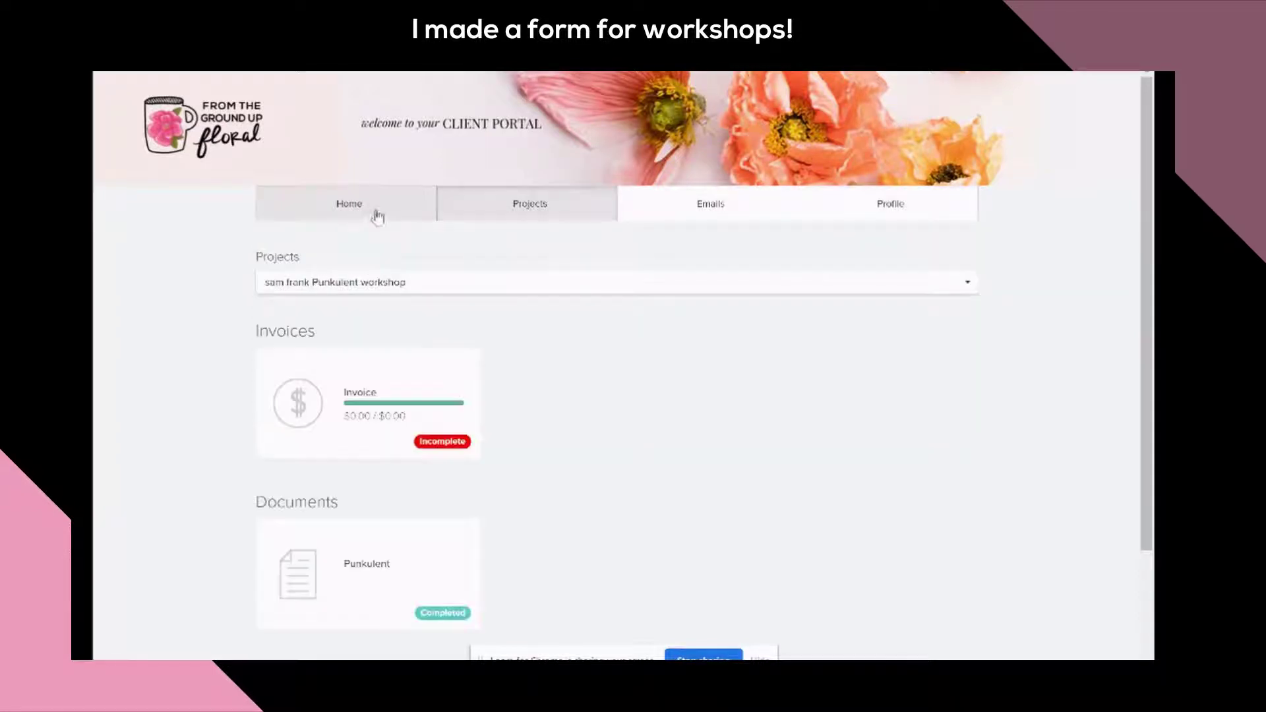
left_click(355, 209)
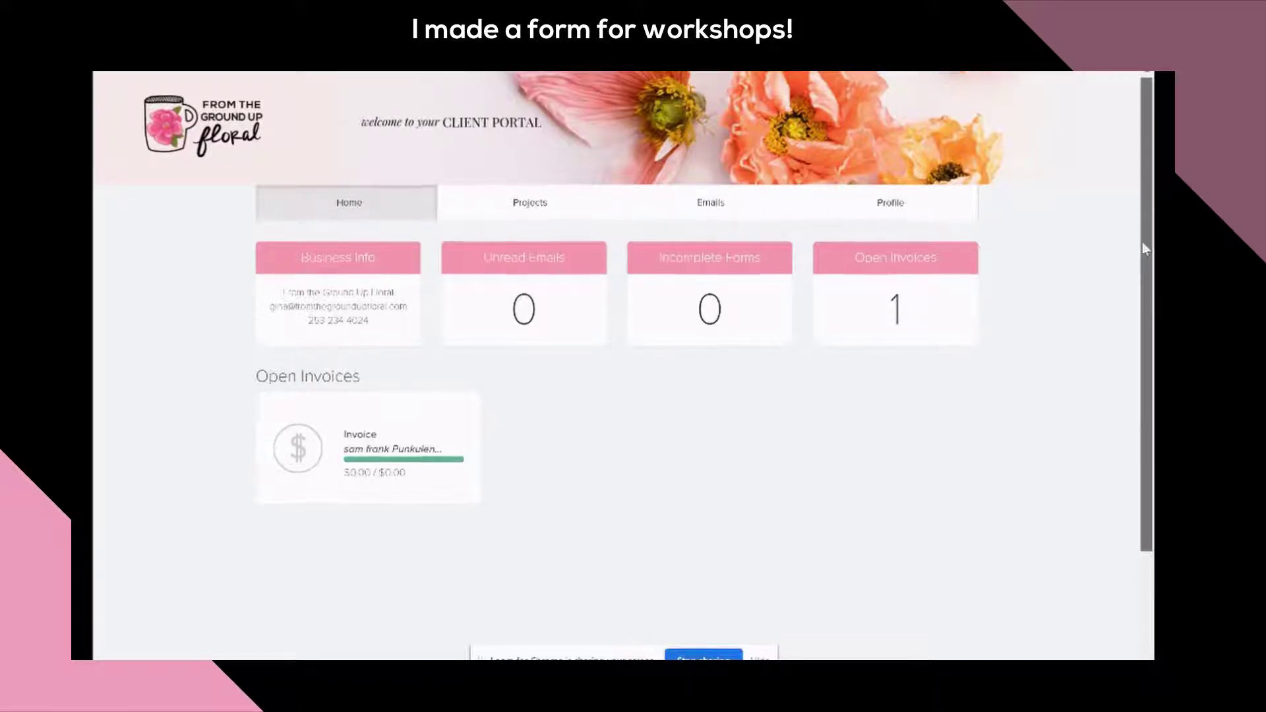
left_click_drag(1144, 244, 1152, 218)
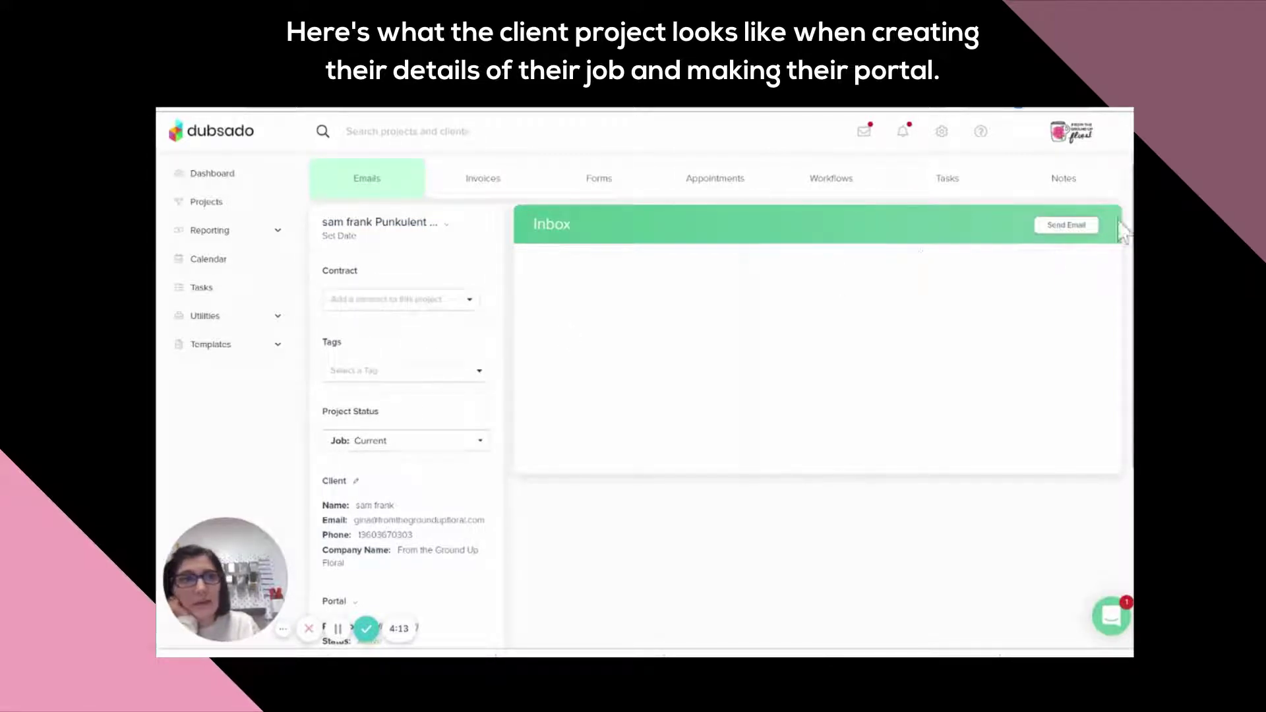
- Look through the project's available tags and project status options, leaving both settings as they are
scroll(1128, 231, "down", 2)
scroll(1128, 231, "down", 1)
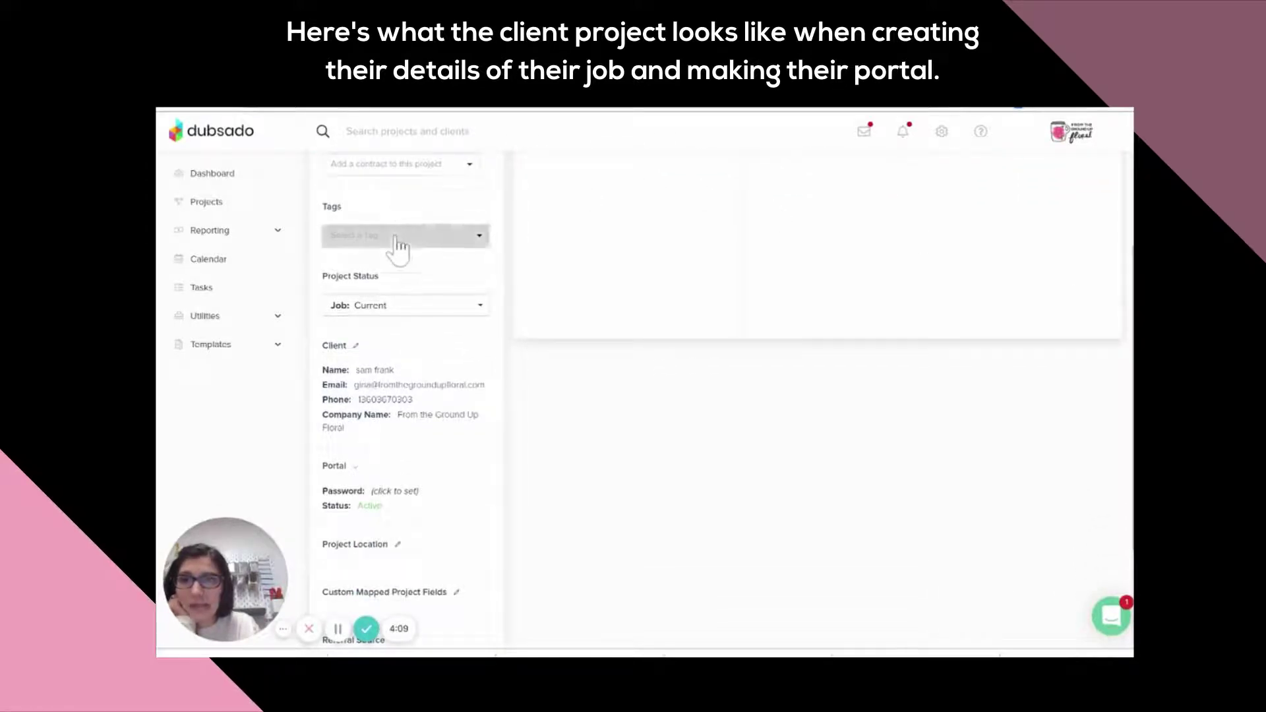
left_click(396, 237)
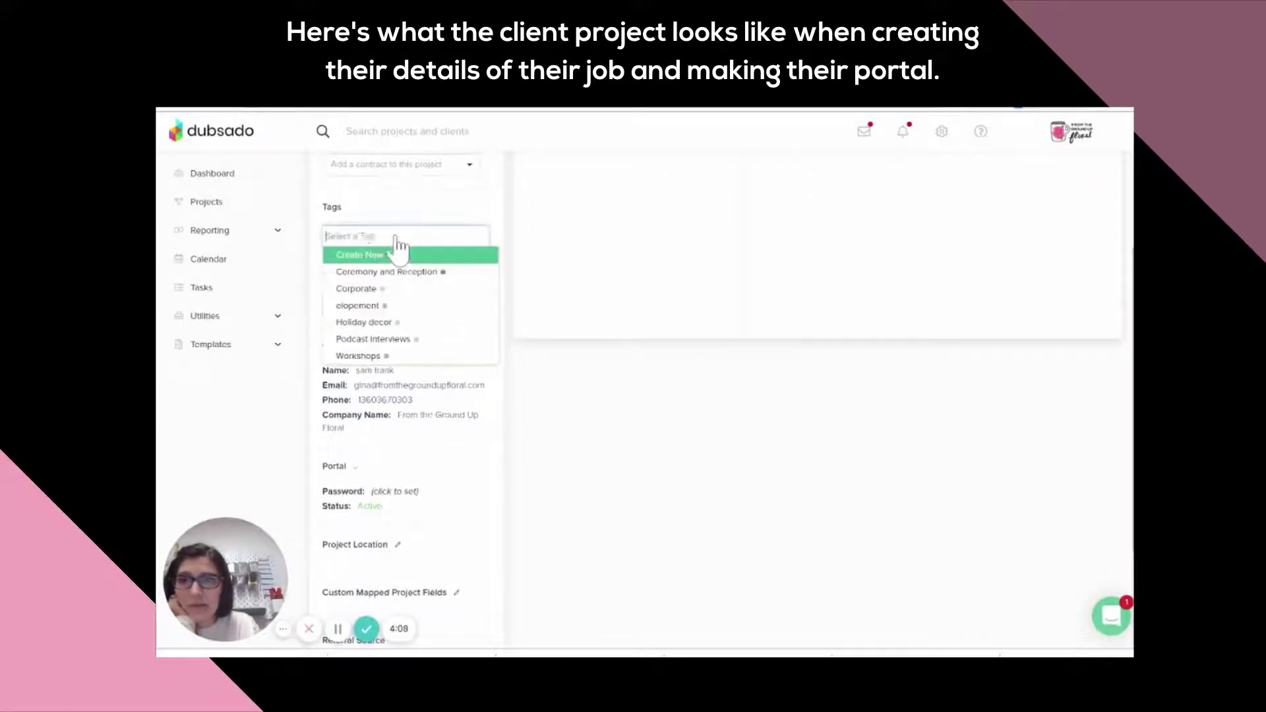
left_click(549, 369)
left_click(386, 306)
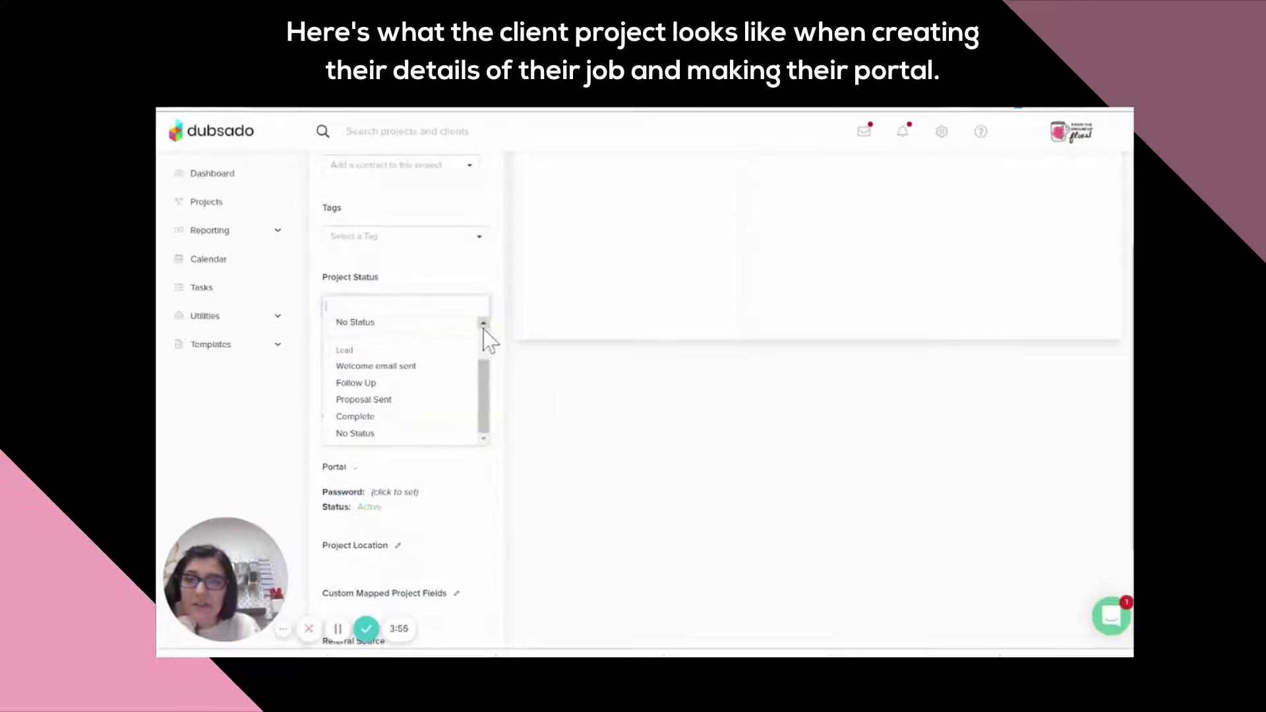
scroll(483, 323, "up", 2)
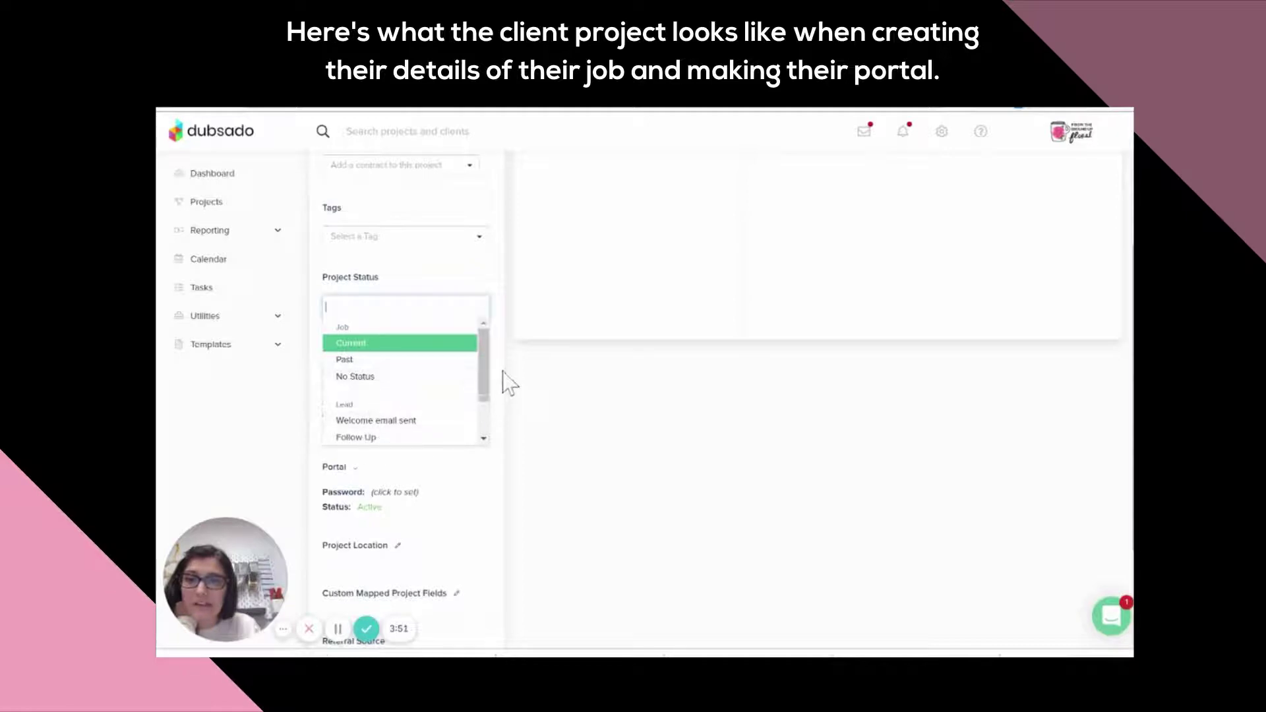
scroll(482, 396, "down", 2)
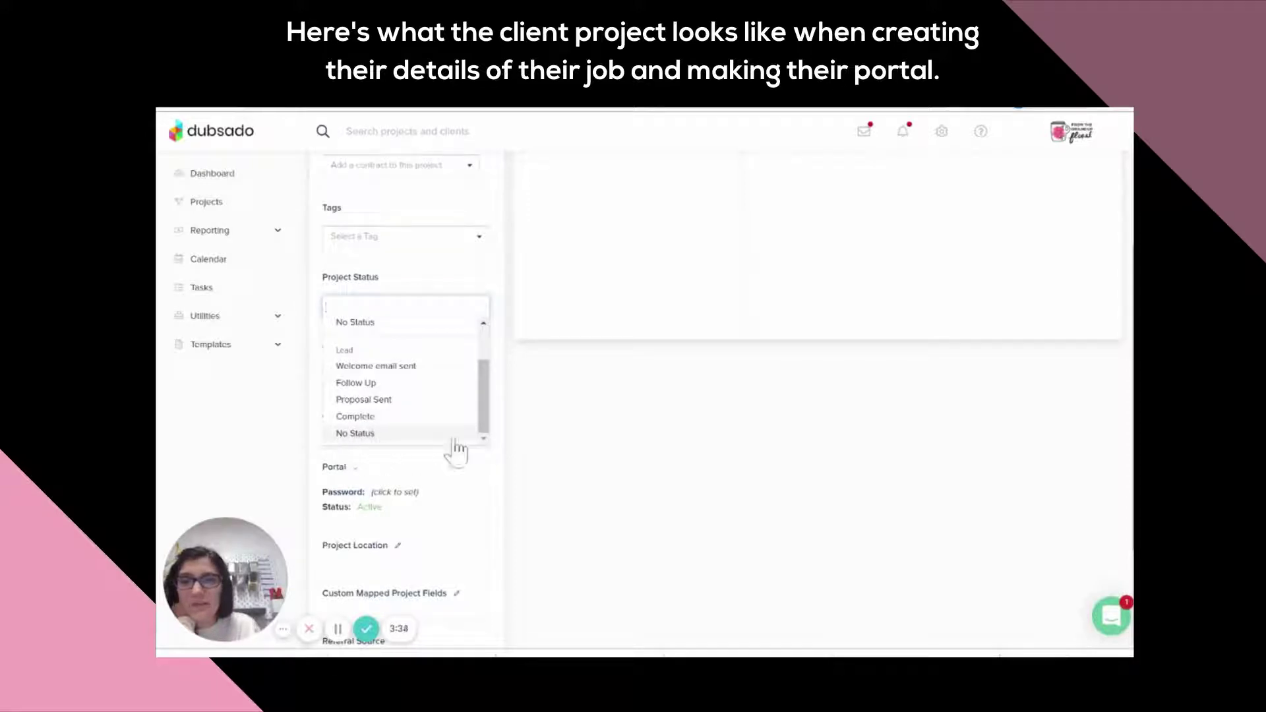
left_click(501, 428)
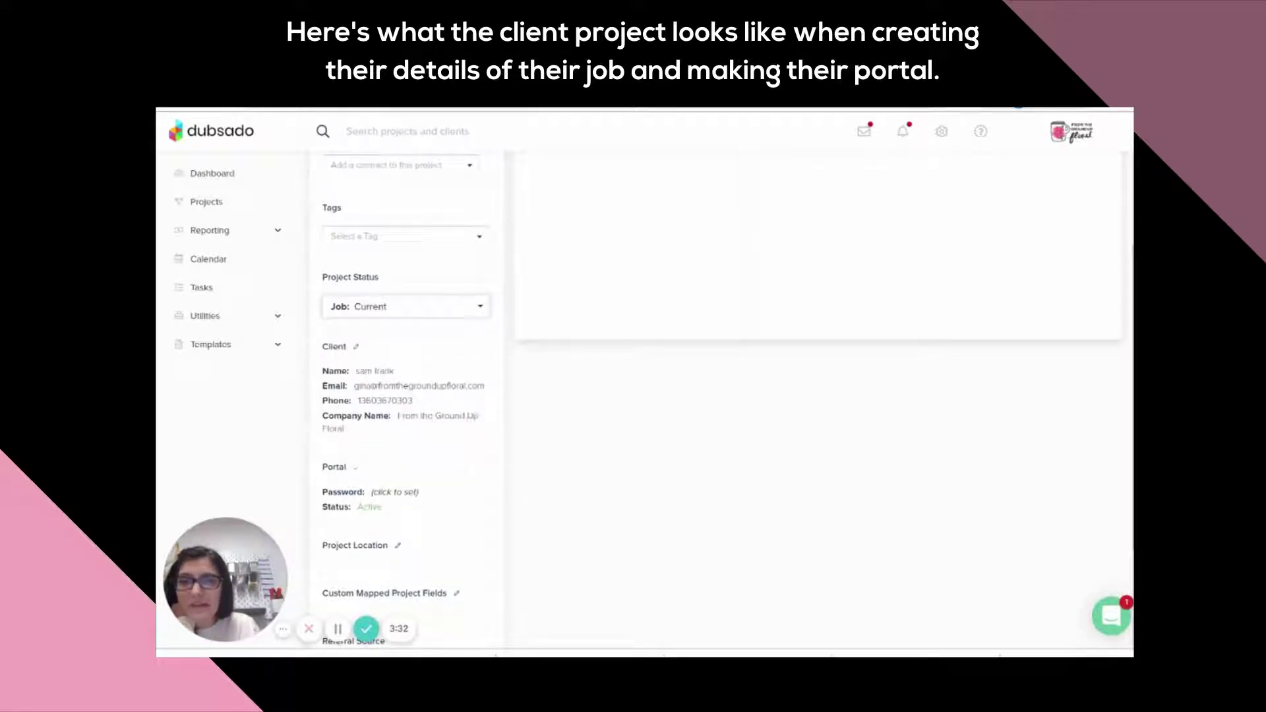
- Open the client's details for editing and review the general, social media and address fields
left_click(359, 361)
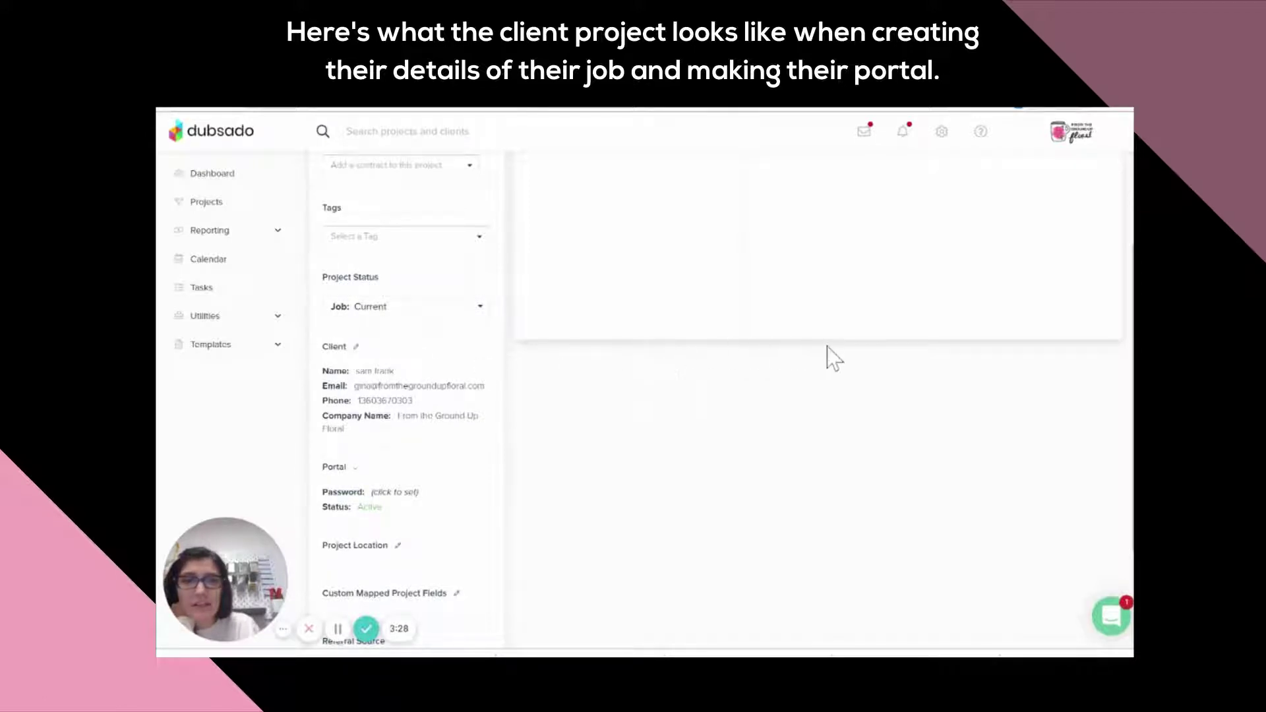
left_click(356, 348)
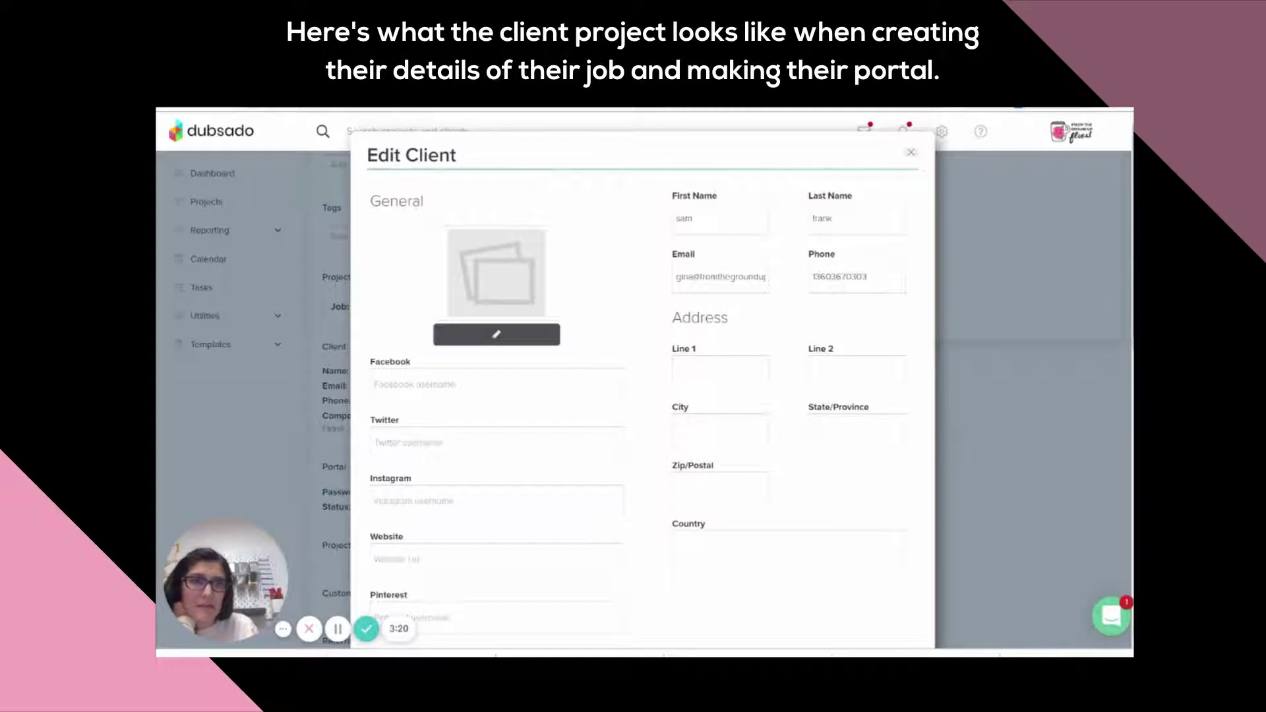
scroll(643, 383, "down", 10)
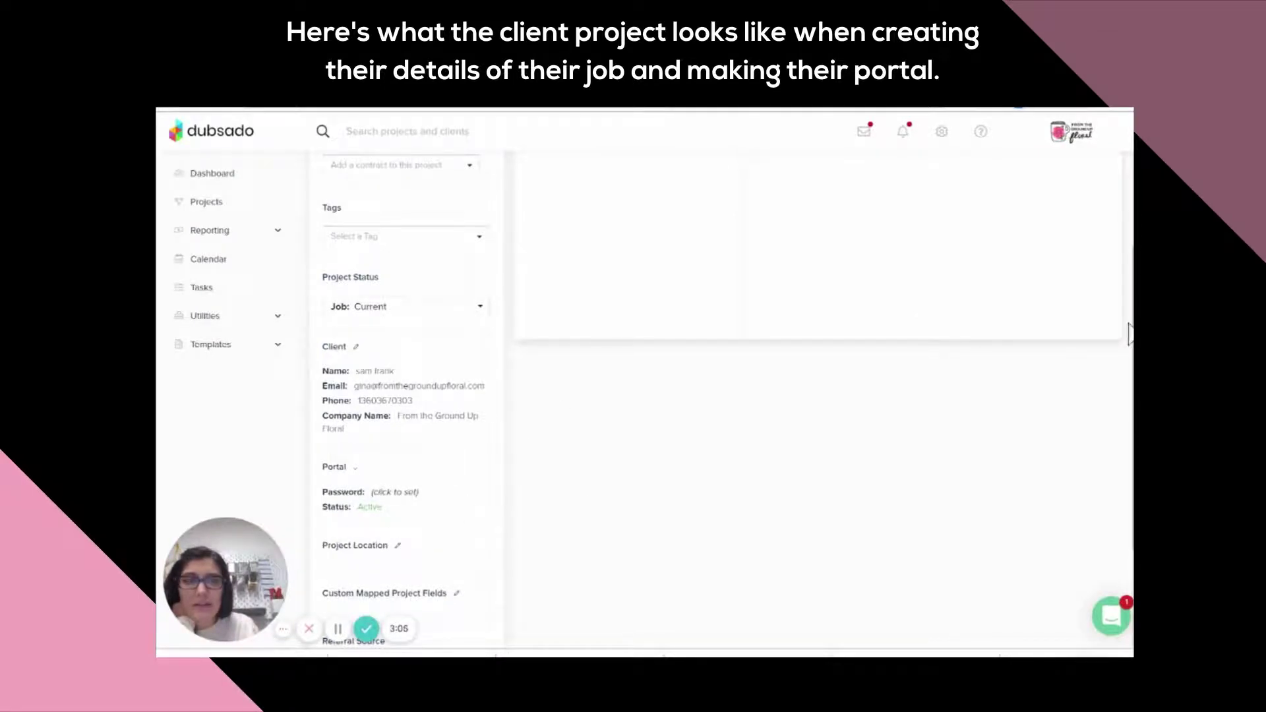
- View the project's custom mapped fields and the available referral sources without choosing one
scroll(406, 395, "down", 3)
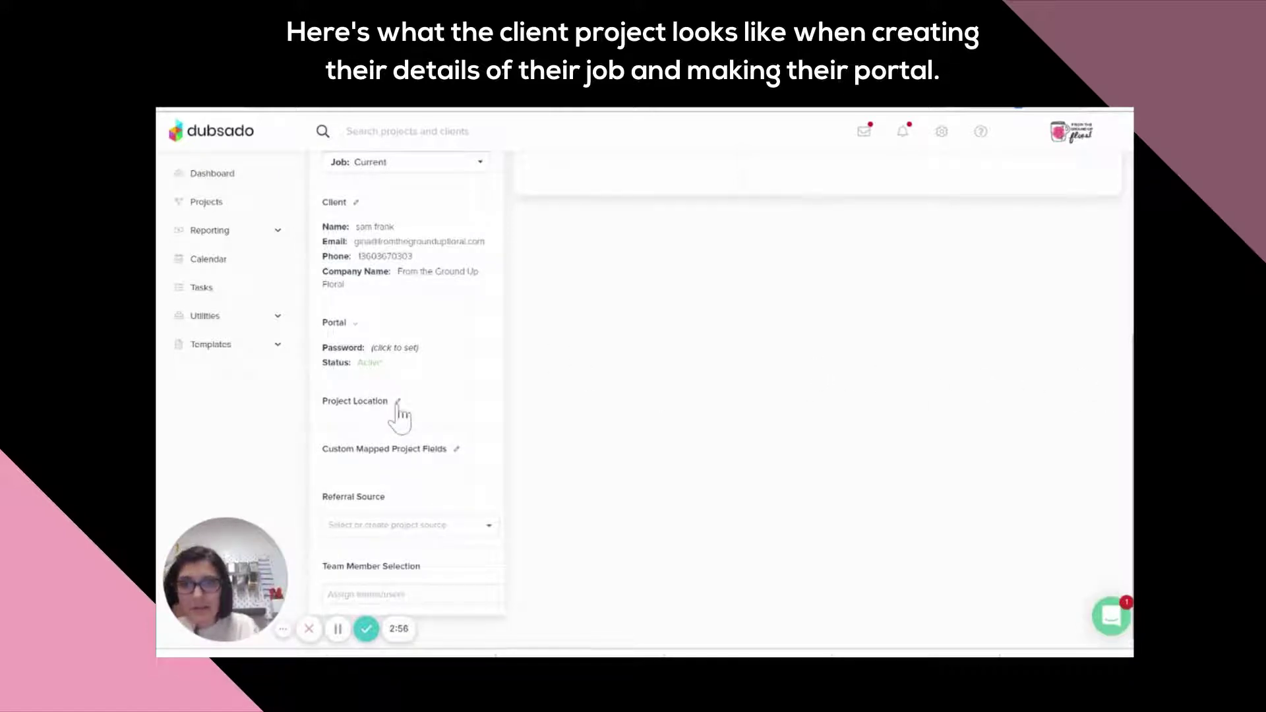
left_click(457, 451)
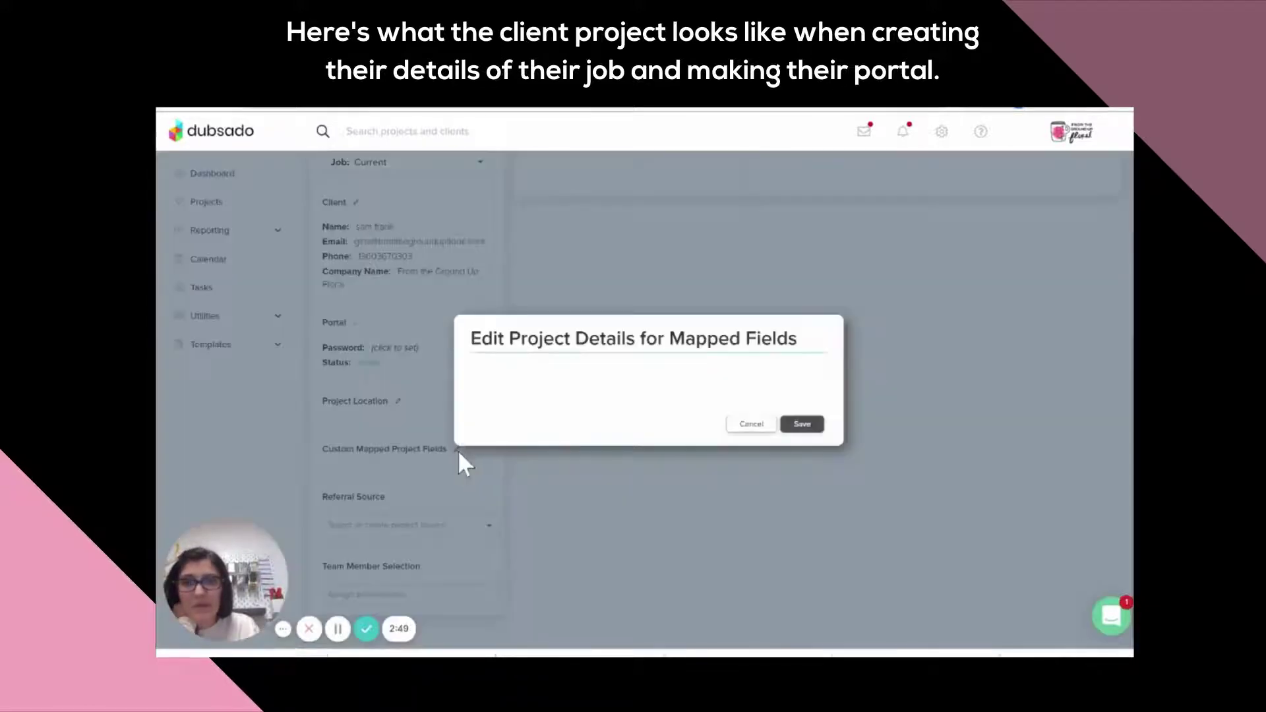
left_click(753, 426)
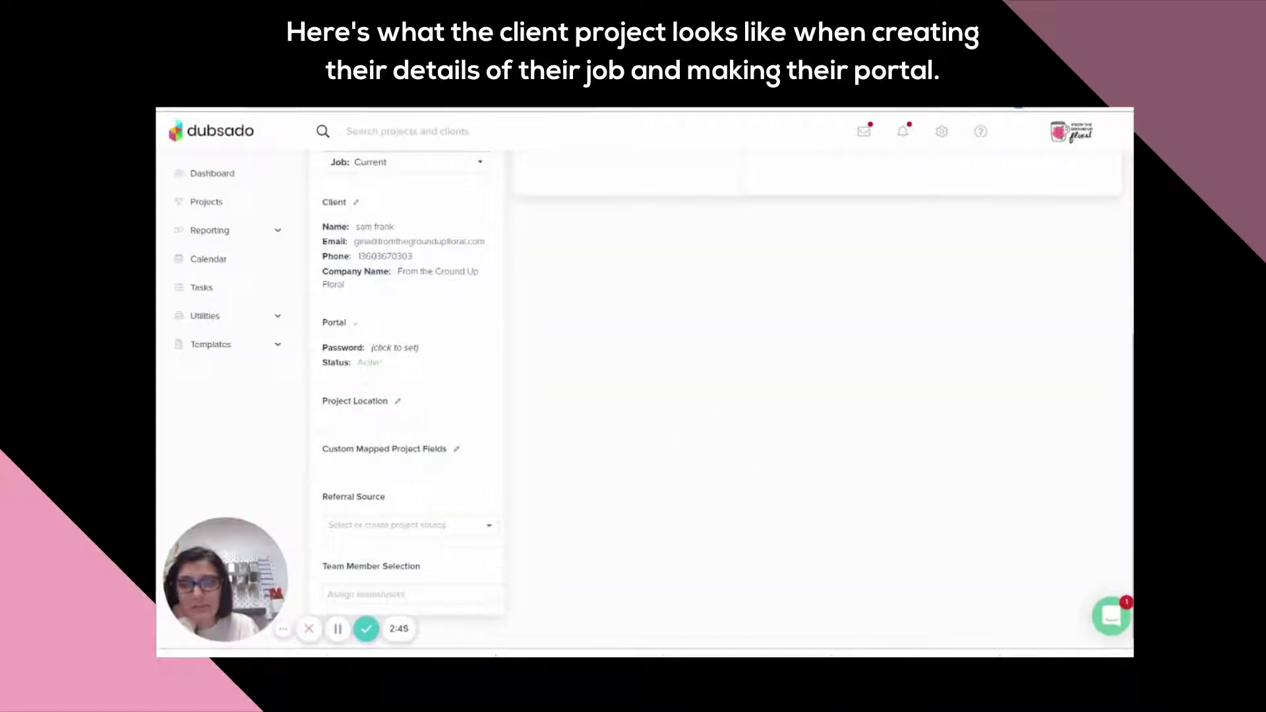
left_click(480, 528)
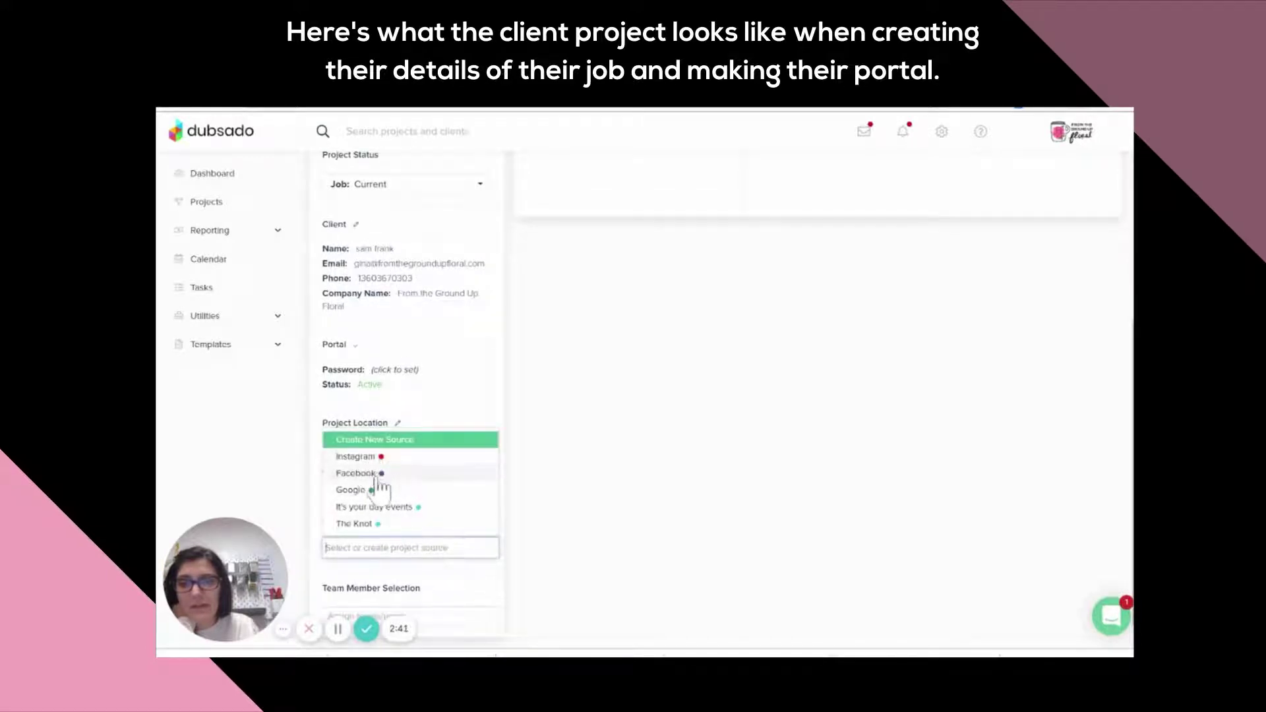
left_click(540, 464)
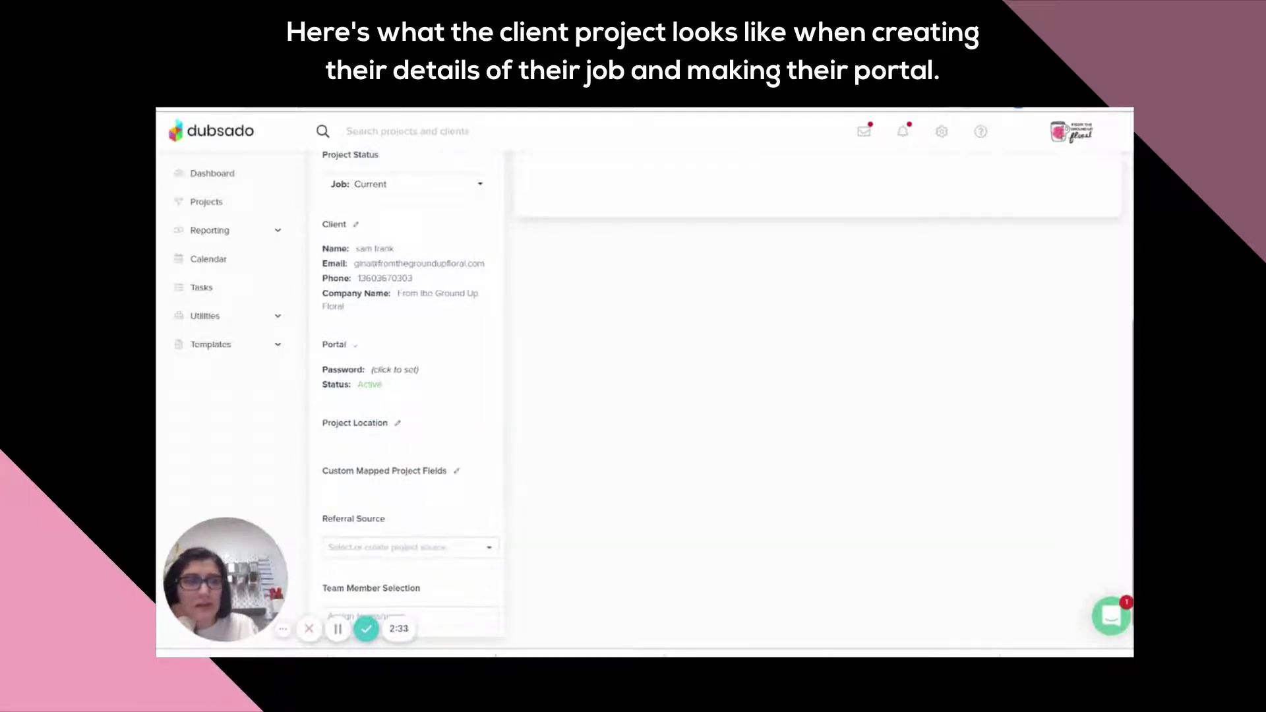
scroll(406, 396, "up", 4)
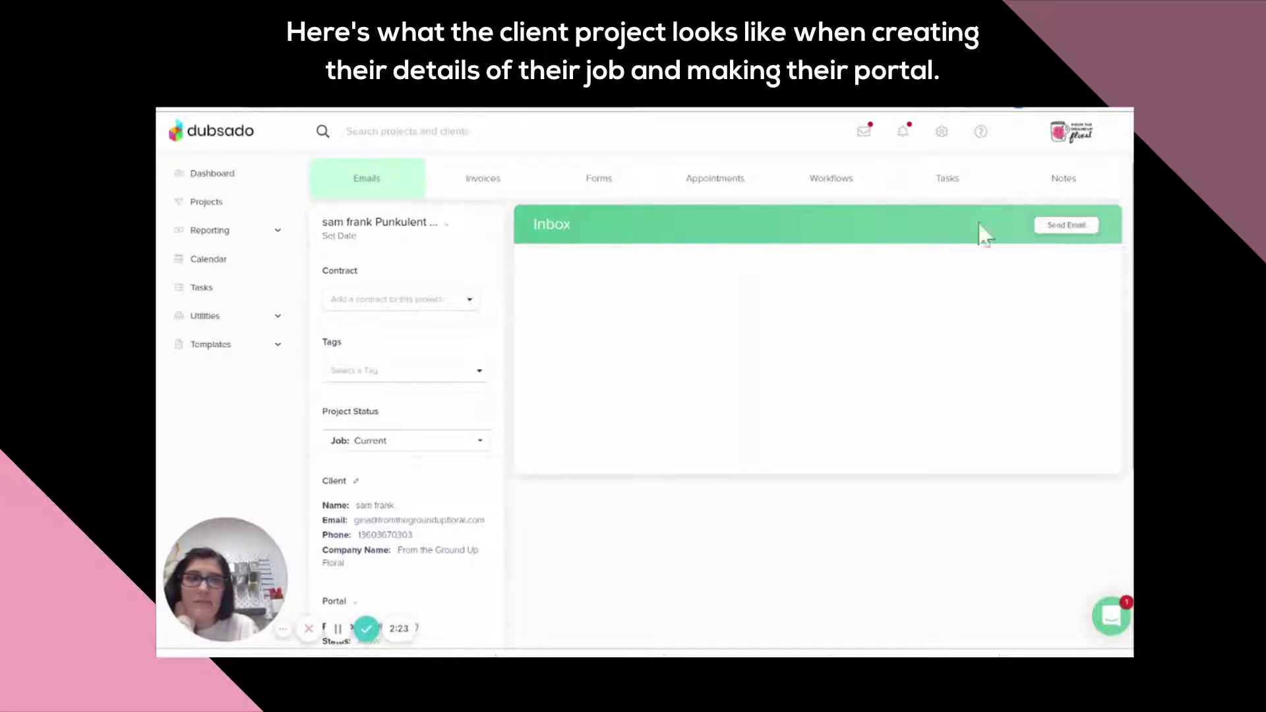
- Load the "Your customized From the Ground Up Floral Proposal" template into a new client email, check the send-later options and discard the email
left_click(1069, 228)
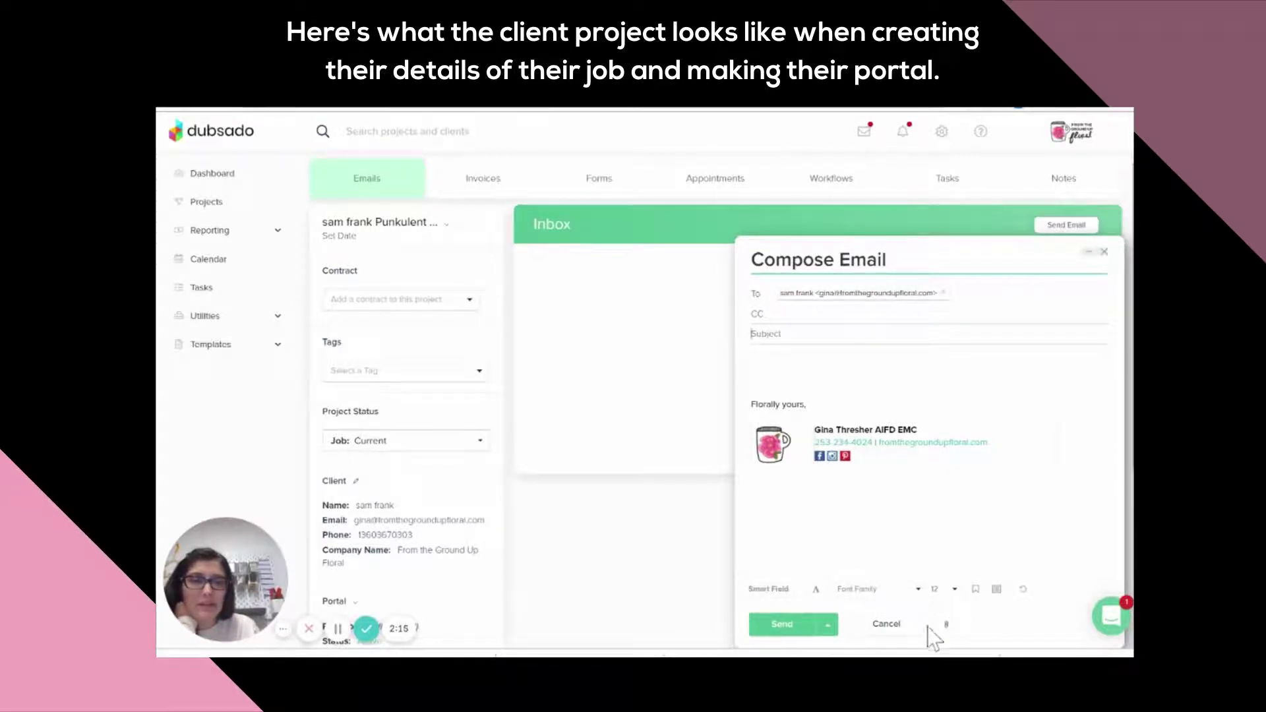
left_click(976, 591)
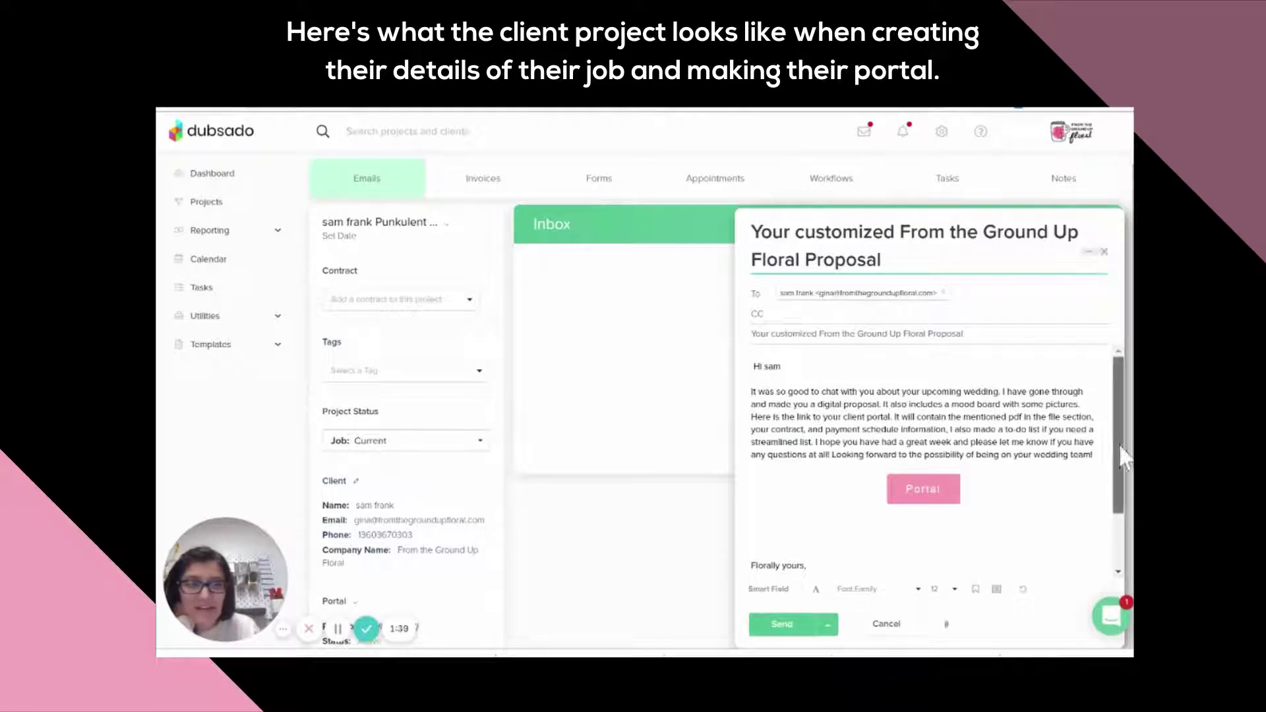
scroll(1125, 527, "down", 2)
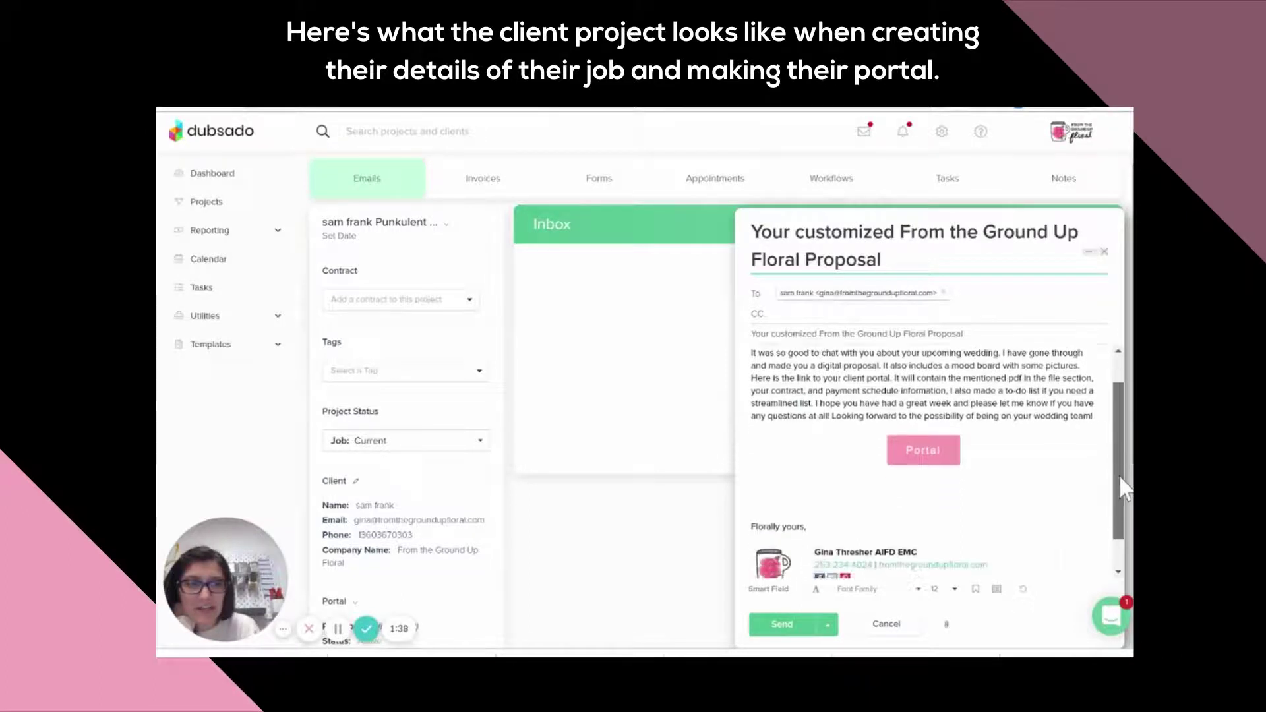
left_click(827, 624)
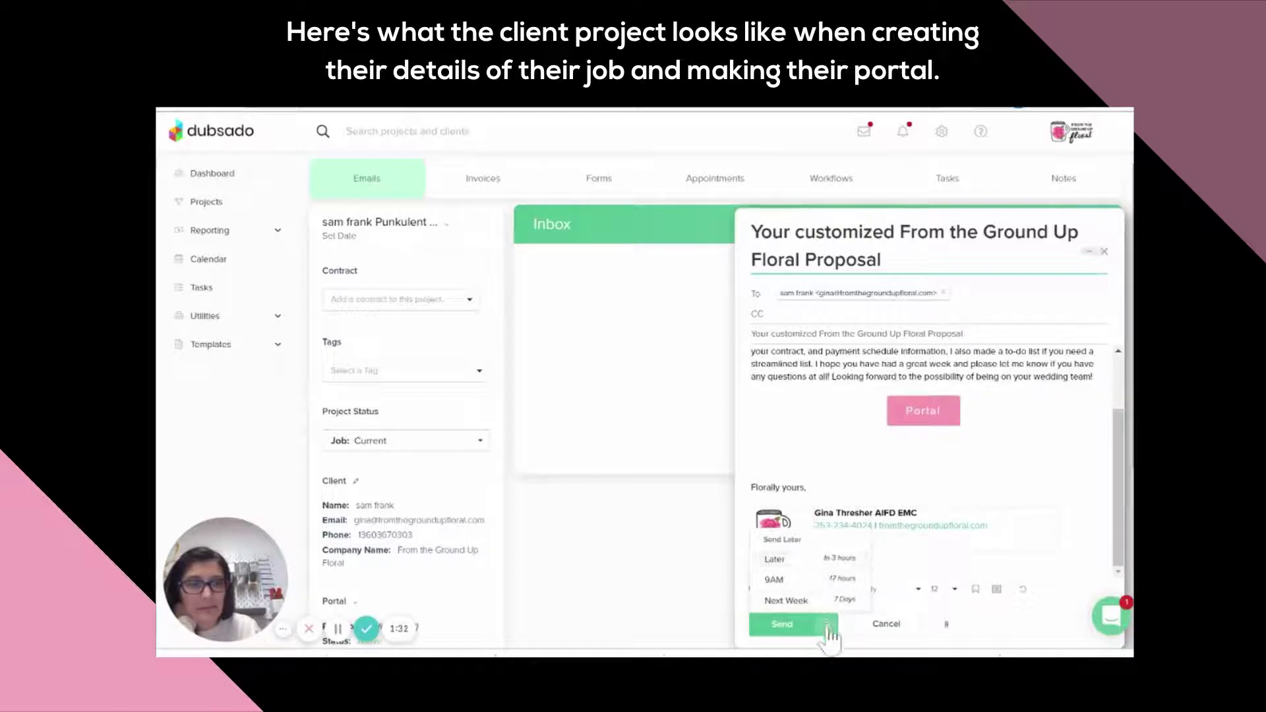
left_click(829, 625)
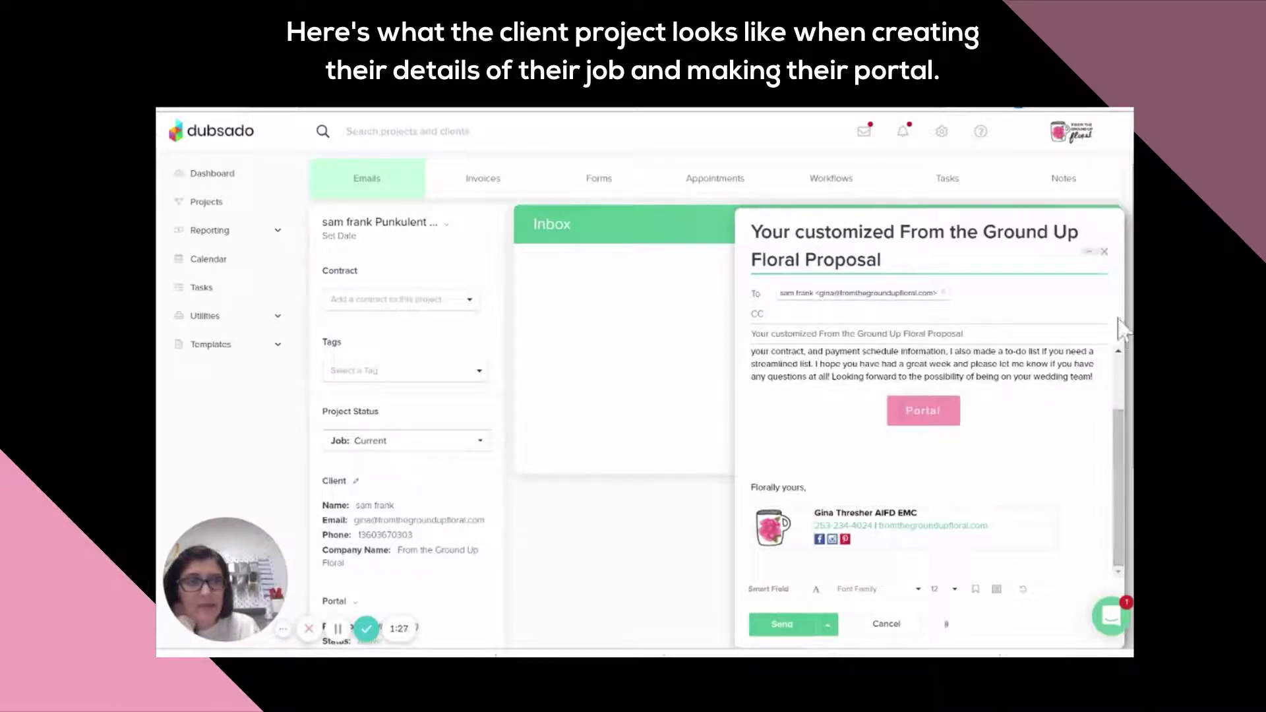
left_click(1102, 253)
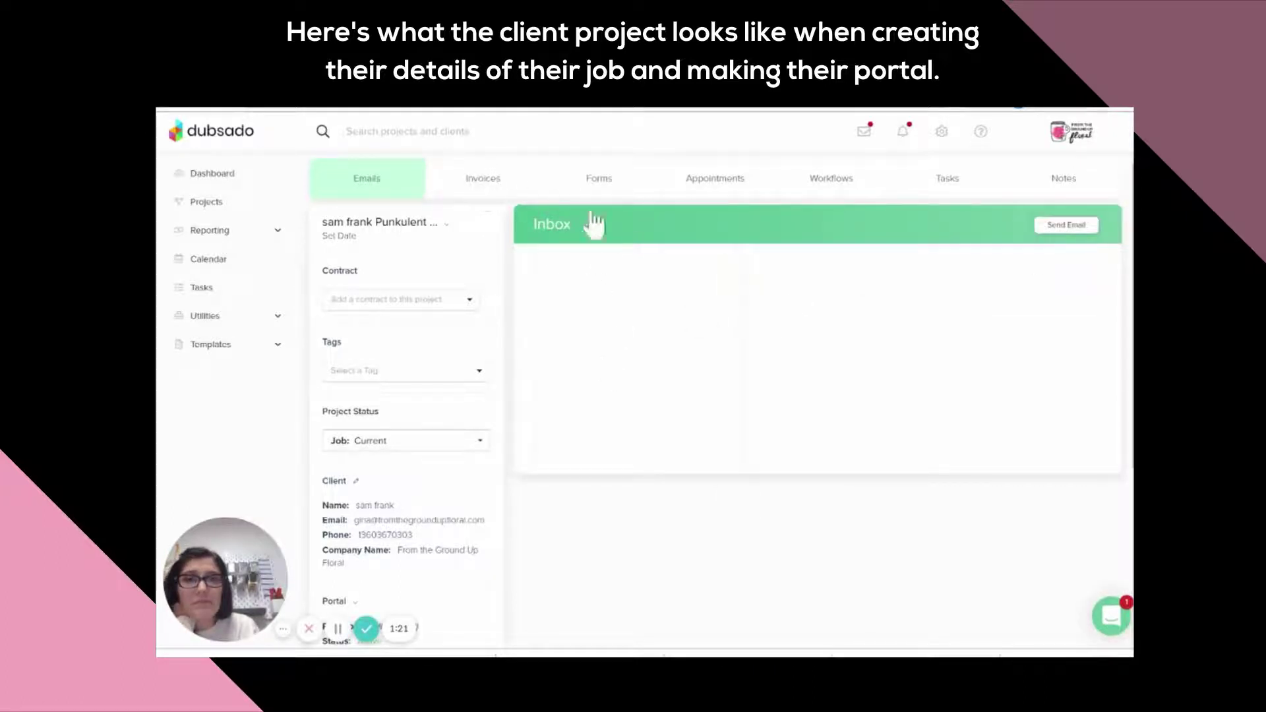
- Open the project's invoice and review its line items, payment schedule and totals
left_click(481, 182)
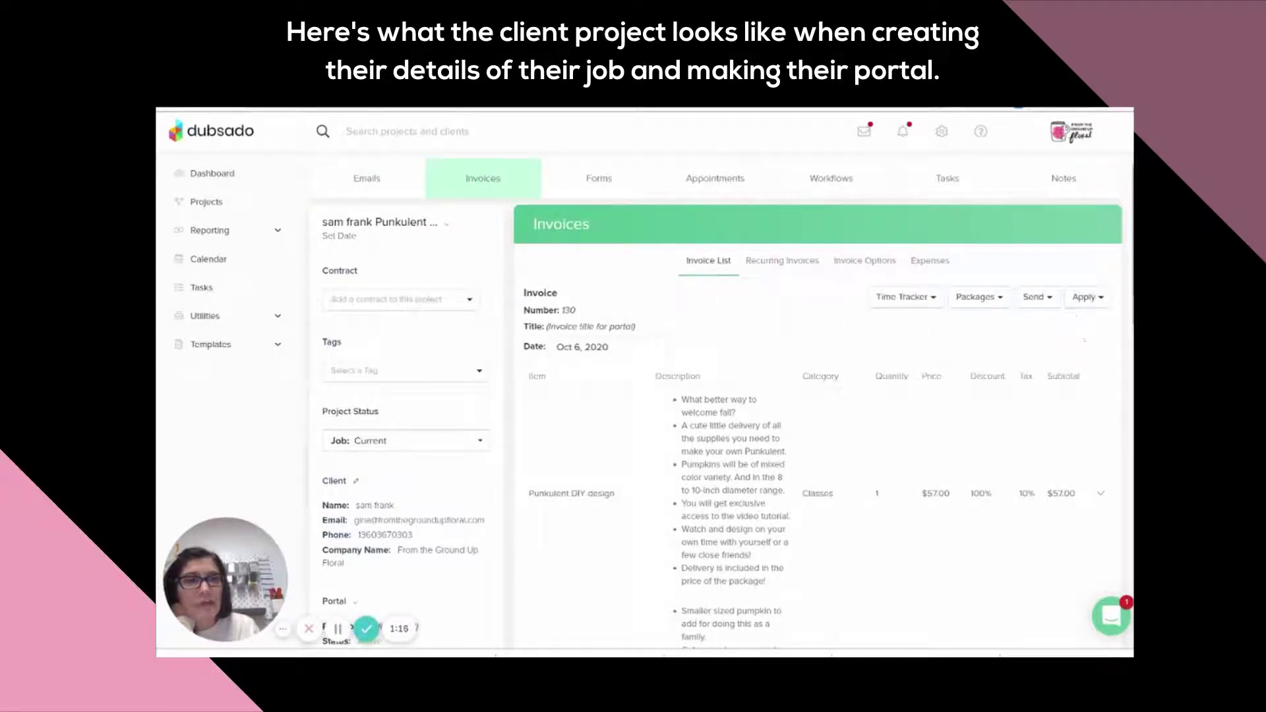
scroll(719, 398, "down", 5)
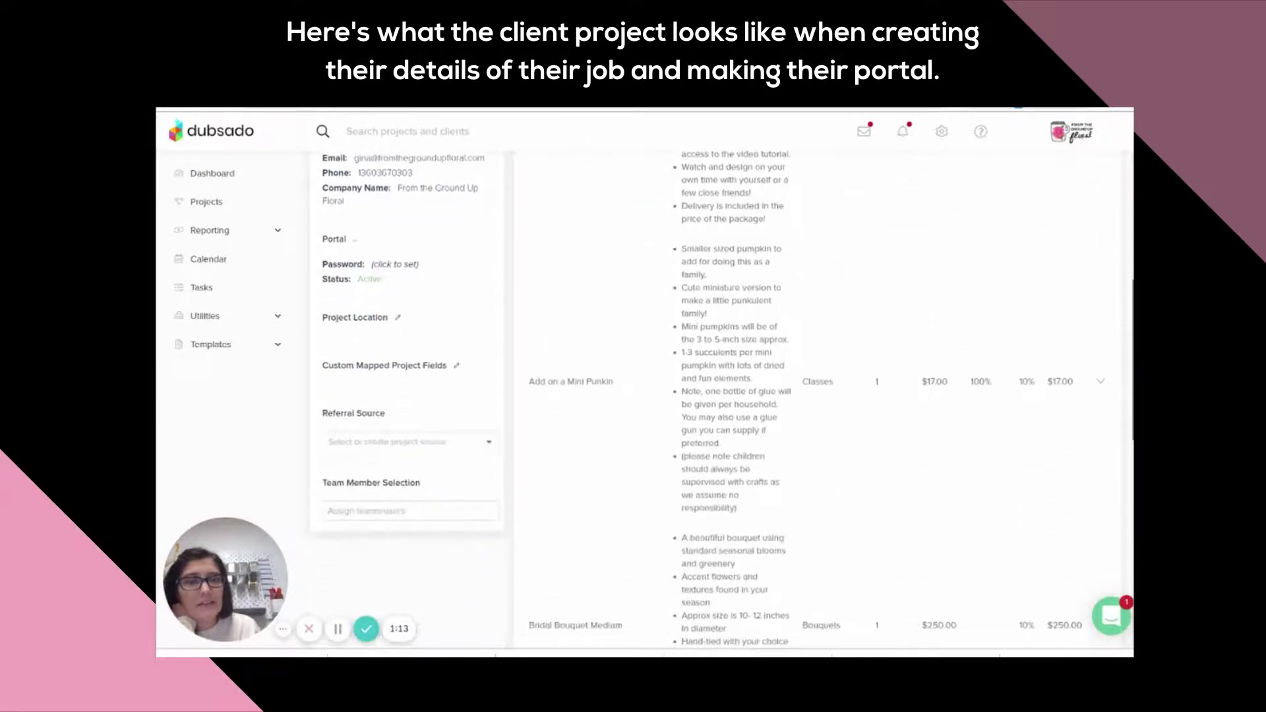
scroll(723, 395, "down", 7)
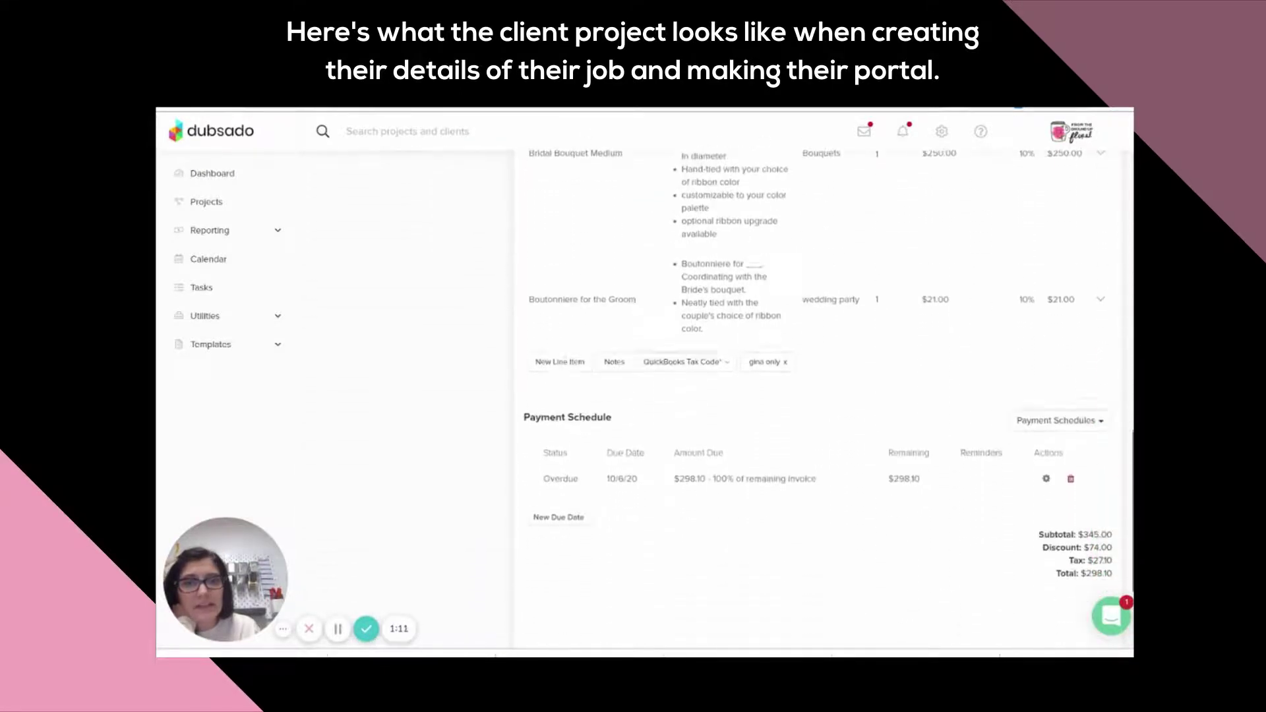
scroll(706, 410, "up", 5)
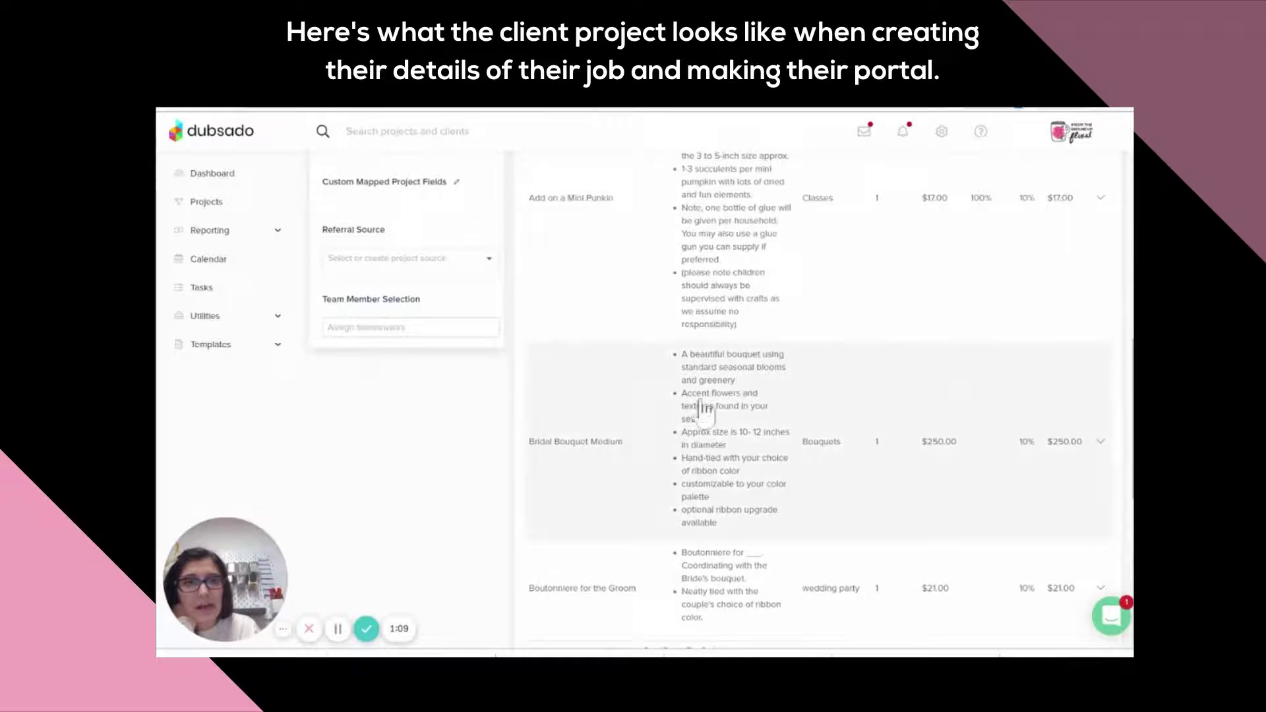
scroll(705, 410, "up", 7)
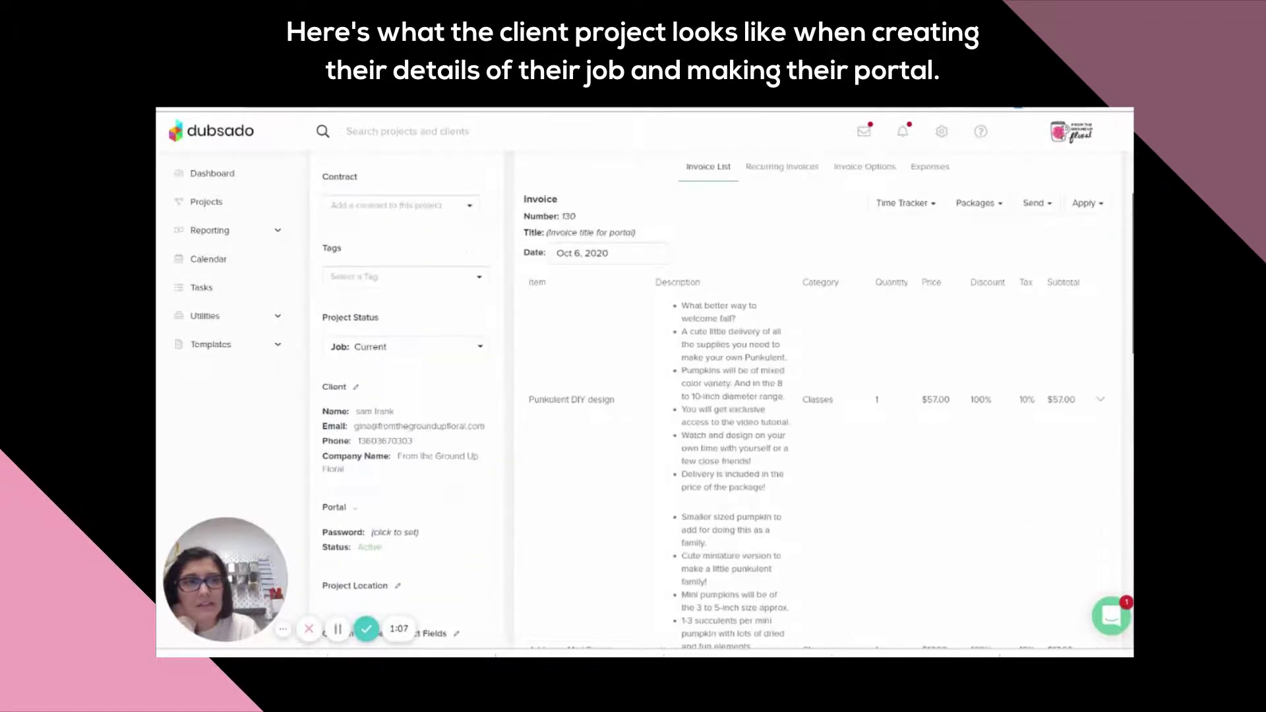
- Browse the full list of packages that can be added to the invoice
scroll(1043, 213, "up", 2)
left_click(978, 297)
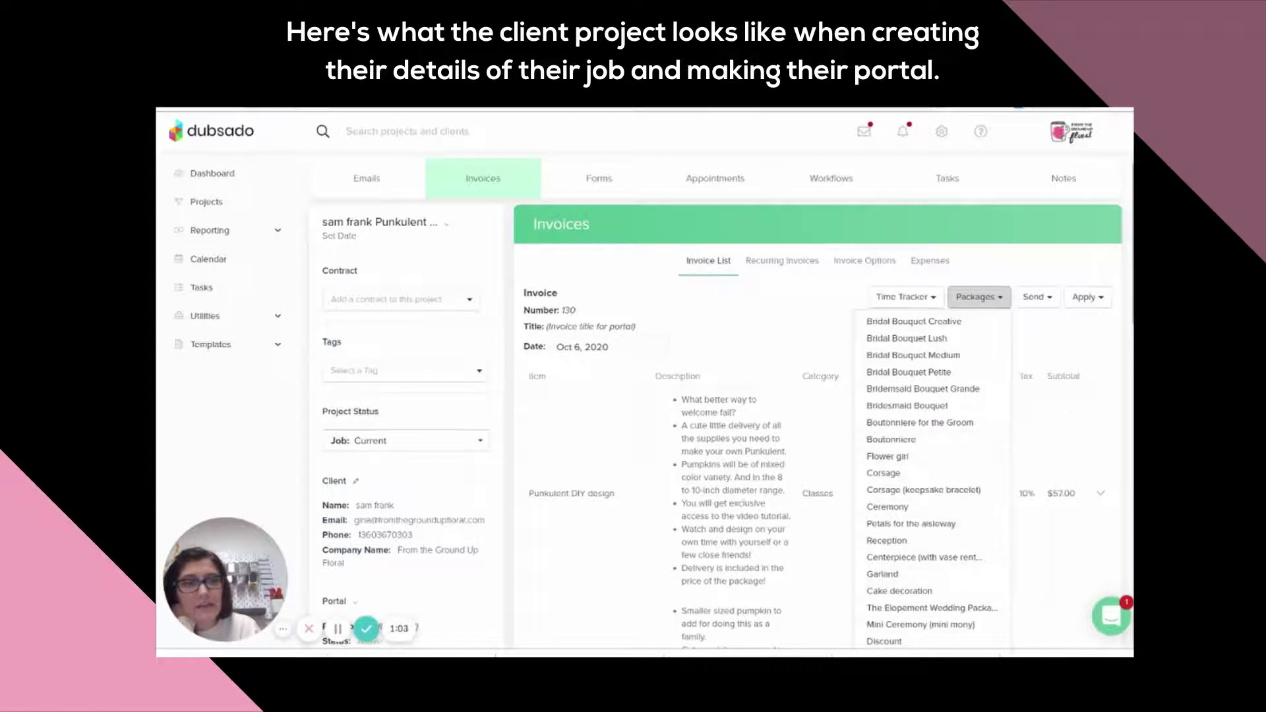
scroll(929, 462, "down", 2)
scroll(923, 395, "down", 2)
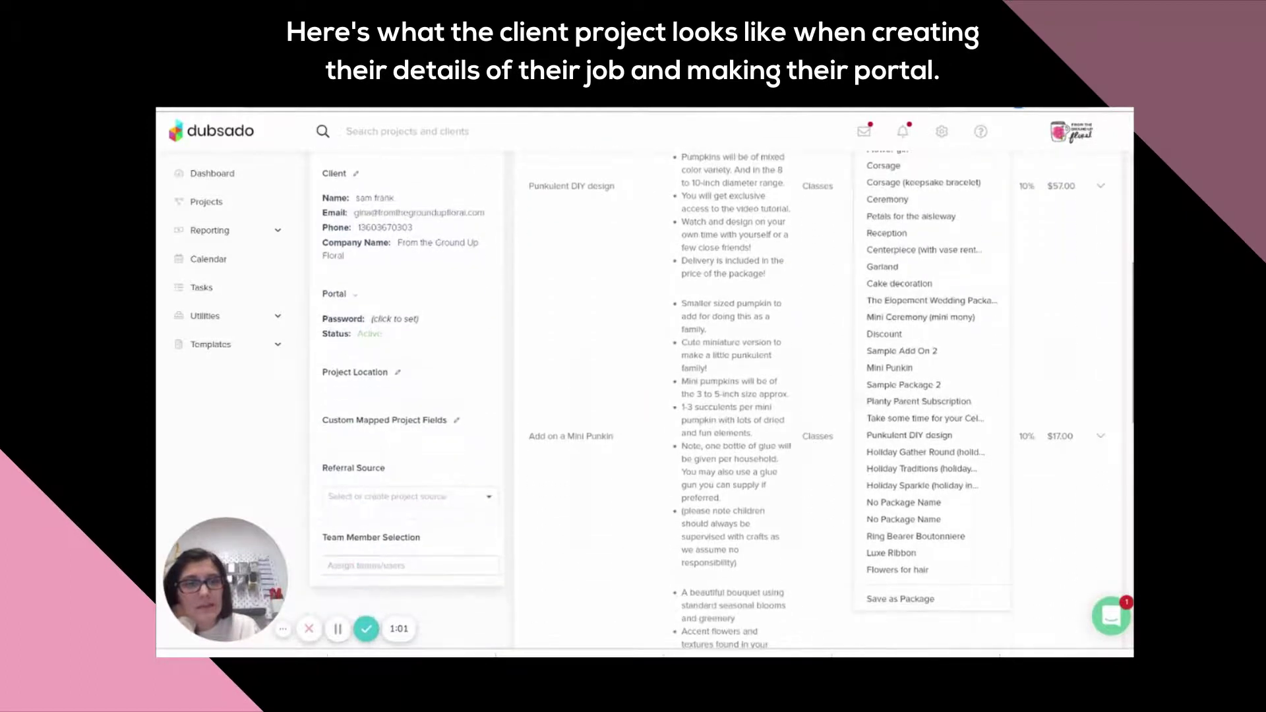
scroll(1114, 481, "up", 4)
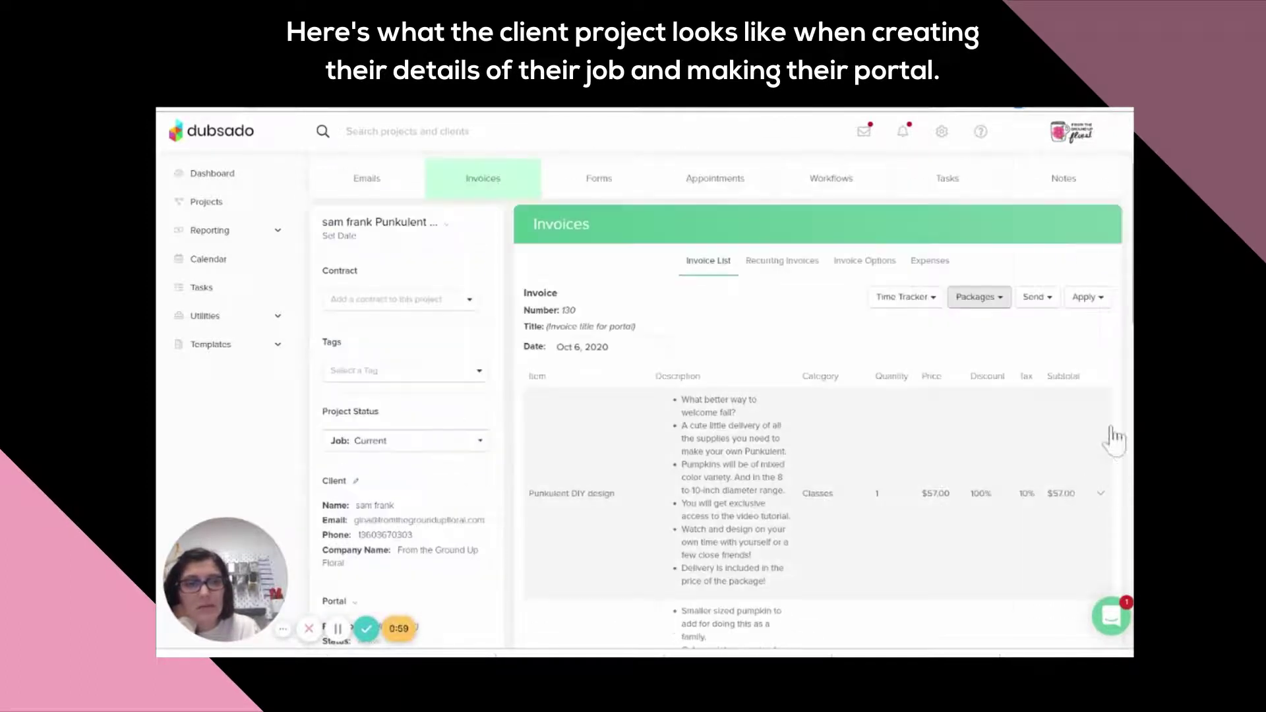
- Review the payment schedule templates available for the invoice, including half payment and 35/35/30
scroll(947, 214, "down", 10)
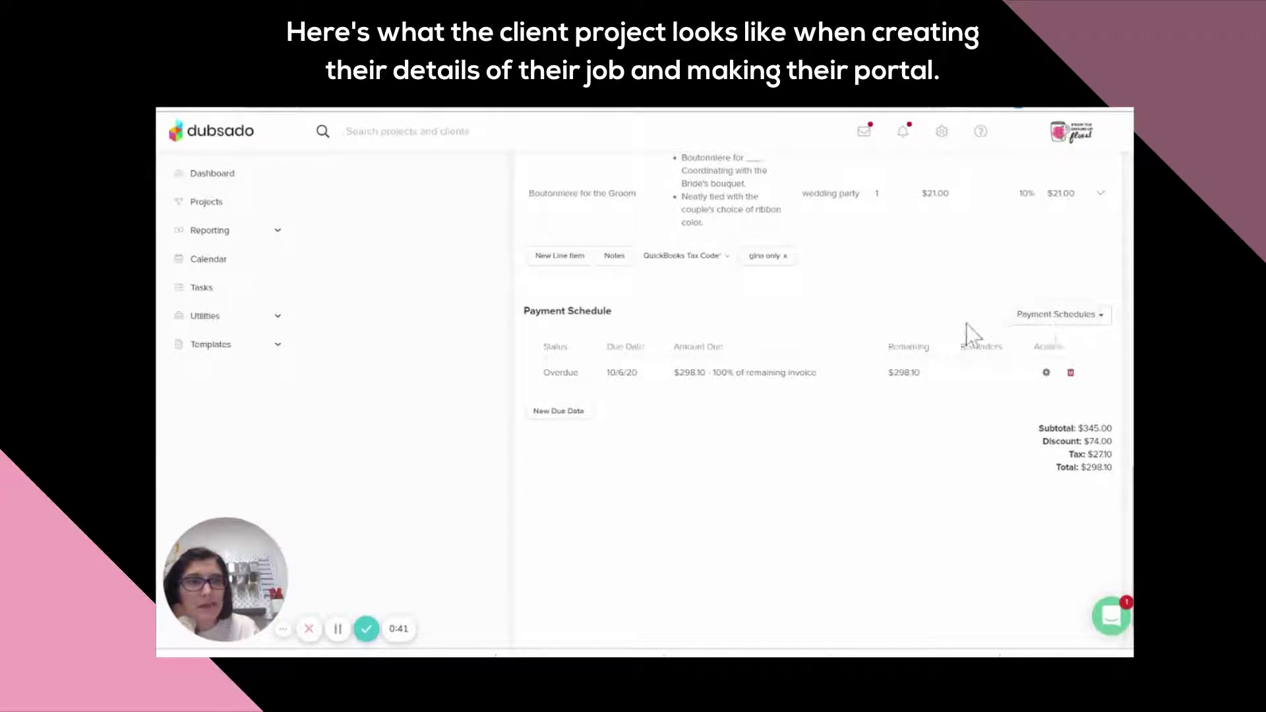
left_click(1055, 315)
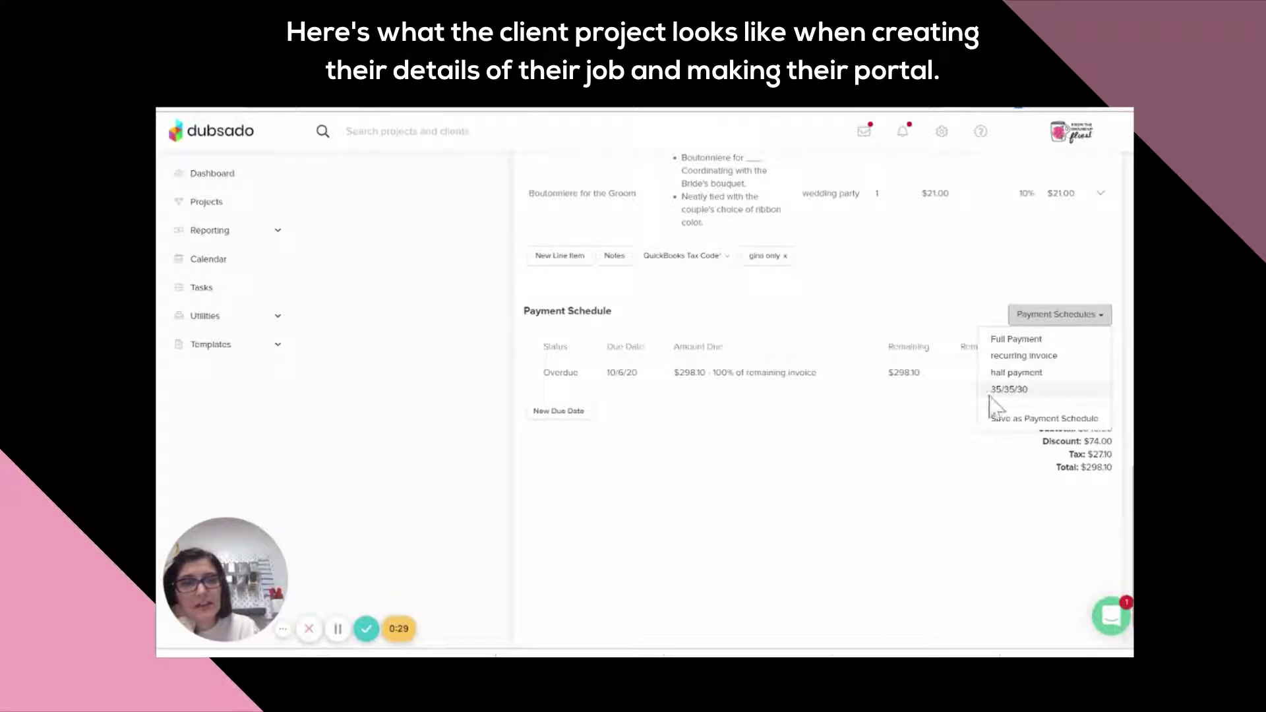
left_click(920, 435)
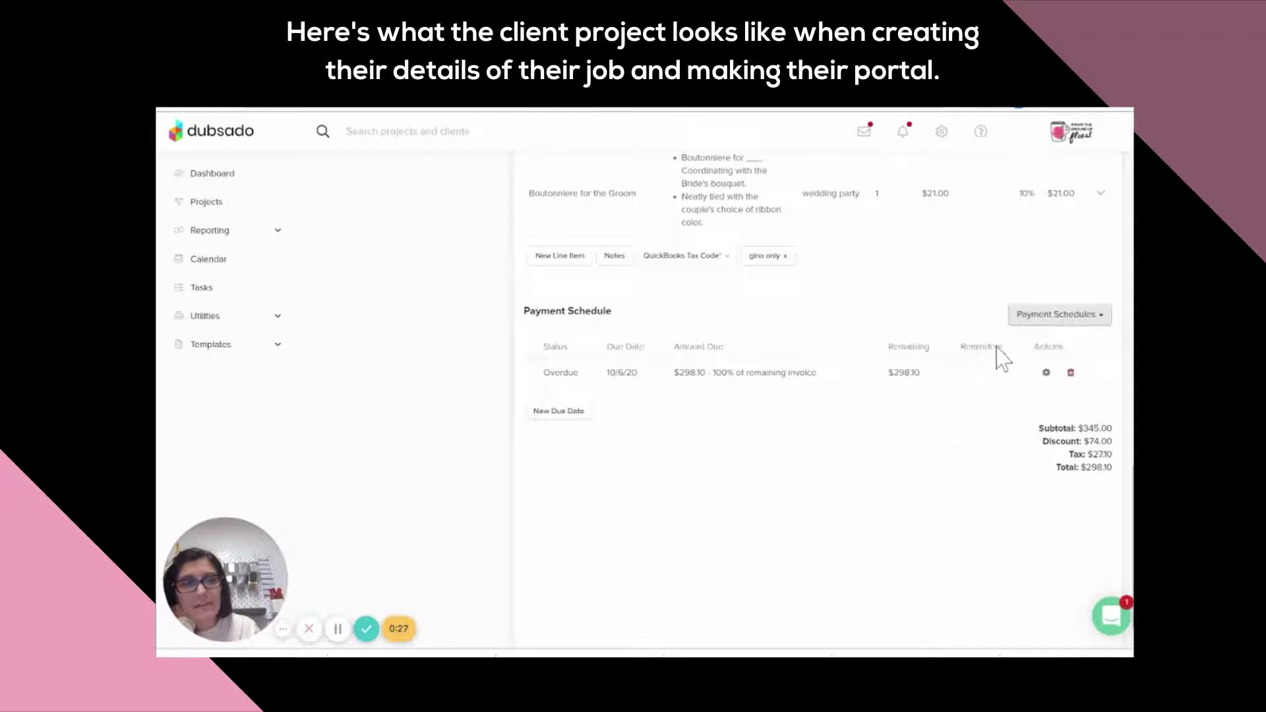
left_click(1035, 320)
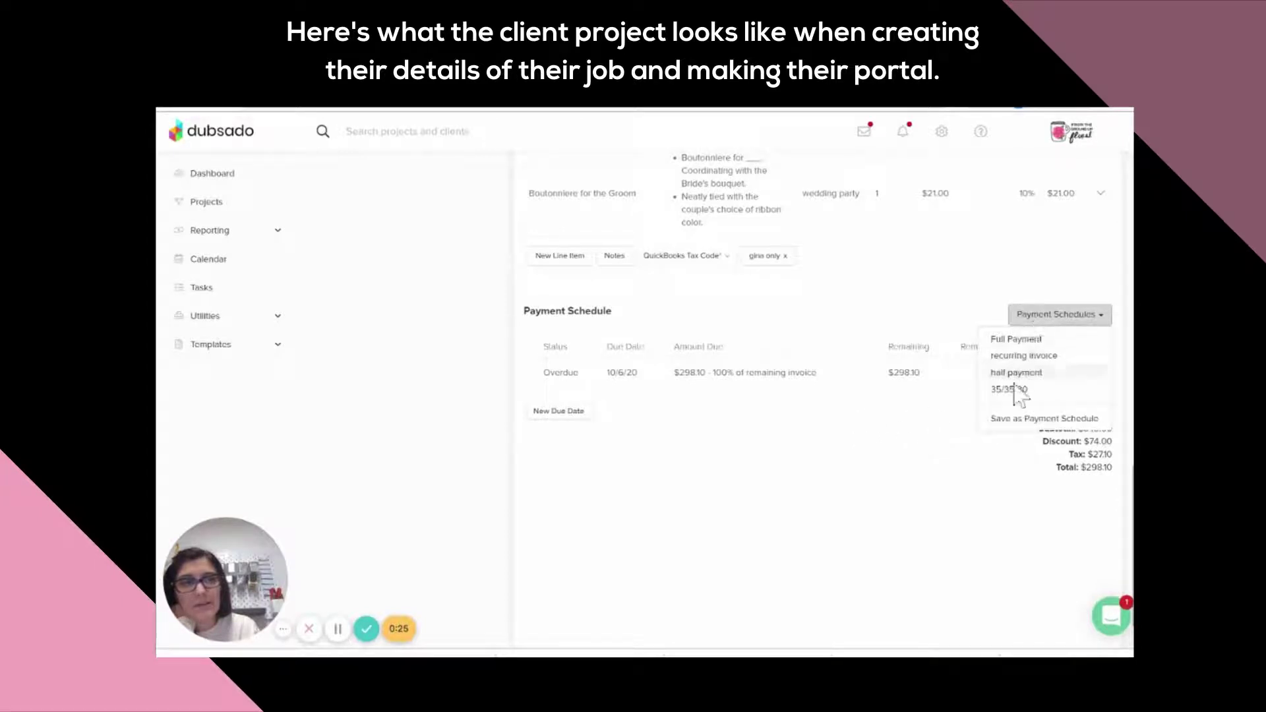
left_click(1040, 318)
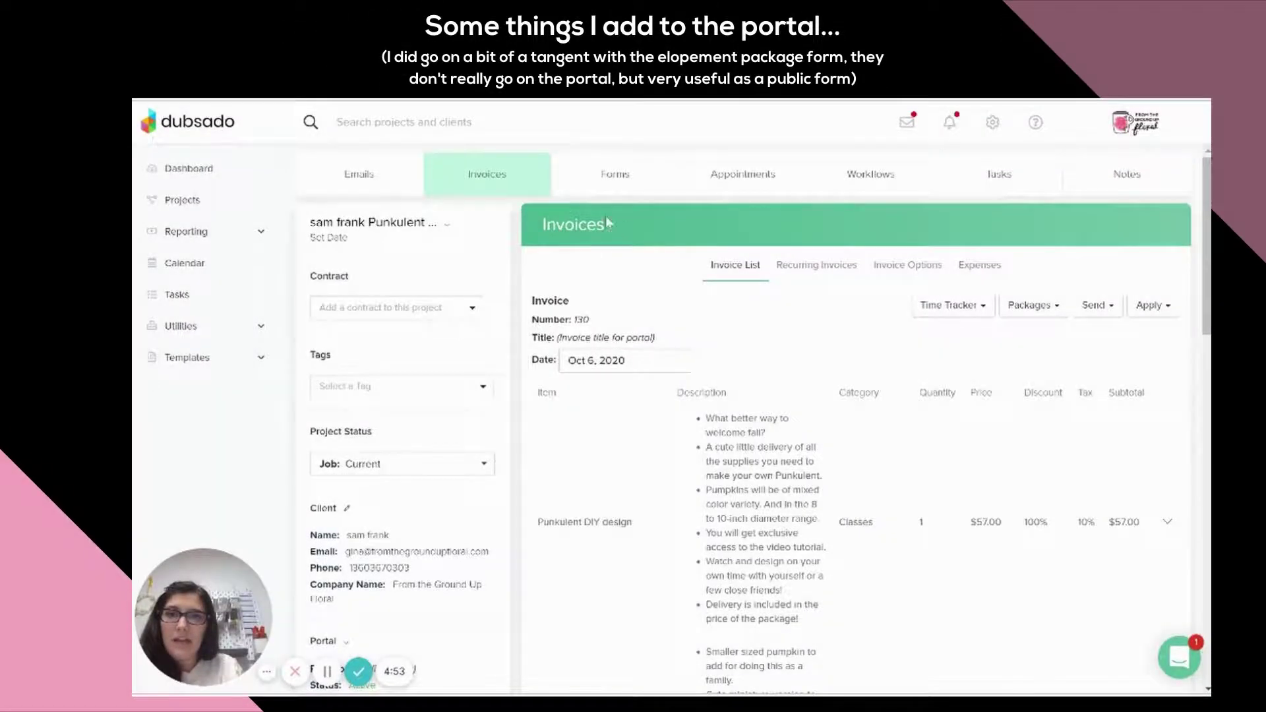
- Open the project's forms and preview the "Customized mood board (Make A Copy)" questionnaire from the forms available to add
left_click(618, 185)
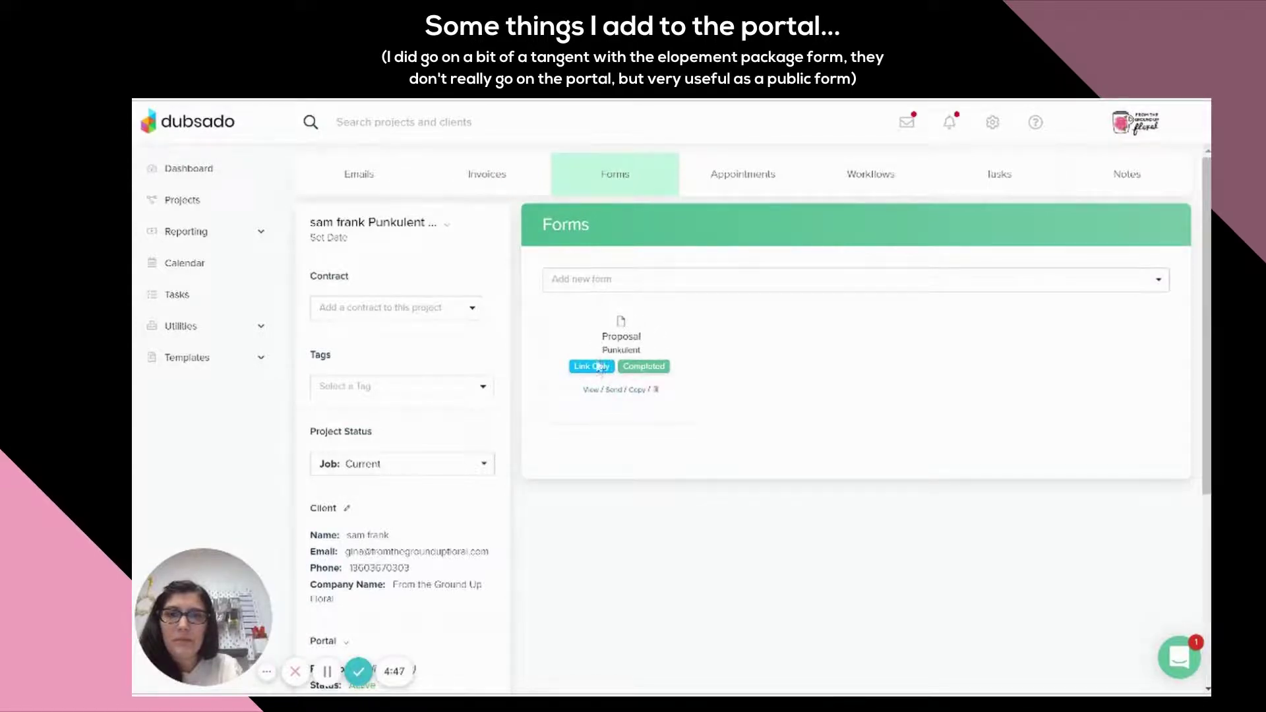
left_click(680, 290)
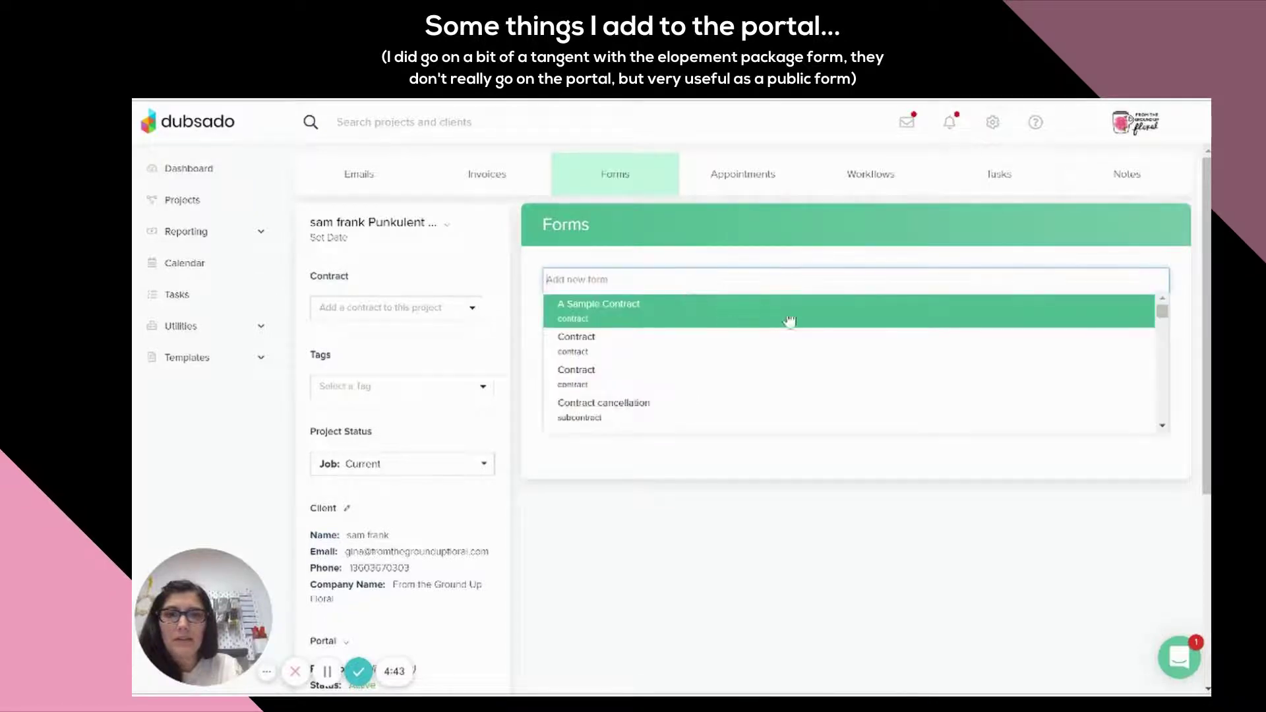
left_click(1163, 427)
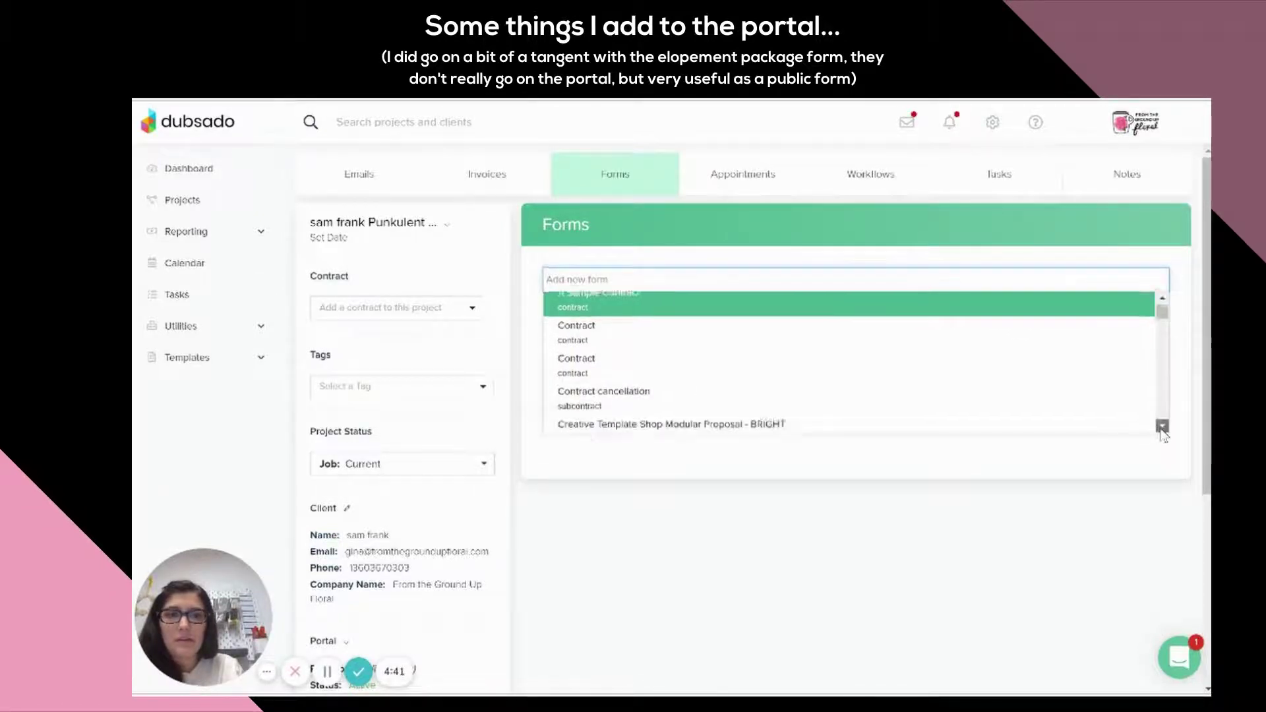
left_click(1163, 427)
left_click(1163, 427)
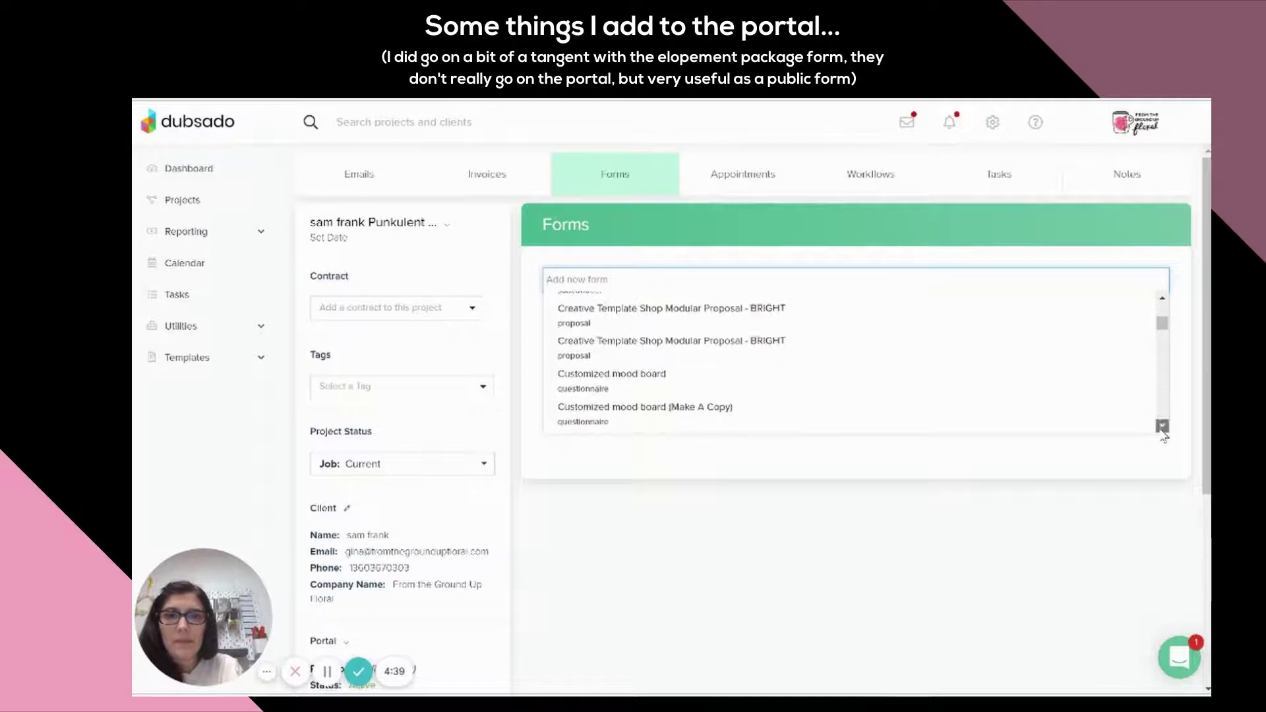
left_click(1163, 428)
left_click(1163, 427)
left_click(1162, 428)
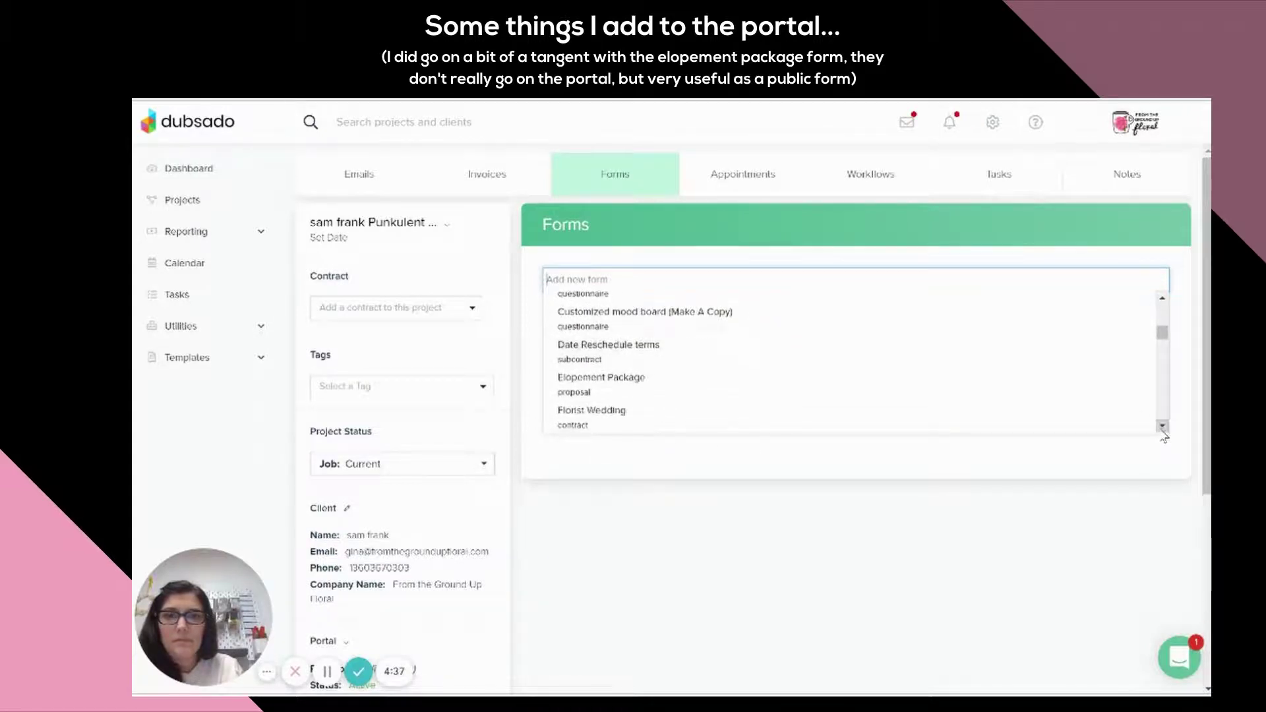
left_click(587, 328)
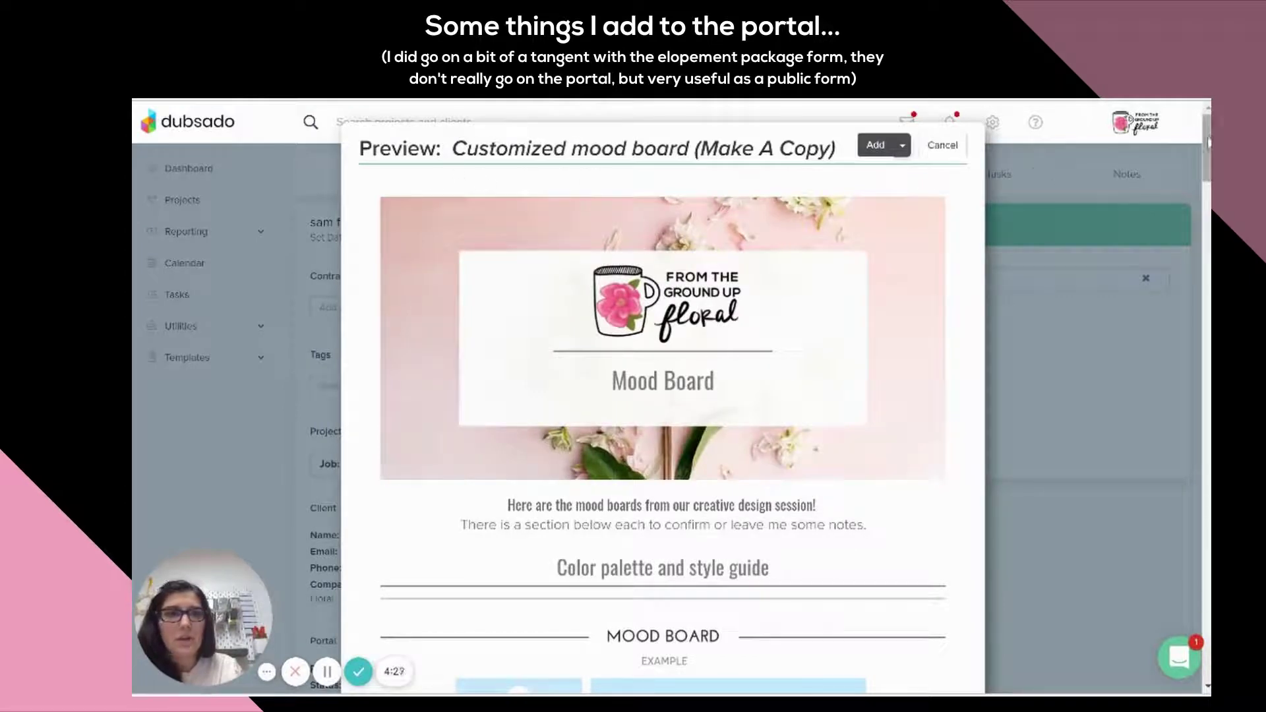
- Review the mood board form's color palette and style guide, the inspired floral and foliage section, and their client feedback questions
scroll(1209, 142, "down", 3)
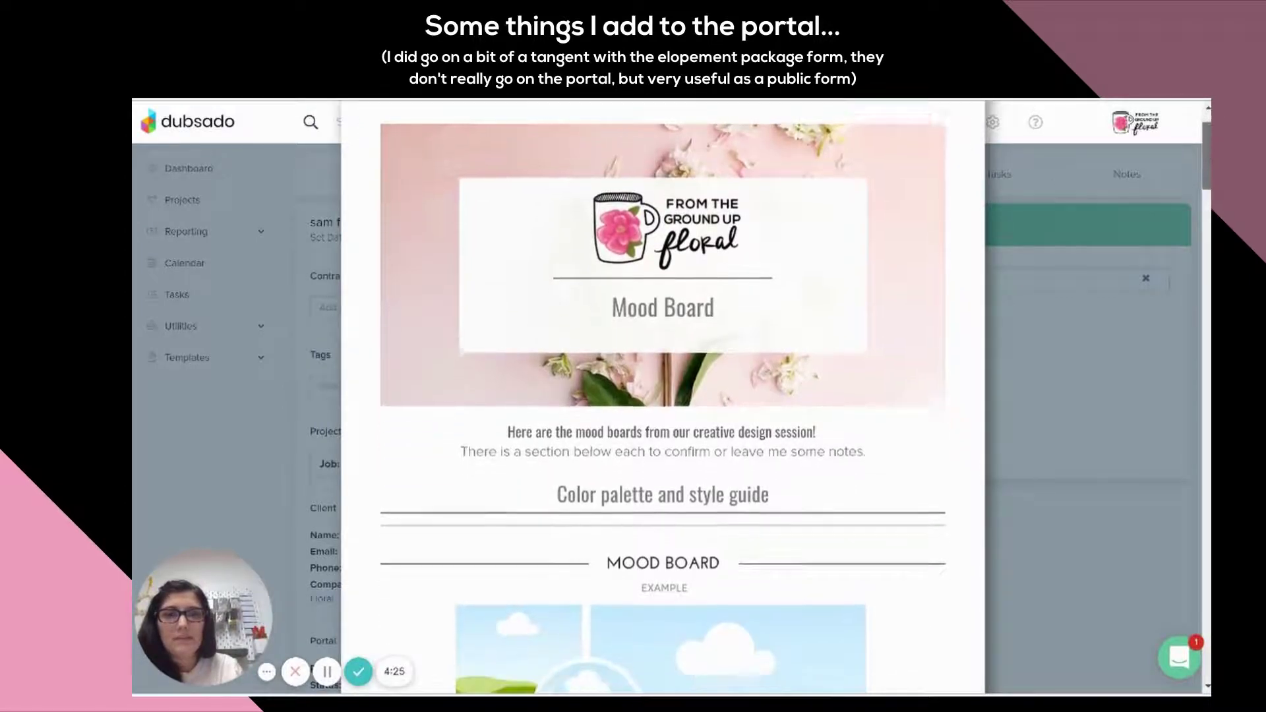
scroll(662, 396, "down", 1)
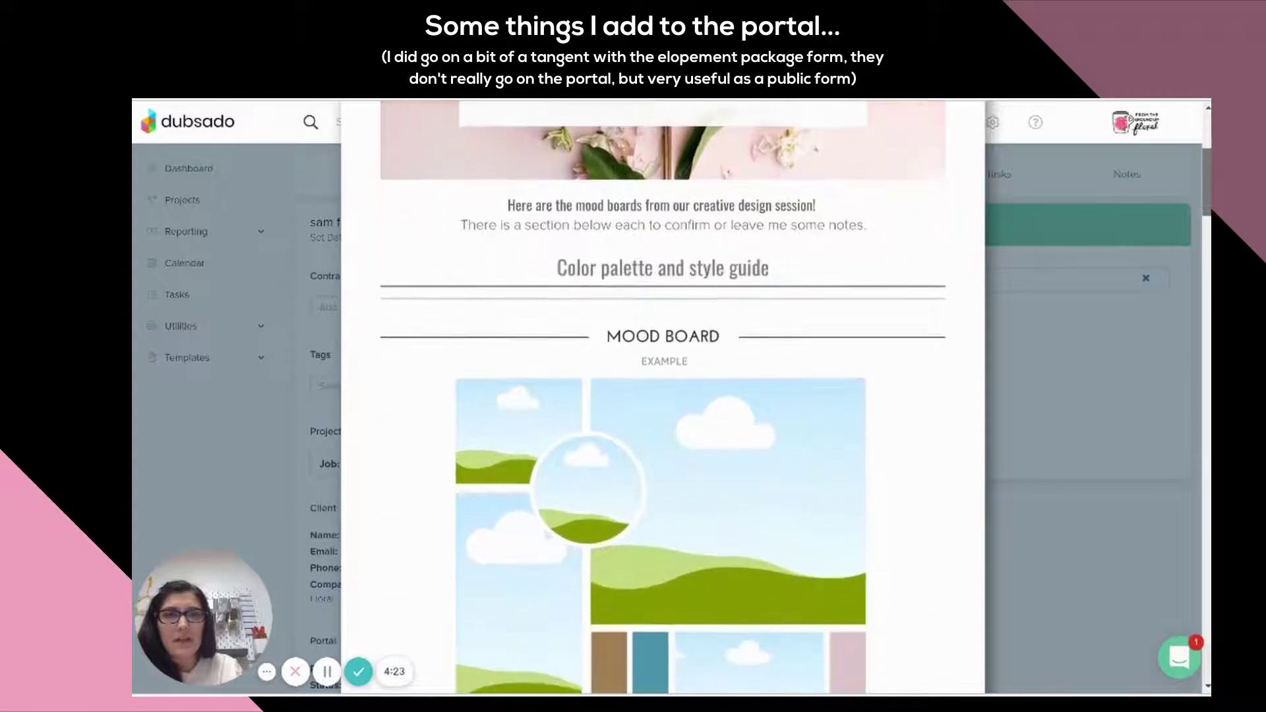
scroll(663, 396, "down", 5)
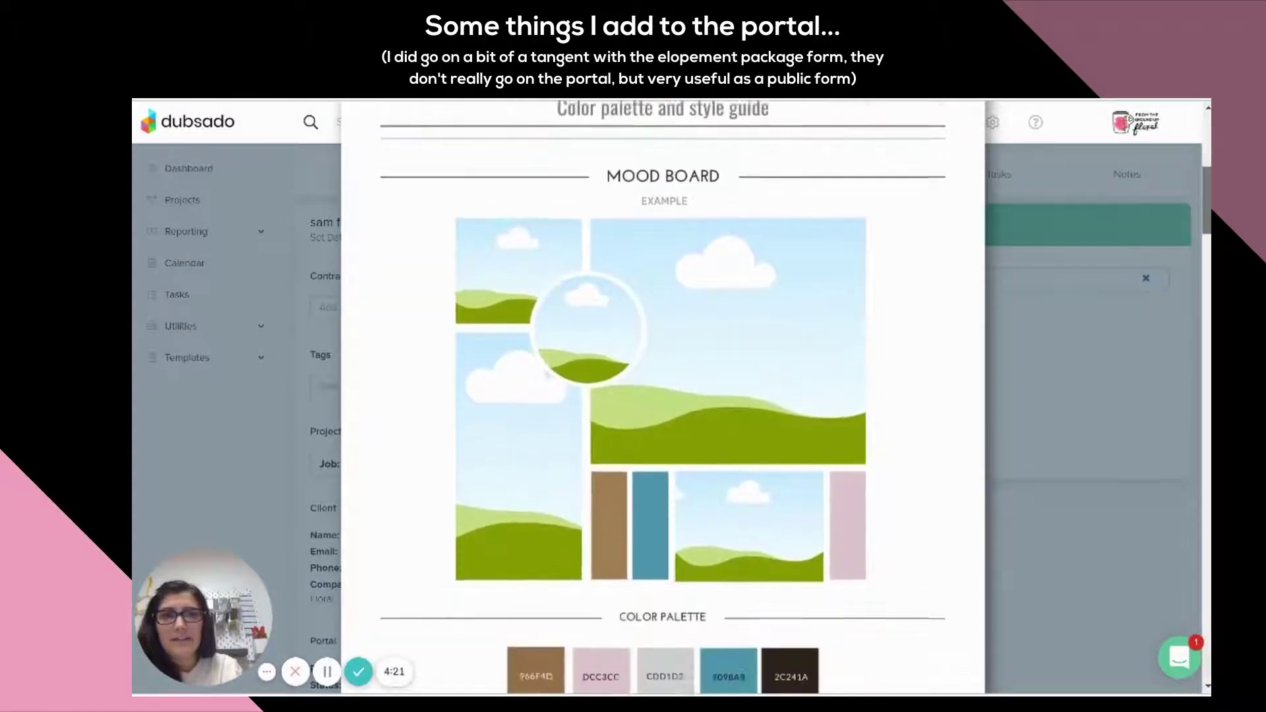
scroll(999, 192, "up", 2)
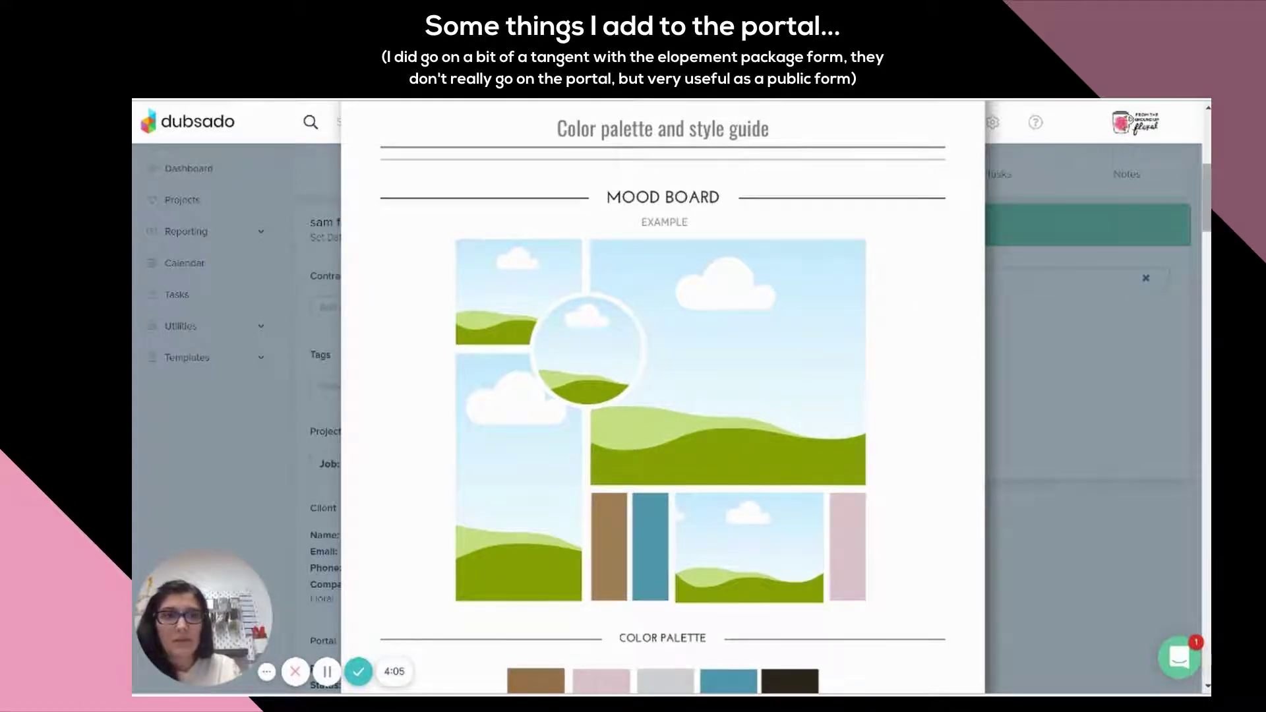
scroll(1135, 300, "down", 3)
scroll(663, 396, "down", 8)
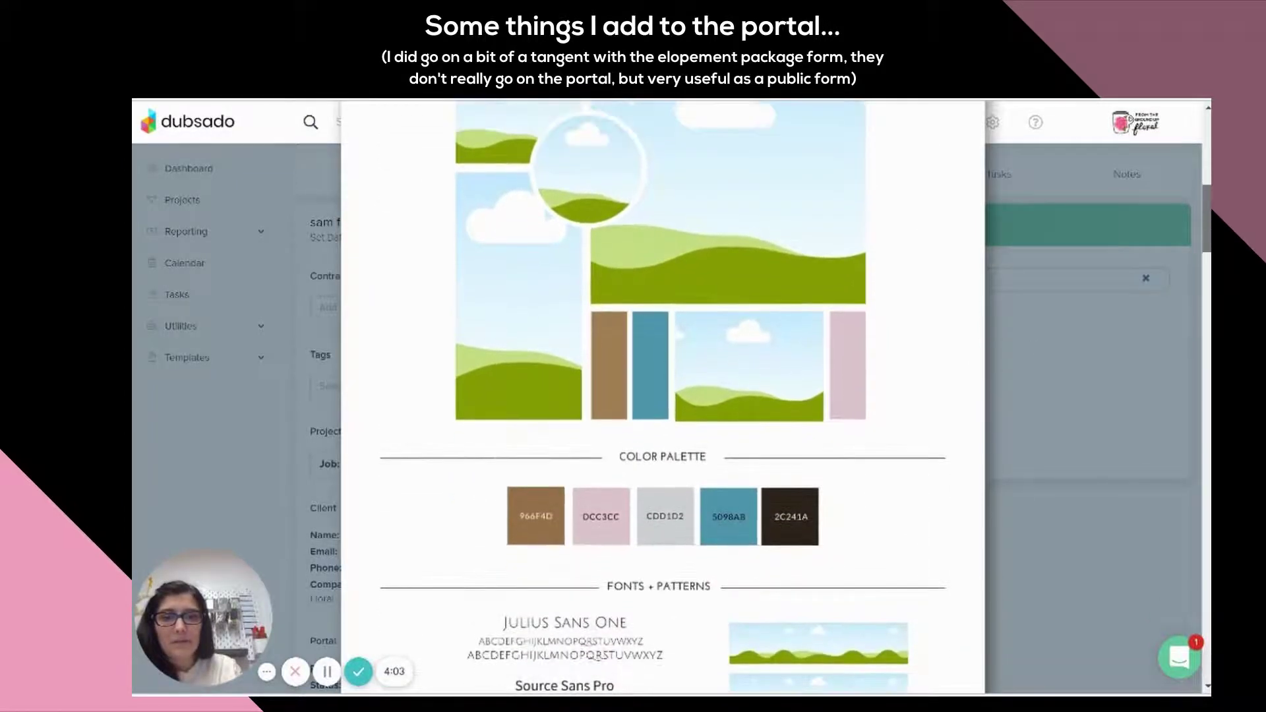
scroll(663, 396, "down", 3)
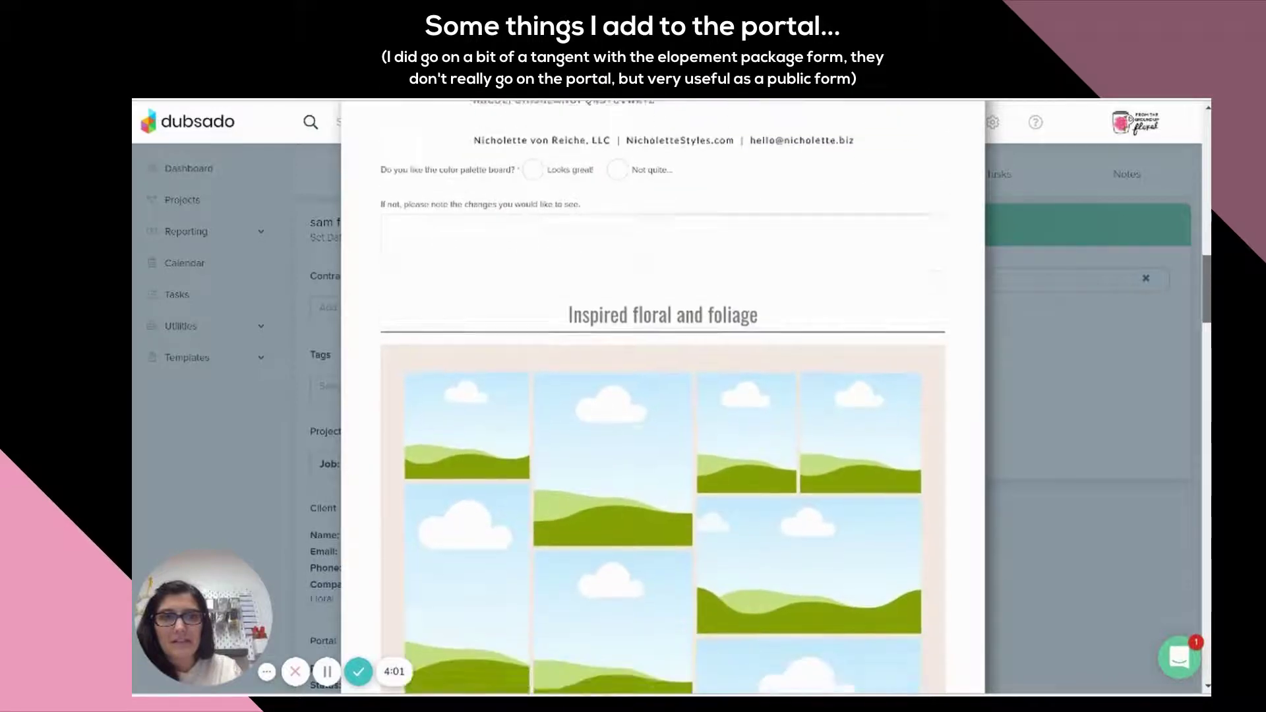
scroll(663, 396, "down", 5)
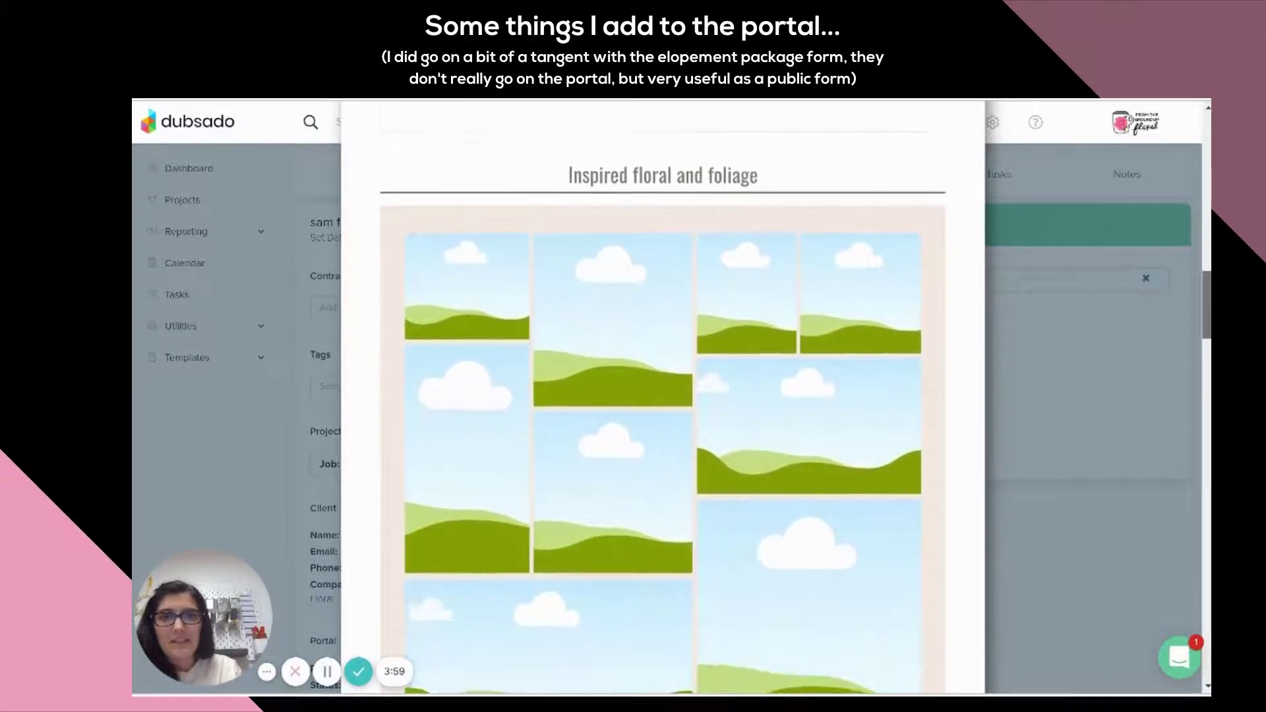
scroll(663, 396, "down", 2)
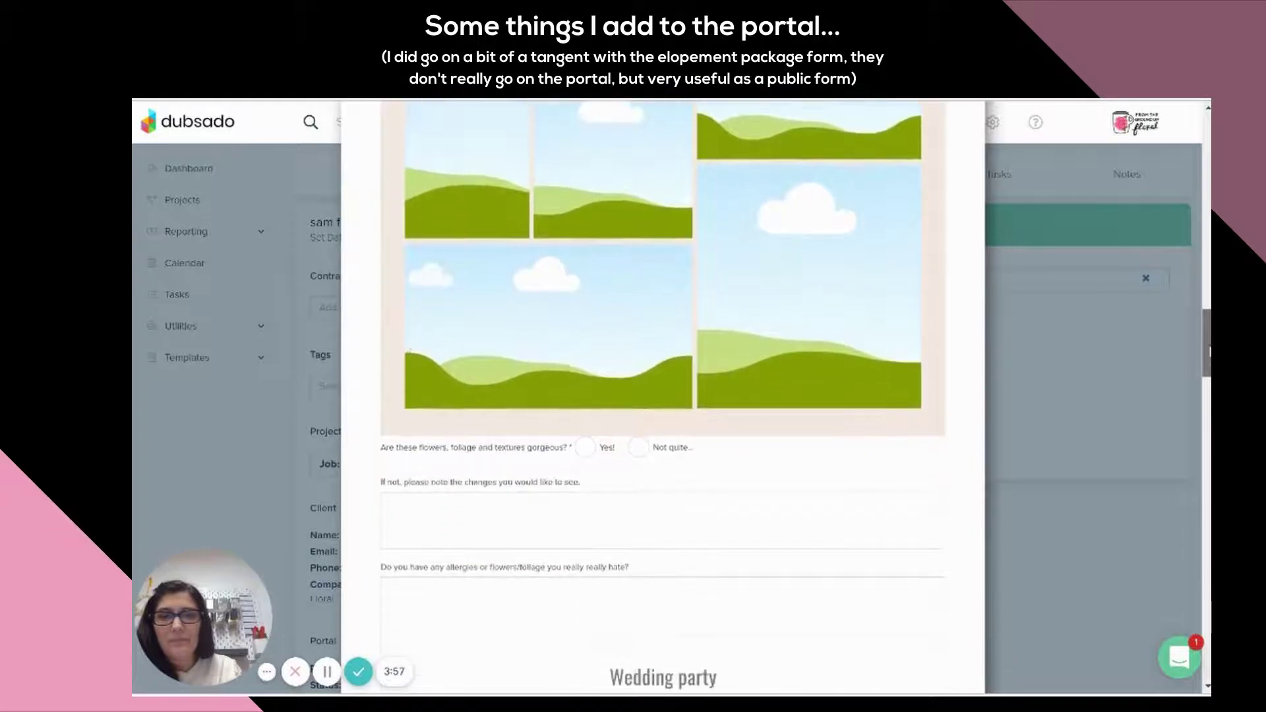
scroll(663, 396, "up", 1)
scroll(663, 395, "down", 2)
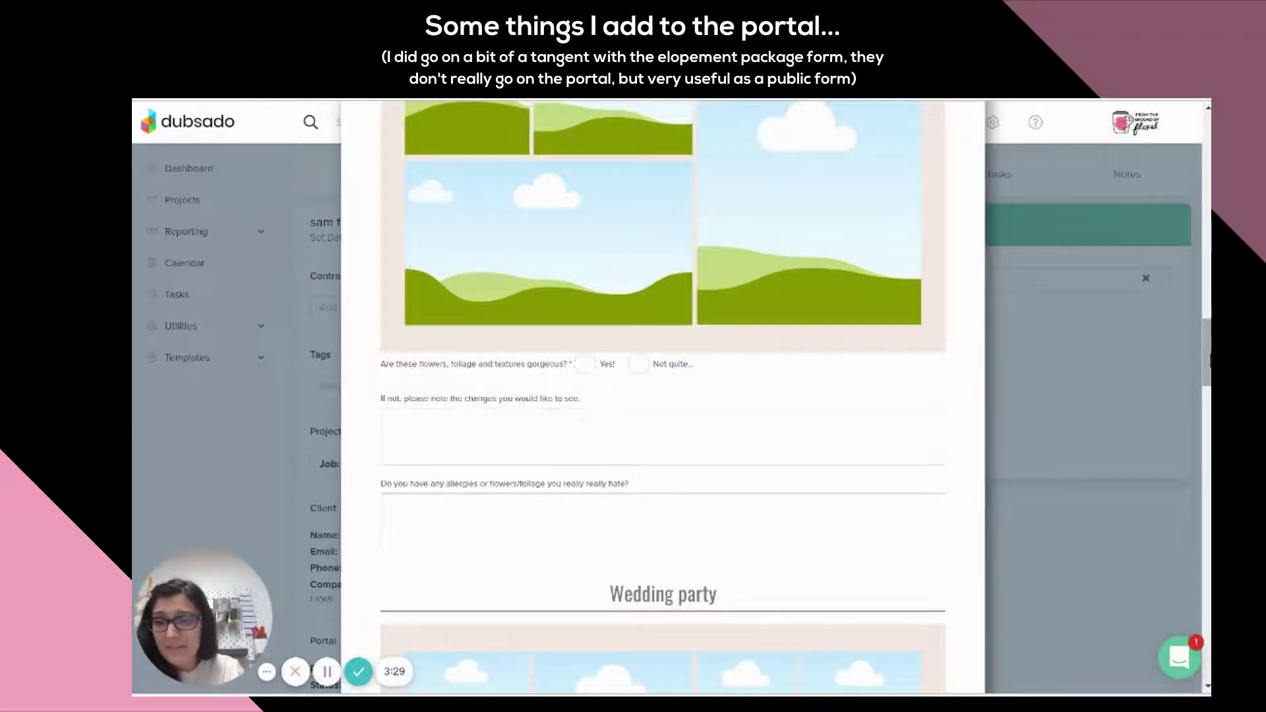
scroll(663, 395, "down", 2)
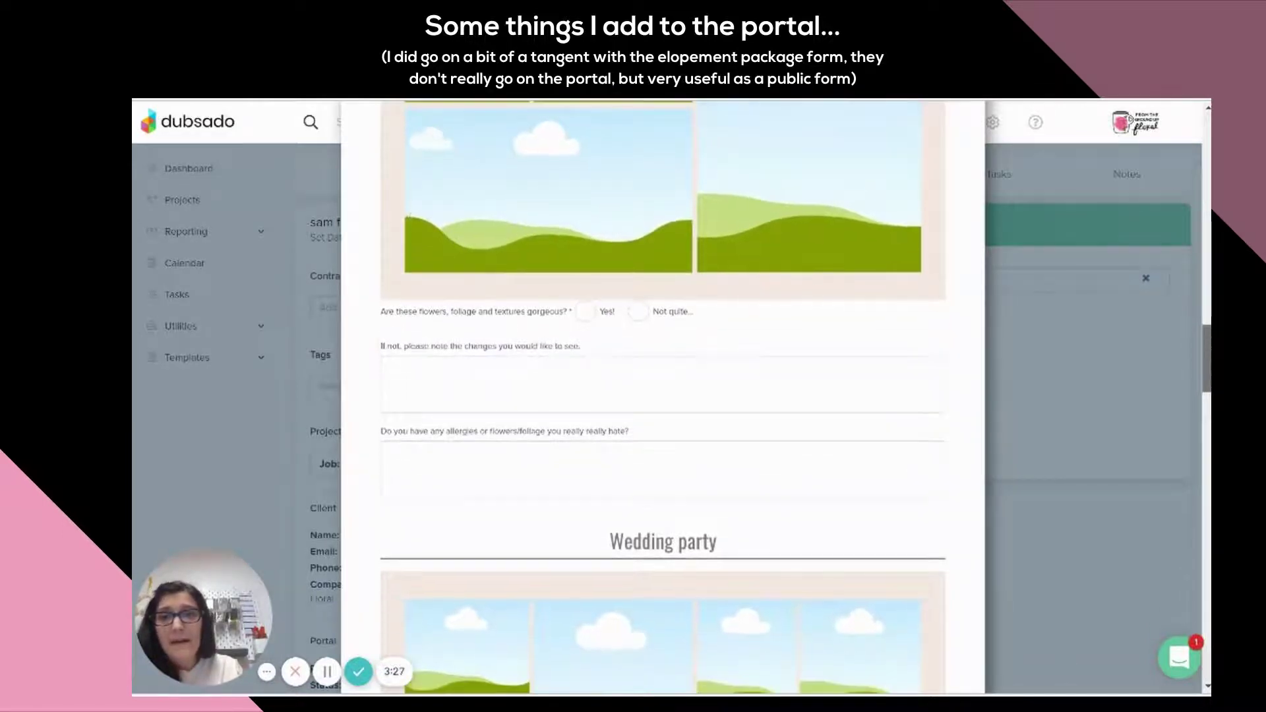
- Review the wedding party, ceremony and reception sections of the mood board form with their feedback questions
scroll(663, 396, "down", 2)
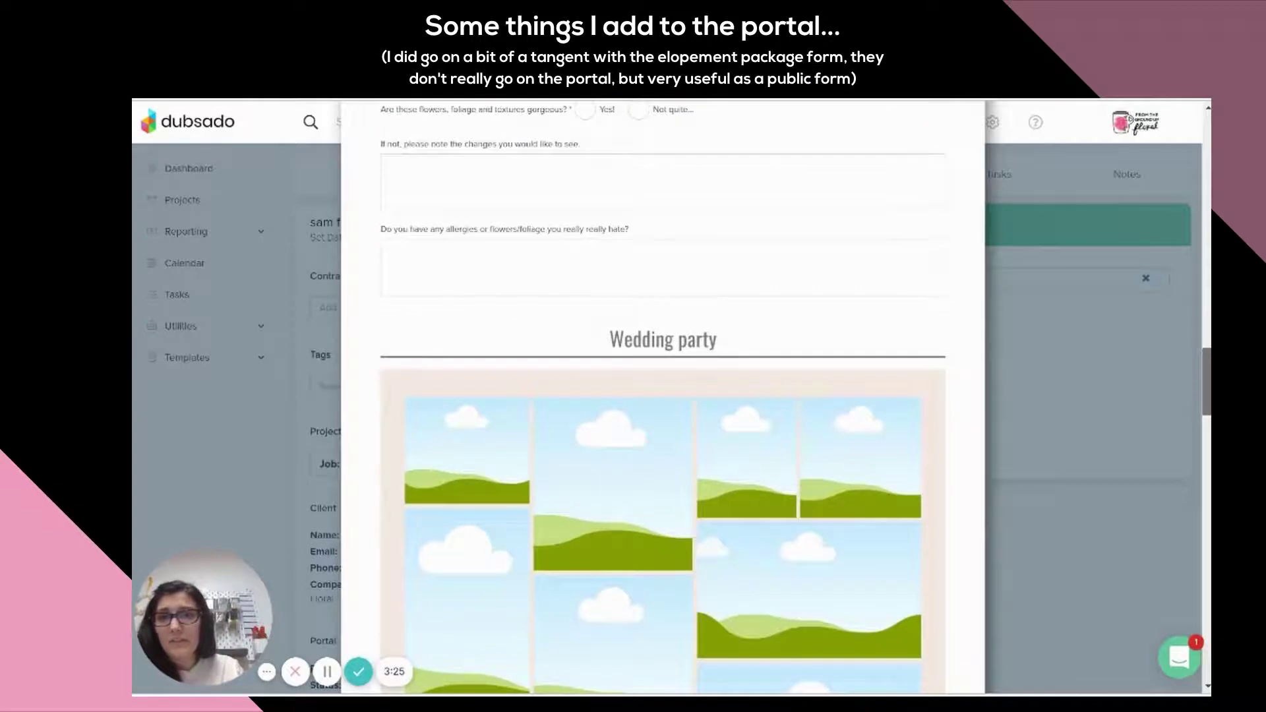
scroll(663, 396, "down", 2)
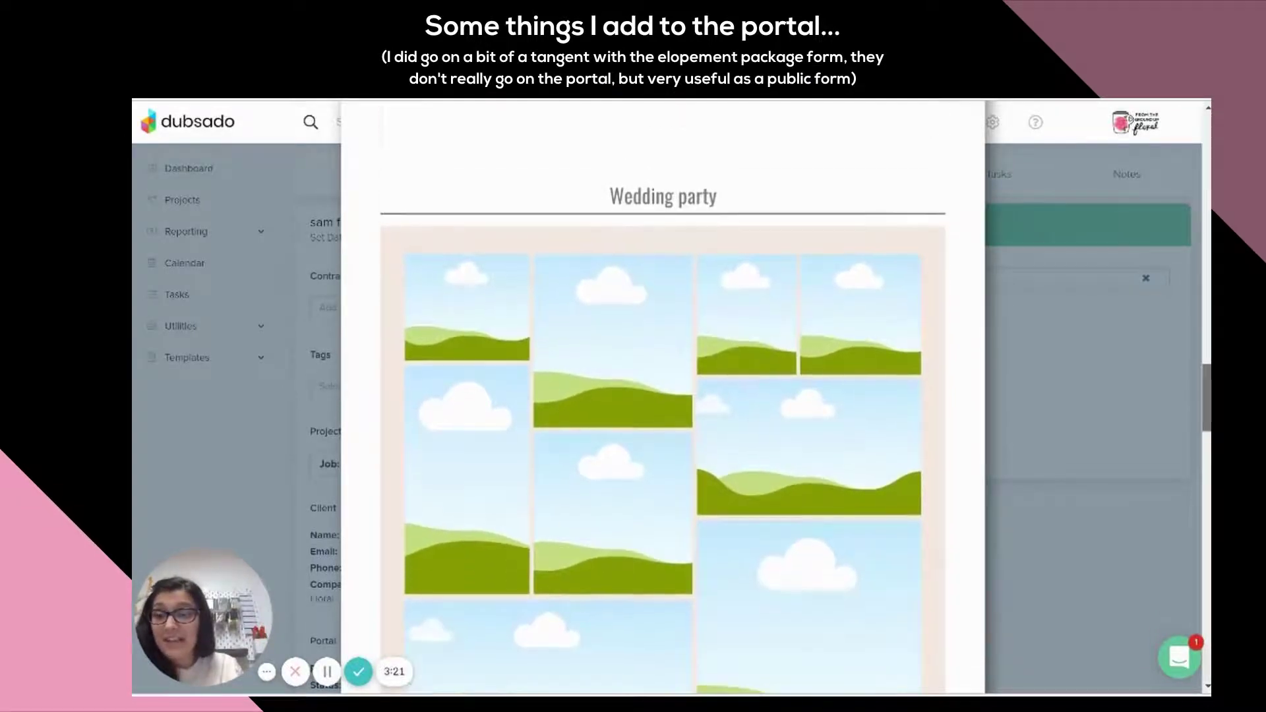
scroll(662, 396, "down", 5)
scroll(663, 395, "down", 8)
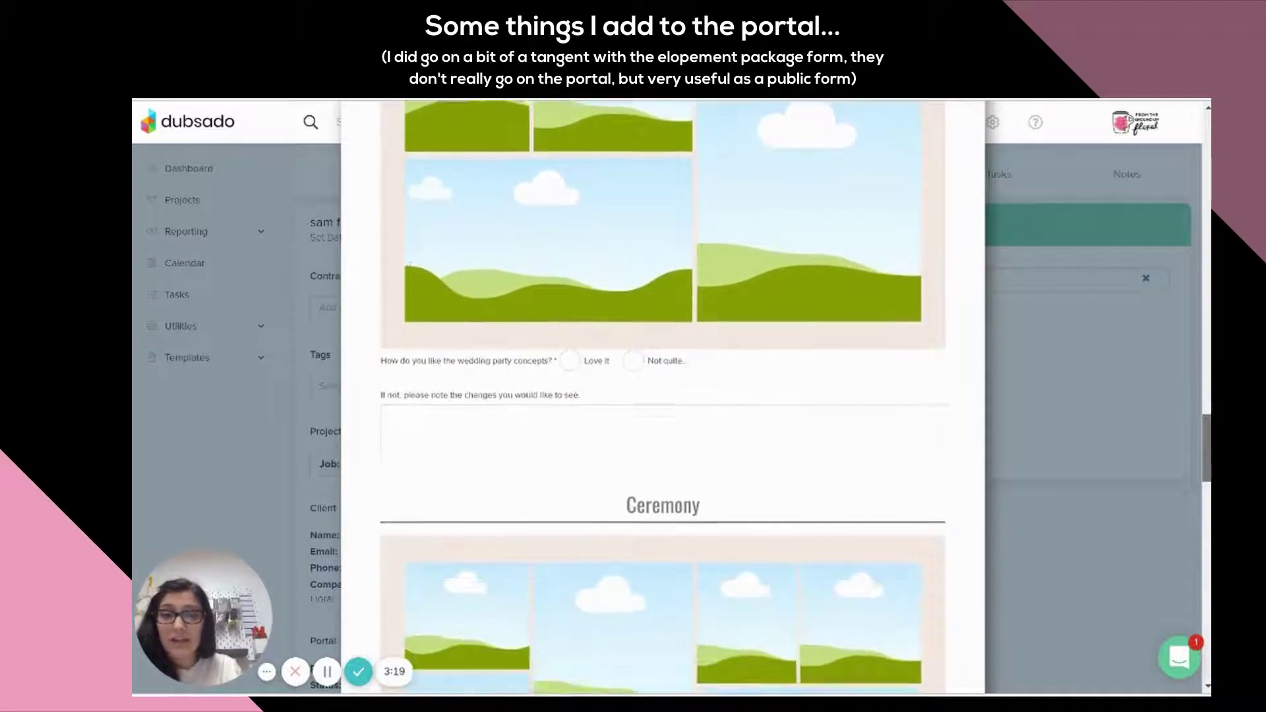
scroll(663, 395, "down", 6)
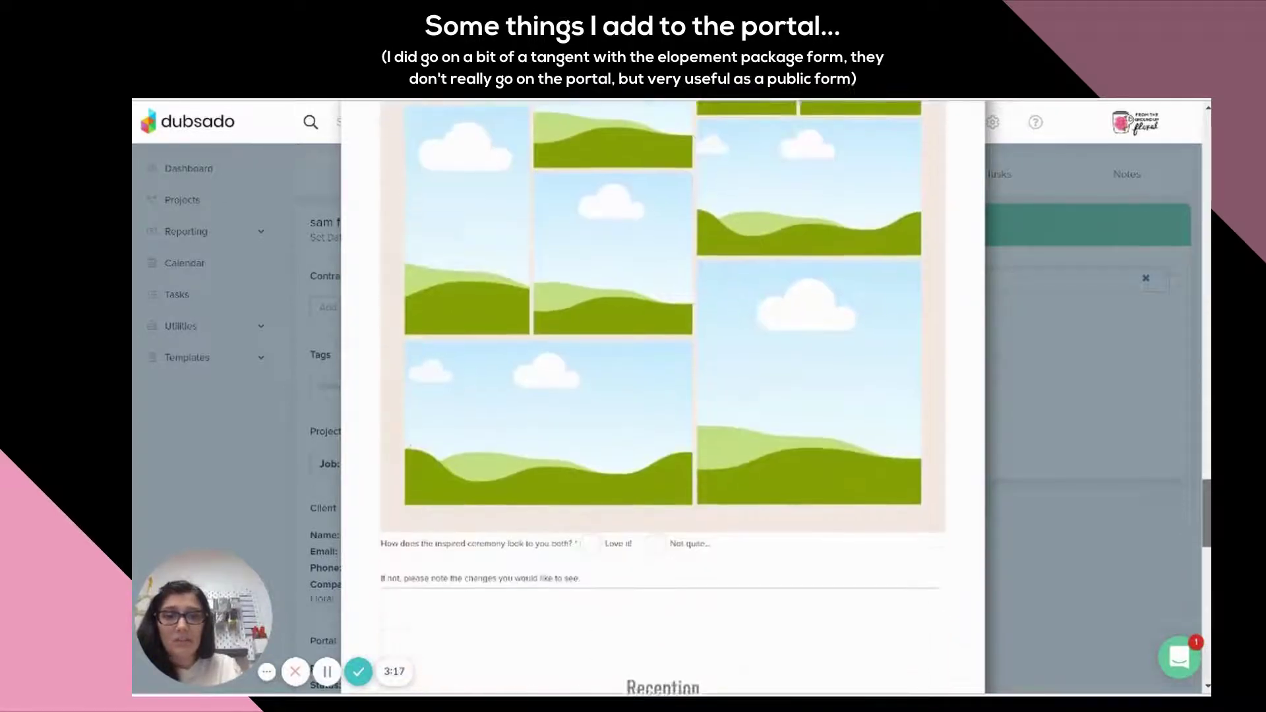
scroll(662, 395, "down", 10)
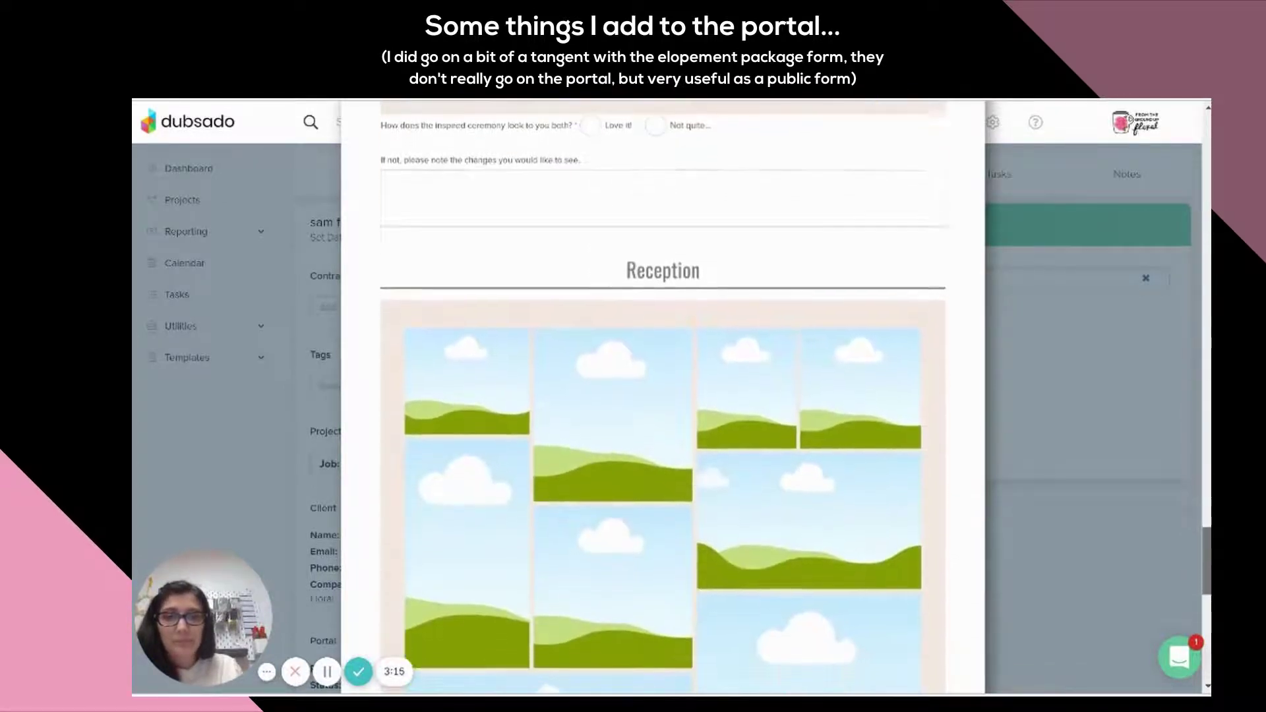
- Check the mood board form's closing section and its Add to Portal option, and cancel the preview without adding the form
scroll(663, 395, "down", 4)
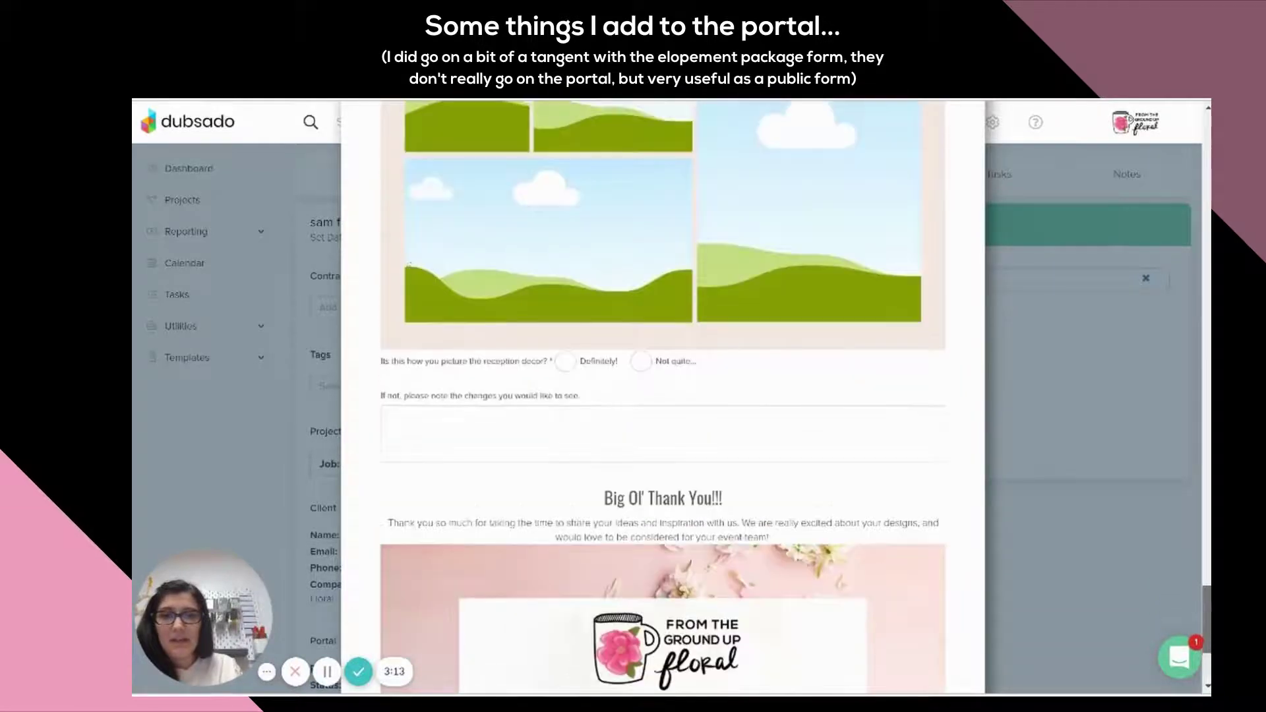
scroll(663, 396, "up", 1)
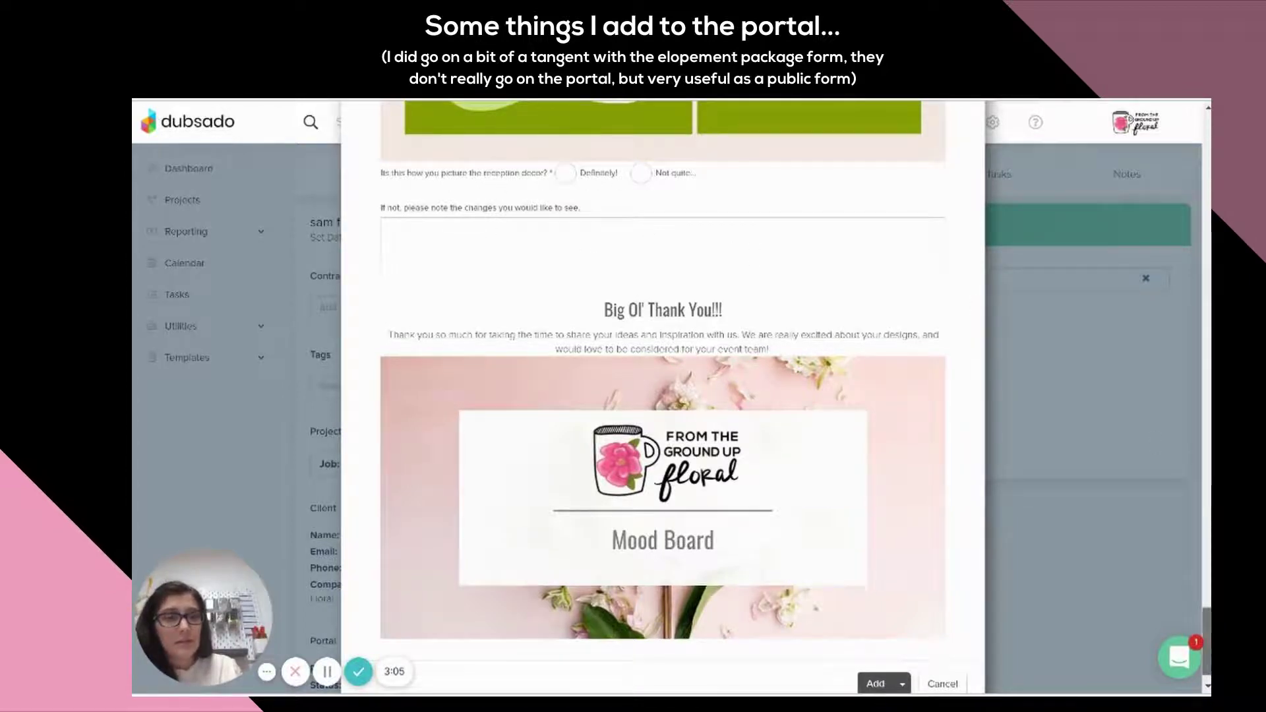
scroll(1197, 589, "down", 1)
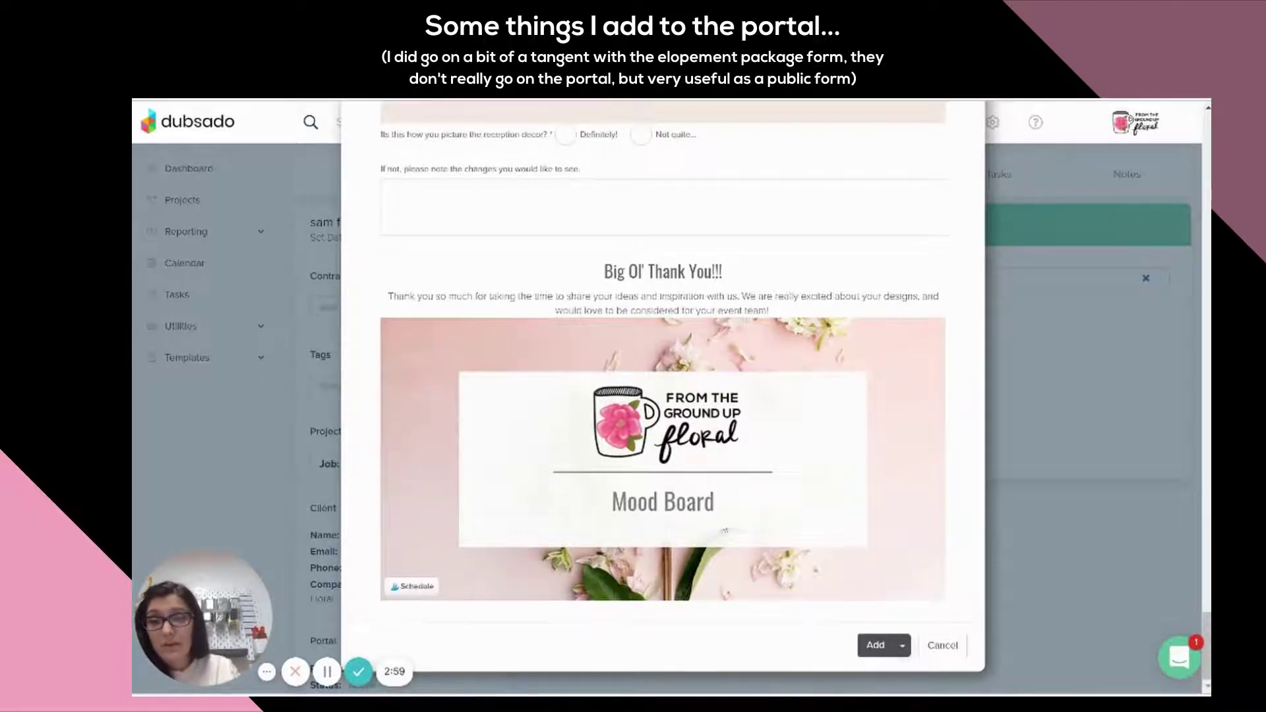
left_click(902, 645)
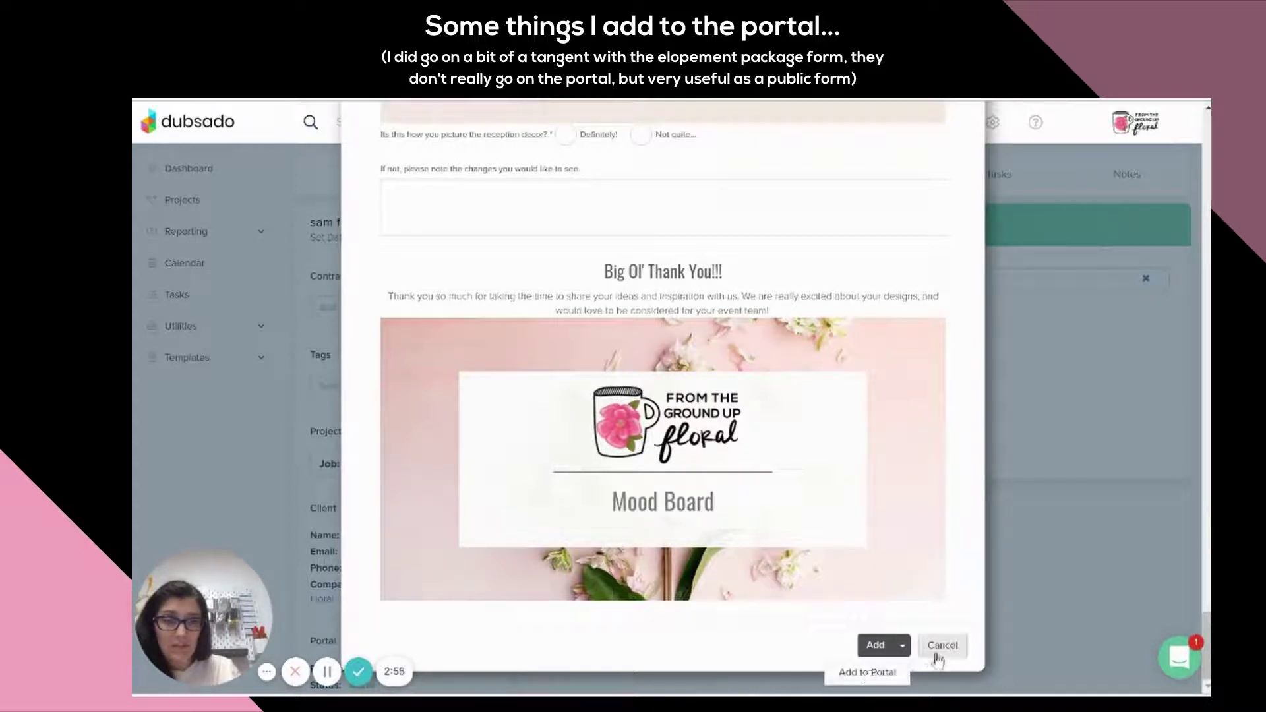
left_click(938, 659)
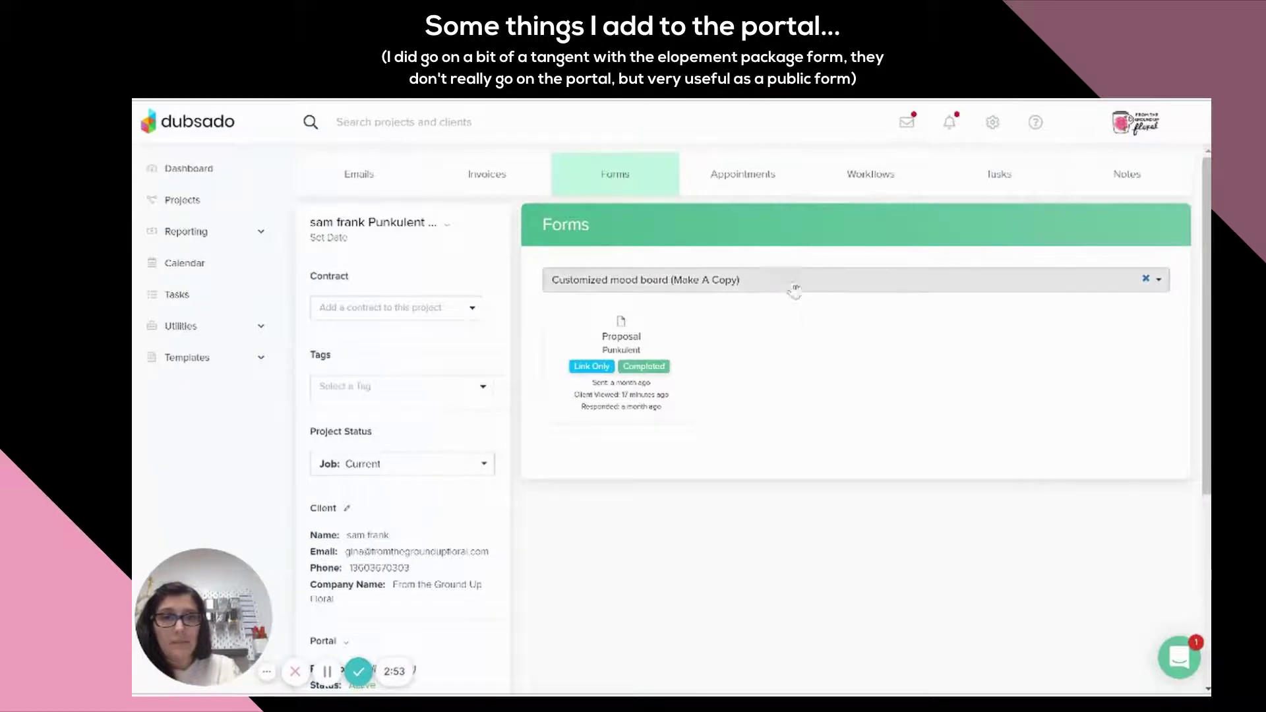
- Preview the "Elopement Package" proposal from the forms that can be added to the project
left_click(791, 283)
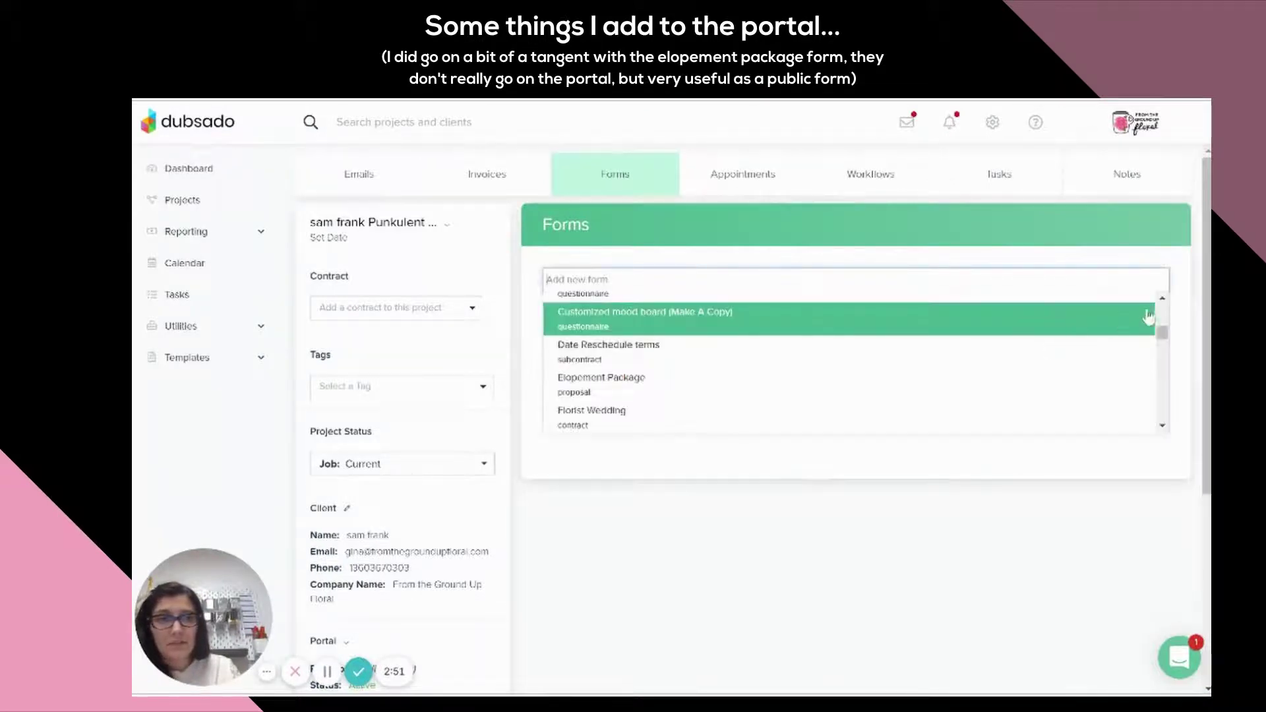
scroll(1164, 303, "up", 5)
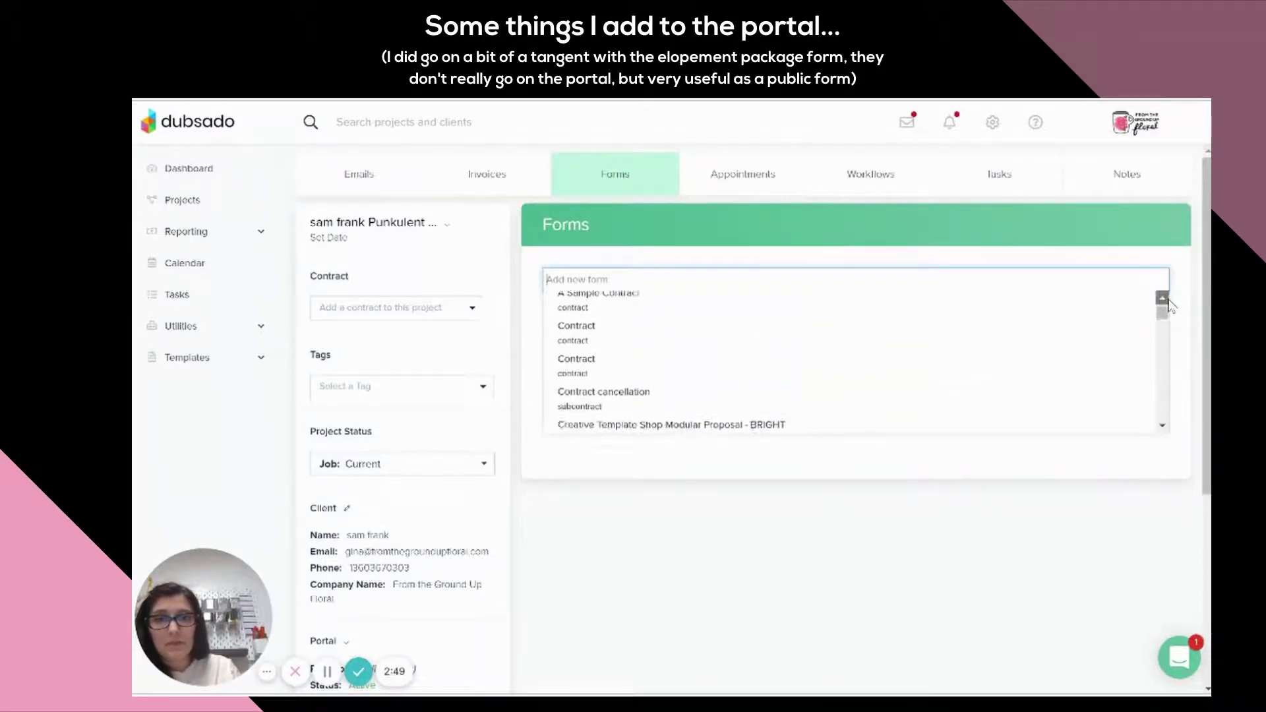
scroll(1163, 424, "down", 5)
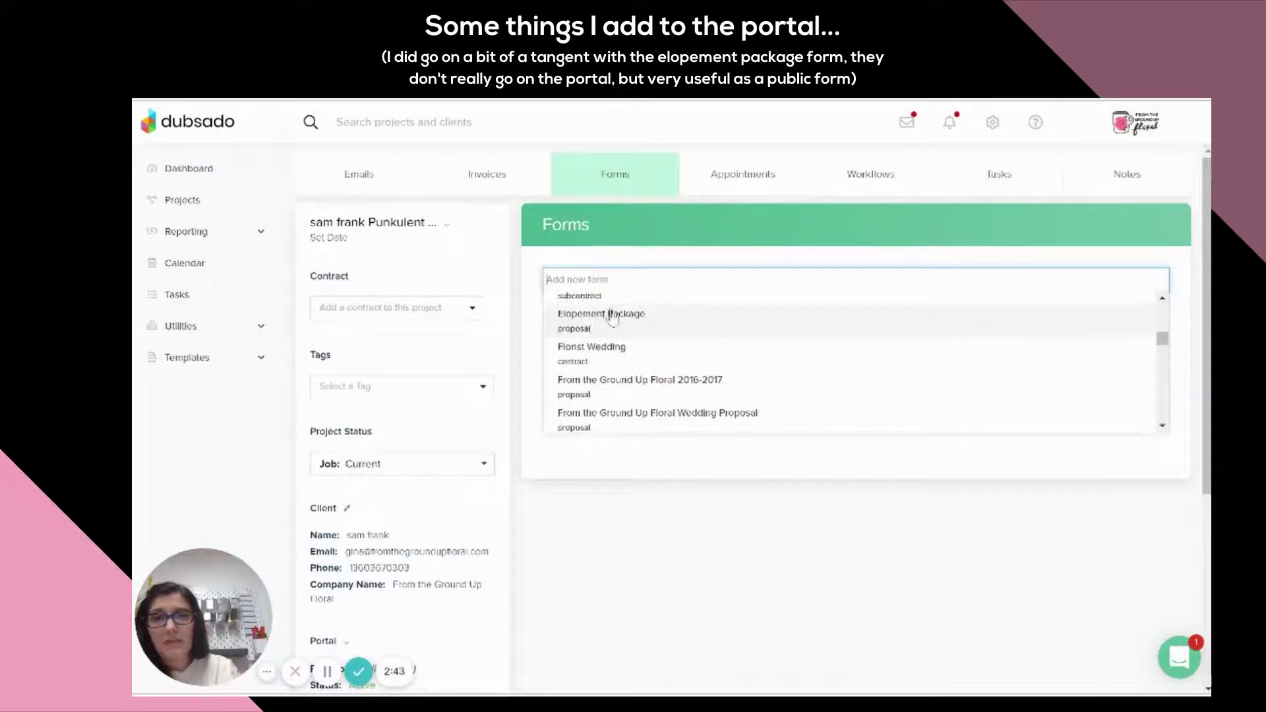
left_click(716, 327)
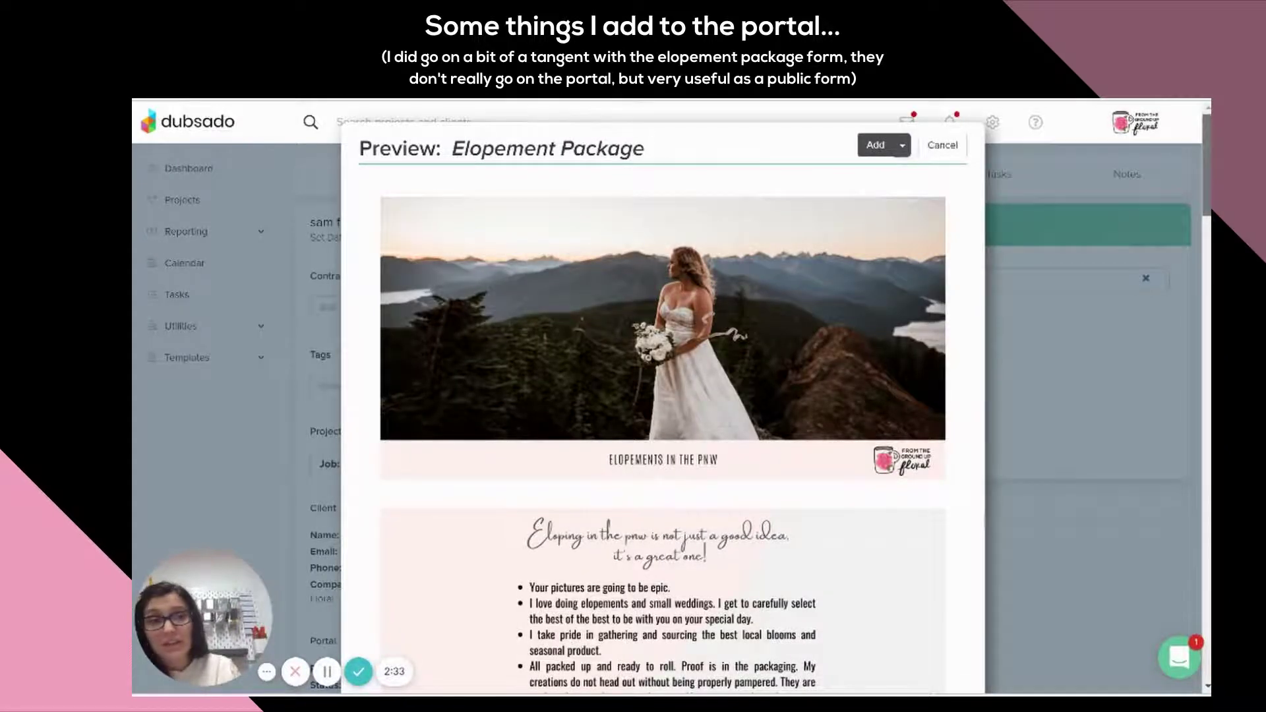
- Review the elopement proposal's introduction, step 01 instructions, Elopement Wedding Package details and step 02 next steps
scroll(663, 395, "down", 3)
scroll(718, 358, "down", 2)
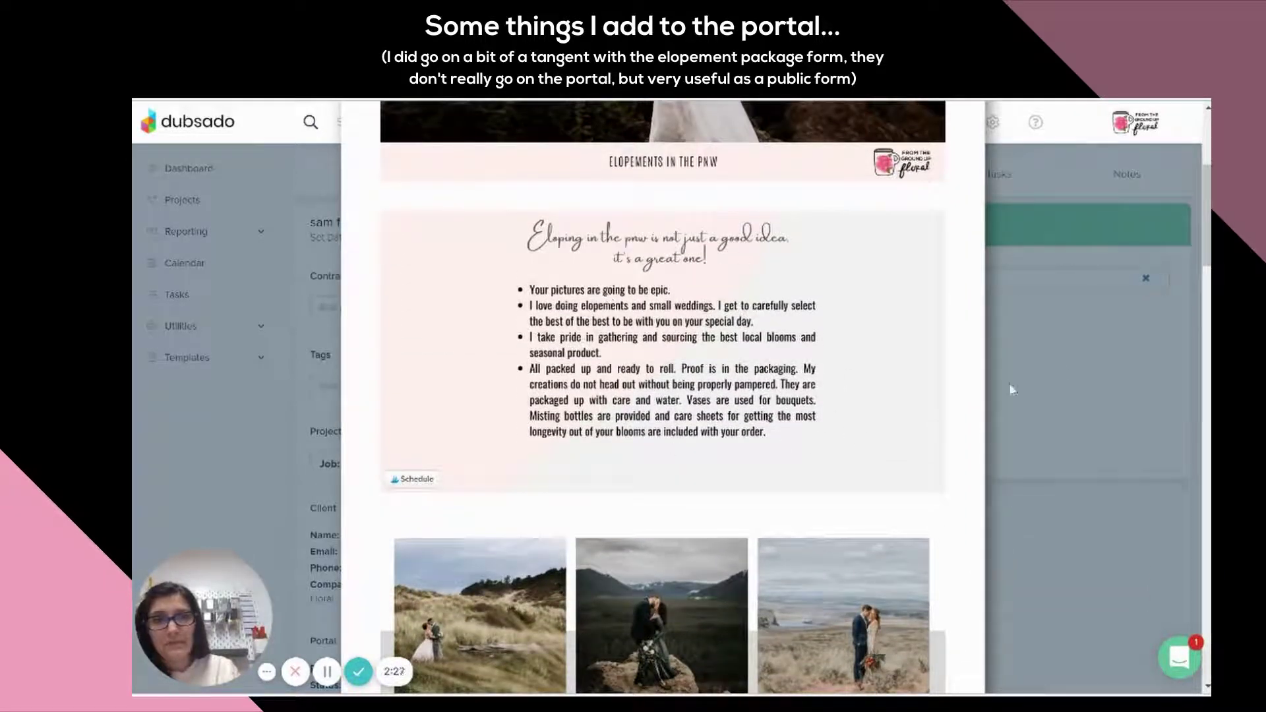
left_click_drag(1208, 242, 1209, 317)
scroll(662, 396, "down", 5)
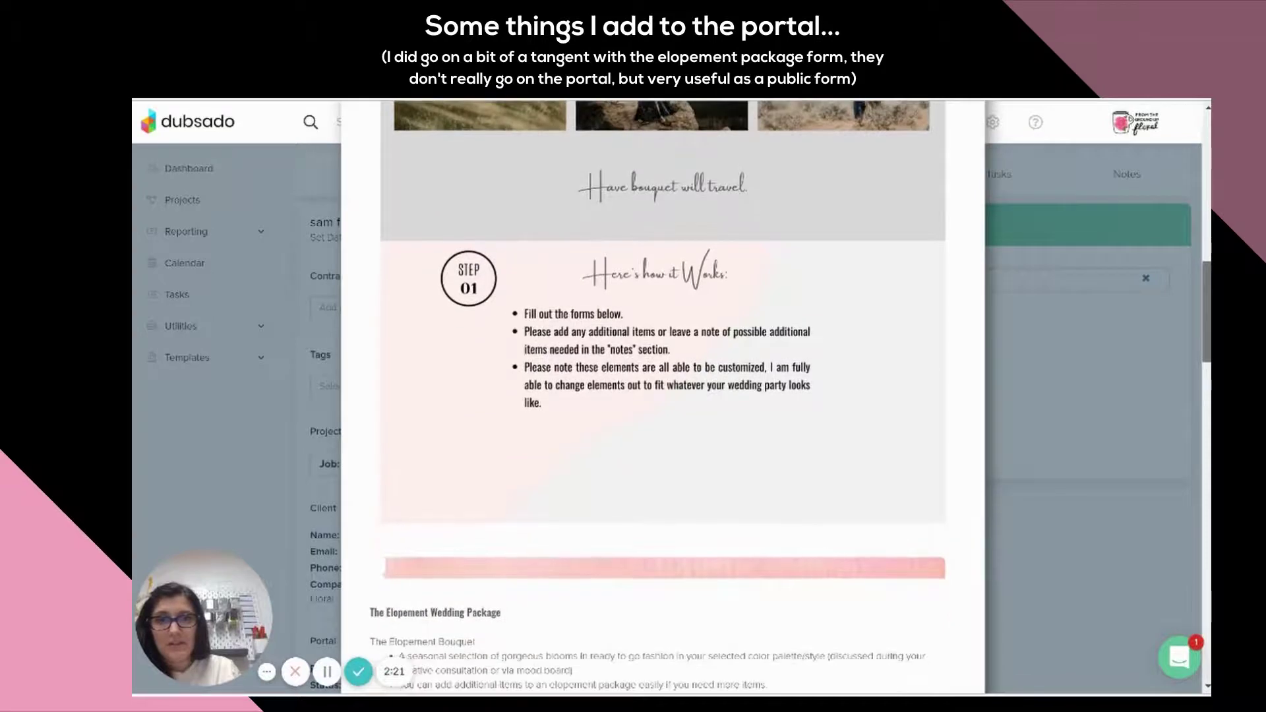
scroll(663, 396, "down", 2)
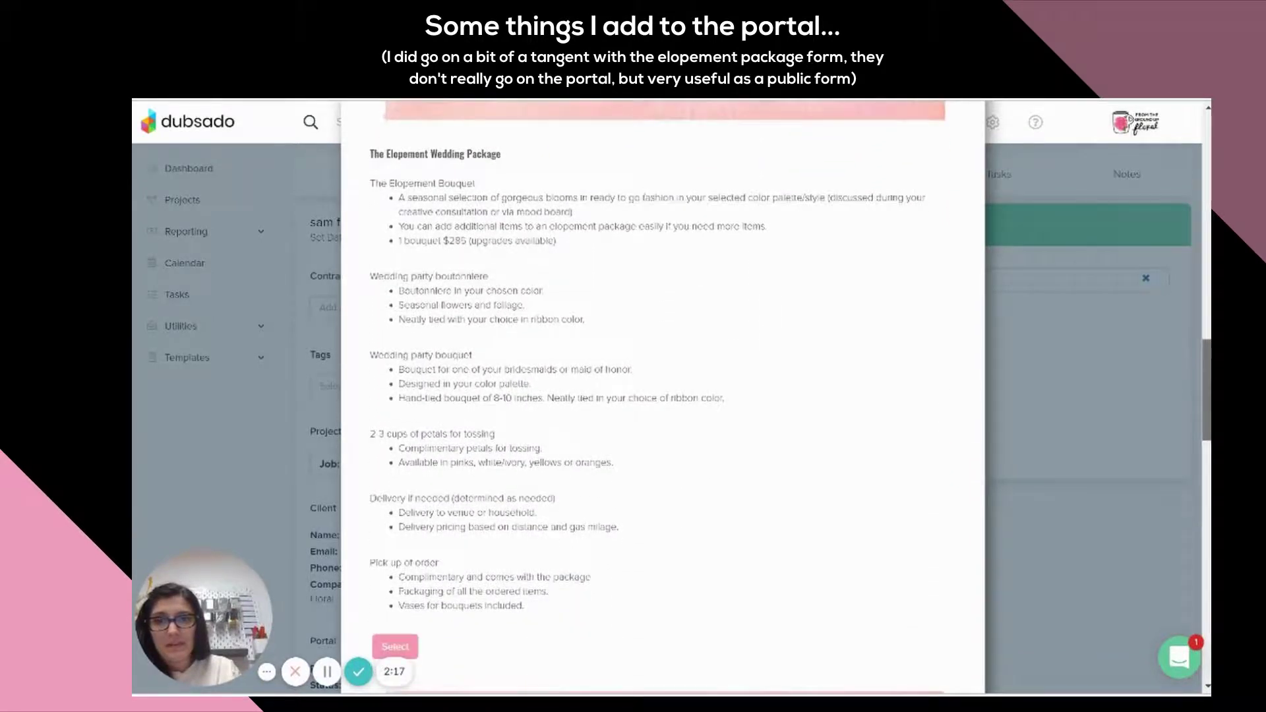
scroll(951, 392, "up", 1)
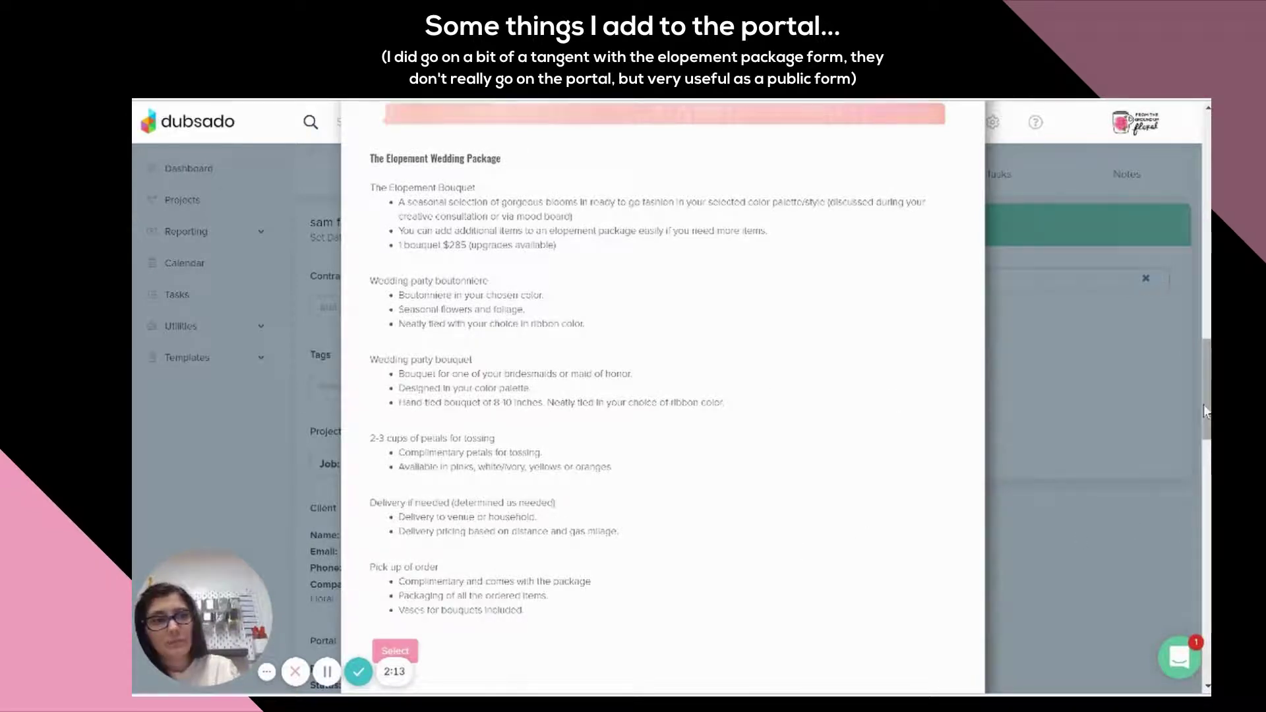
left_click_drag(1210, 408, 1209, 623)
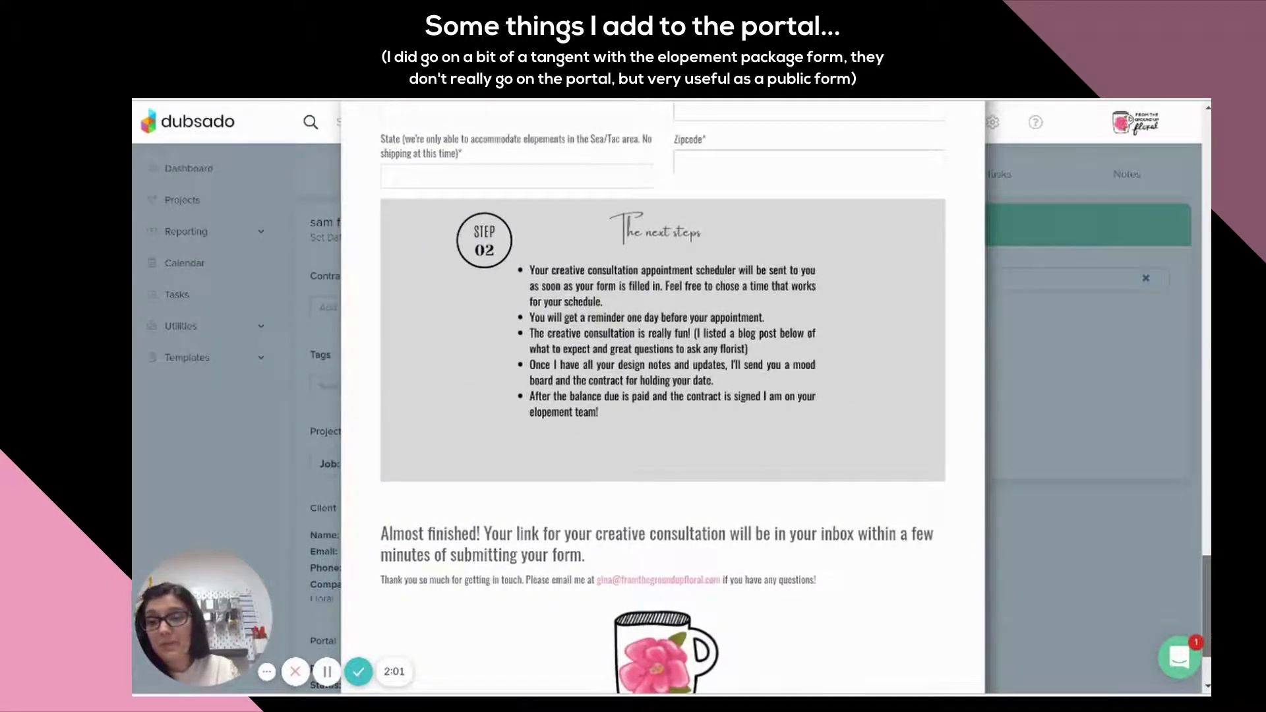
- Check the elopement proposal's closing section and its Add to Portal option, and cancel the preview without adding the form
left_click_drag(1209, 622, 1210, 643)
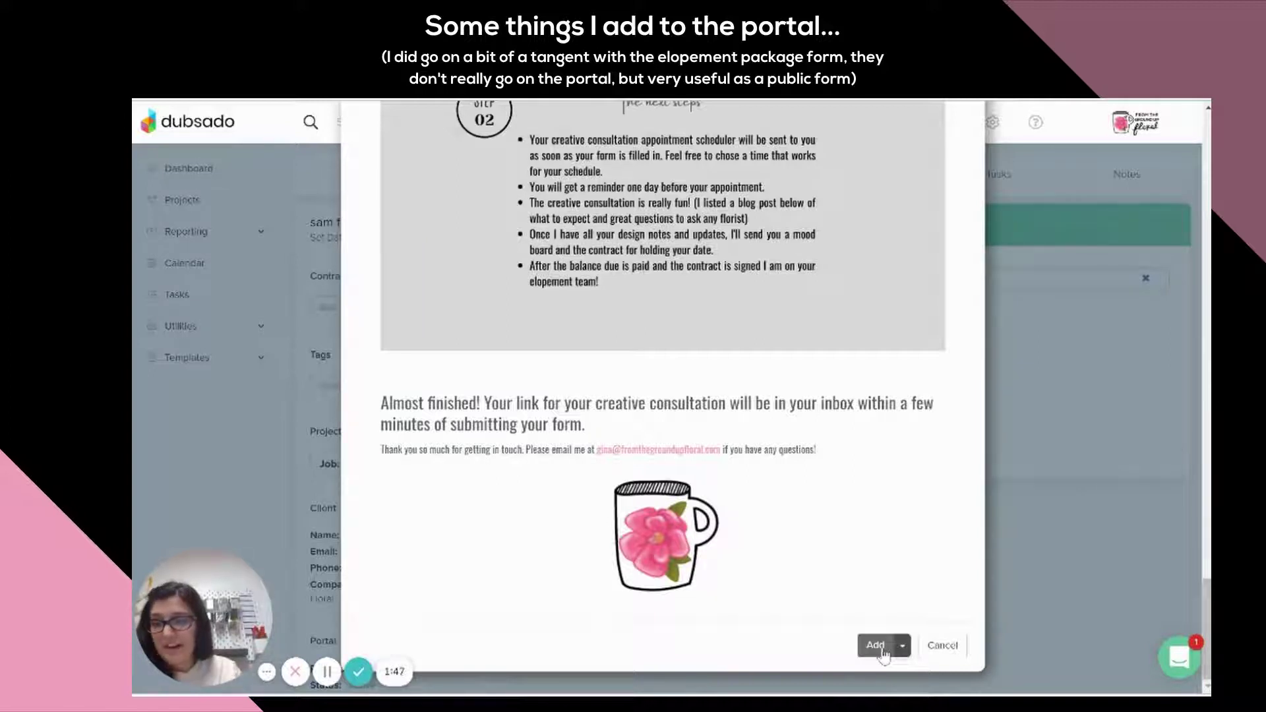
left_click(904, 651)
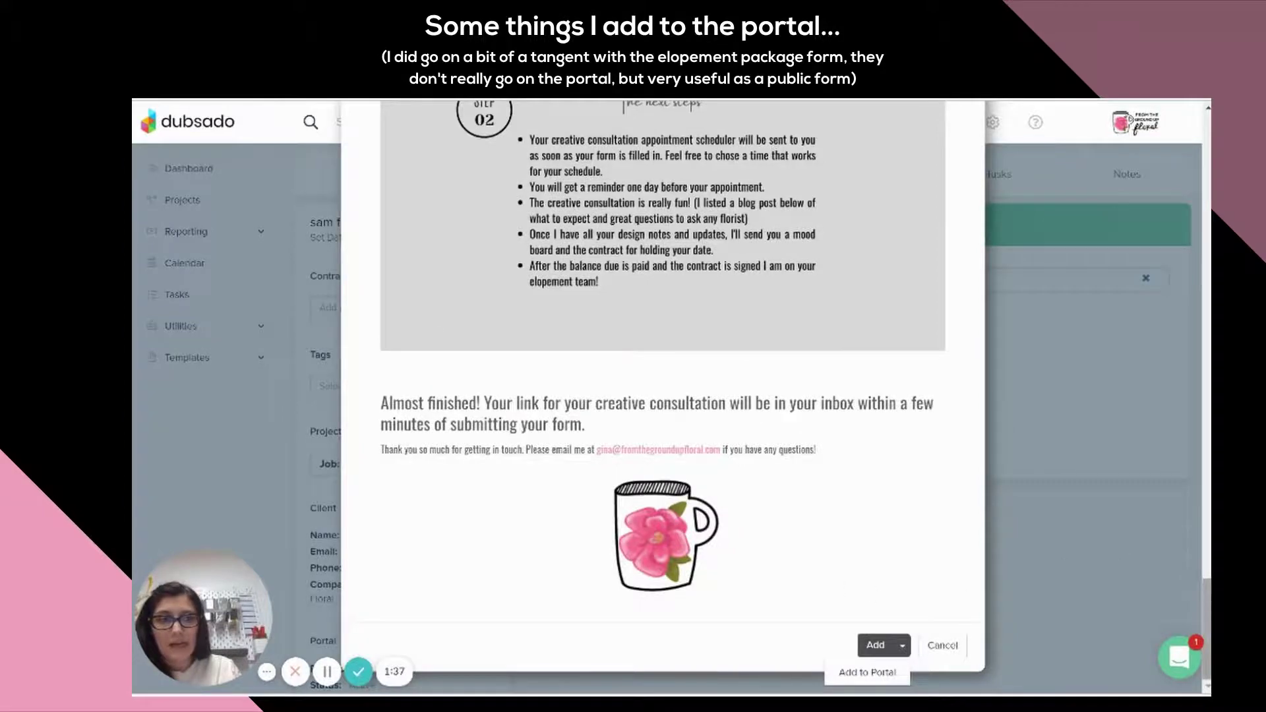
left_click_drag(1206, 629, 1207, 168)
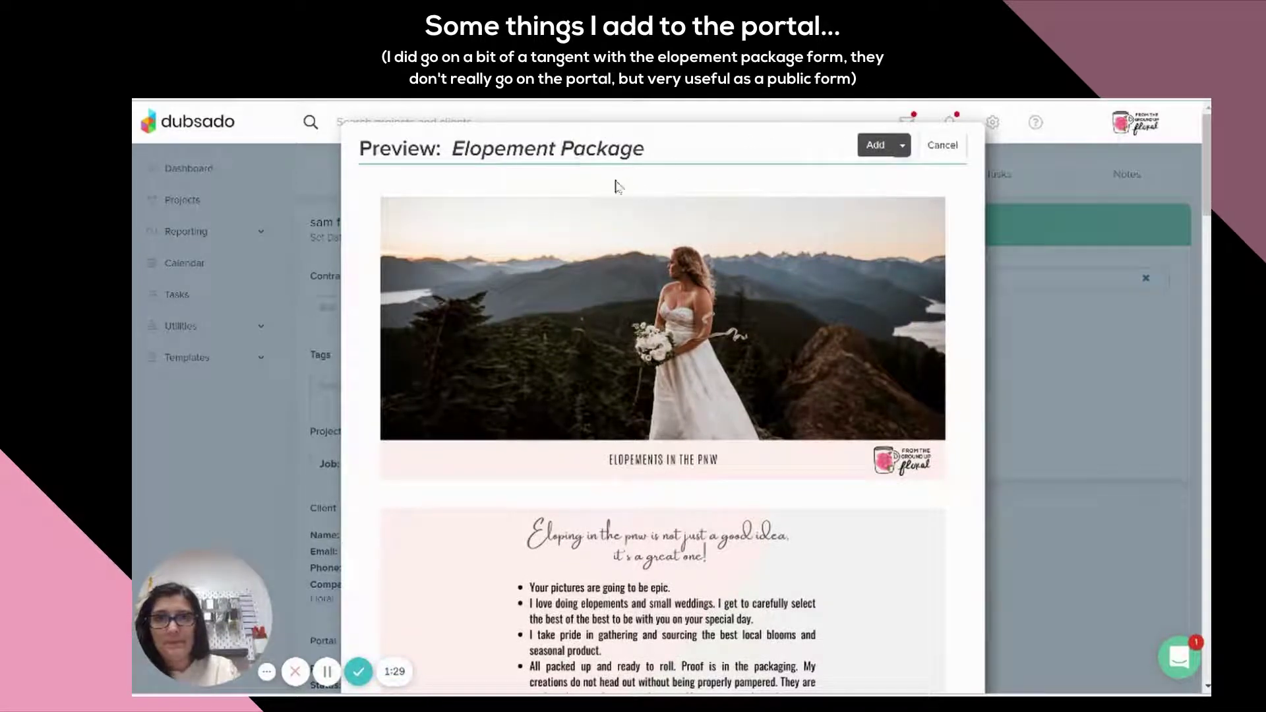
left_click(935, 156)
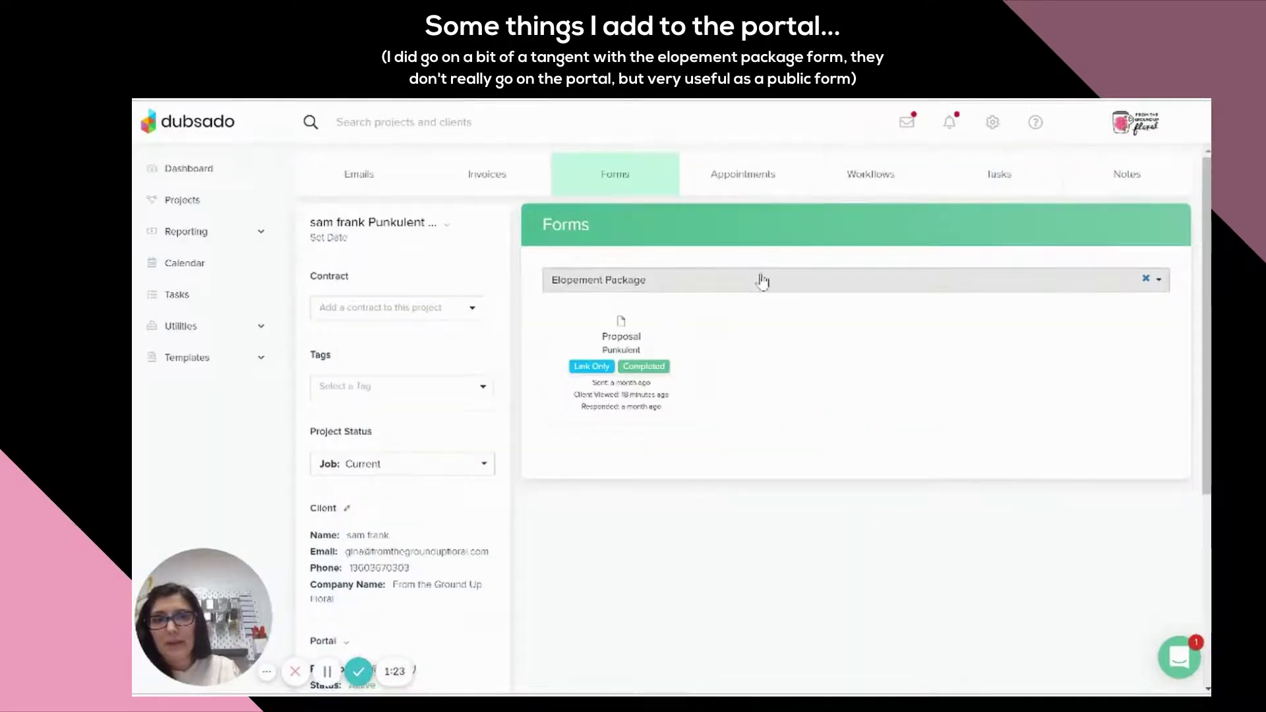
- Preview the "Getting to know you" questionnaire from the forms that can be added to the project
left_click(720, 288)
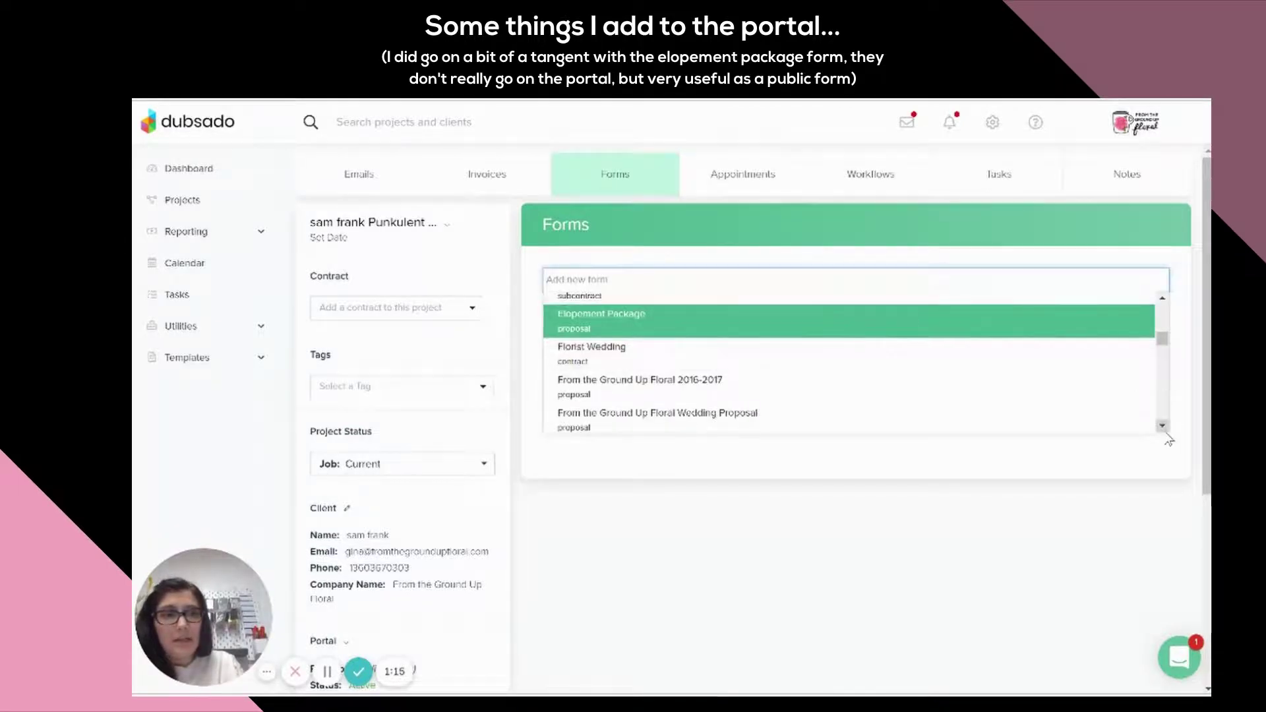
scroll(1163, 420, "down", 3)
scroll(1097, 405, "down", 2)
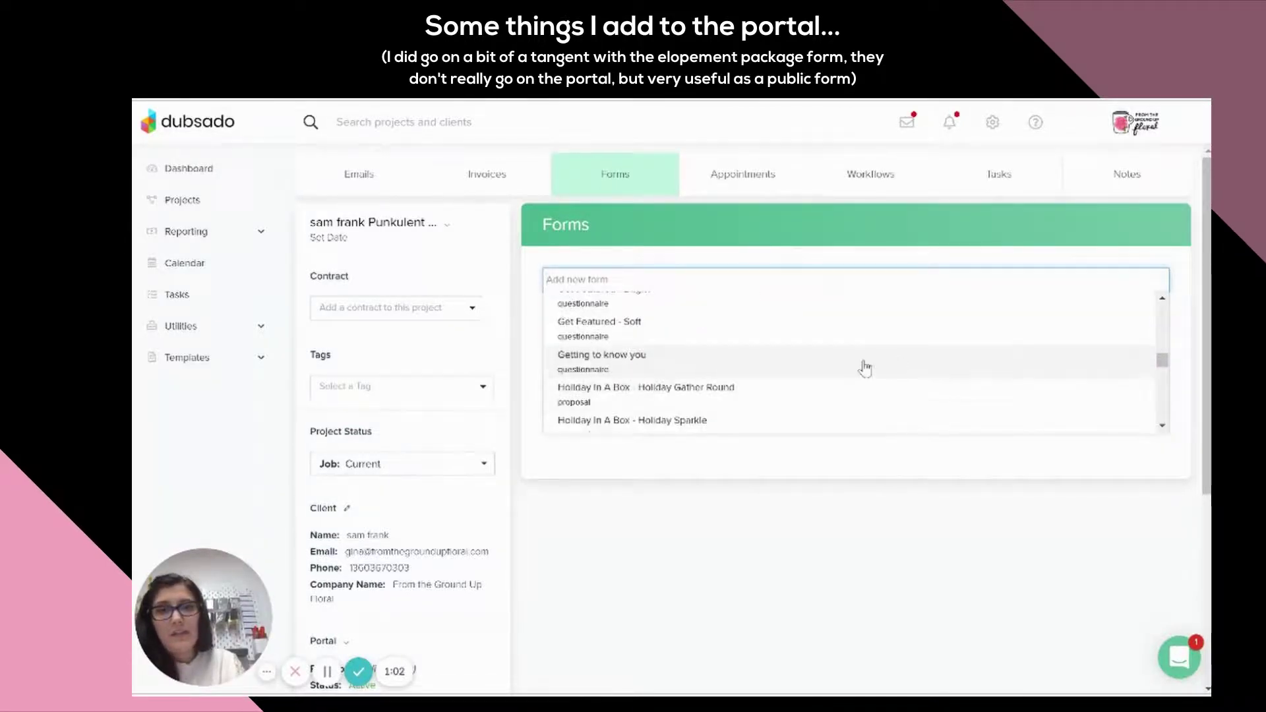
left_click(610, 361)
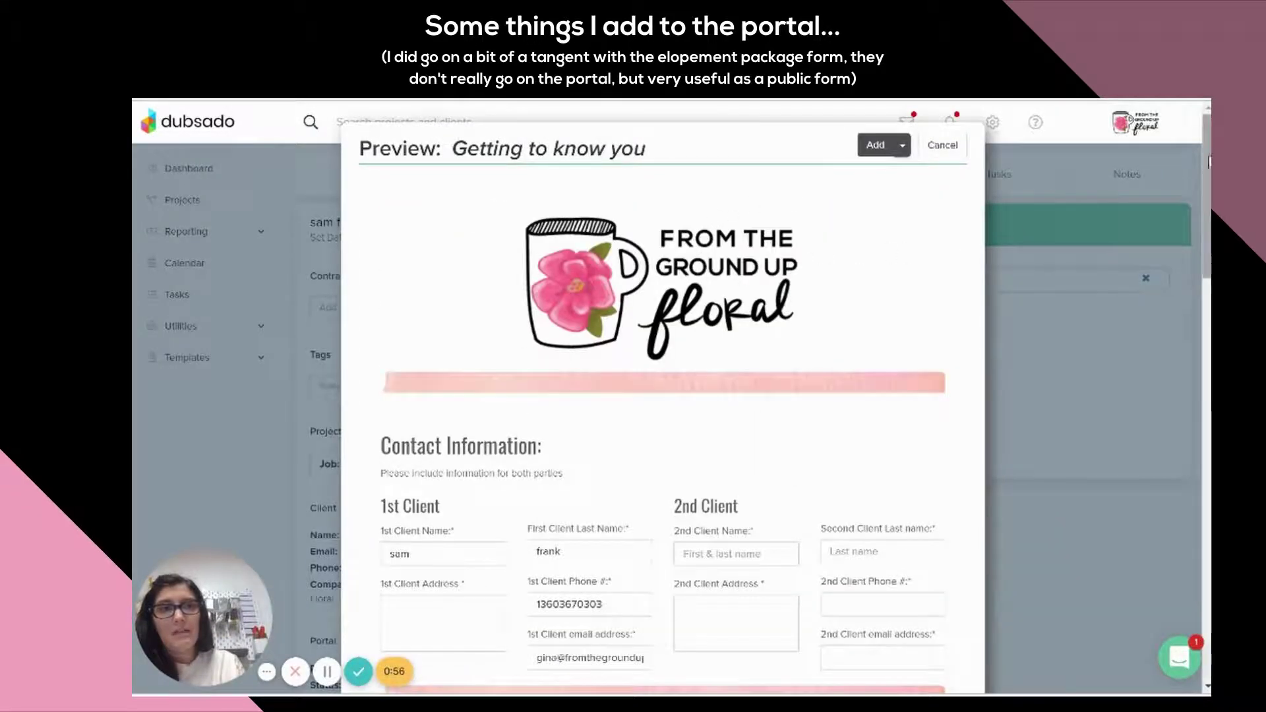
- Review the questionnaire's contact information, social media, after the wedding and wedding information sections
scroll(1209, 162, "down", 3)
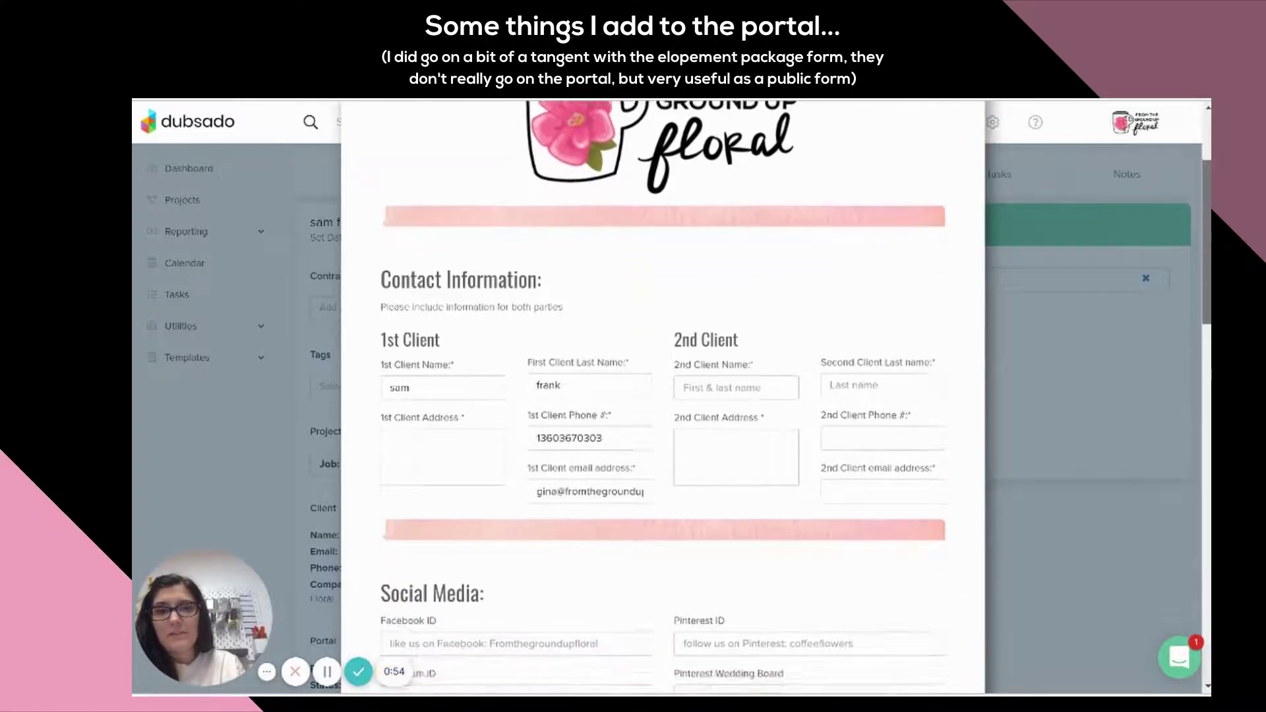
scroll(663, 395, "down", 3)
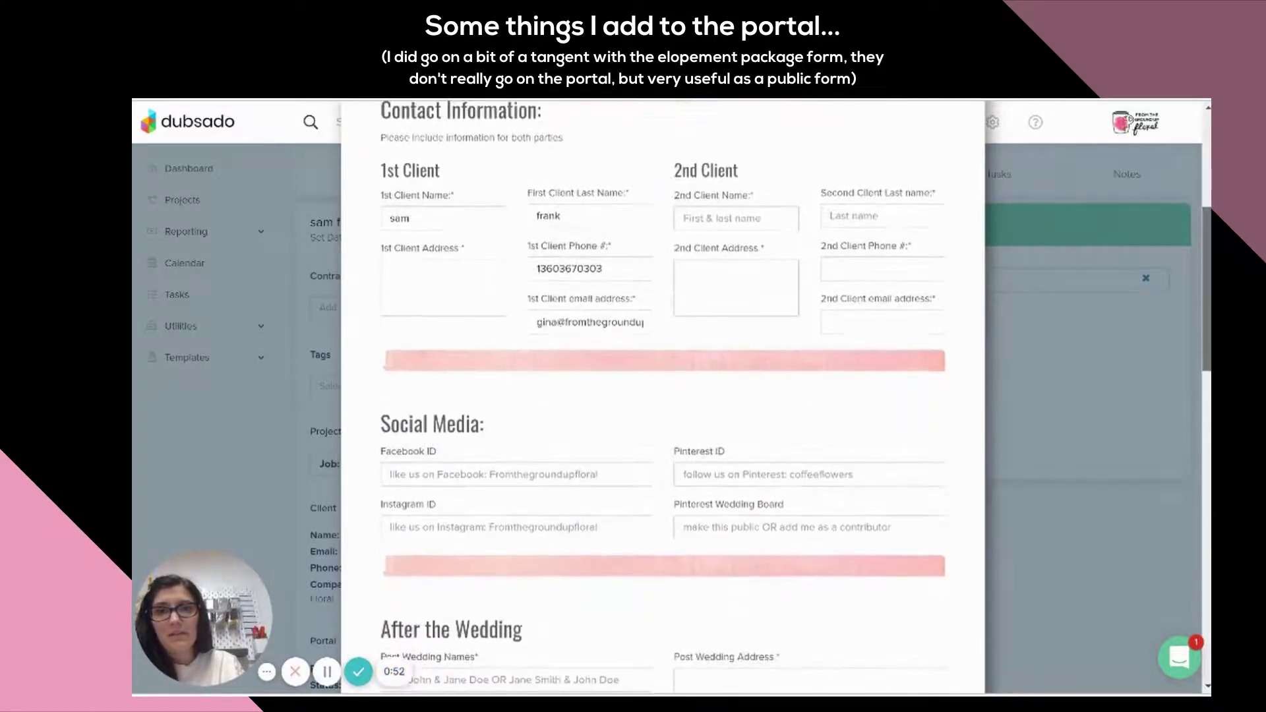
scroll(662, 395, "down", 3)
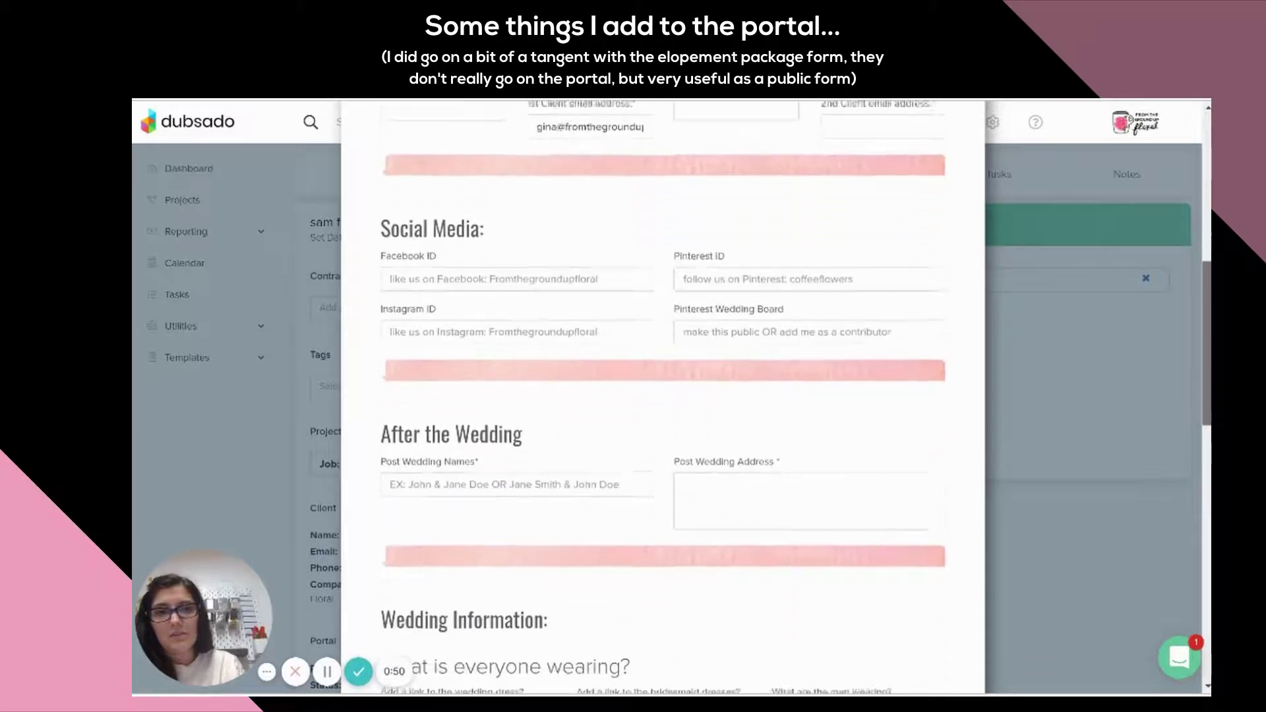
scroll(662, 396, "down", 3)
scroll(851, 264, "down", 2)
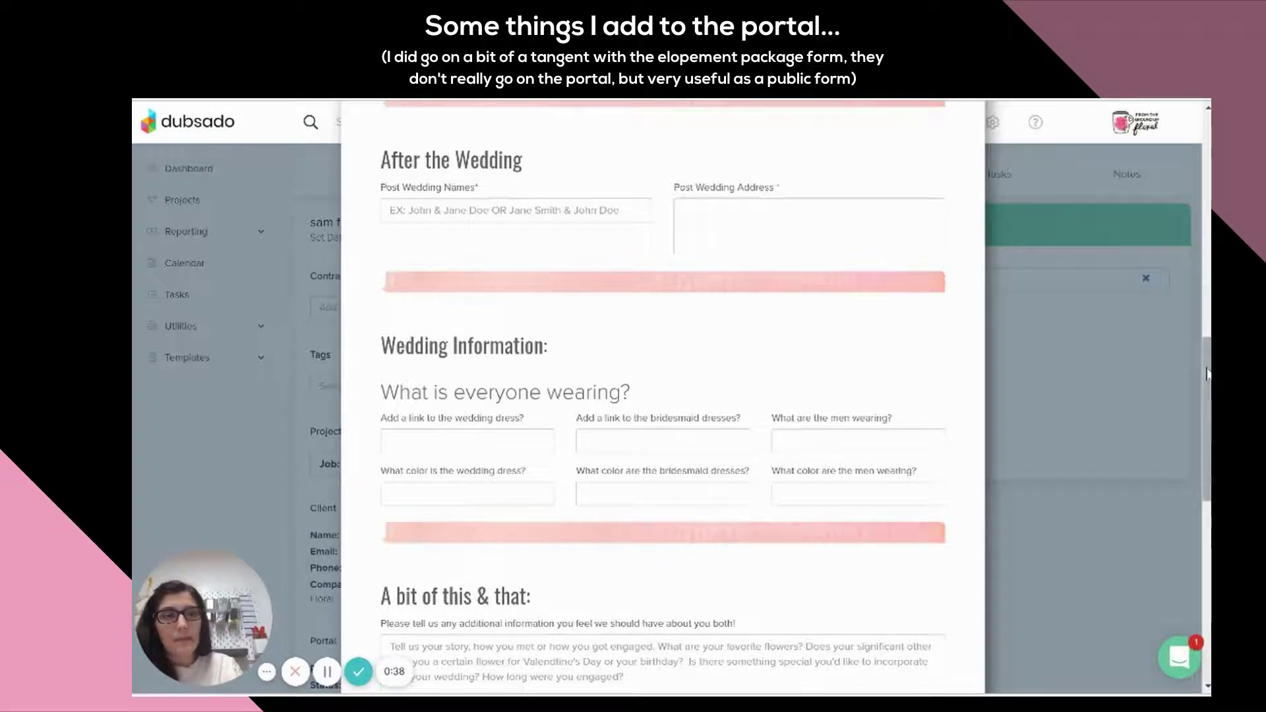
left_click_drag(1209, 374, 1208, 146)
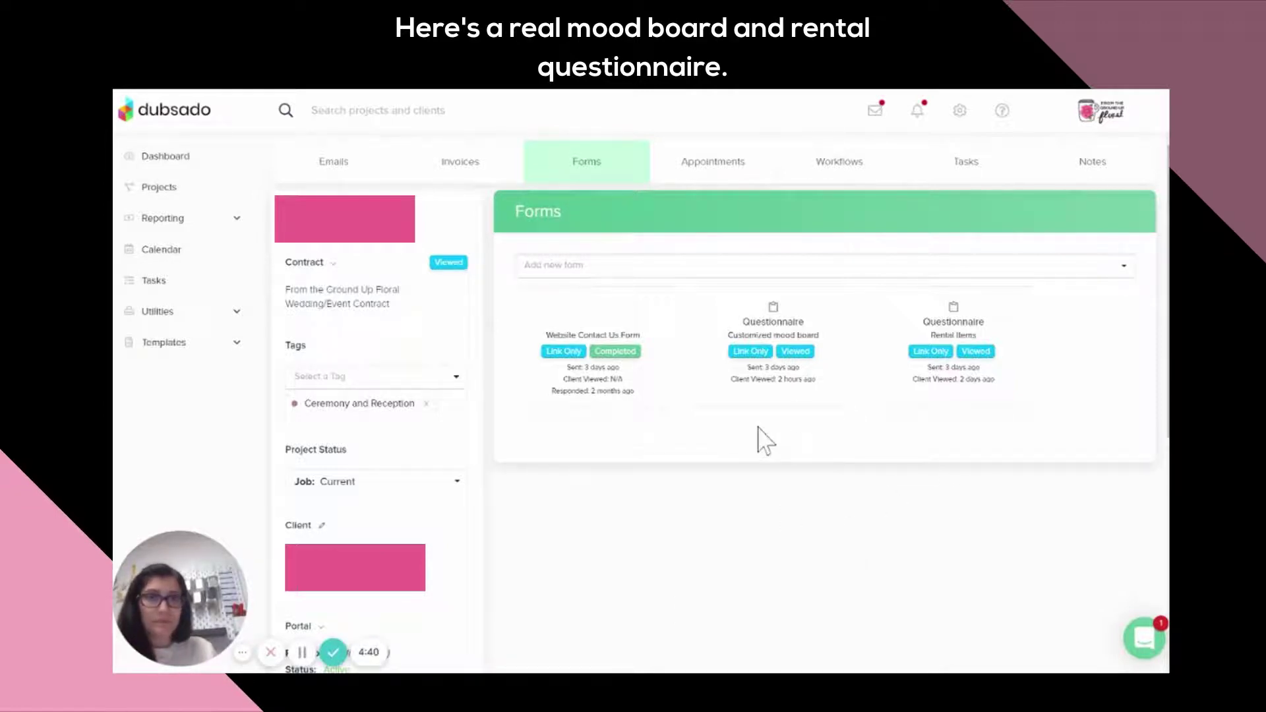
- Preview the "Customized mood board" questionnaire among the real wedding project's forms
mouse_move(580, 333)
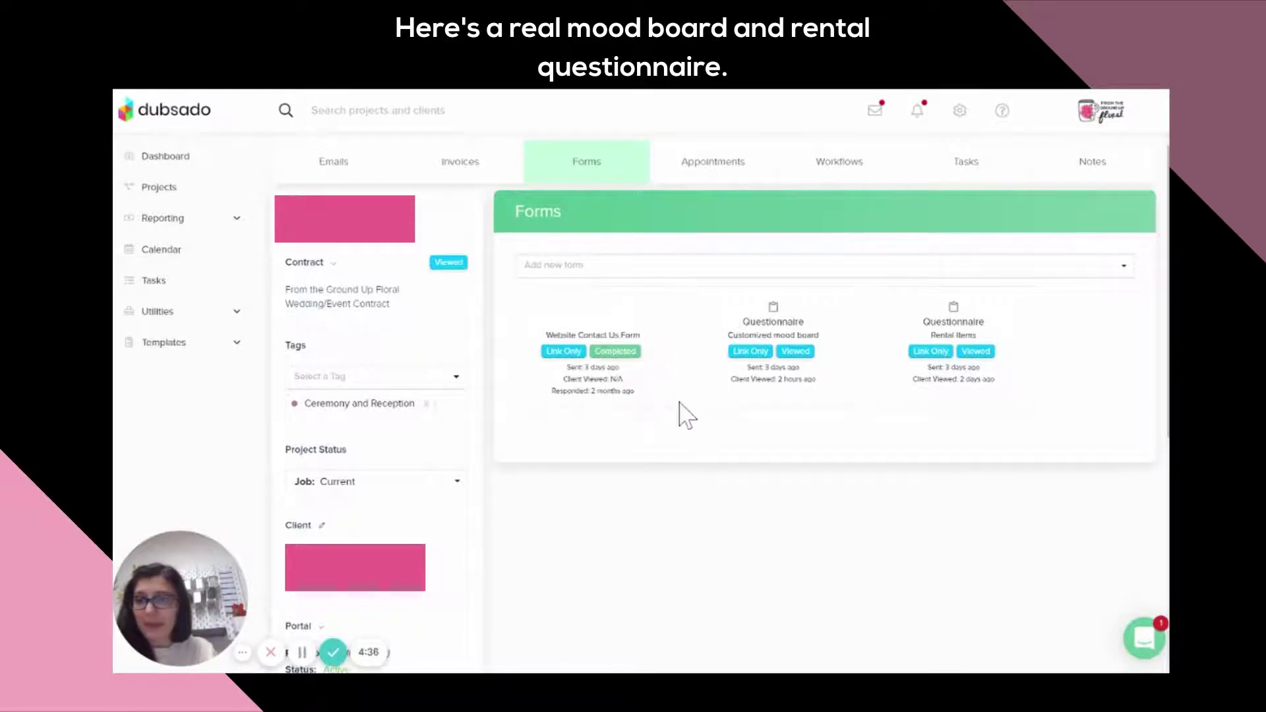
mouse_move(743, 401)
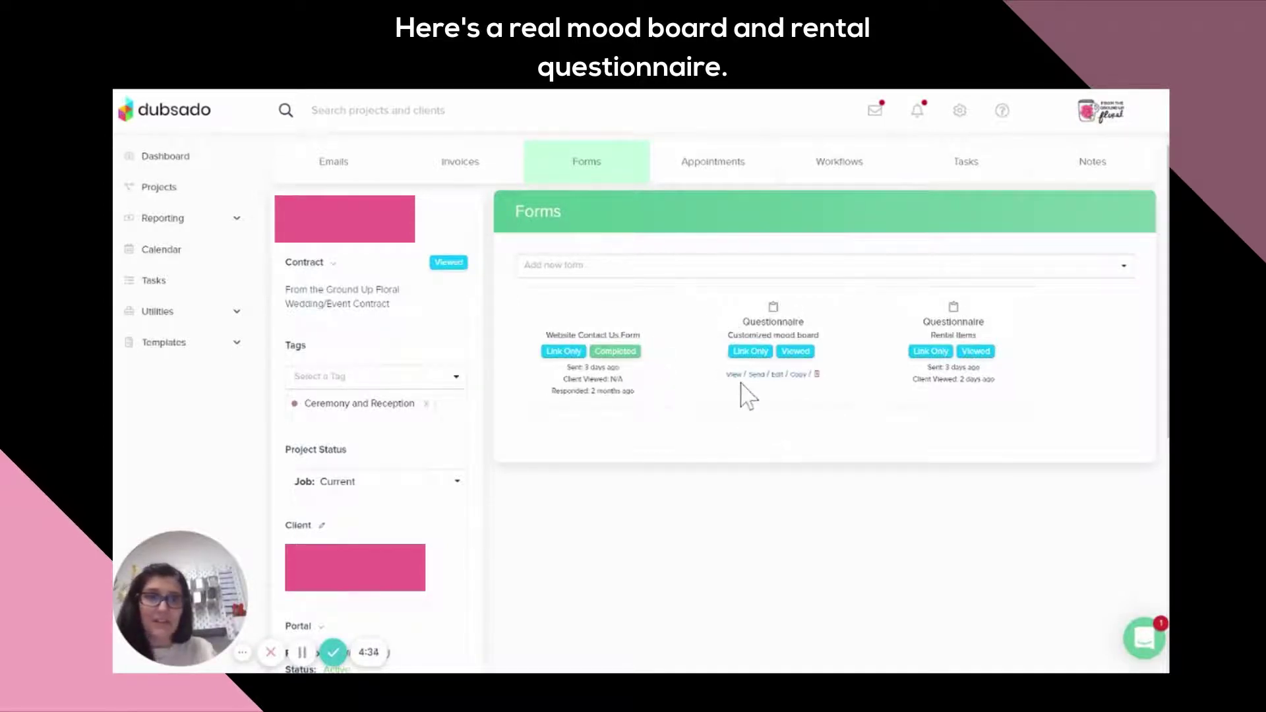
left_click(734, 375)
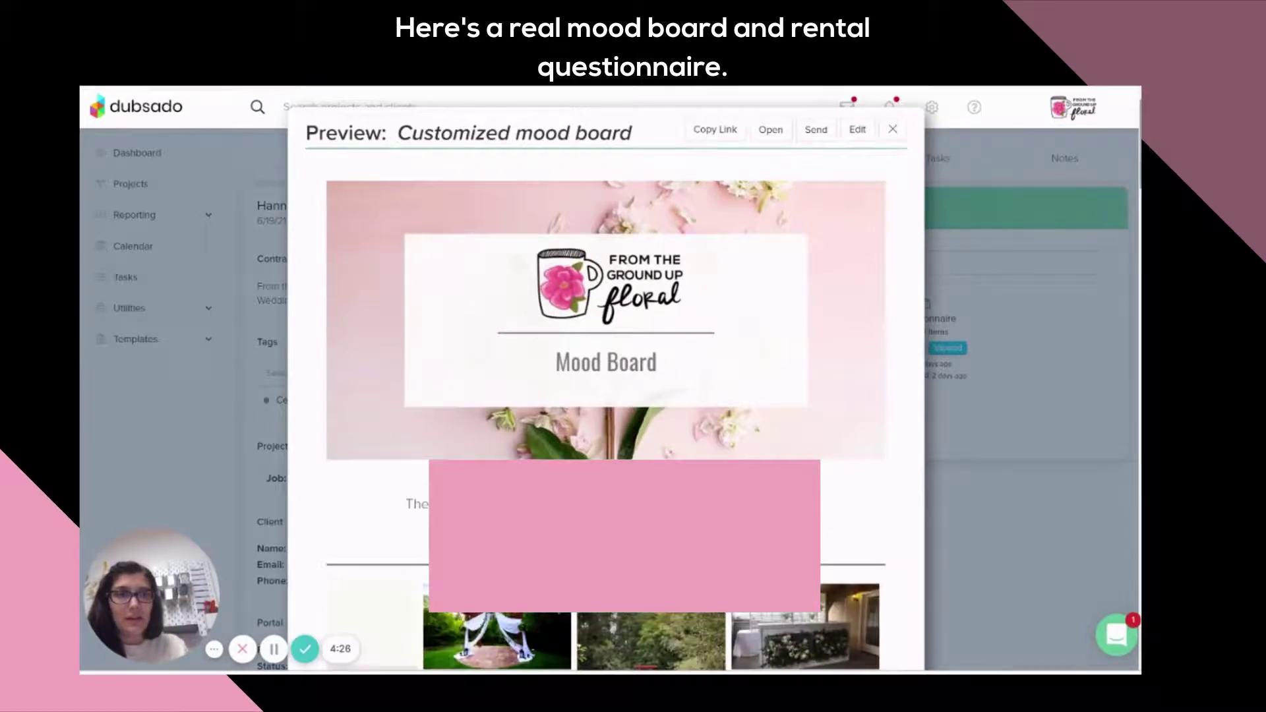
- Review the customized mood board's introduction and its color palette and style guide section
scroll(606, 396, "down", 3)
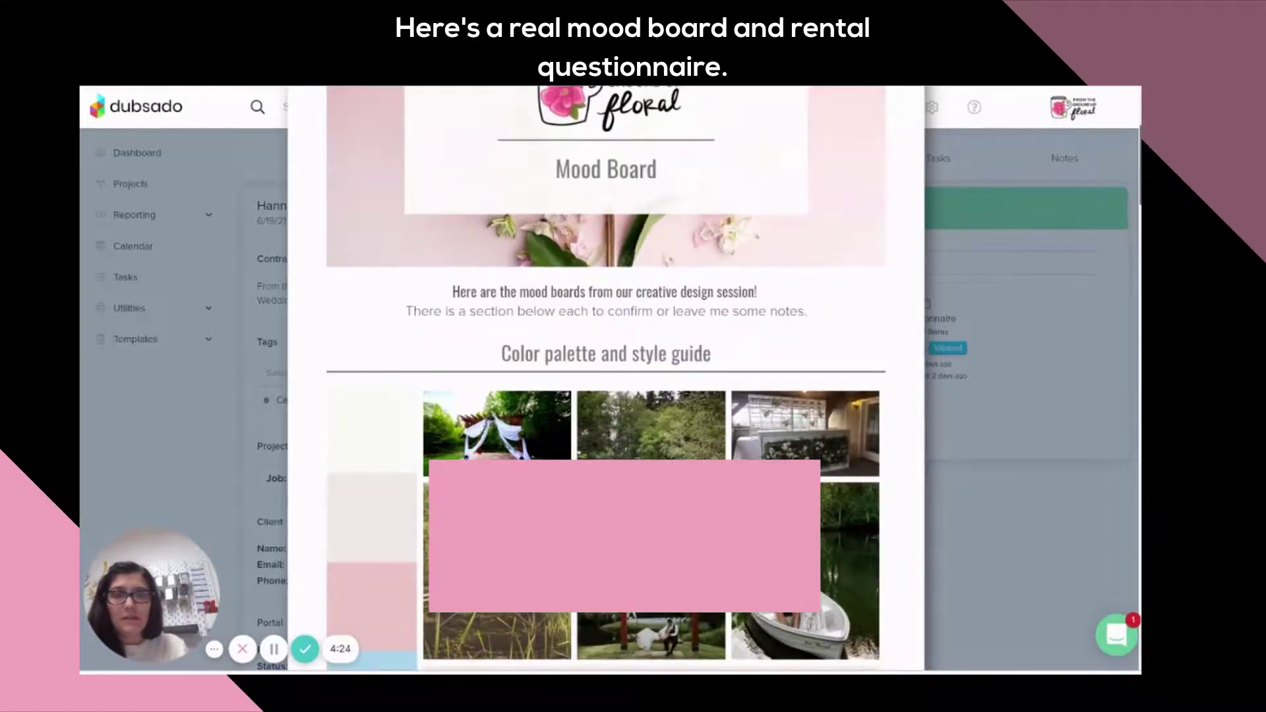
scroll(606, 396, "up", 3)
scroll(606, 396, "down", 3)
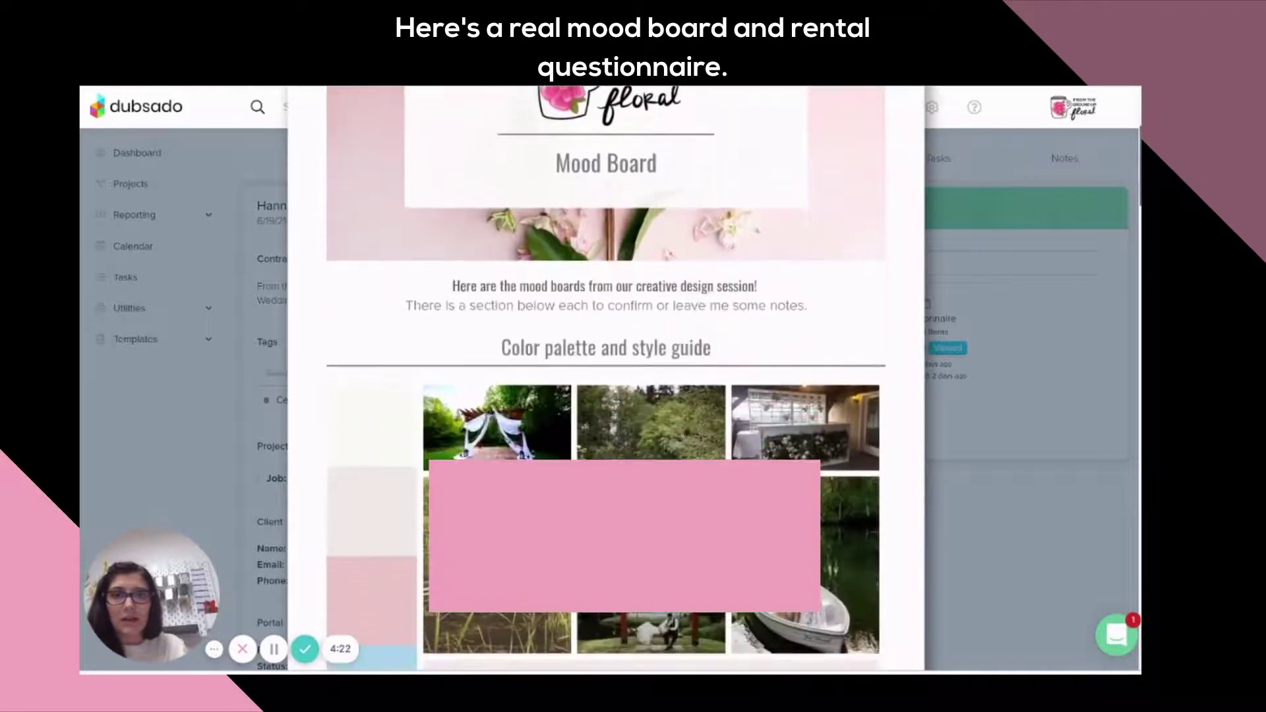
scroll(606, 396, "down", 3)
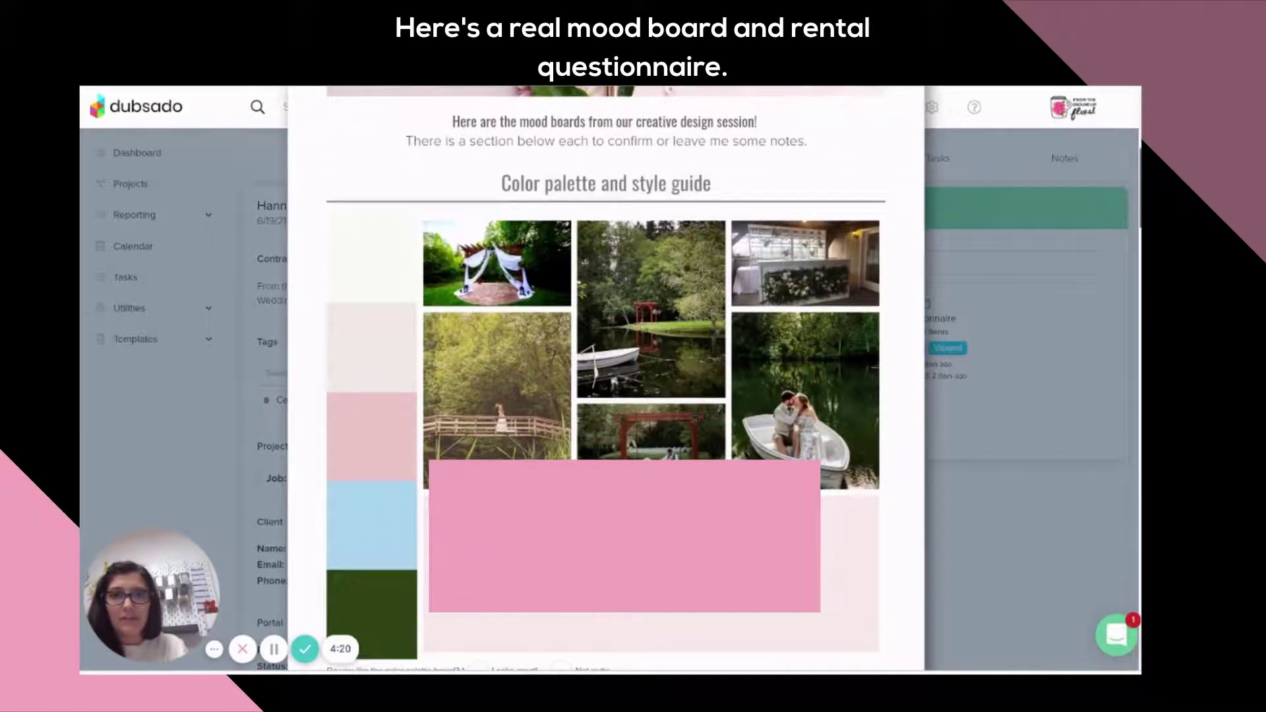
scroll(606, 396, "down", 1)
scroll(606, 396, "down", 1)
scroll(606, 396, "up", 2)
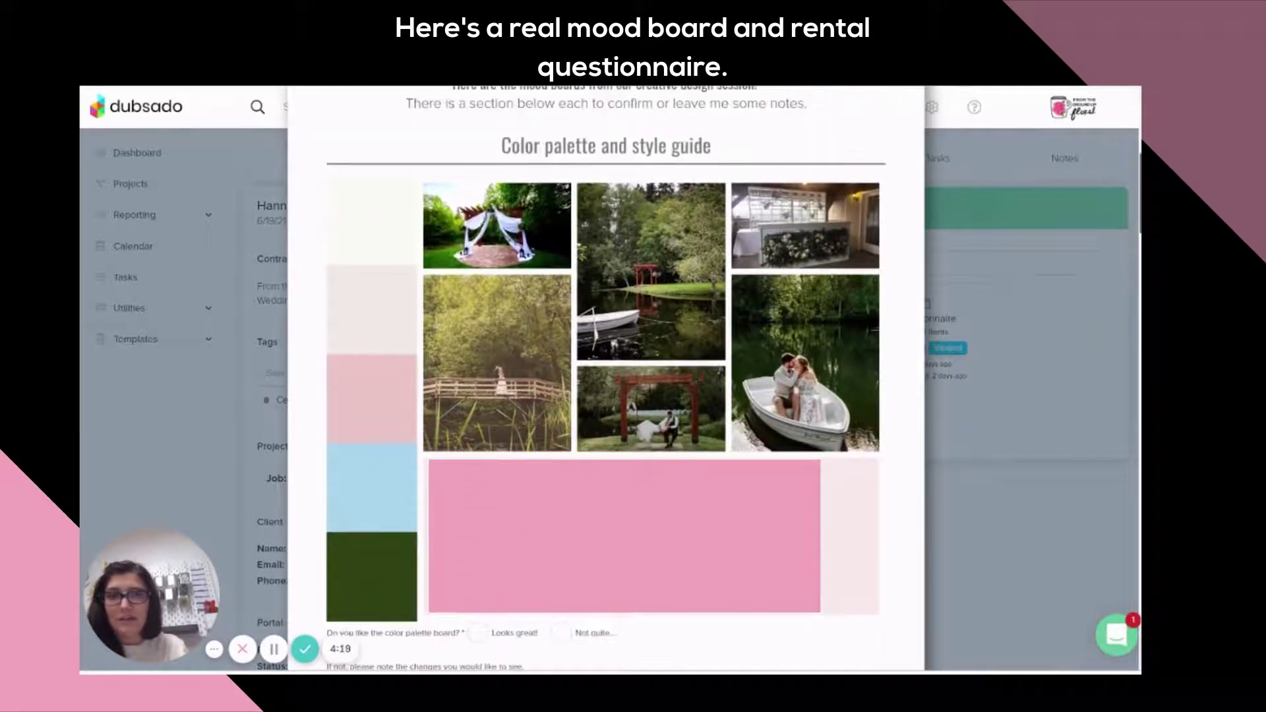
- Examine the mood board's inspired floral and foliage section with its approval, changes and allergies questions
scroll(795, 215, "down", 1)
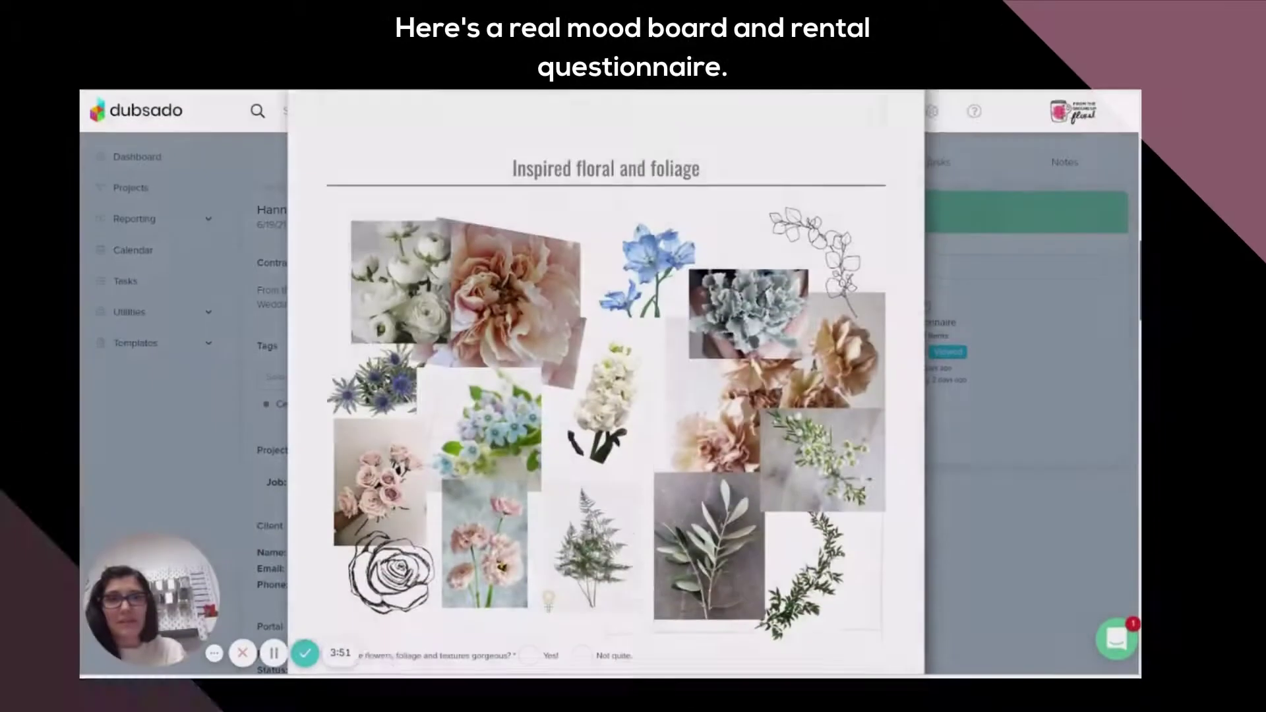
scroll(605, 383, "down", 2)
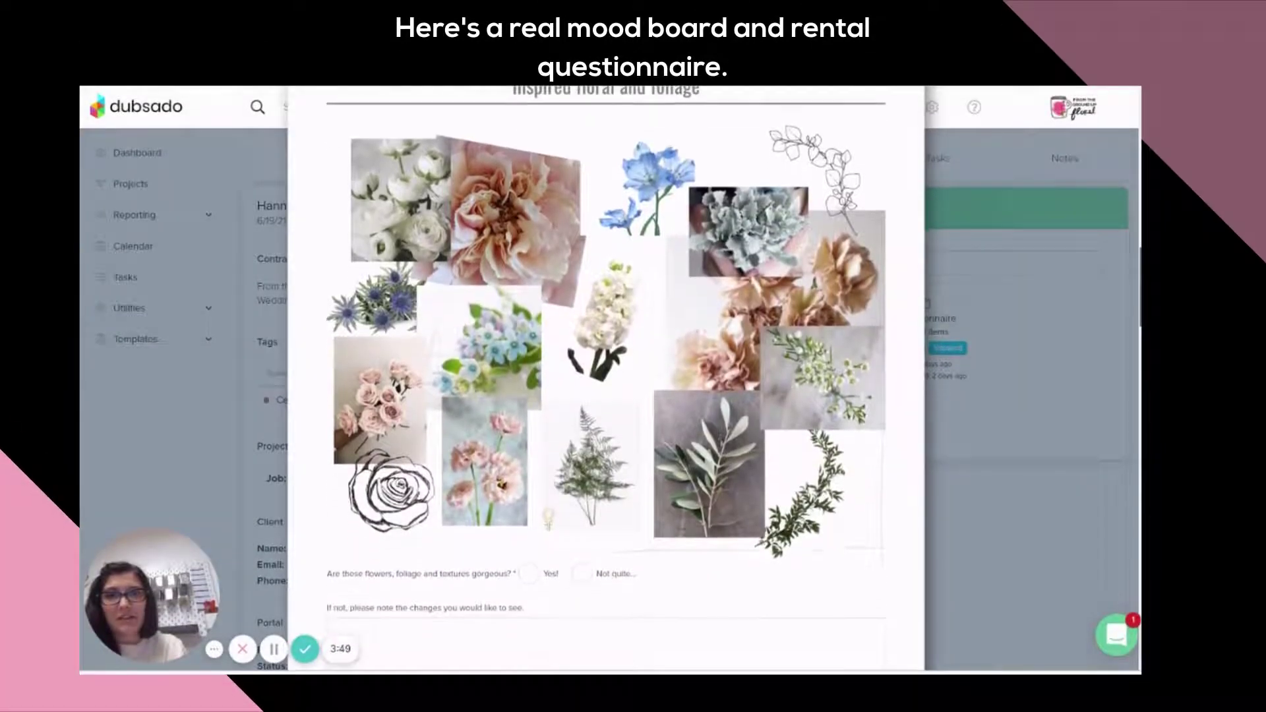
scroll(605, 382, "down", 2)
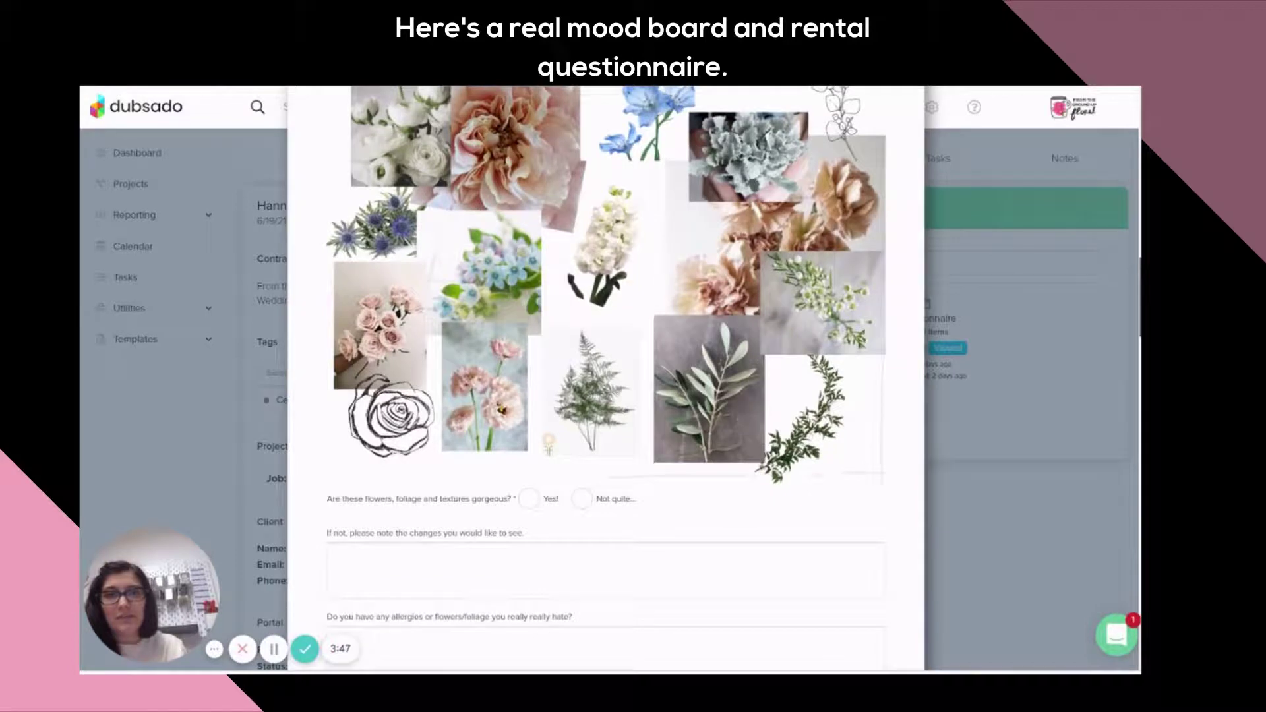
scroll(606, 383, "up", 3)
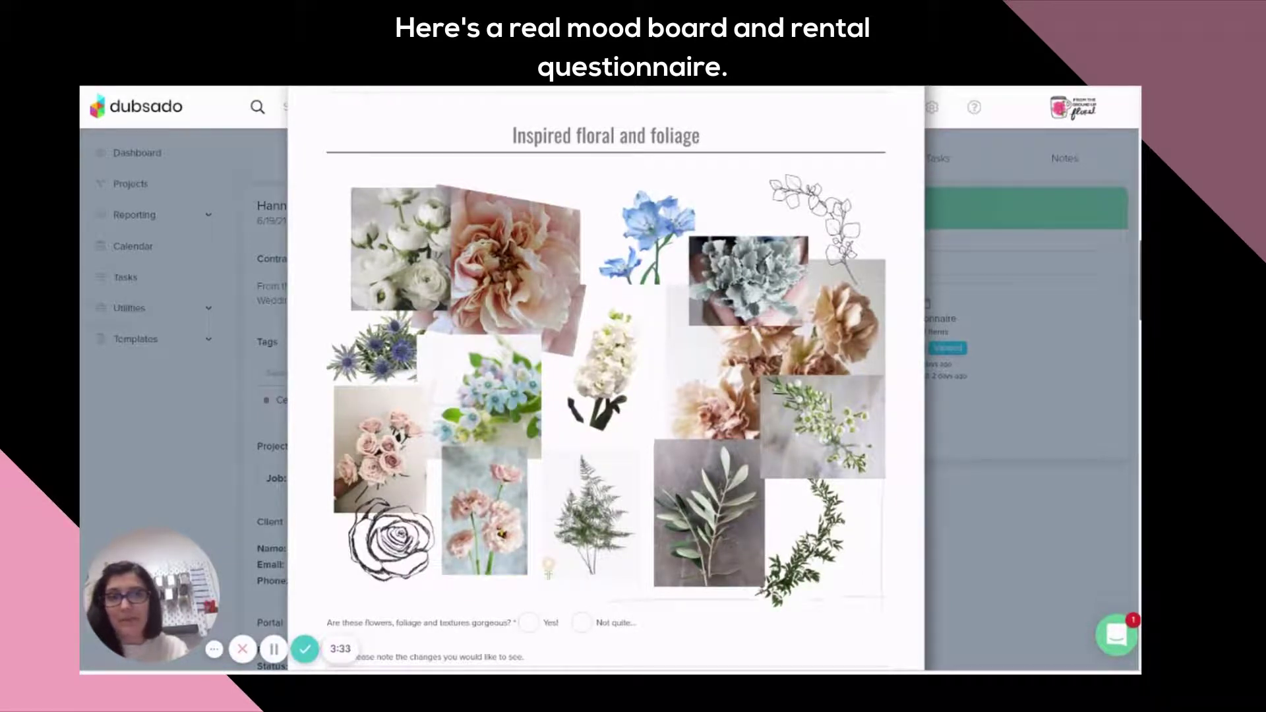
scroll(605, 389, "down", 3)
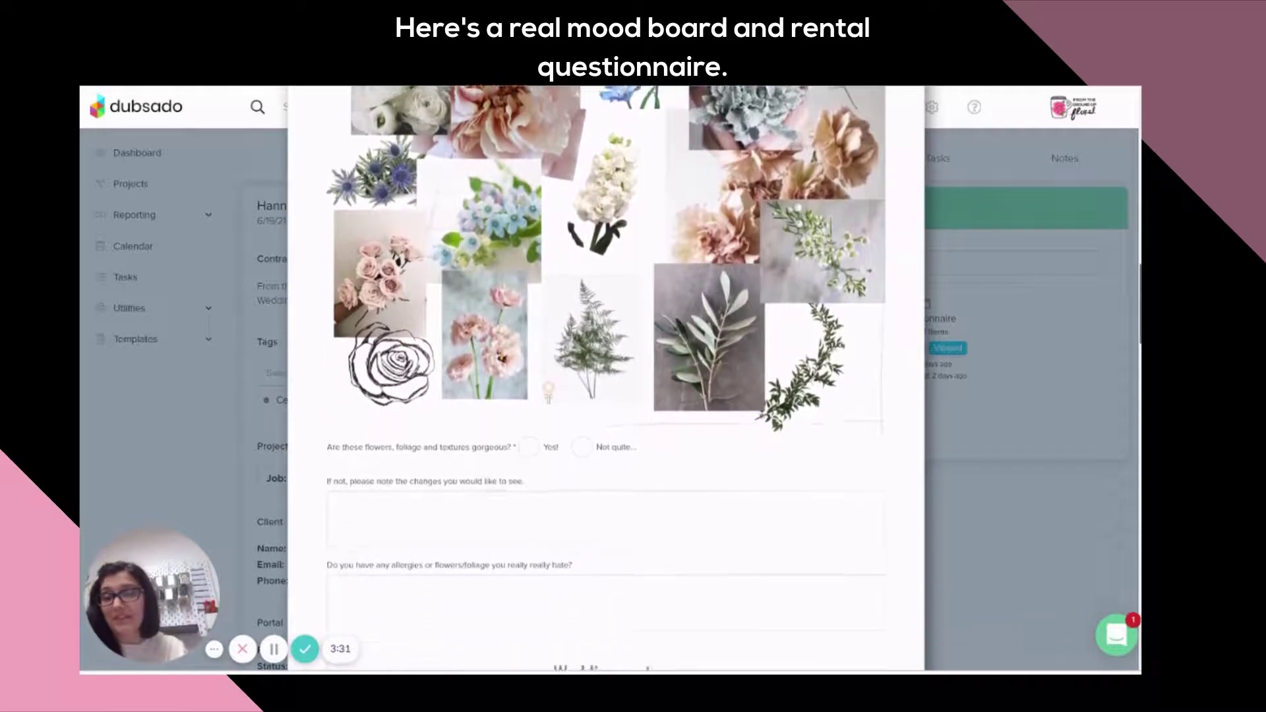
scroll(605, 376, "down", 4)
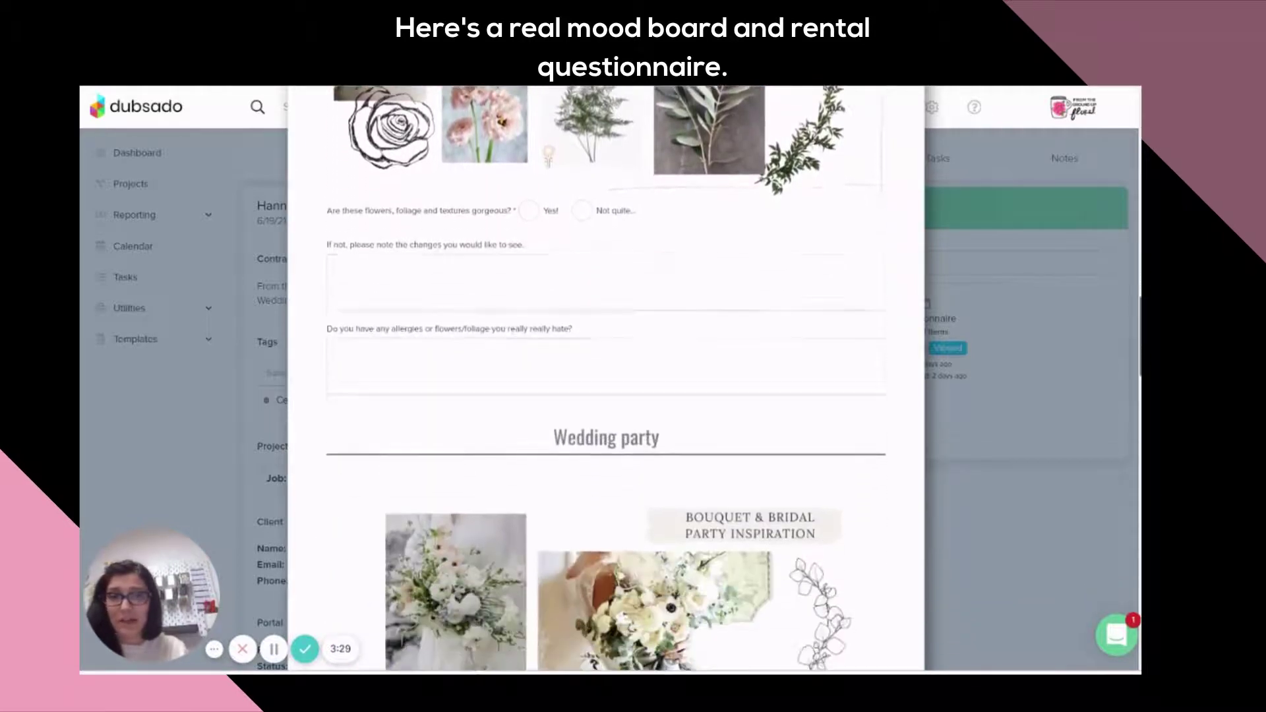
- Review the mood board's wedding party section with the bouquet and bridal party inspiration and feedback questions
scroll(606, 376, "down", 2)
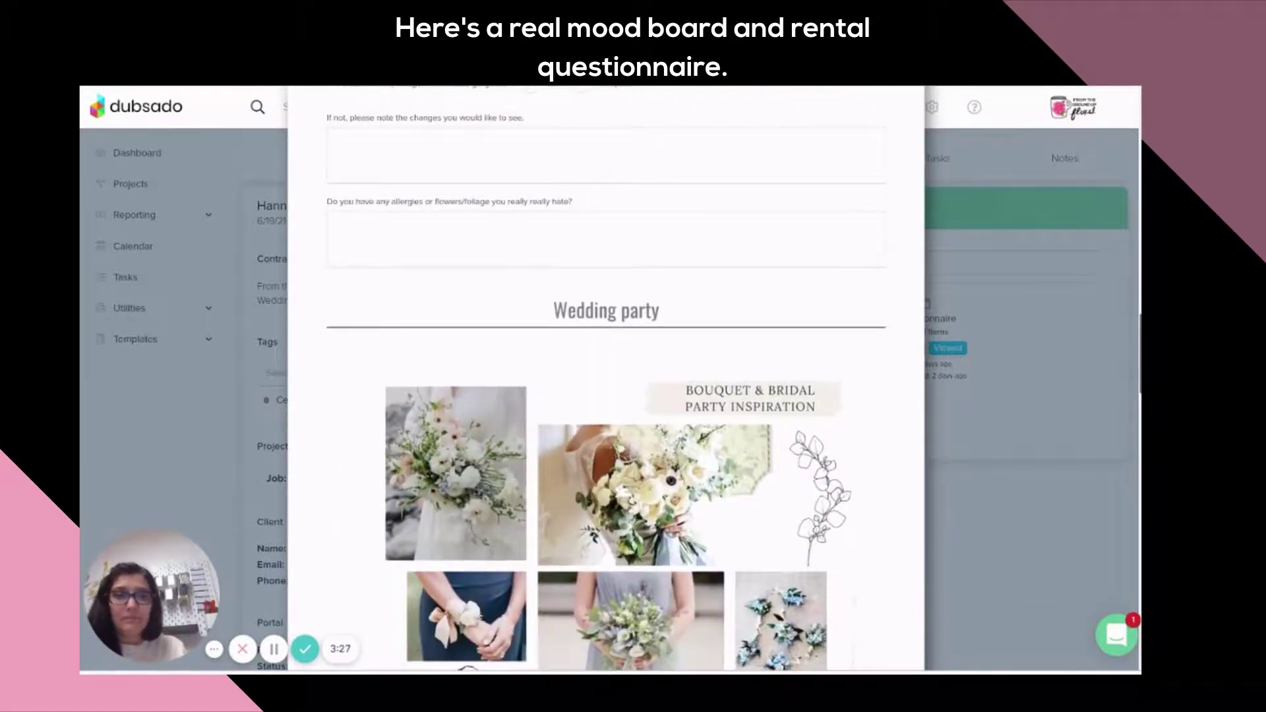
scroll(605, 389, "down", 2)
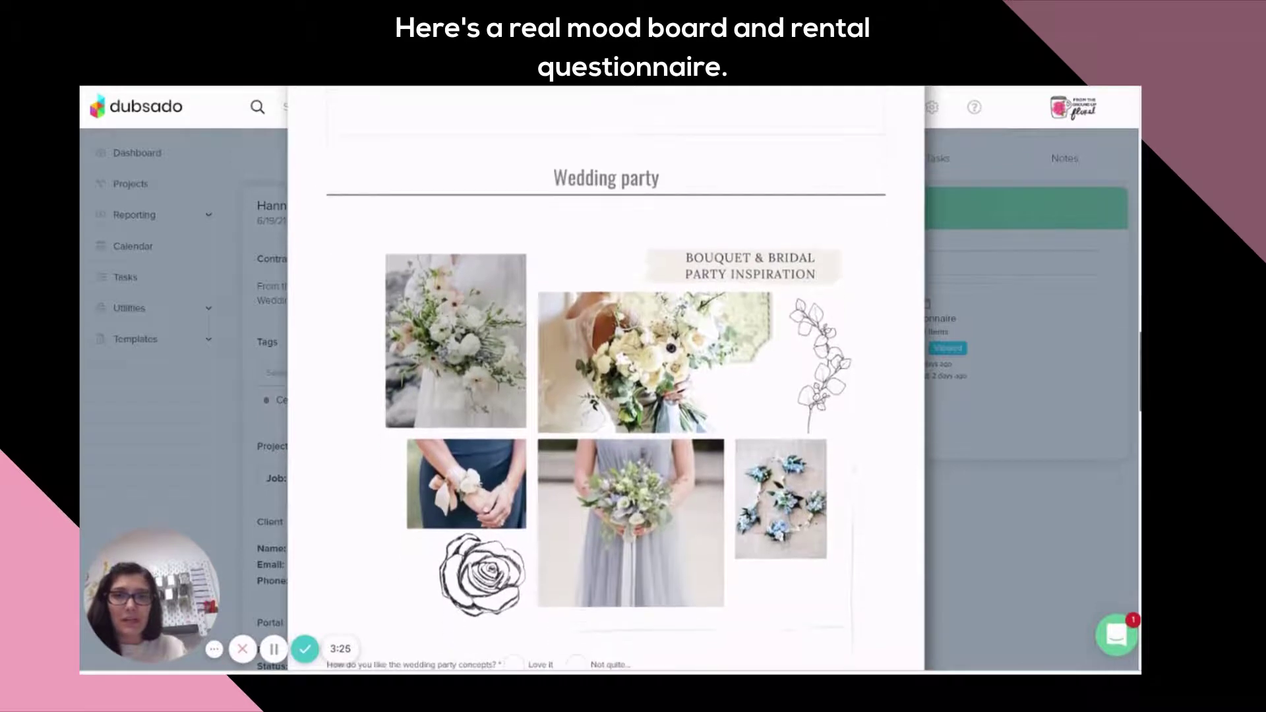
scroll(605, 389, "down", 1)
scroll(606, 376, "down", 3)
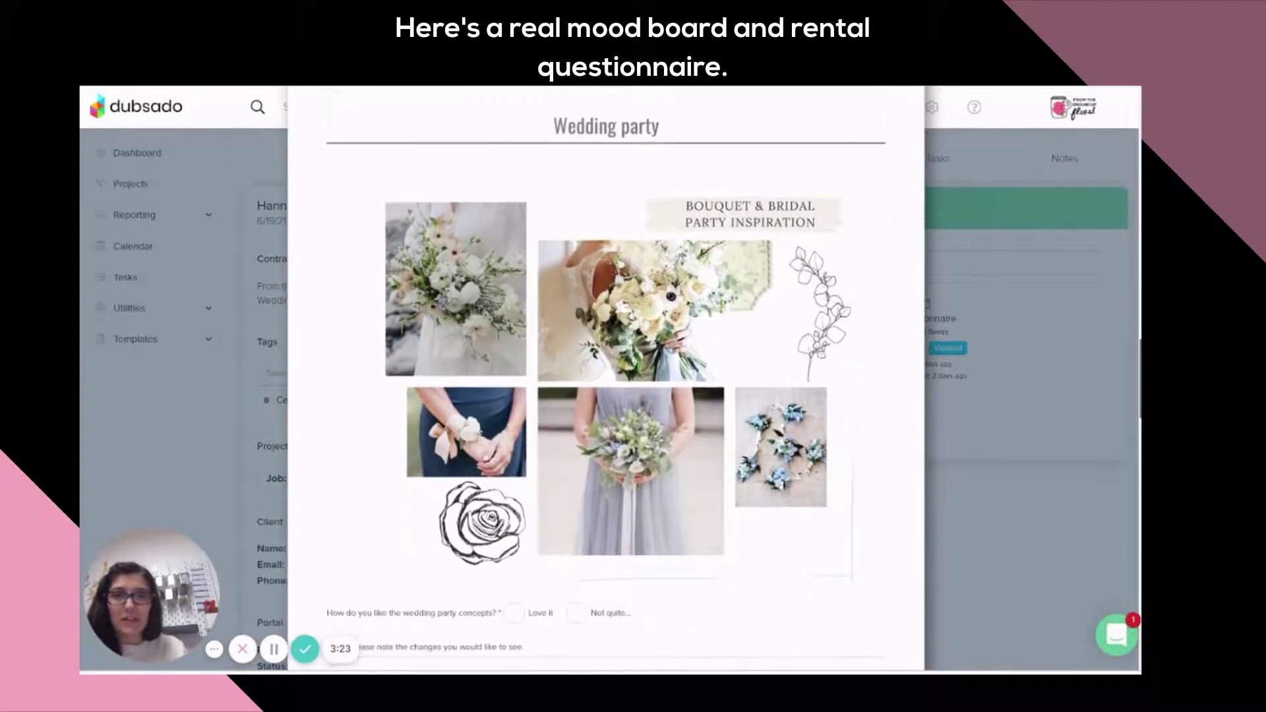
scroll(606, 380, "down", 5)
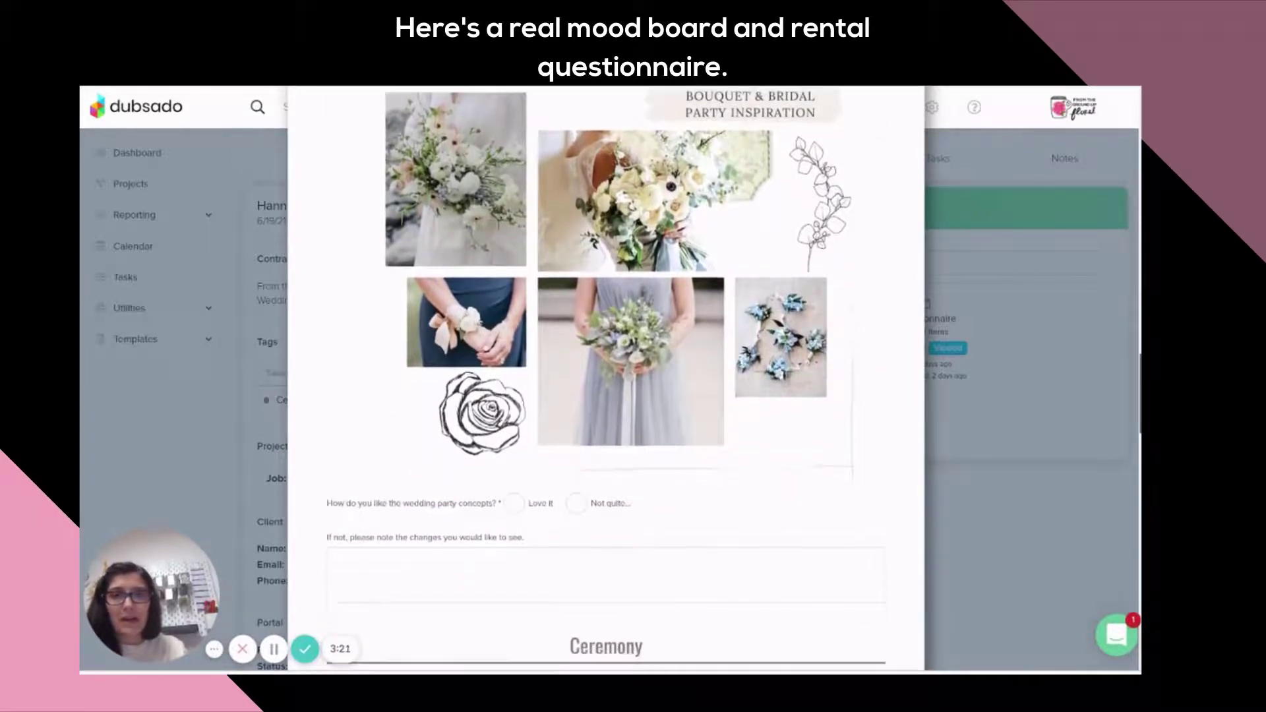
- Review the mood board's ceremony images and feedback questions, and the reception section's centerpiece styles
scroll(606, 380, "down", 5)
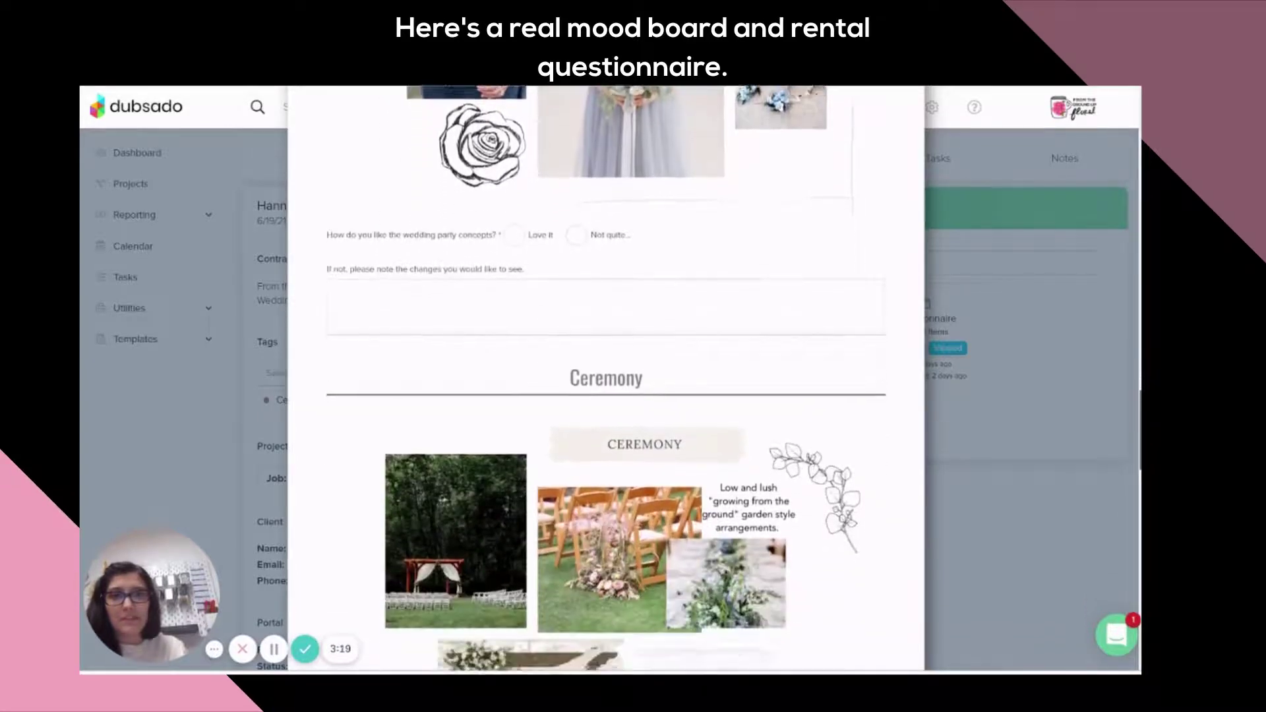
scroll(606, 380, "down", 3)
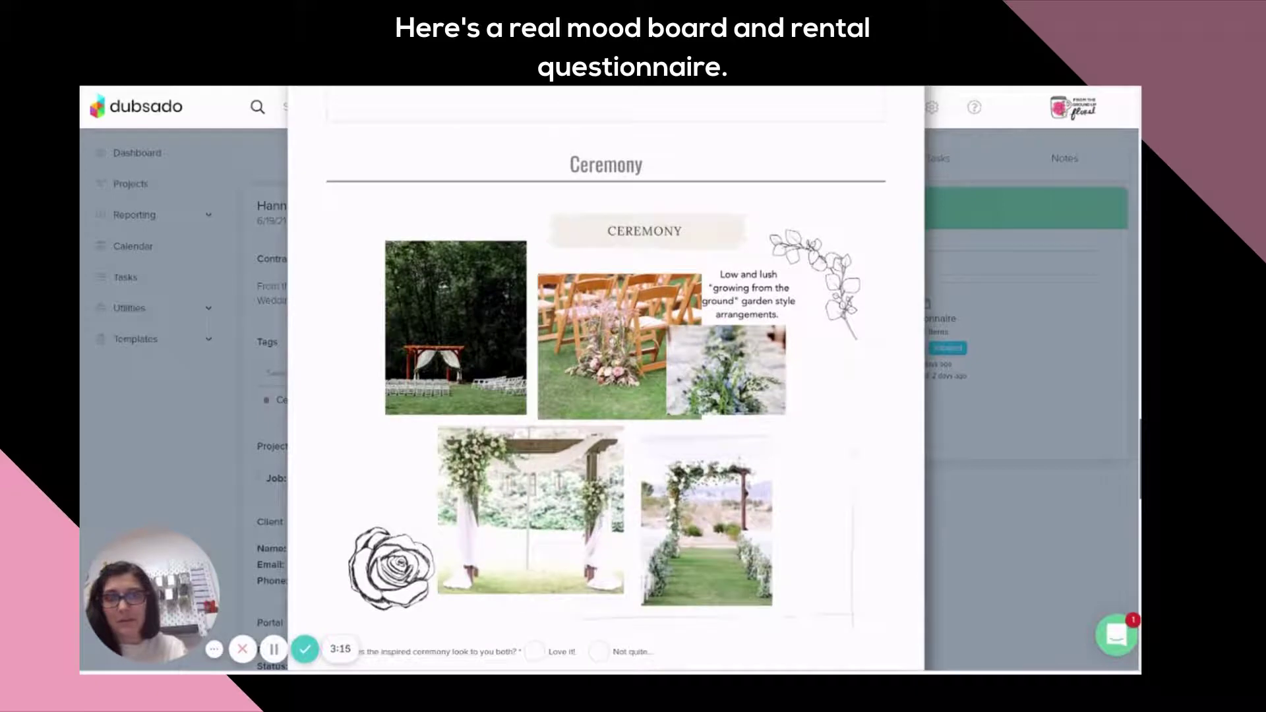
scroll(606, 379, "down", 1)
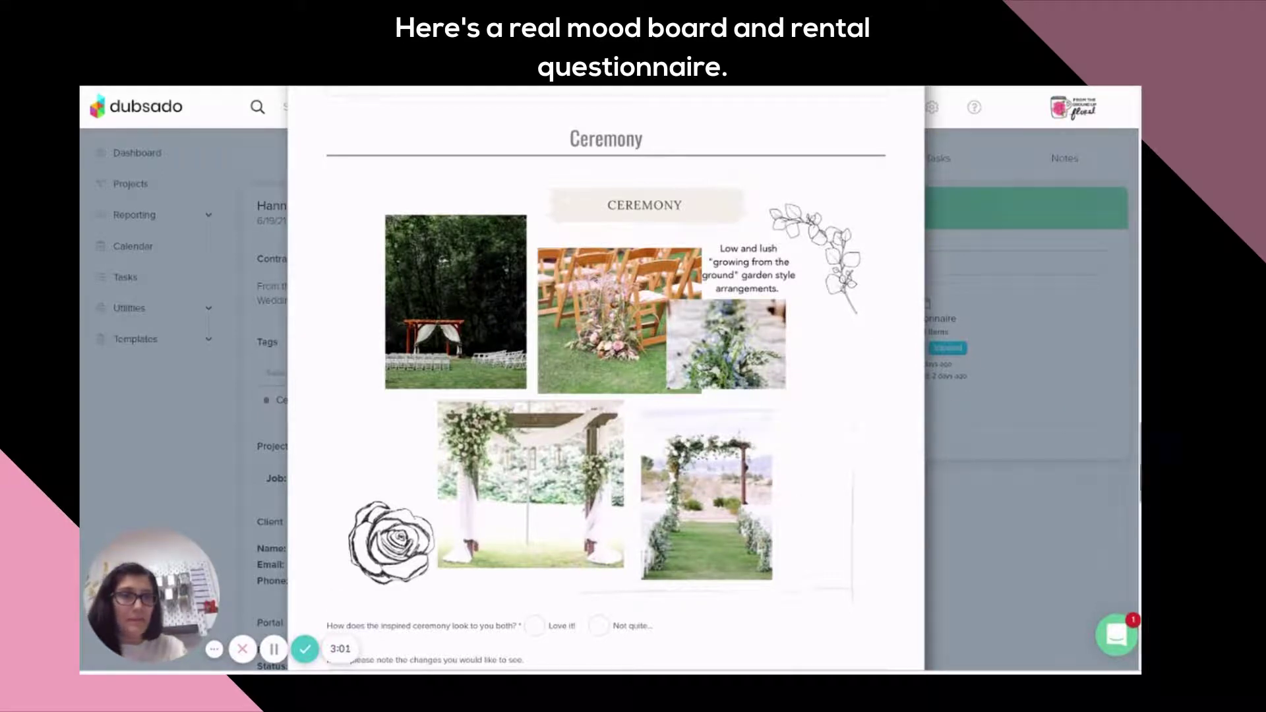
scroll(606, 379, "down", 5)
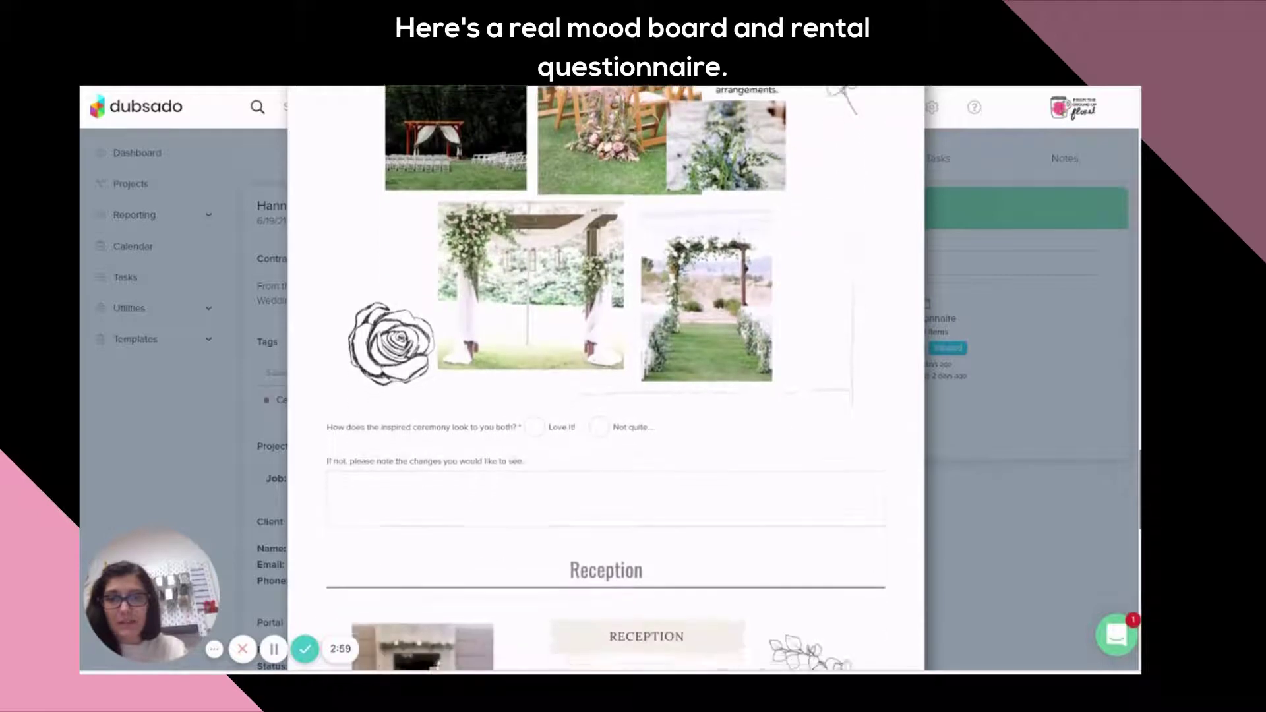
scroll(606, 379, "down", 5)
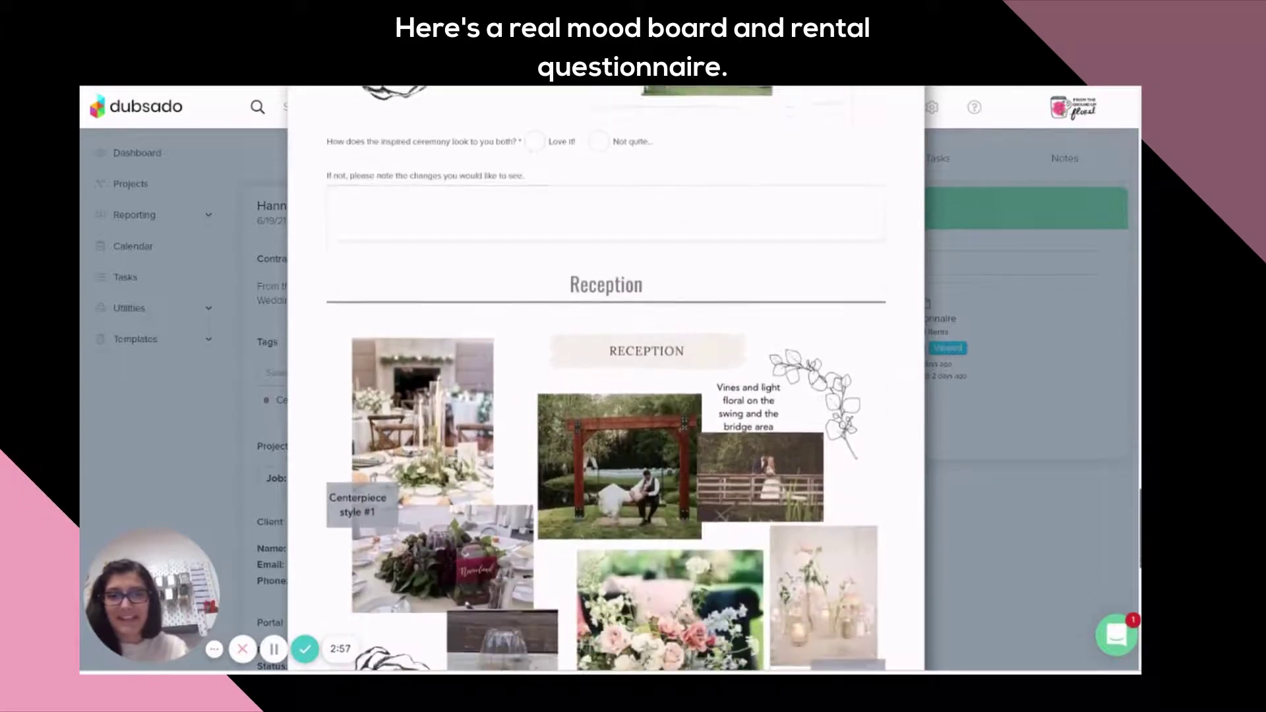
scroll(606, 379, "up", 1)
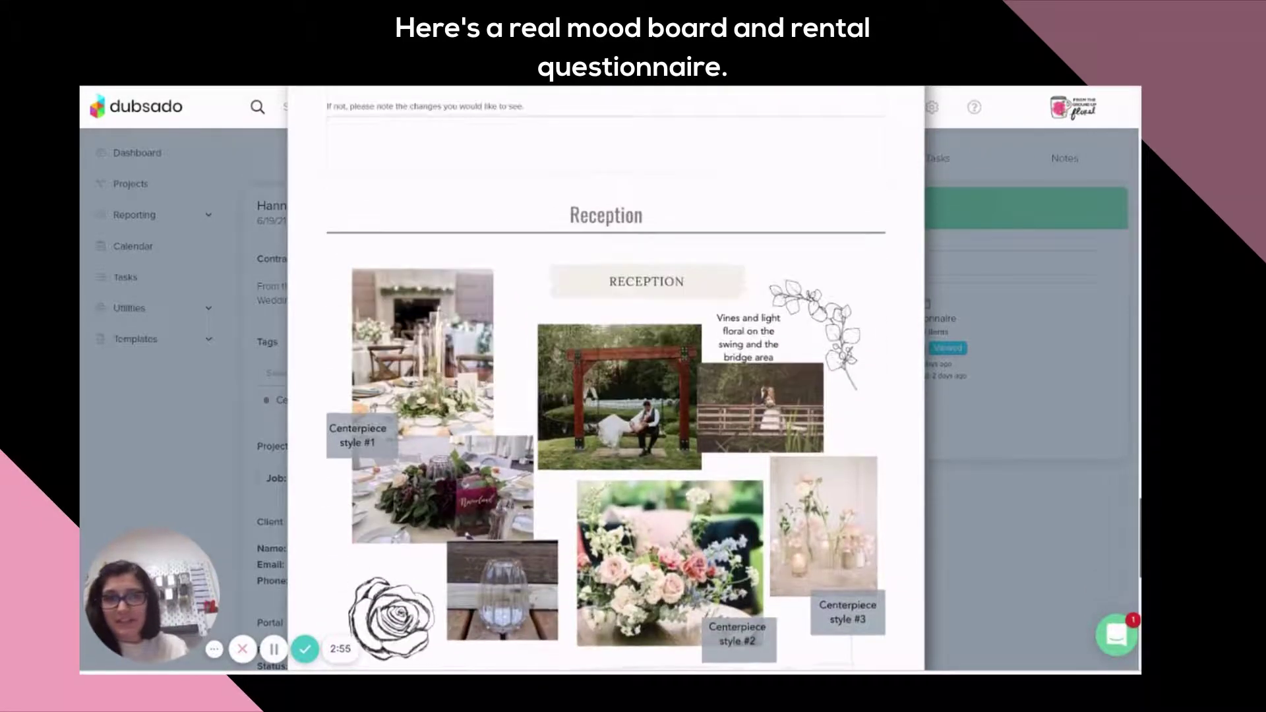
- Review the mood board's reception feedback questions and closing thank-you section, and close the questionnaire preview
scroll(606, 379, "down", 2)
scroll(606, 380, "down", 3)
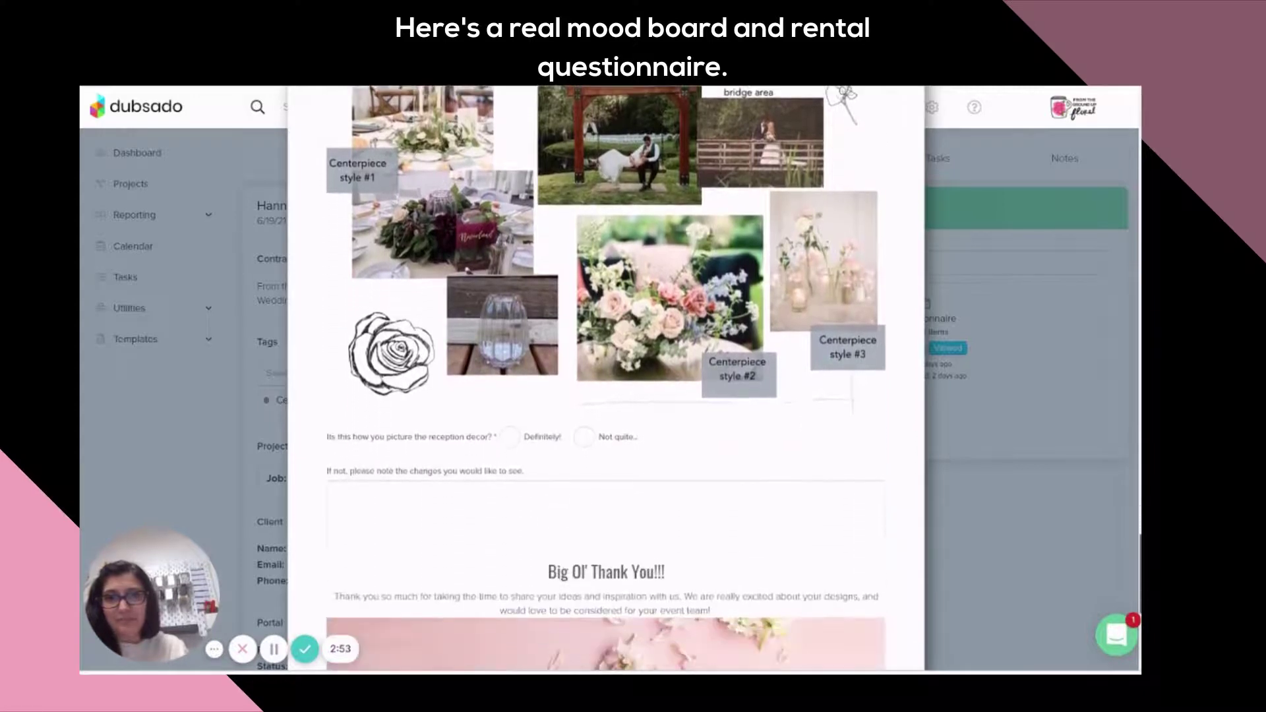
scroll(606, 380, "down", 1)
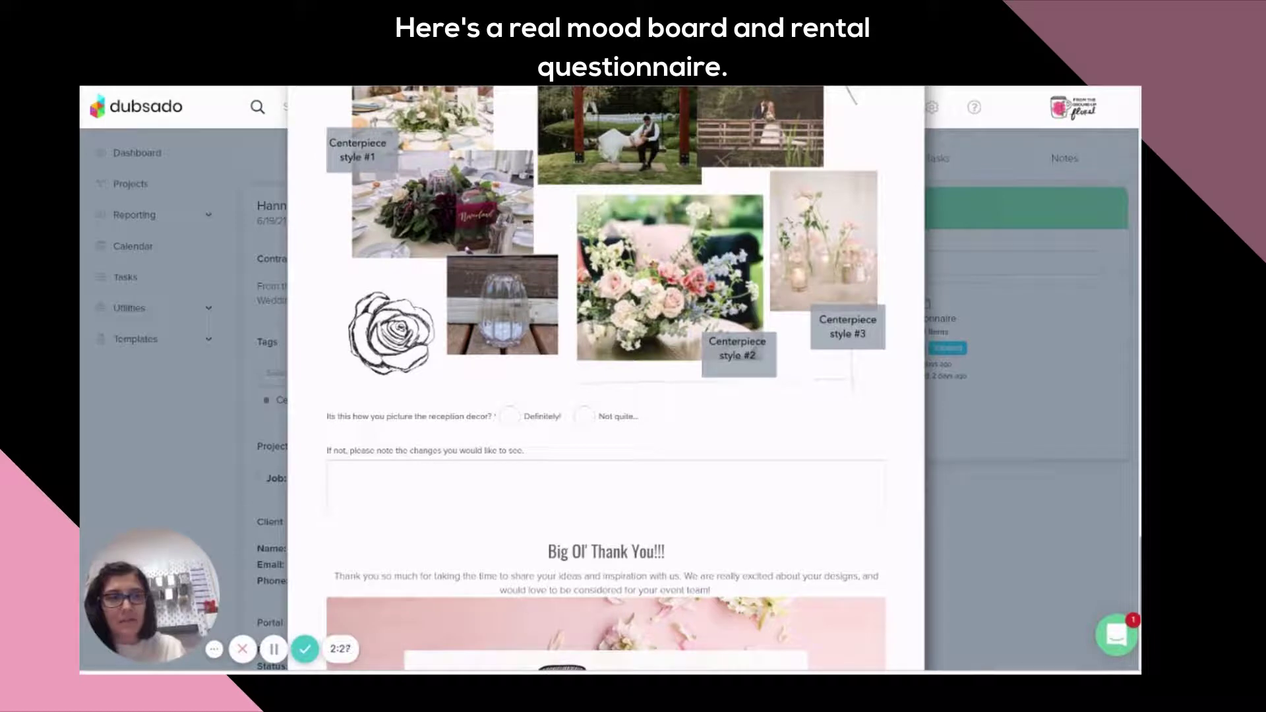
scroll(605, 379, "down", 5)
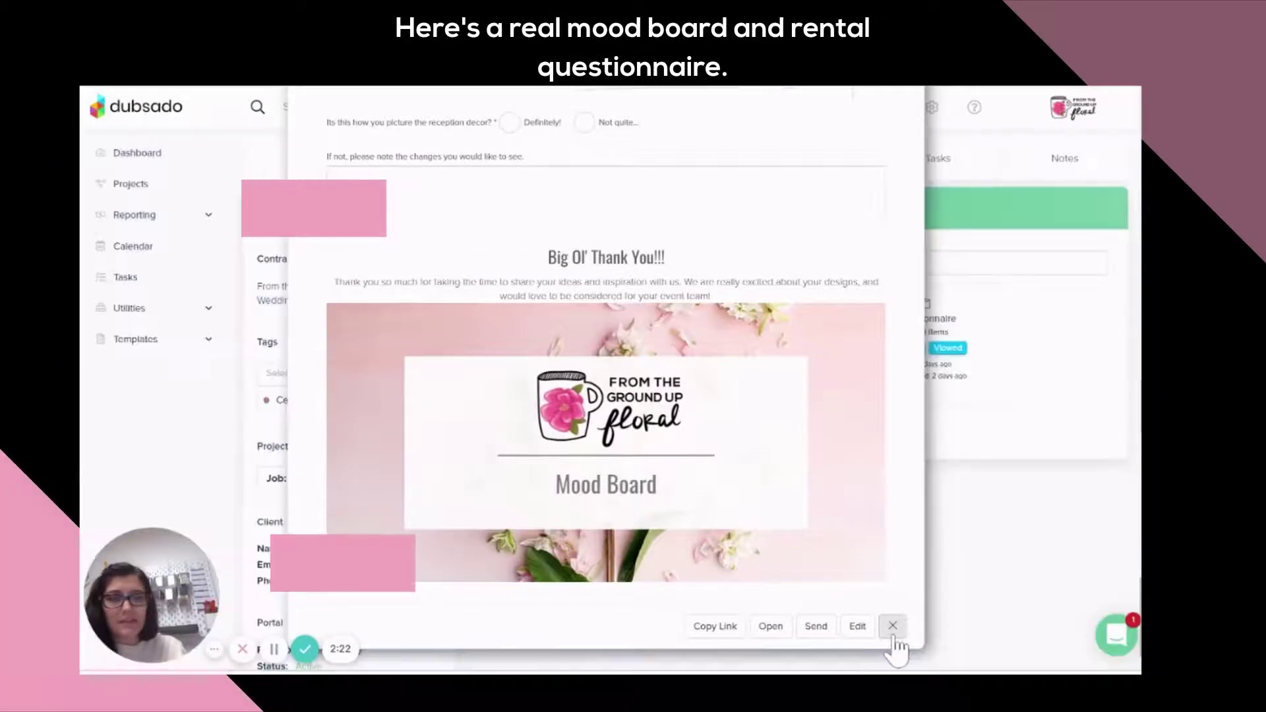
left_click(893, 645)
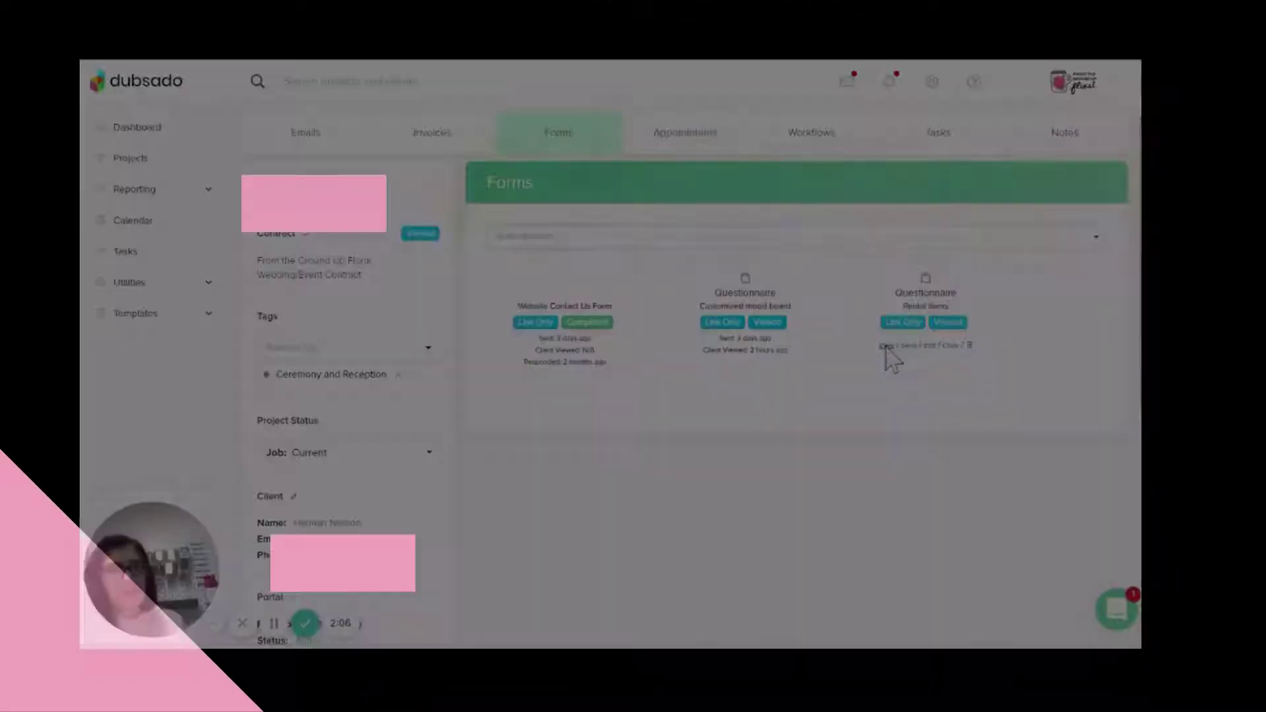
- Preview the Rental Items questionnaire and examine its Rose gold+Blush and Copper vases and Votives sections
left_click(886, 371)
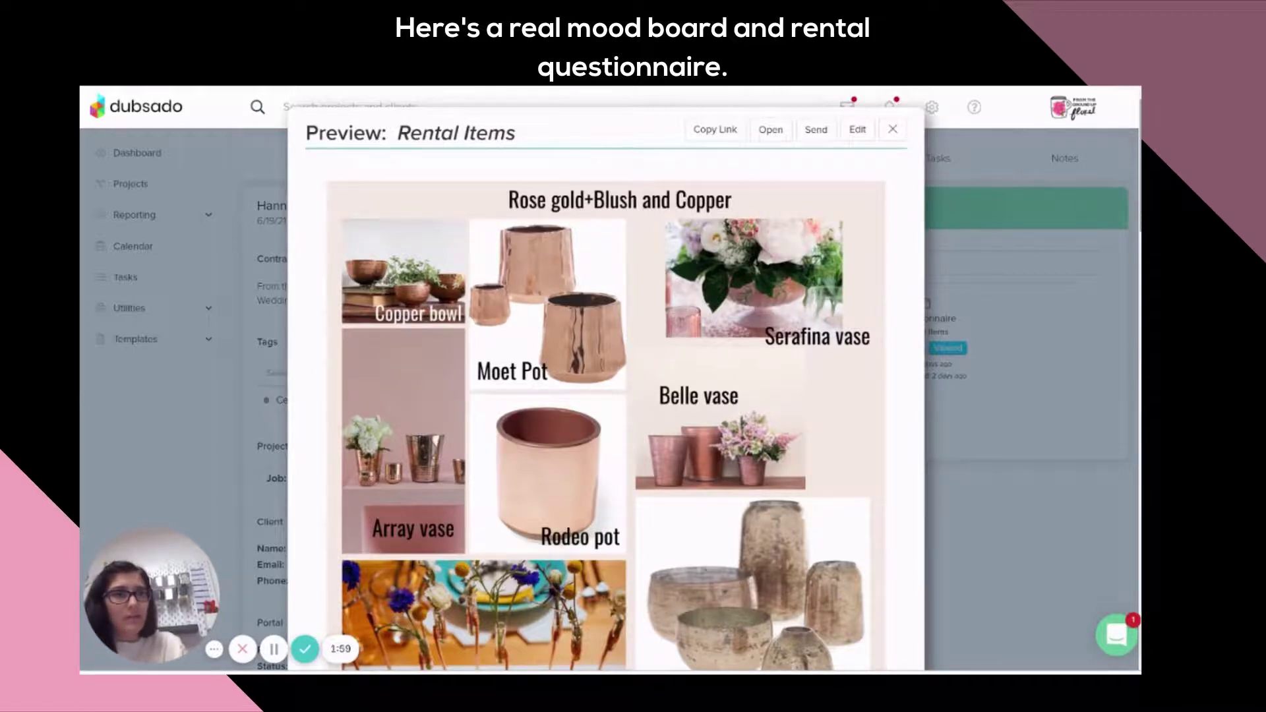
scroll(606, 396, "down", 3)
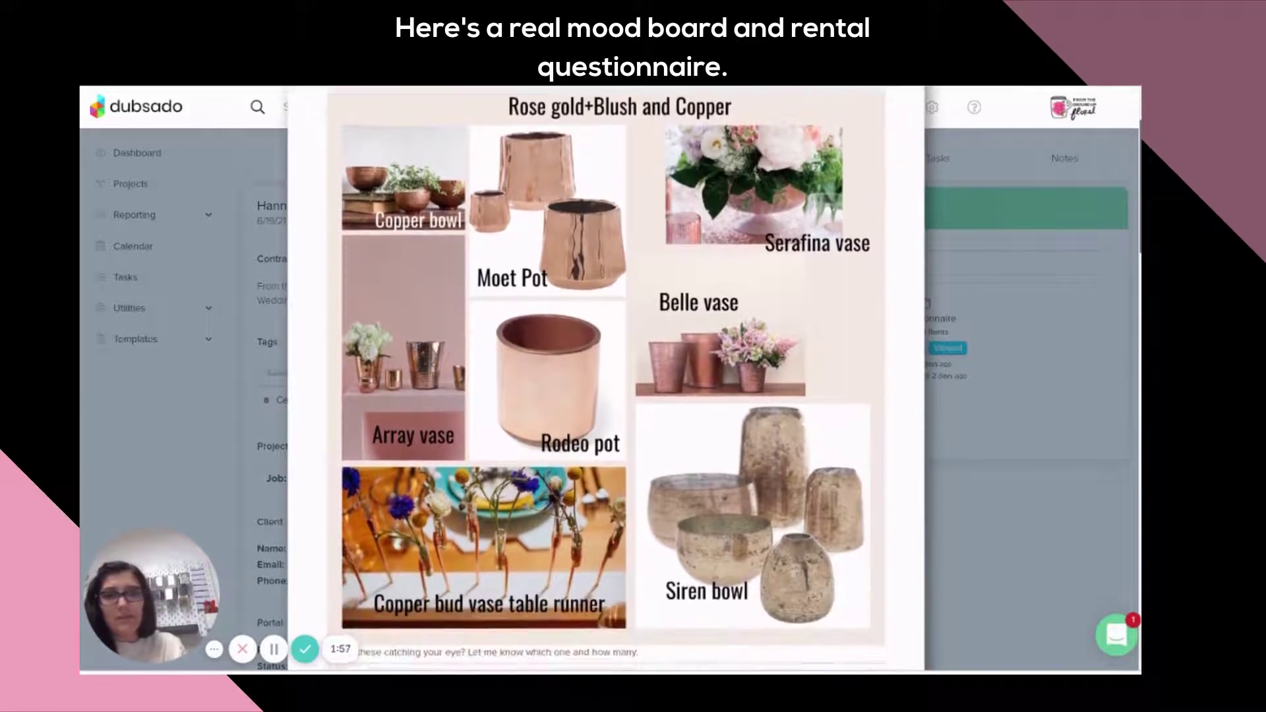
scroll(606, 395, "down", 5)
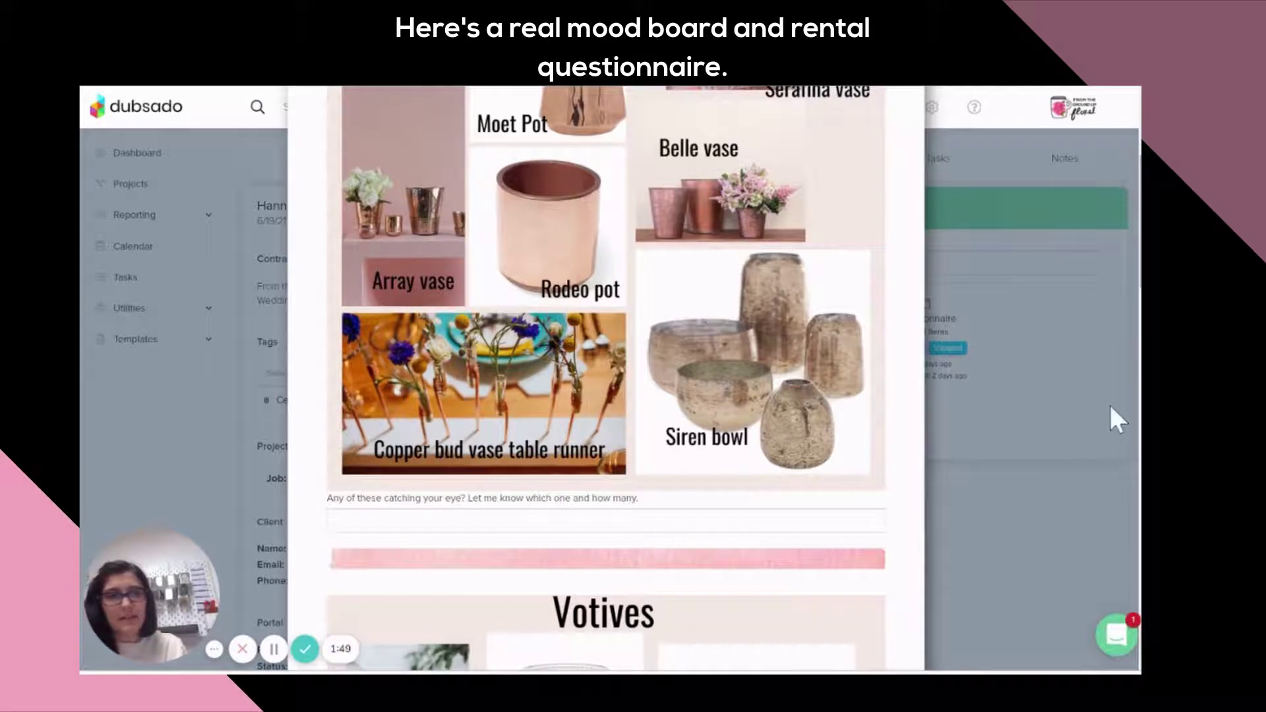
scroll(605, 379, "down", 5)
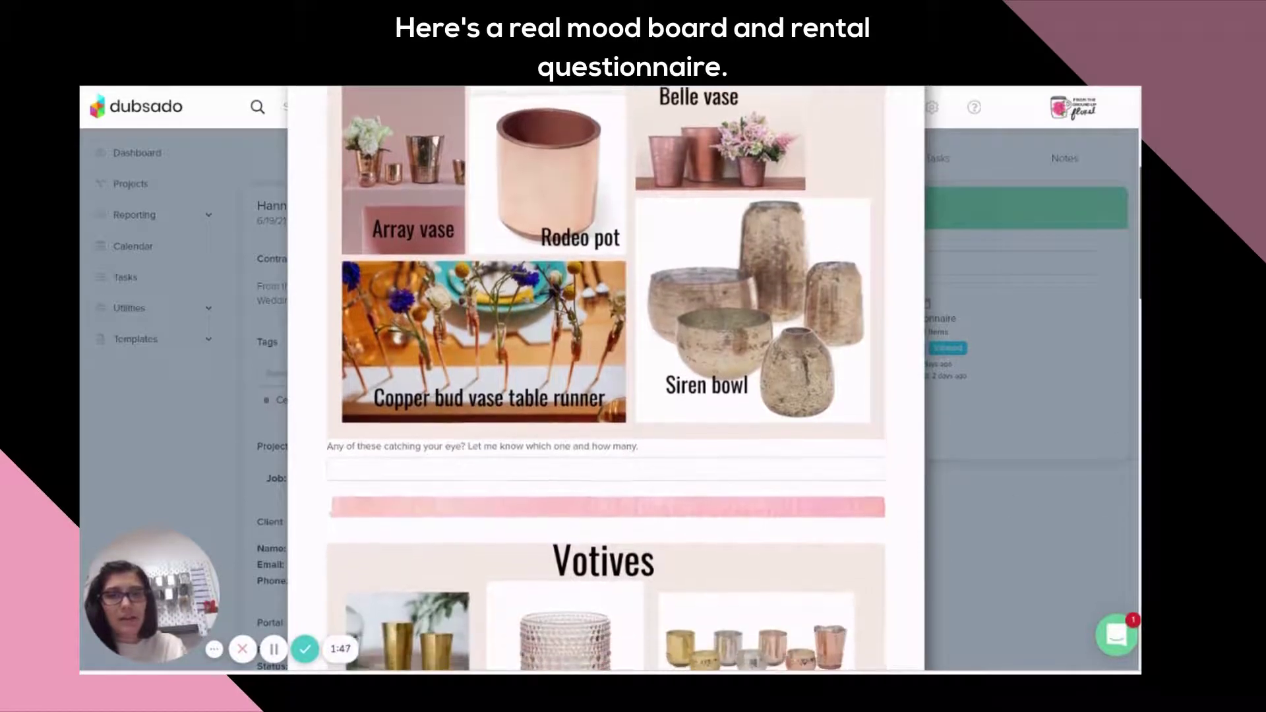
scroll(605, 379, "down", 4)
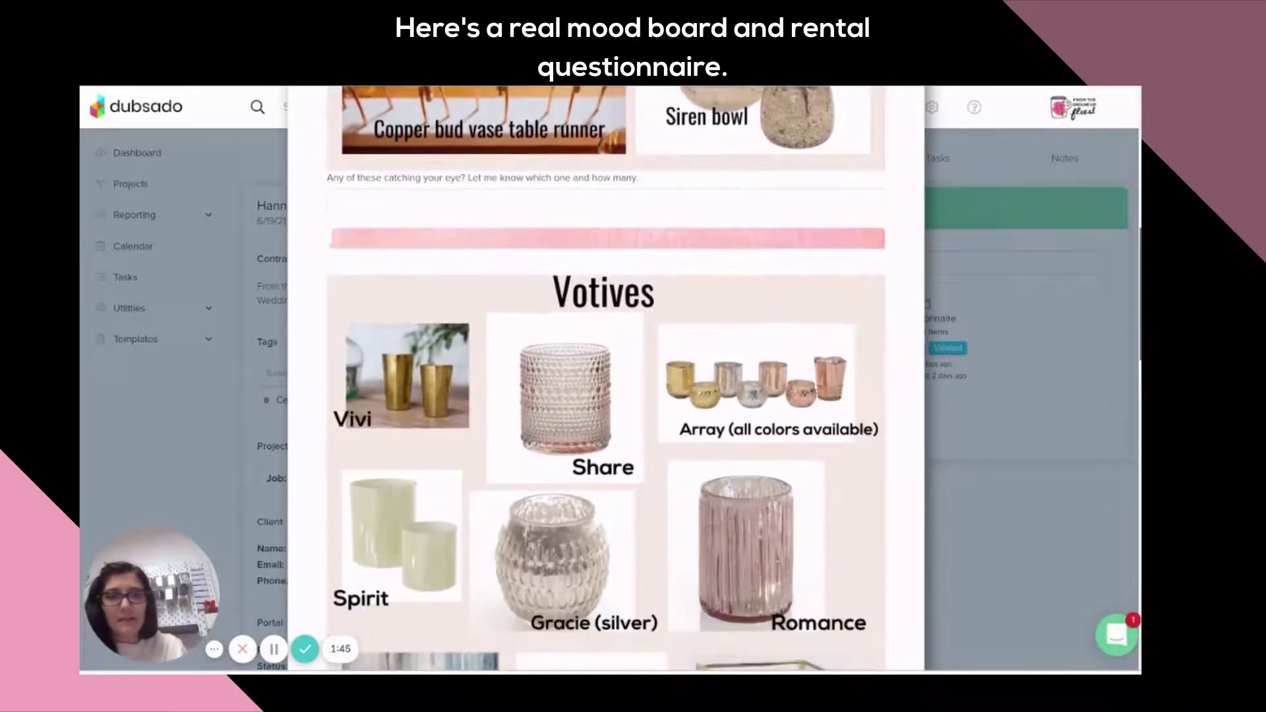
scroll(606, 379, "down", 7)
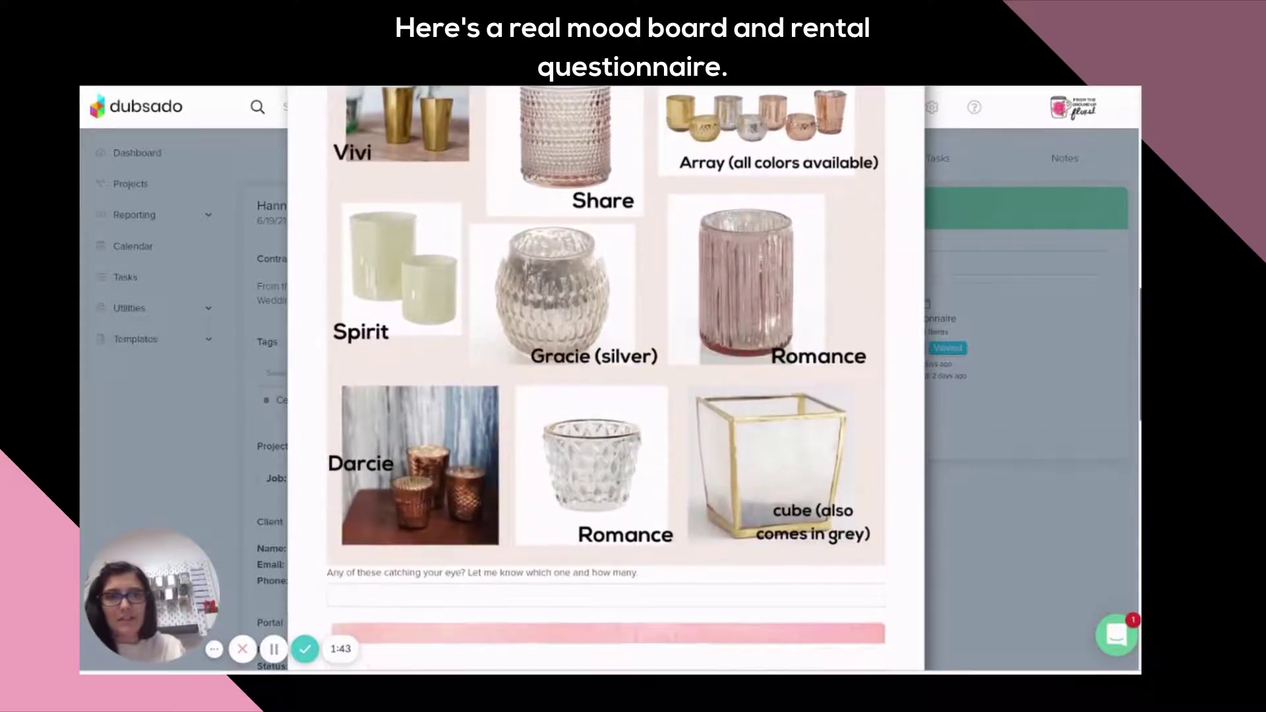
- Examine the rental questionnaire's Lanterns section and the Other items upload question
scroll(605, 379, "down", 2)
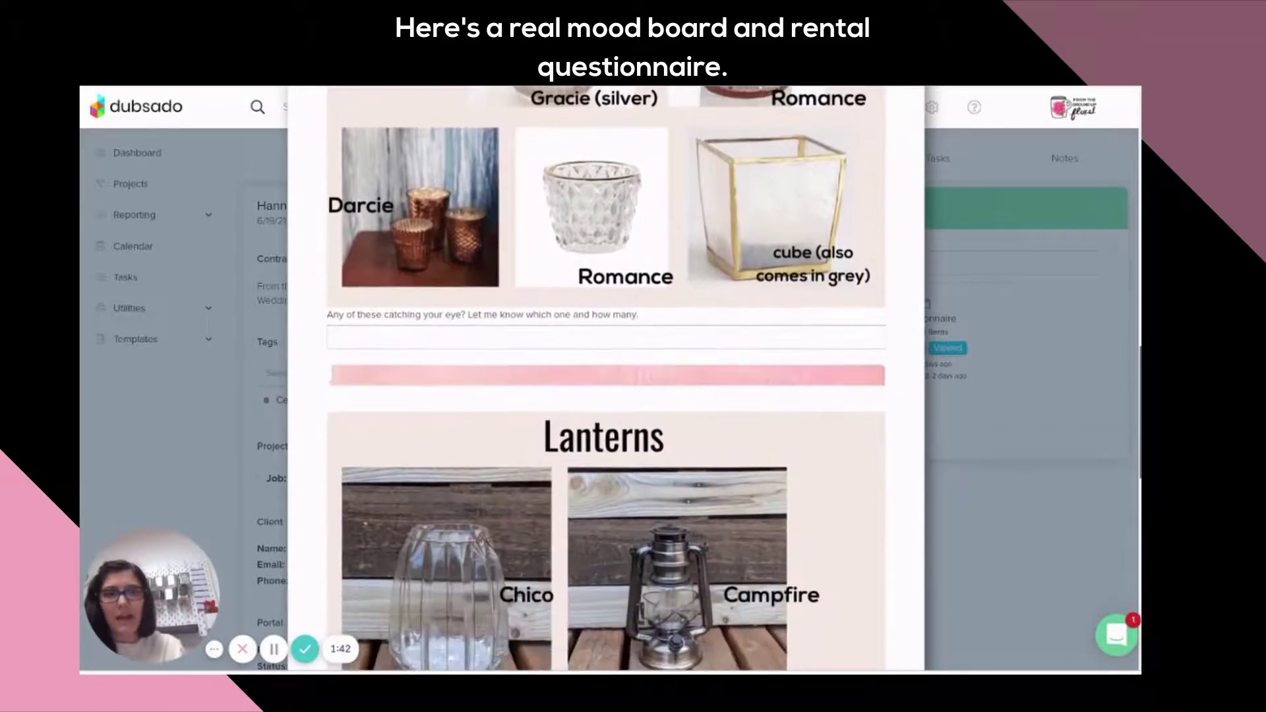
scroll(606, 379, "down", 2)
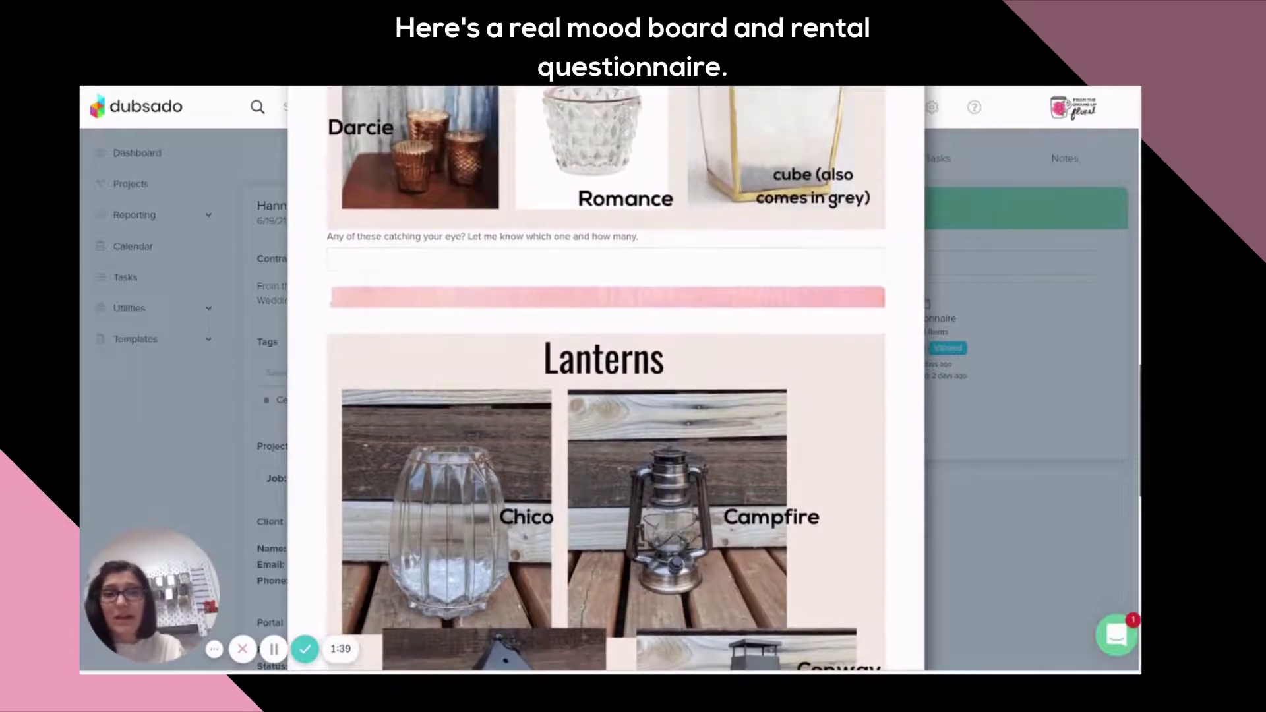
scroll(605, 379, "down", 5)
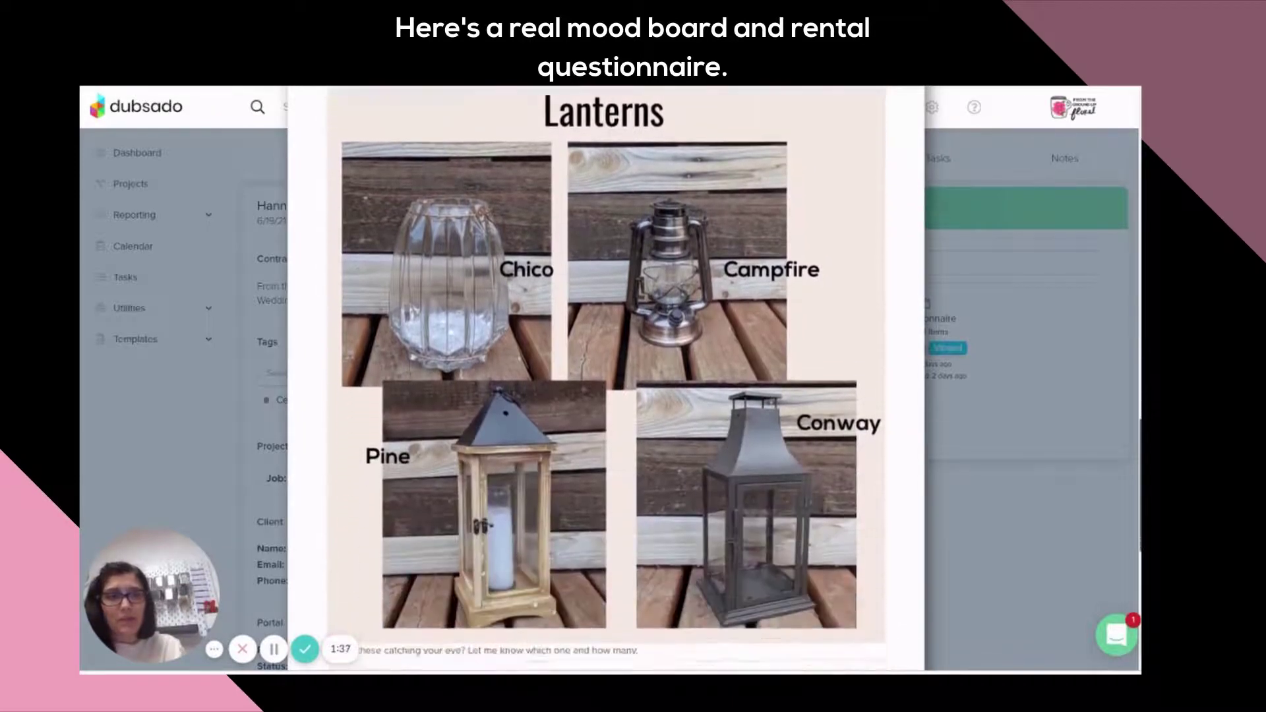
scroll(605, 379, "down", 1)
scroll(605, 379, "down", 3)
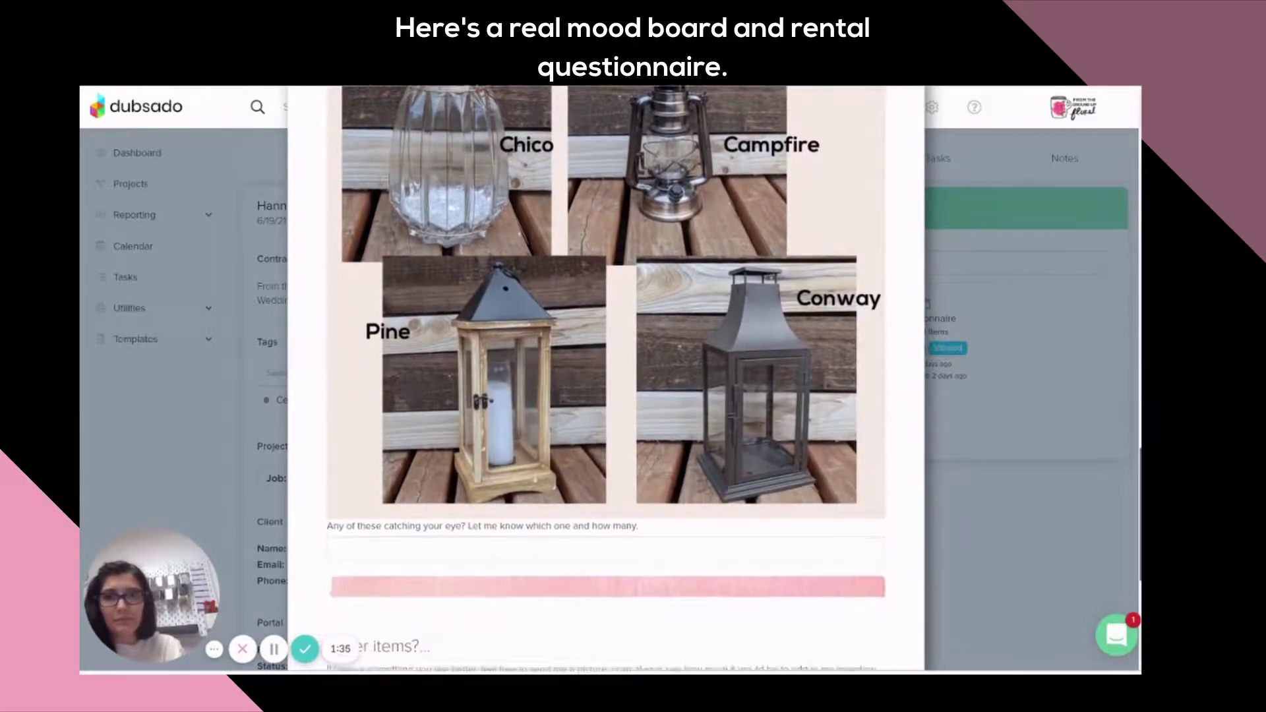
scroll(606, 379, "down", 1)
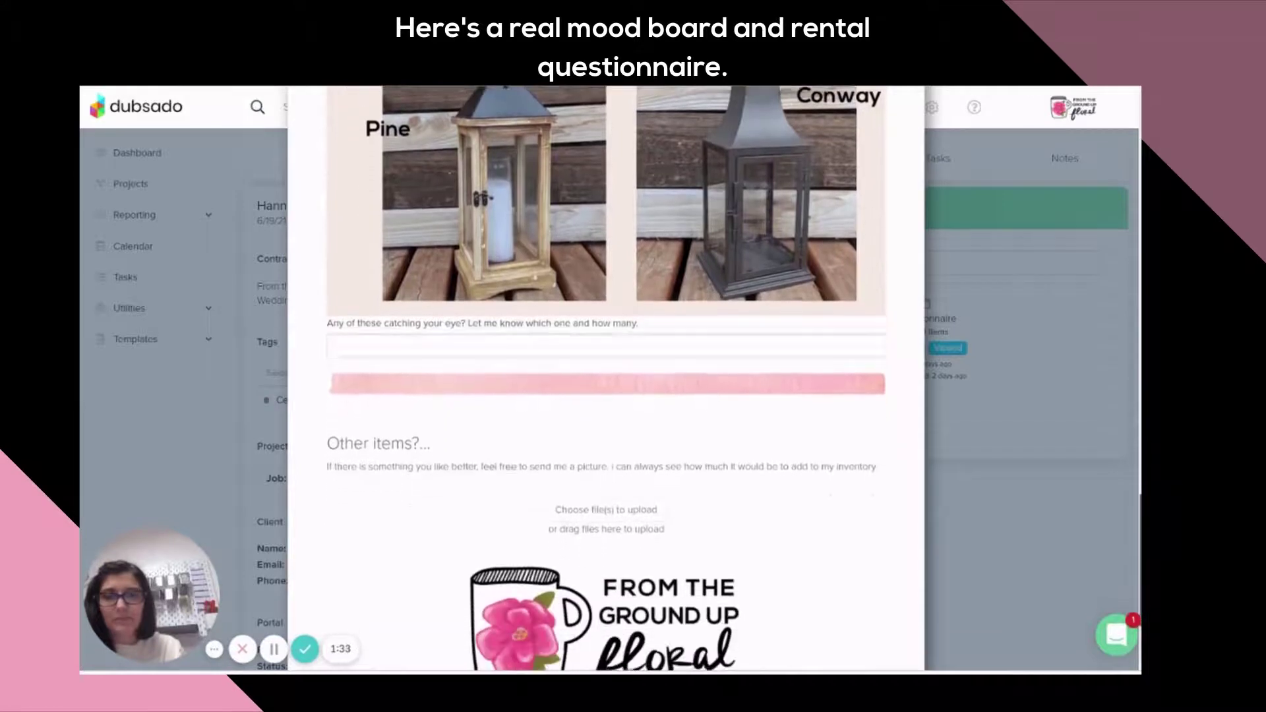
- Look back over the rental questionnaire from the lanterns to the rose gold vases and close its preview
scroll(605, 379, "up", 4)
scroll(606, 380, "up", 6)
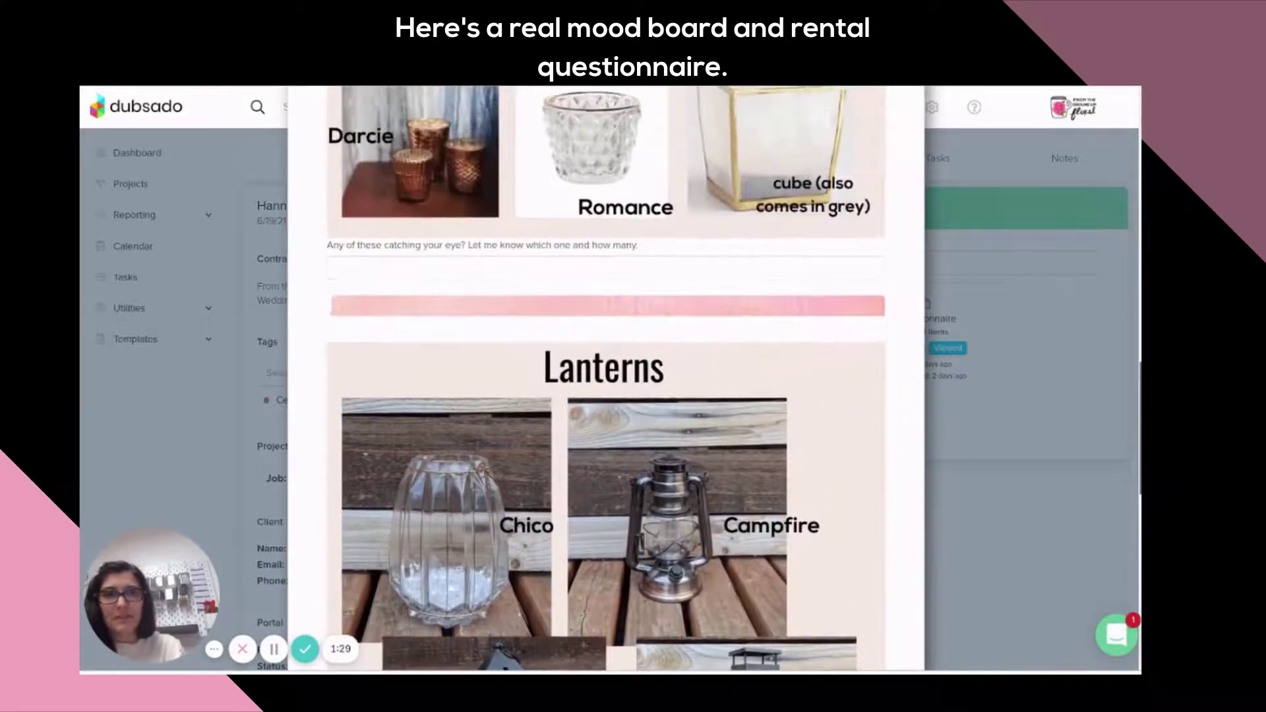
scroll(605, 379, "up", 5)
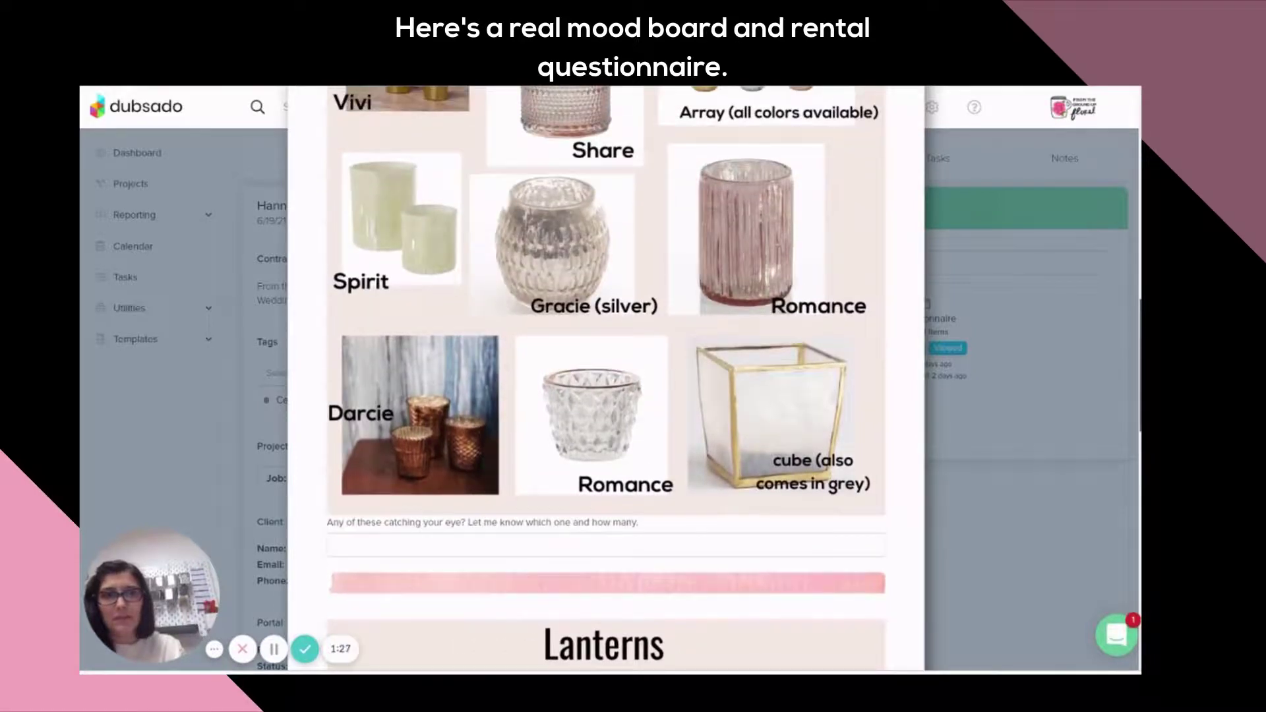
scroll(606, 379, "up", 10)
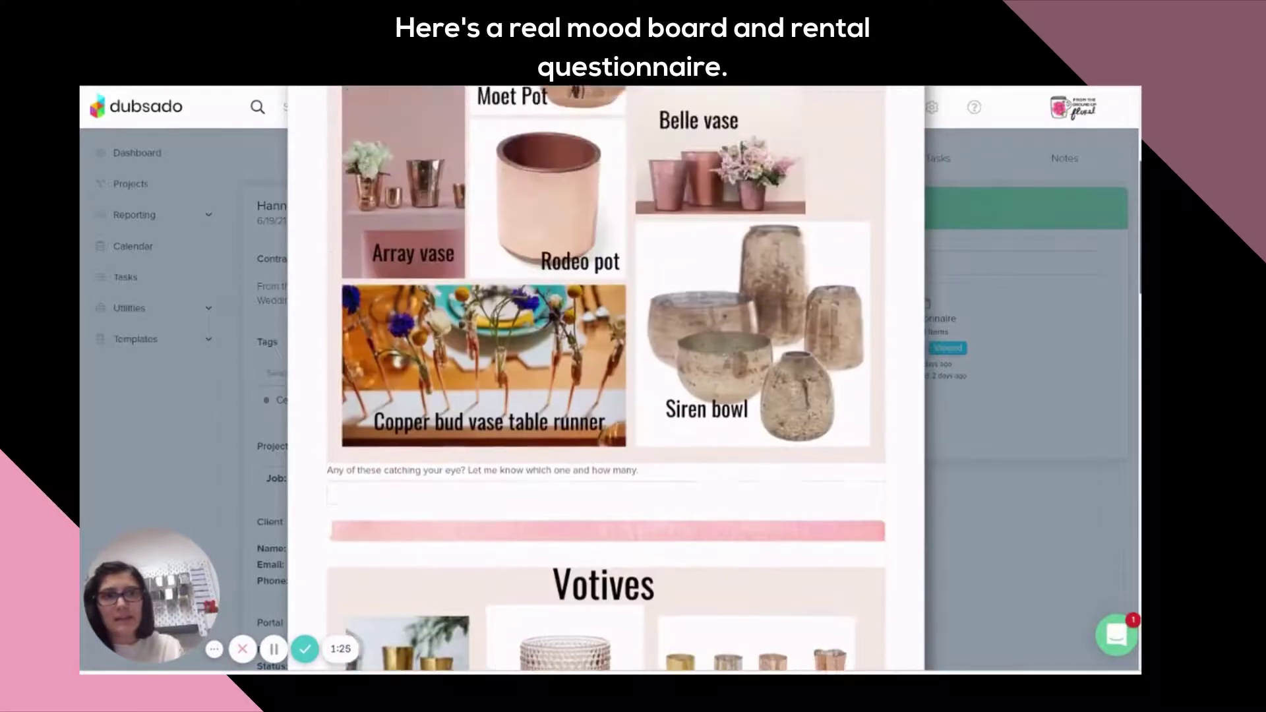
scroll(605, 379, "up", 5)
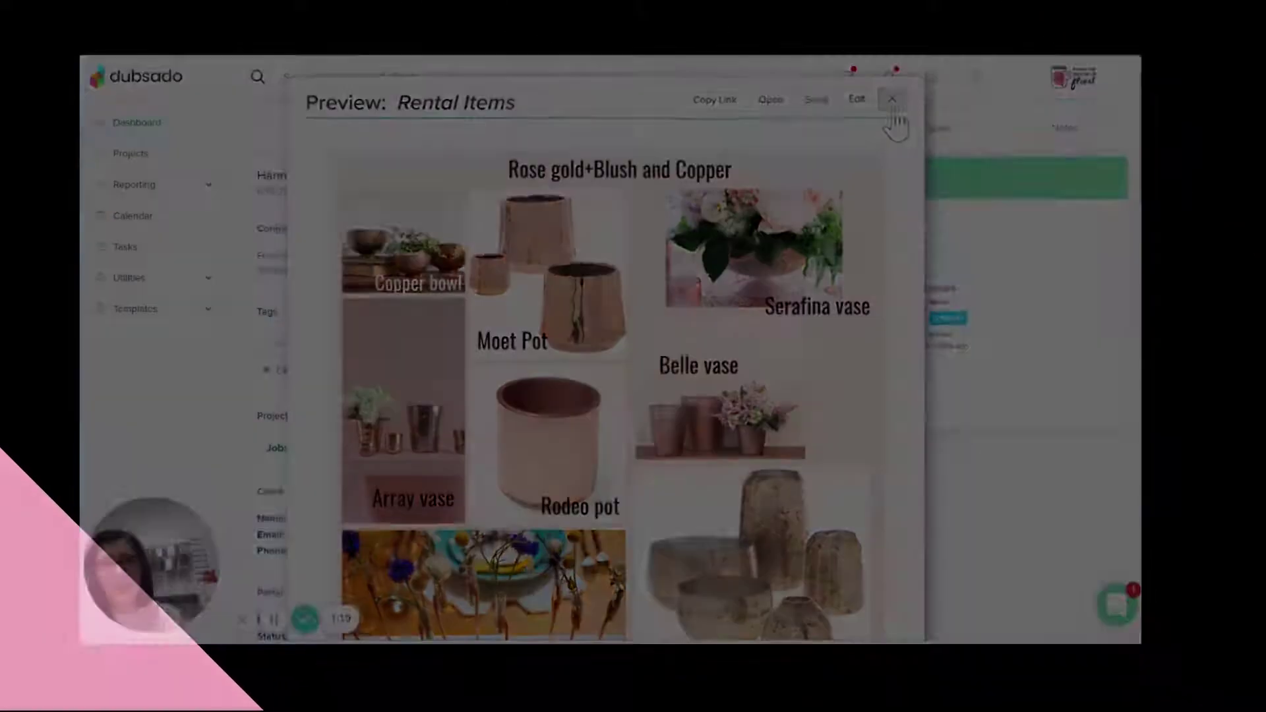
left_click(893, 104)
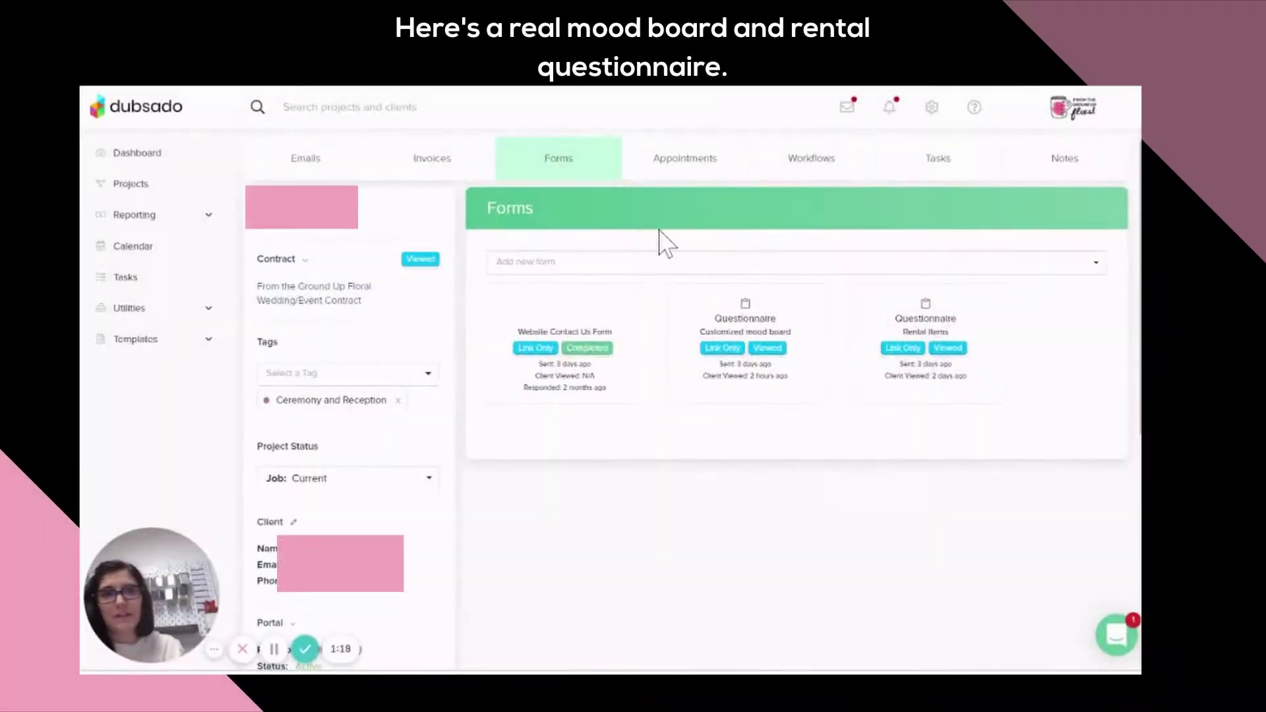
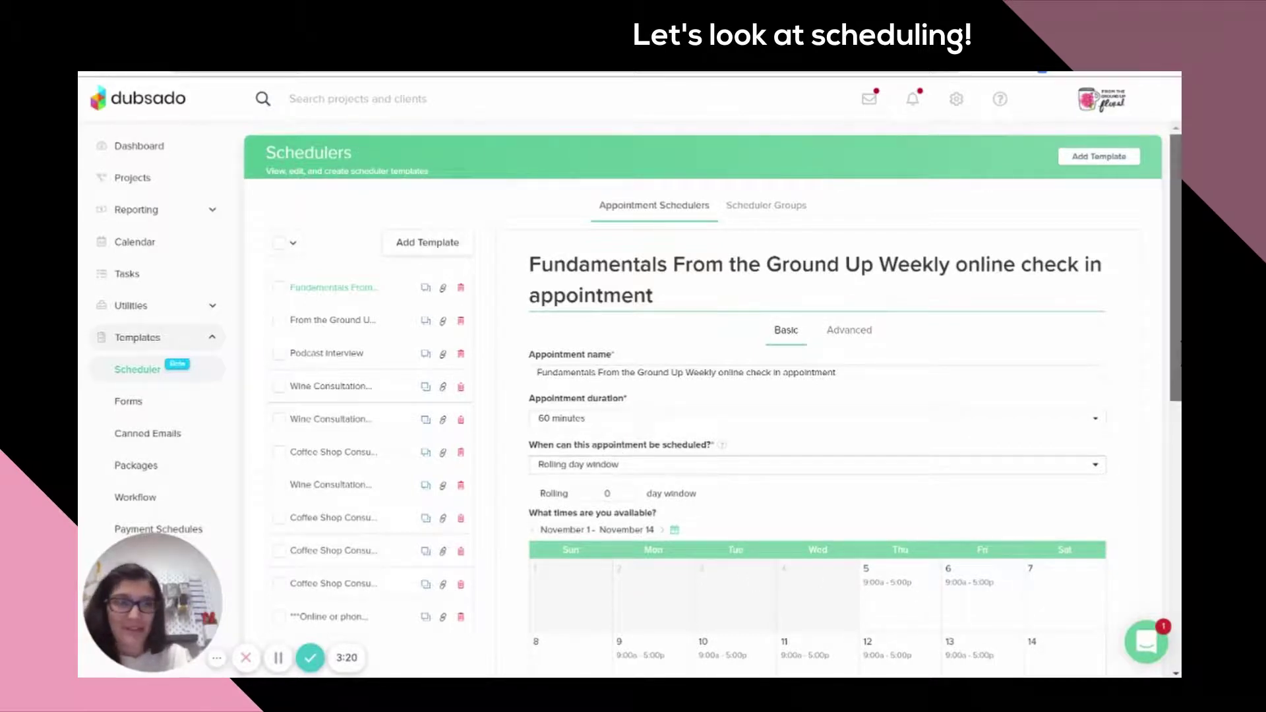
- Review the weekly online check in scheduler template and open the Vino at the Landing Renton wine consultation template
scroll(1176, 263, "down", 1)
scroll(735, 399, "down", 1)
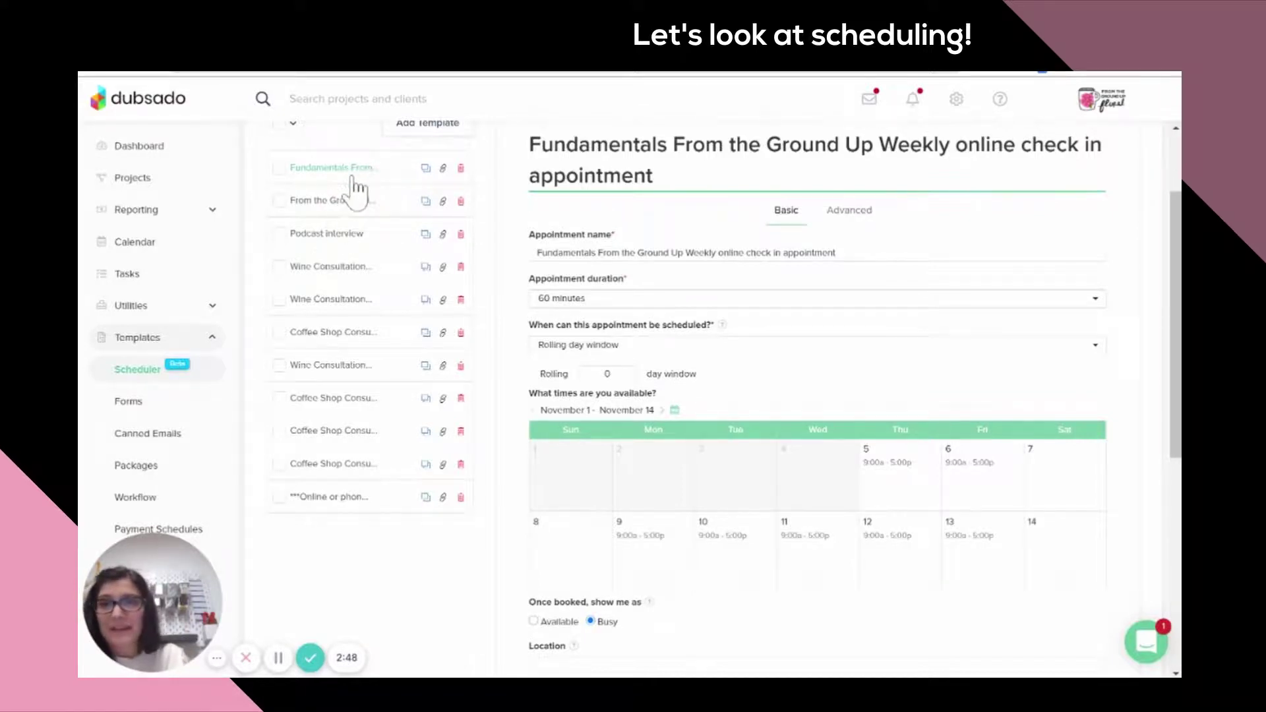
left_click(334, 271)
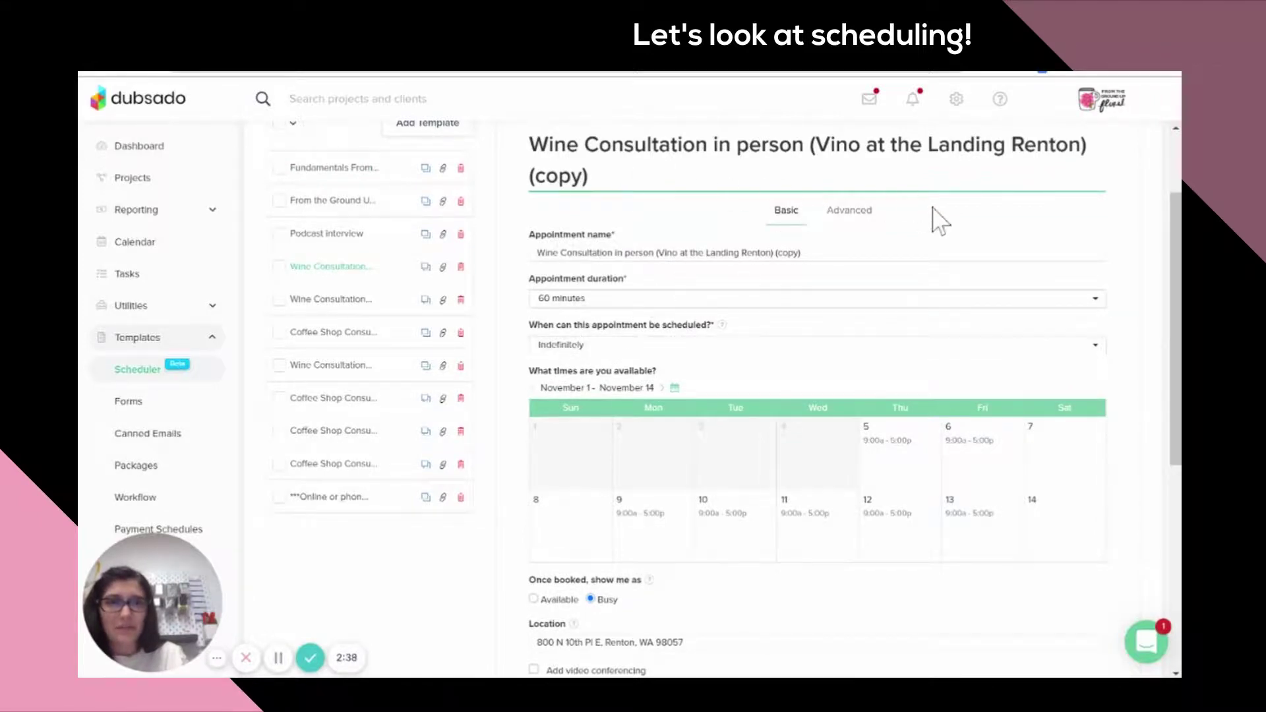
- View the scheduler groups and expand the appointment schedulers in the wine, coffee shop and online or phone consultation groups
scroll(1121, 224, "up", 2)
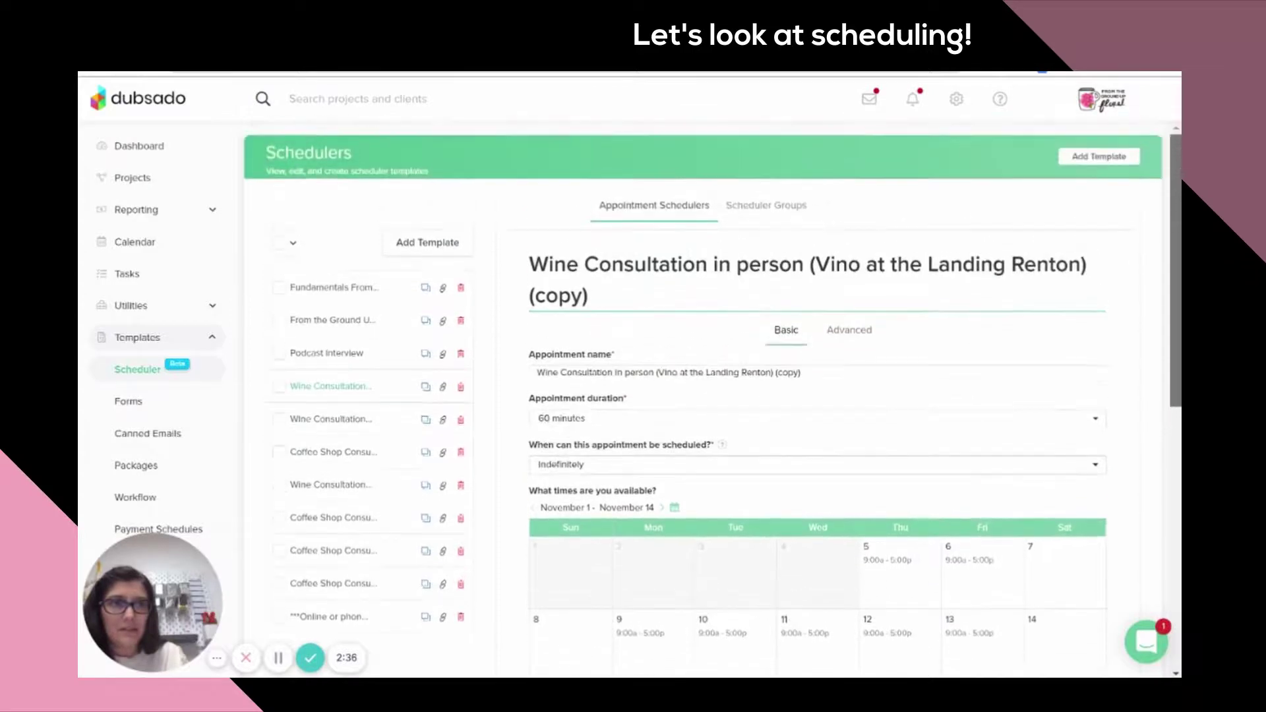
left_click(775, 210)
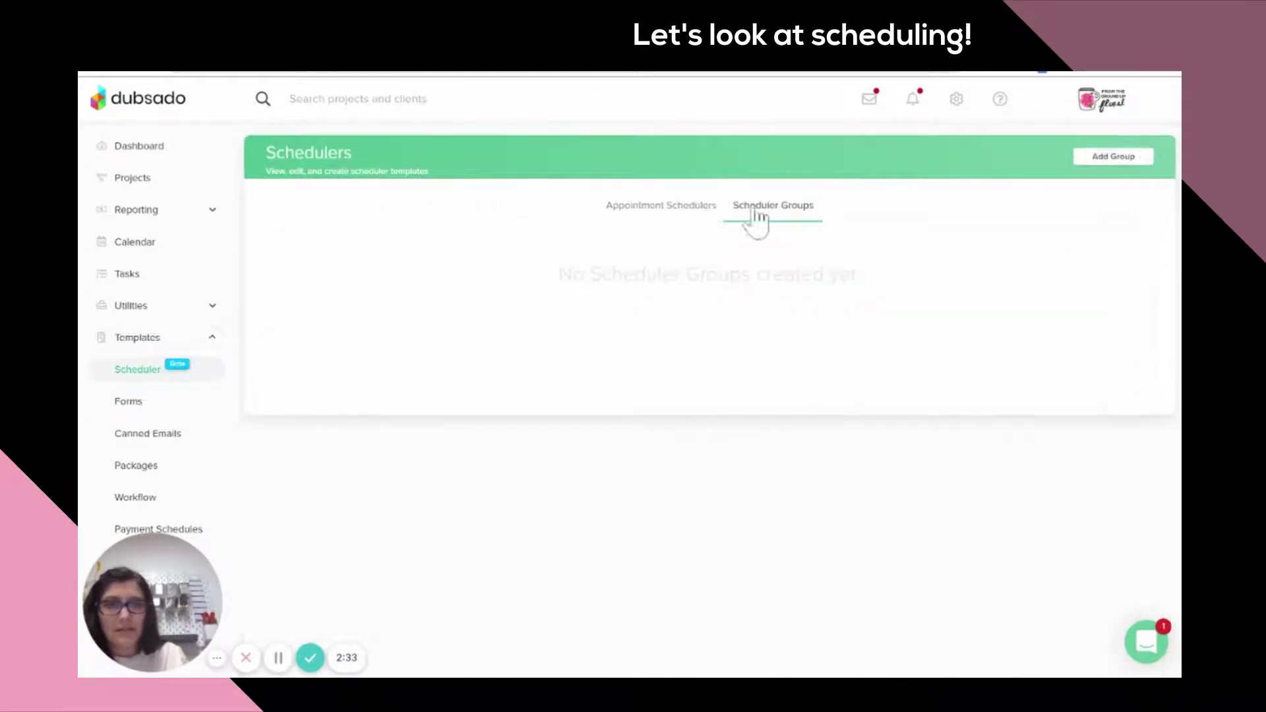
left_click(664, 213)
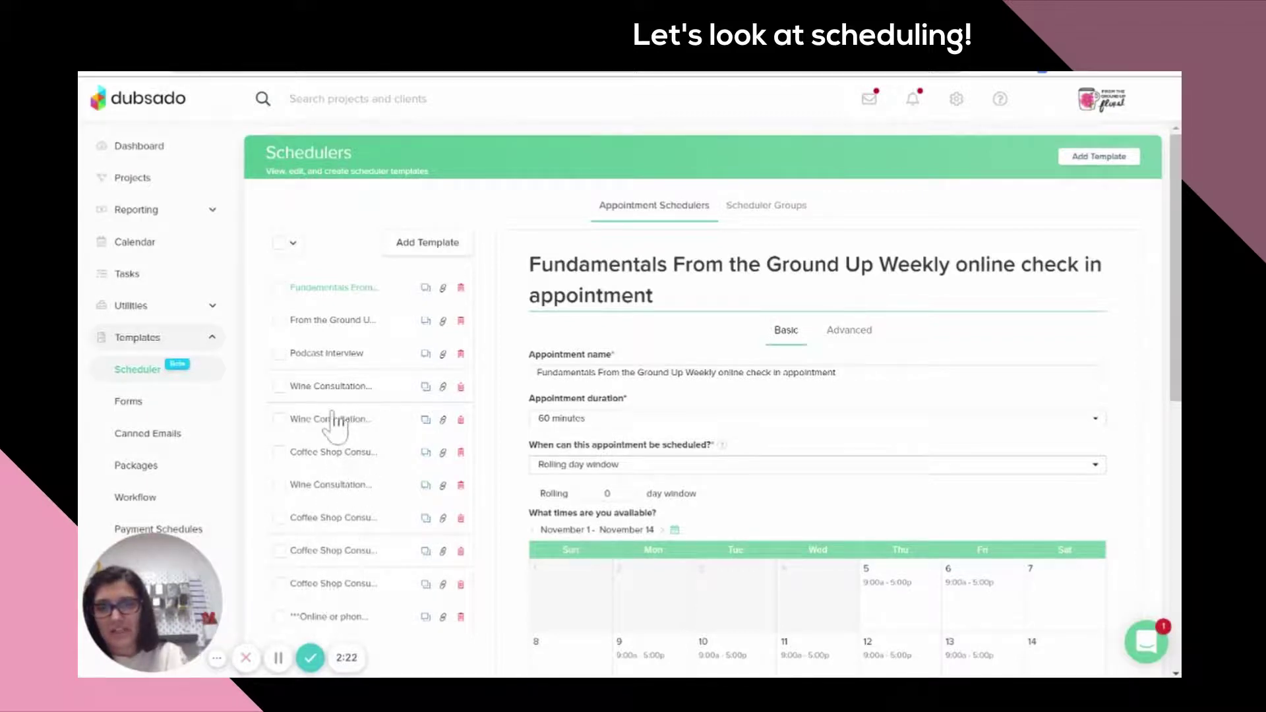
left_click(763, 215)
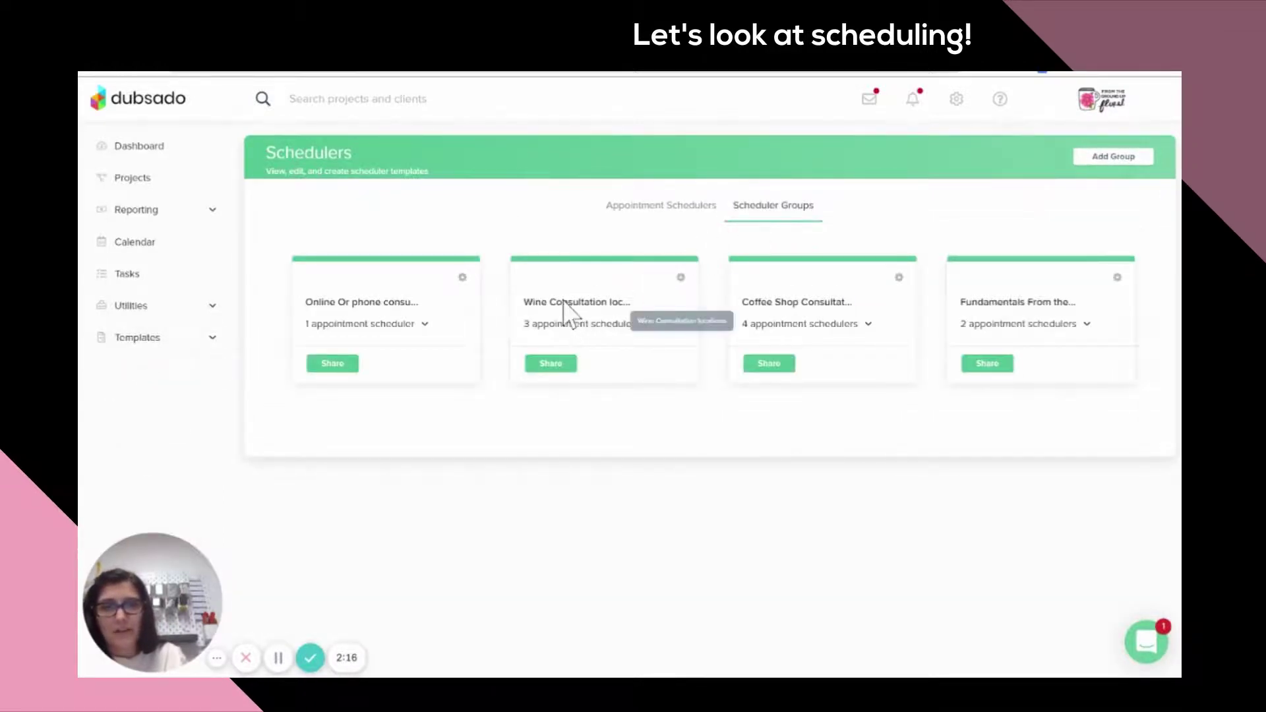
left_click(646, 324)
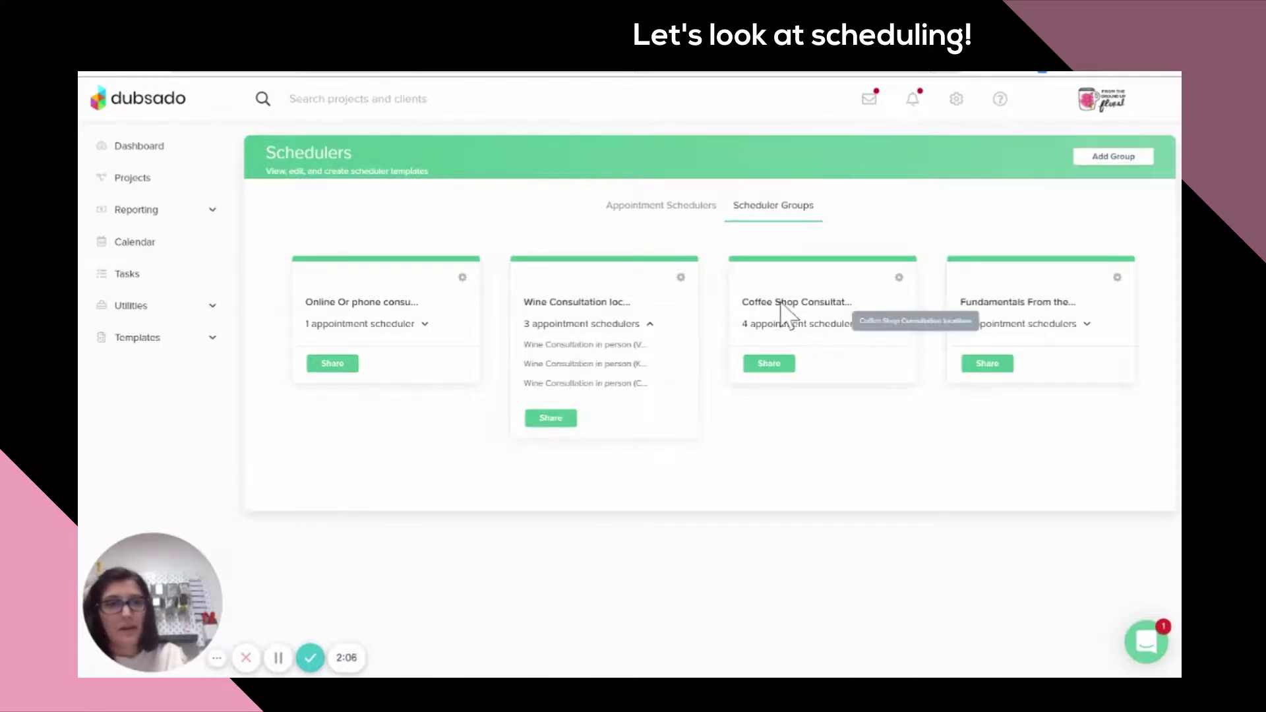
left_click(867, 324)
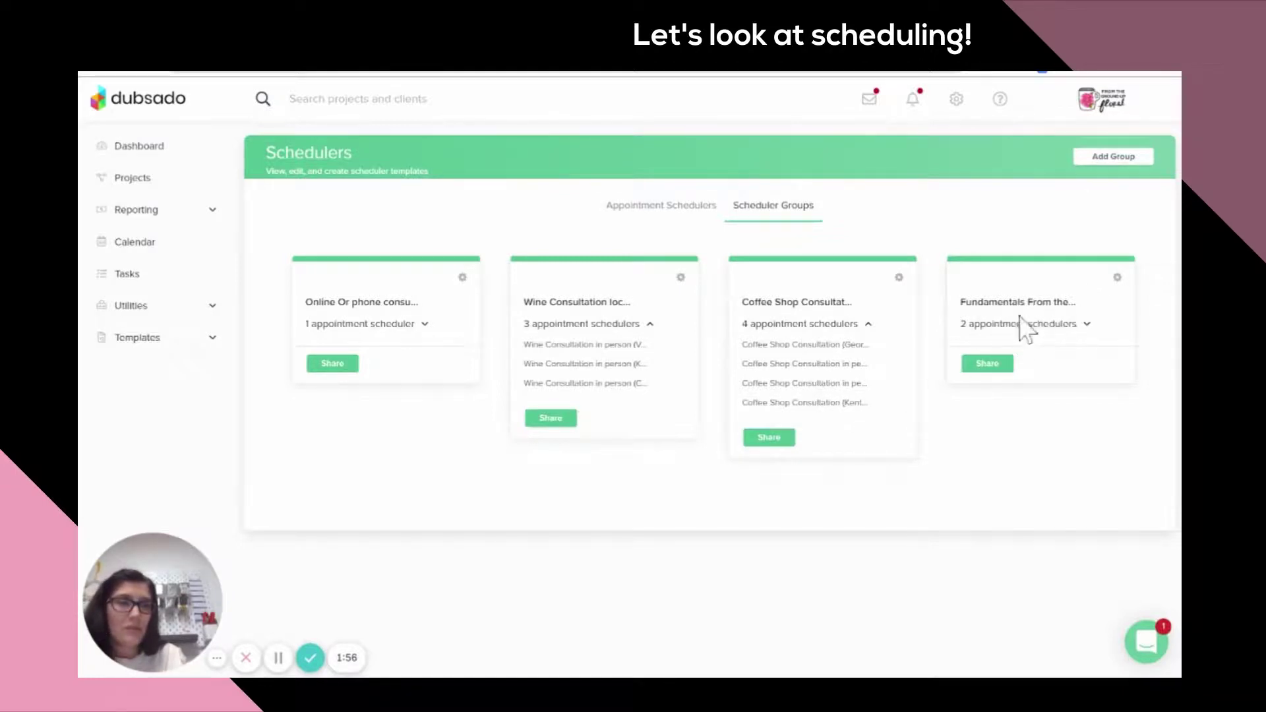
left_click(426, 326)
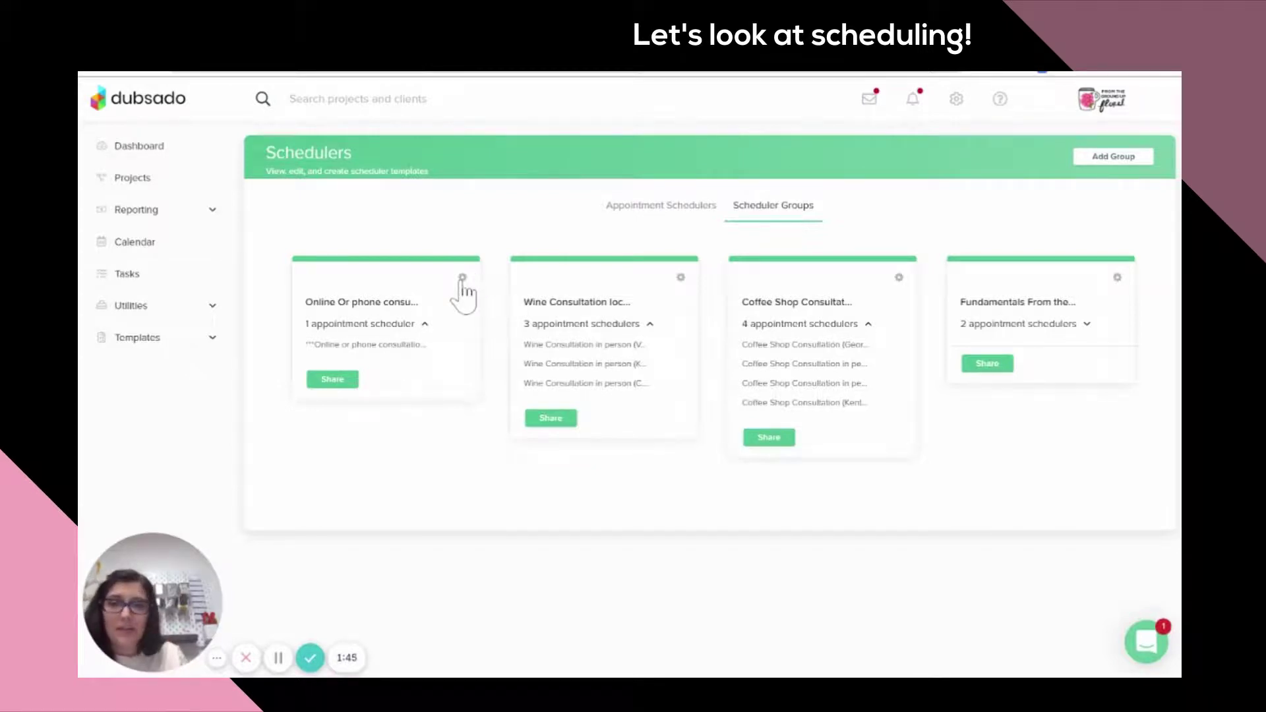
- Open the Coffee Shop Consultation locations group for editing and review its included appointment schedulers and email template
left_click(898, 278)
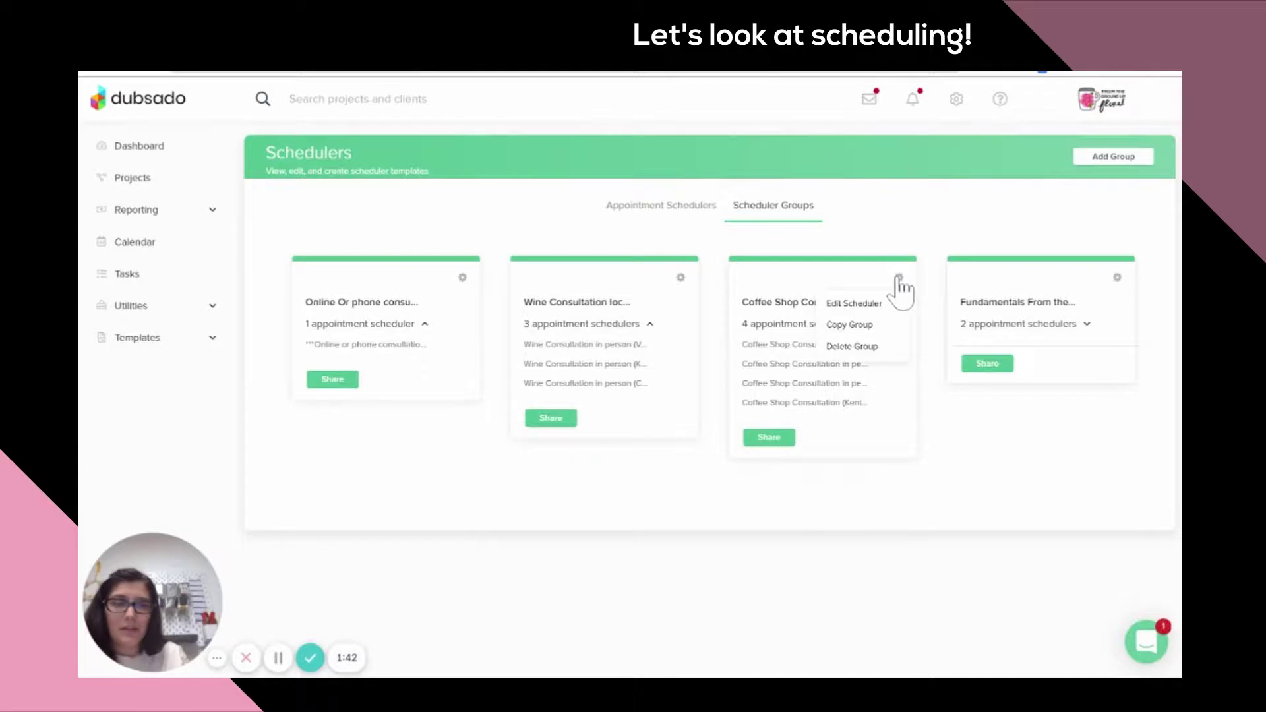
left_click(864, 312)
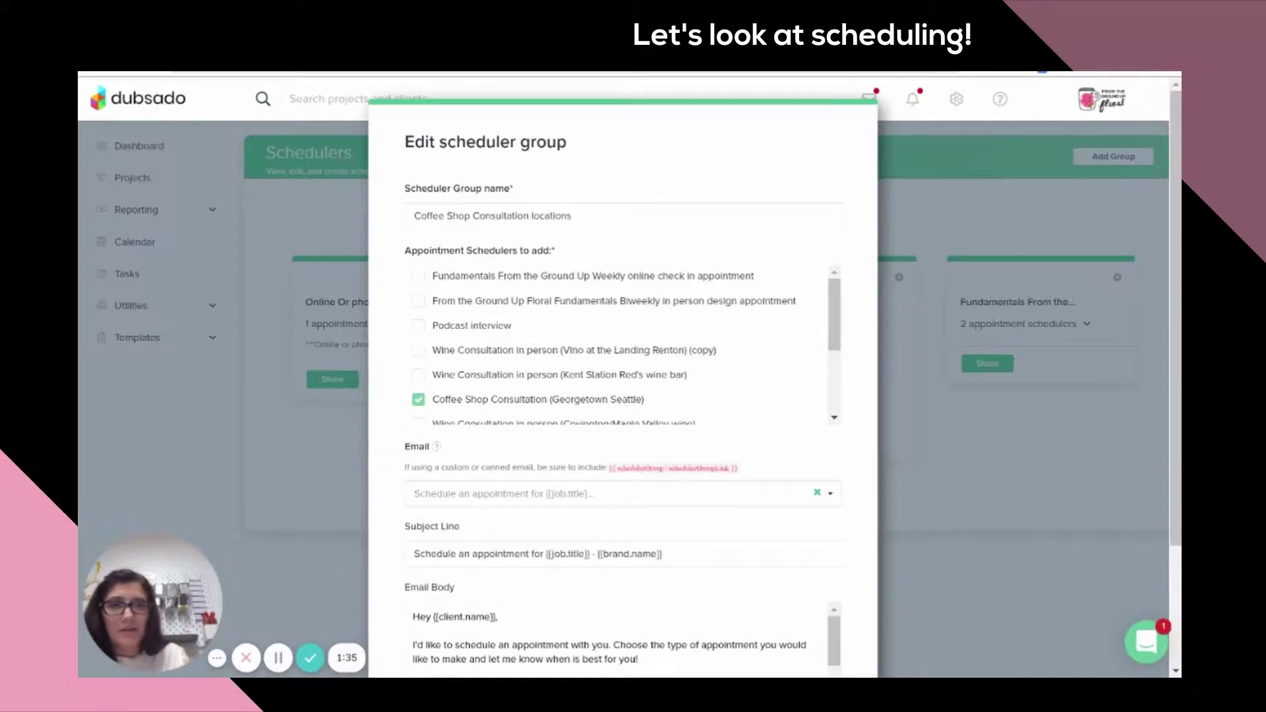
scroll(834, 310, "down", 2)
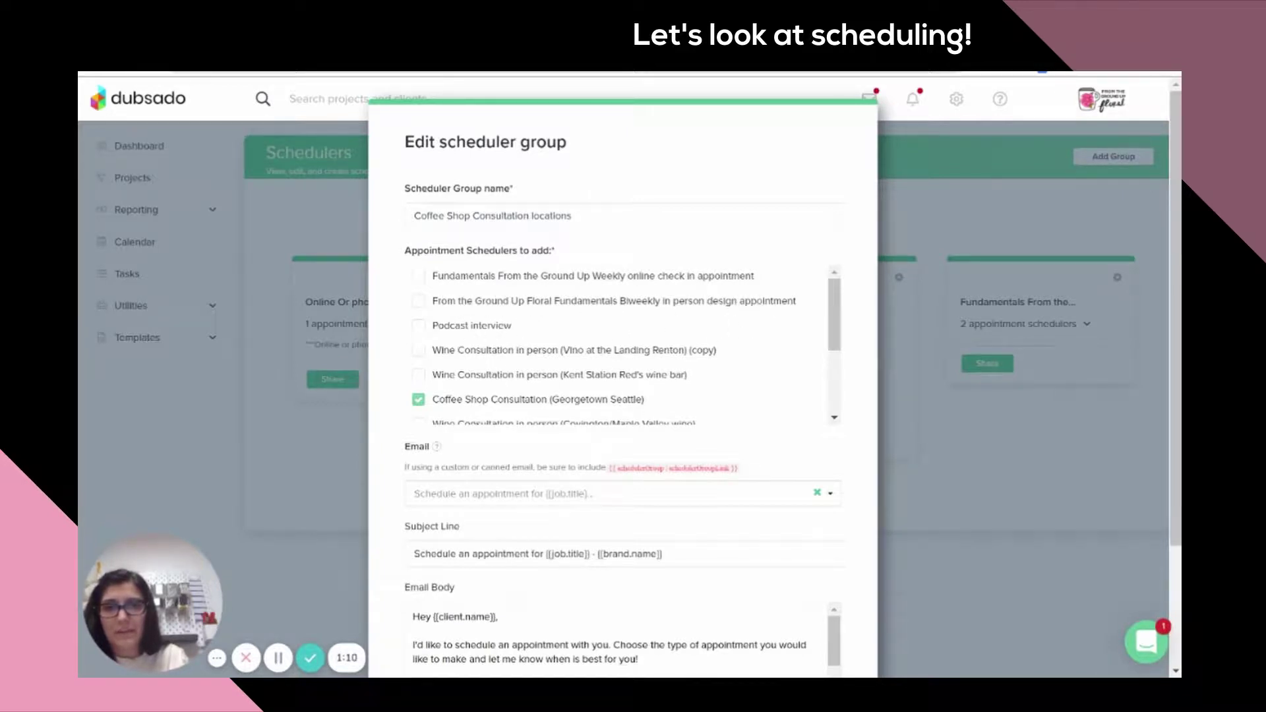
left_click_drag(839, 305, 842, 374)
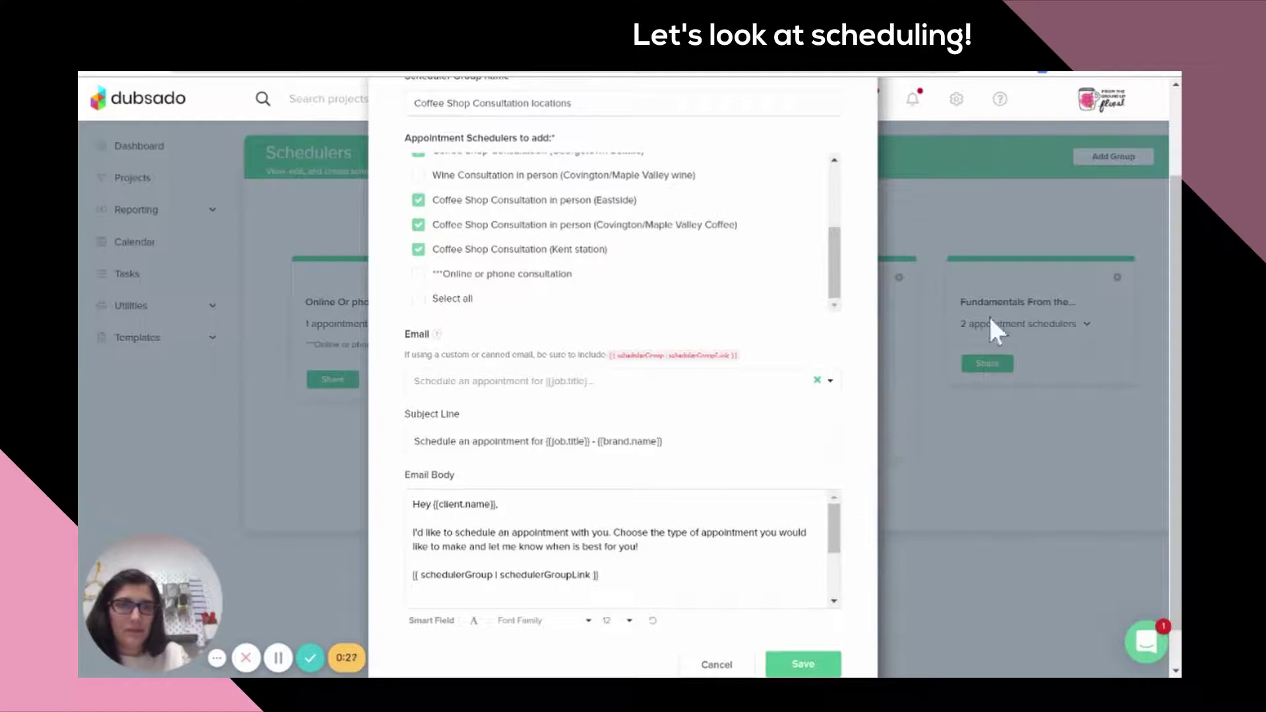
scroll(1116, 168, "up", 2)
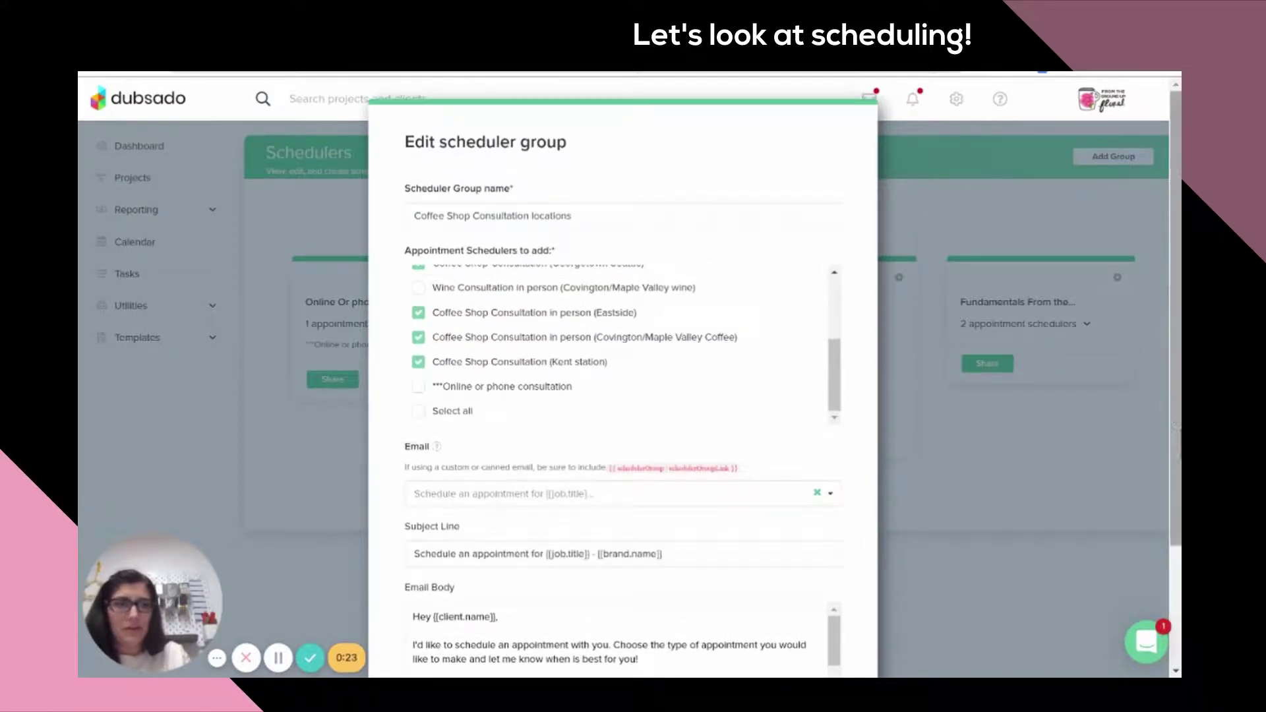
- Check the coffee shop group's email body, close it without saving, and expand the Fundamentals group's appointment schedulers
left_click_drag(1178, 422, 1167, 540)
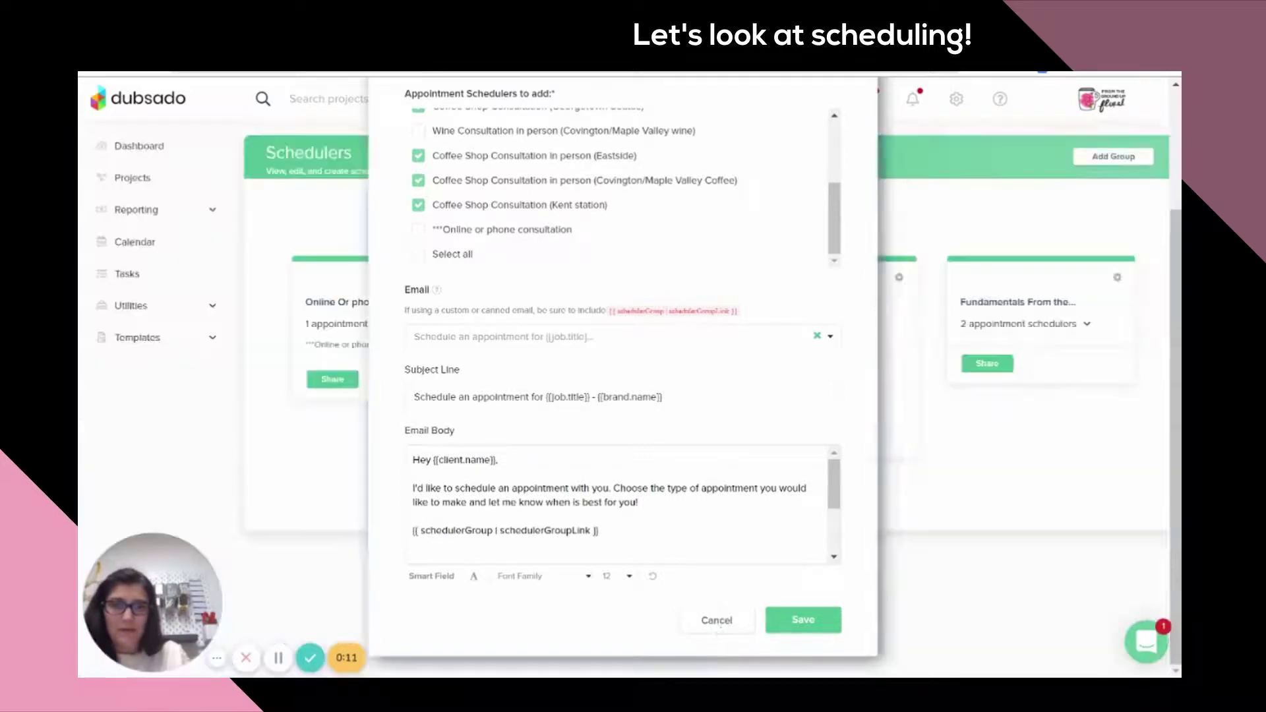
left_click(722, 632)
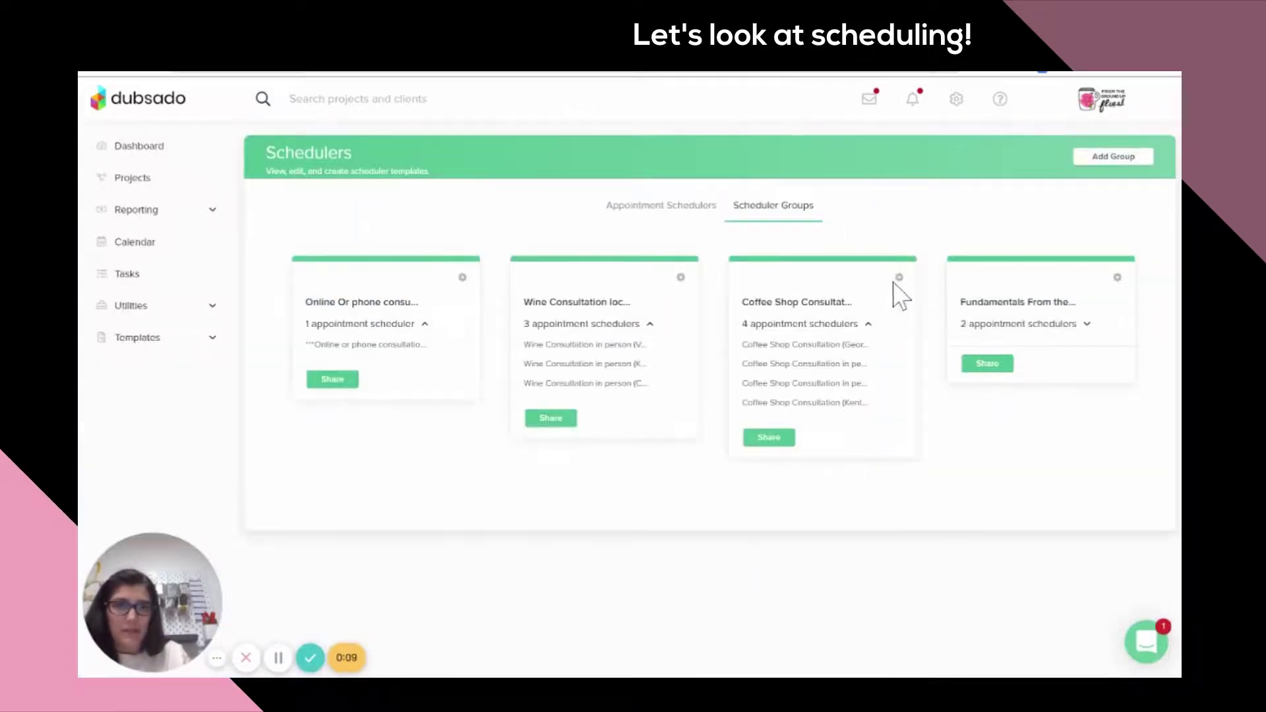
left_click(769, 438)
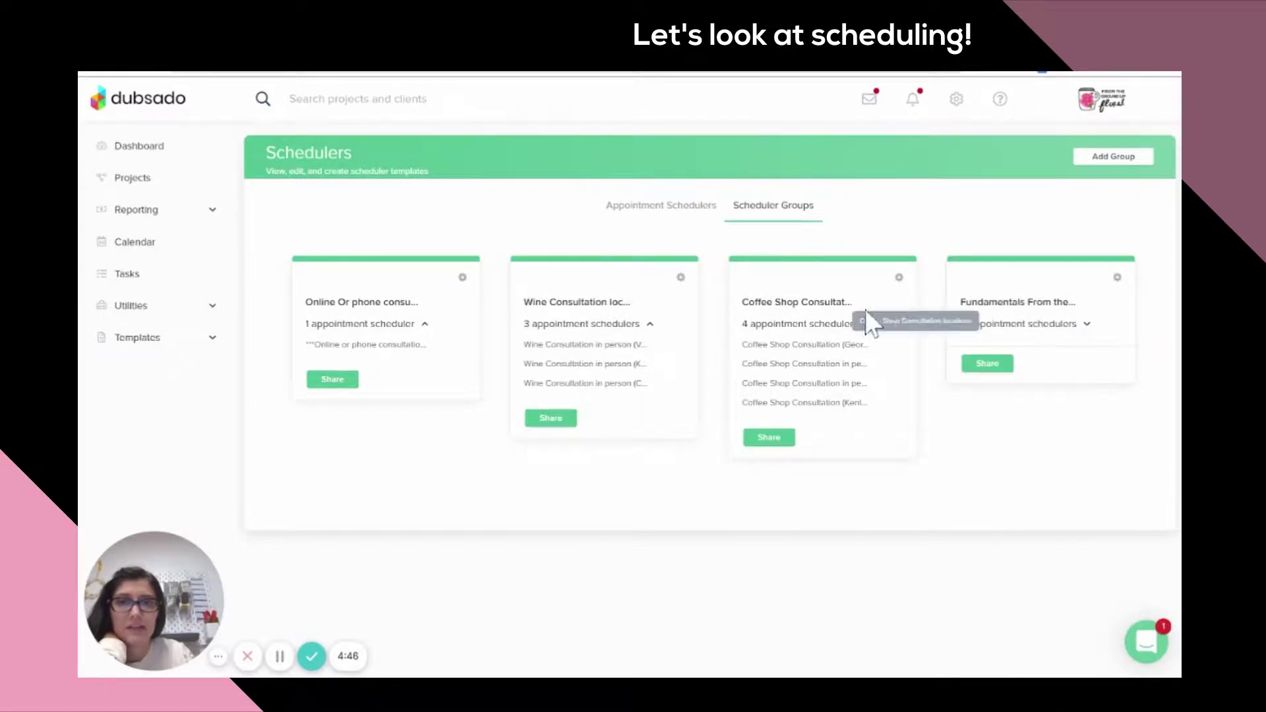
left_click(1048, 330)
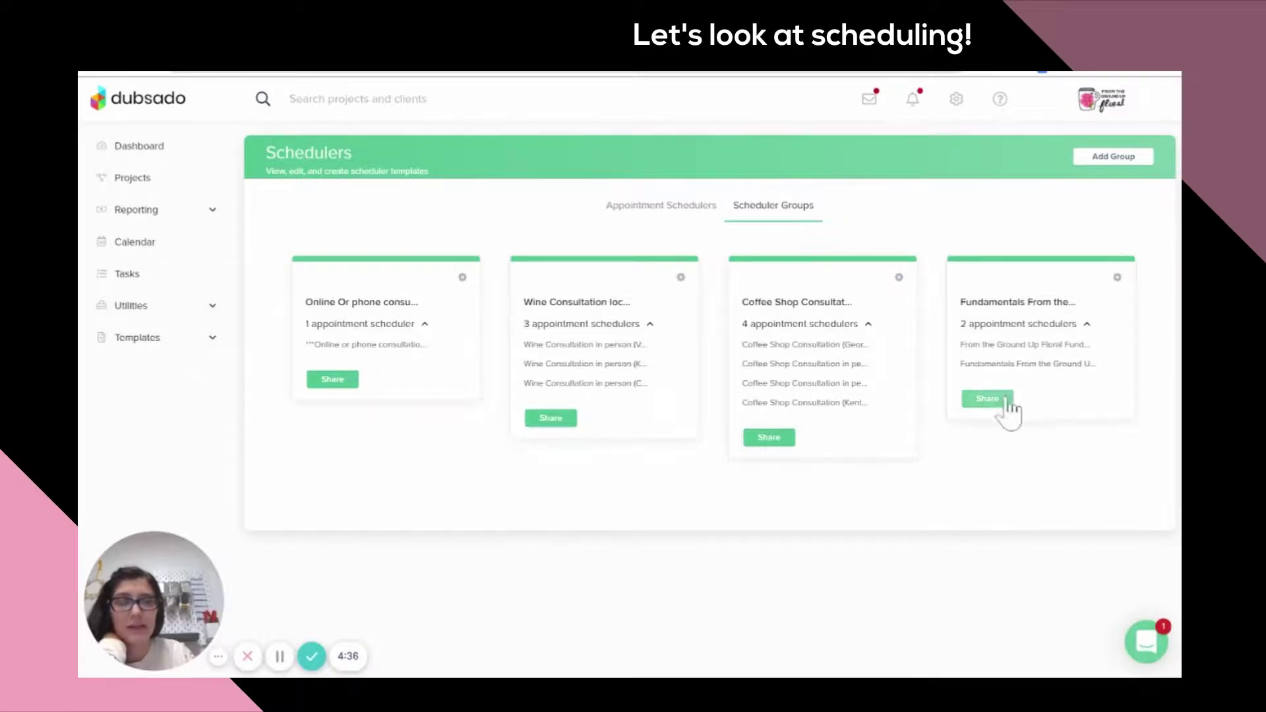
- Open the Podcasting Time proposal from the form templates
left_click(147, 356)
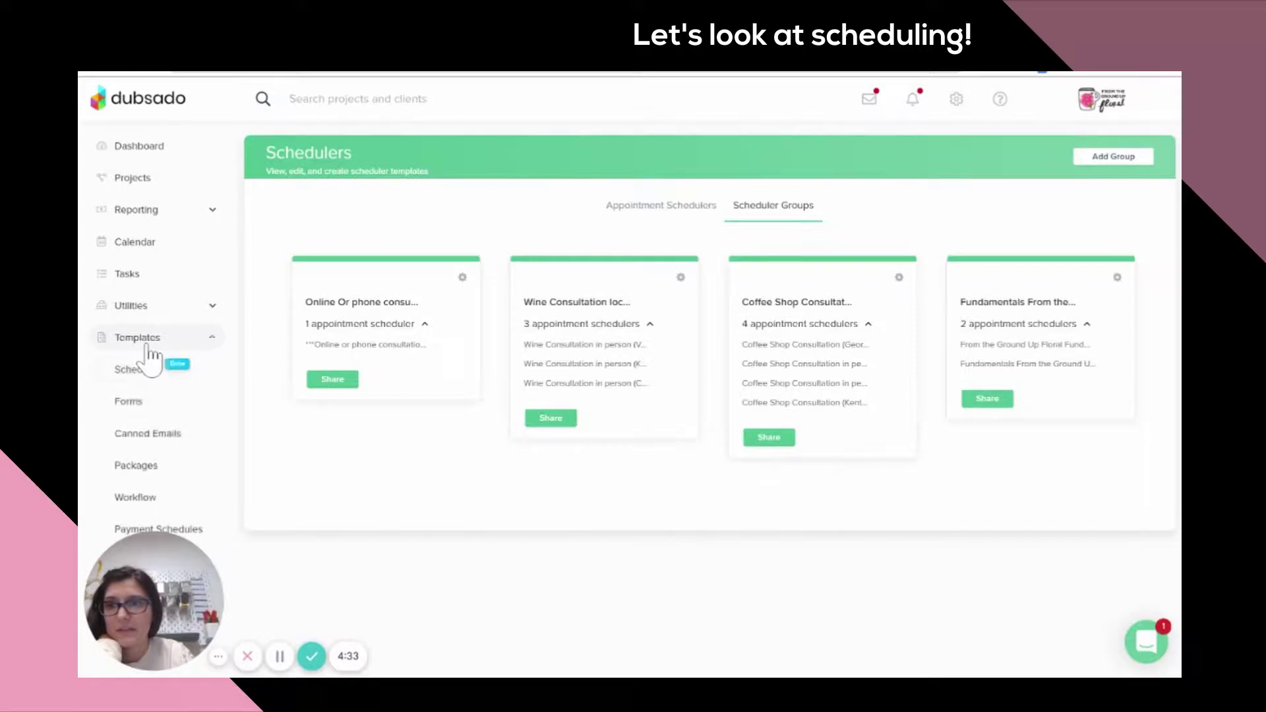
left_click(148, 406)
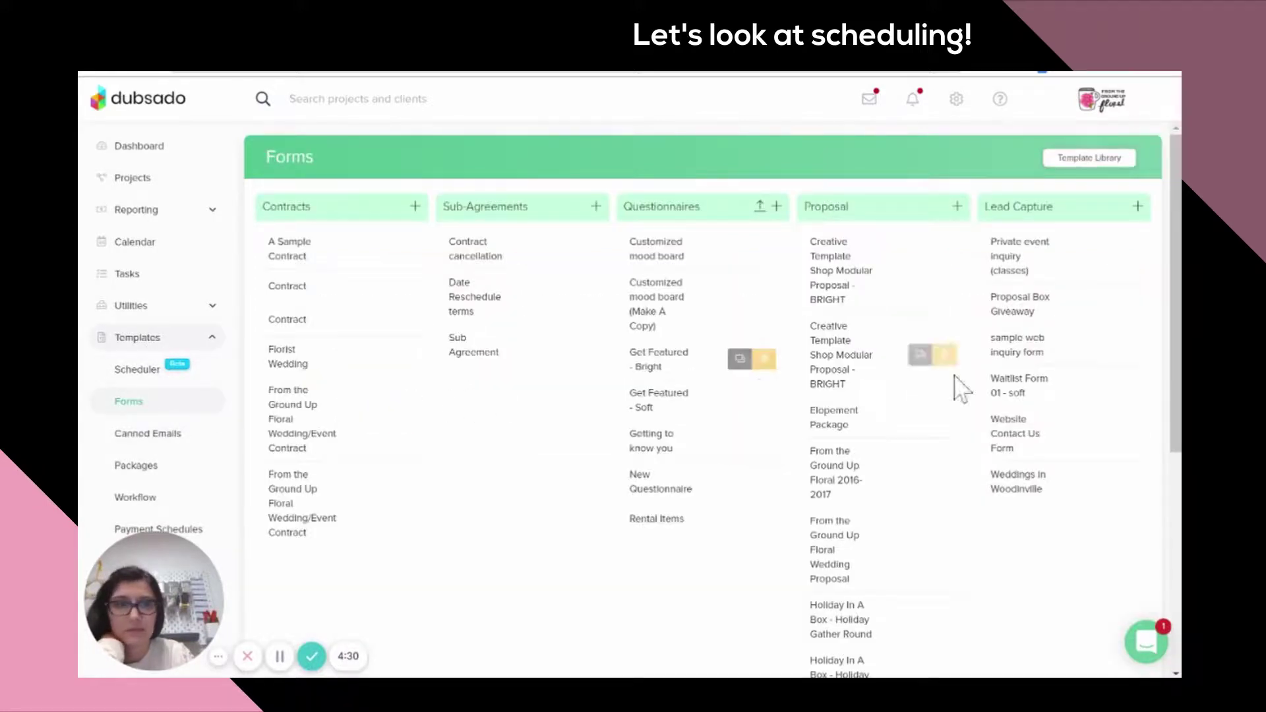
scroll(713, 398, "down", 5)
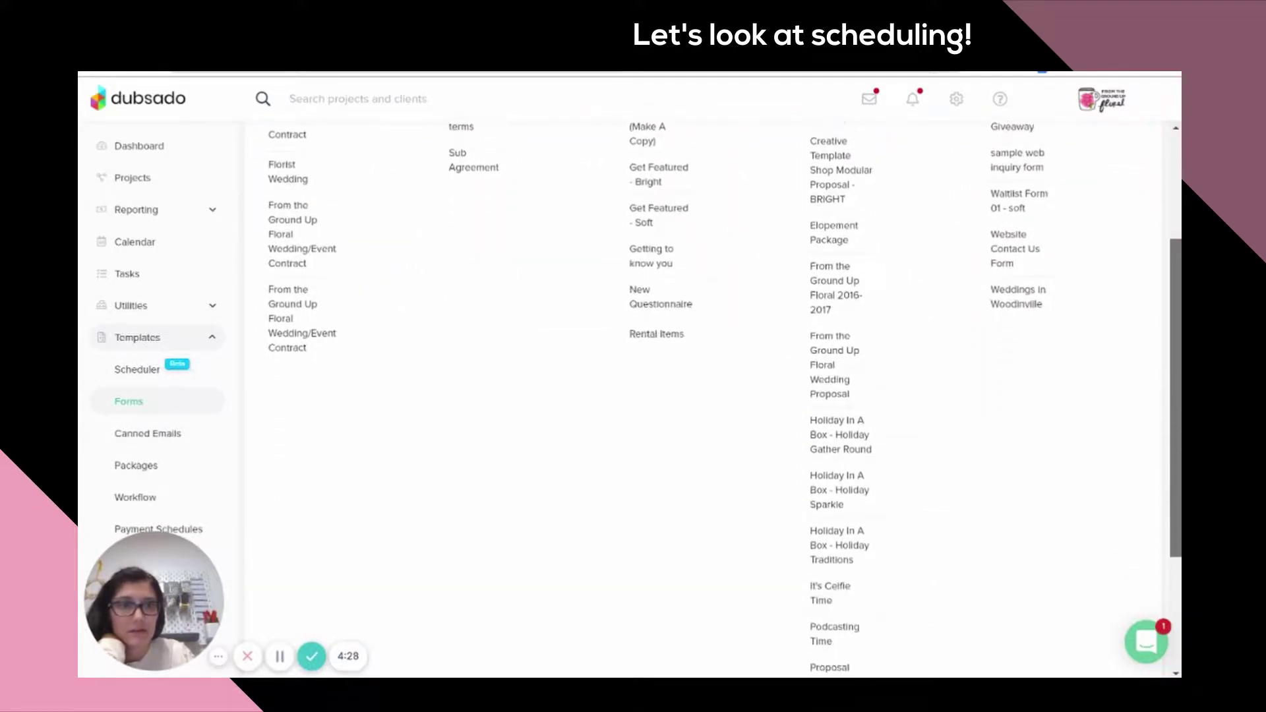
scroll(713, 398, "down", 1)
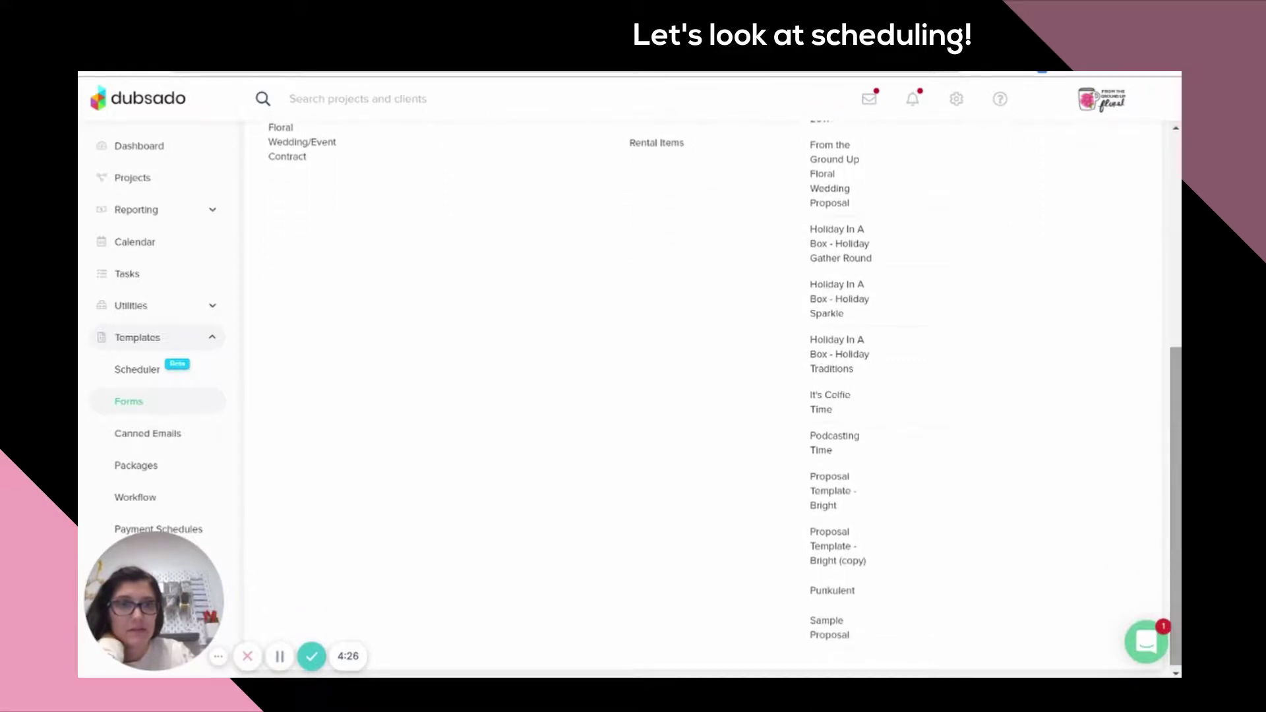
left_click(832, 449)
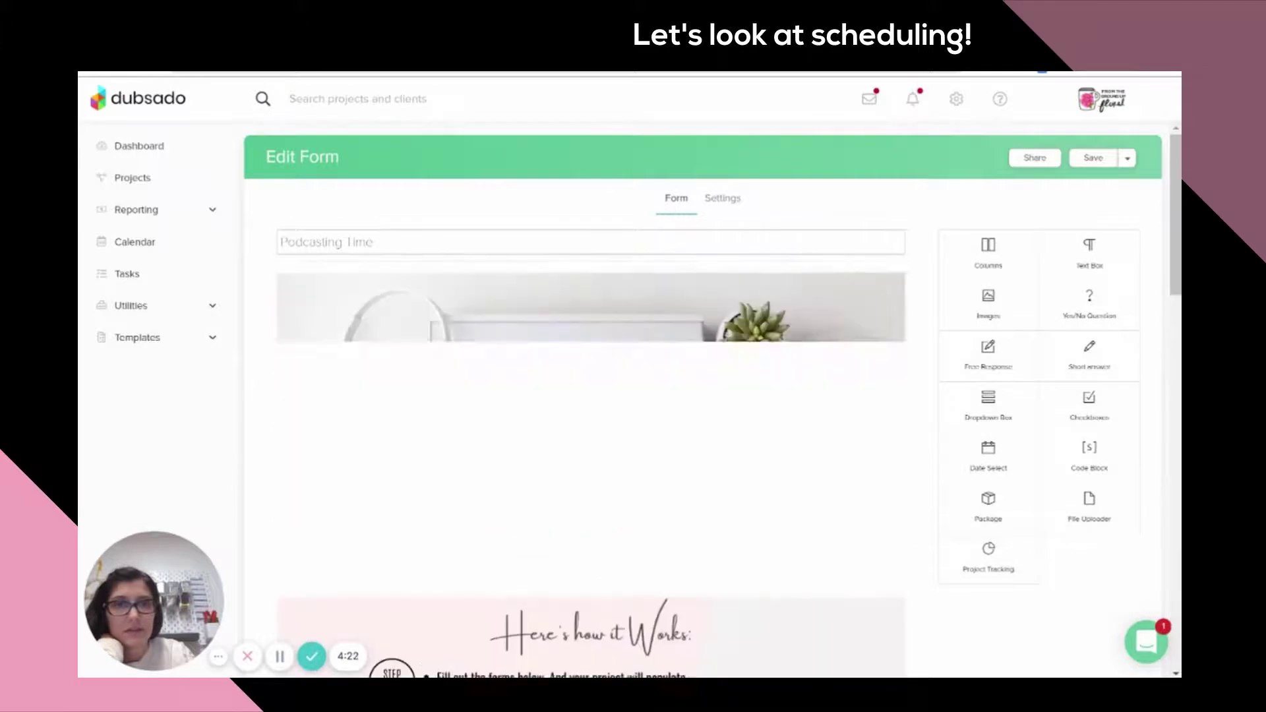
- Look through the Podcasting Time form's how-it-works steps and Let's Chat contact fields, and return to its header image
scroll(1181, 175, "down", 7)
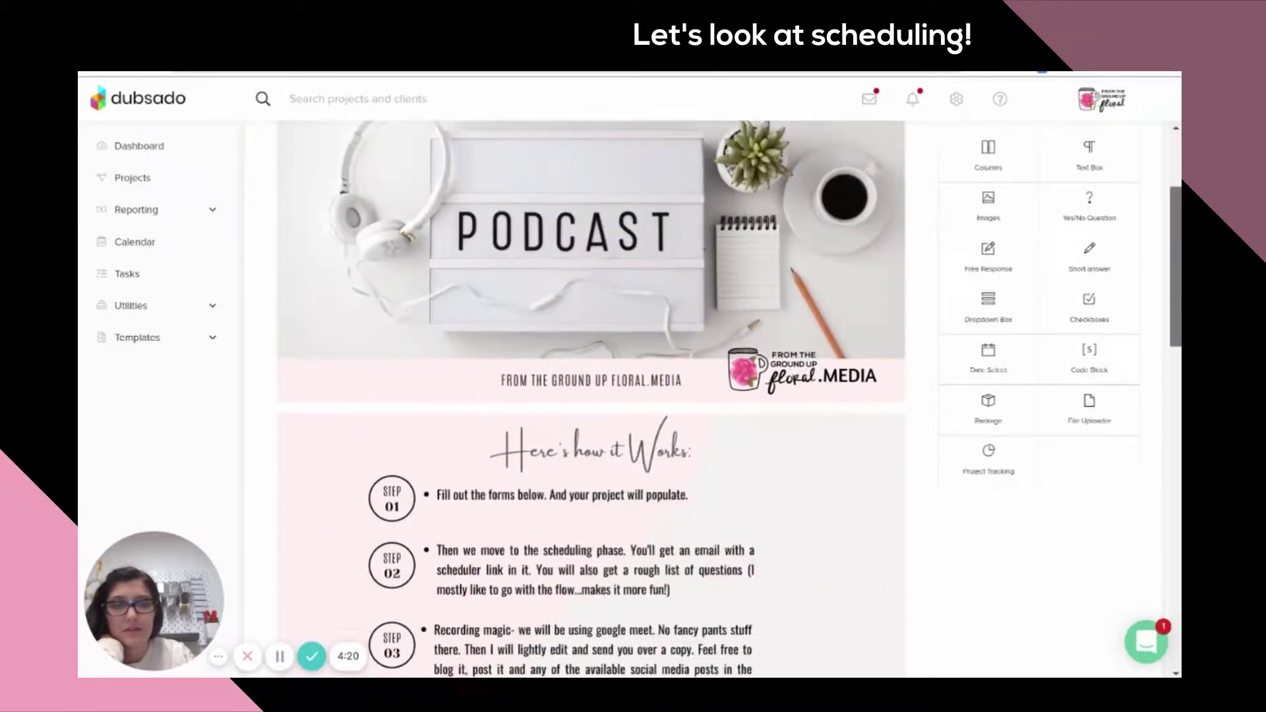
scroll(591, 396, "down", 4)
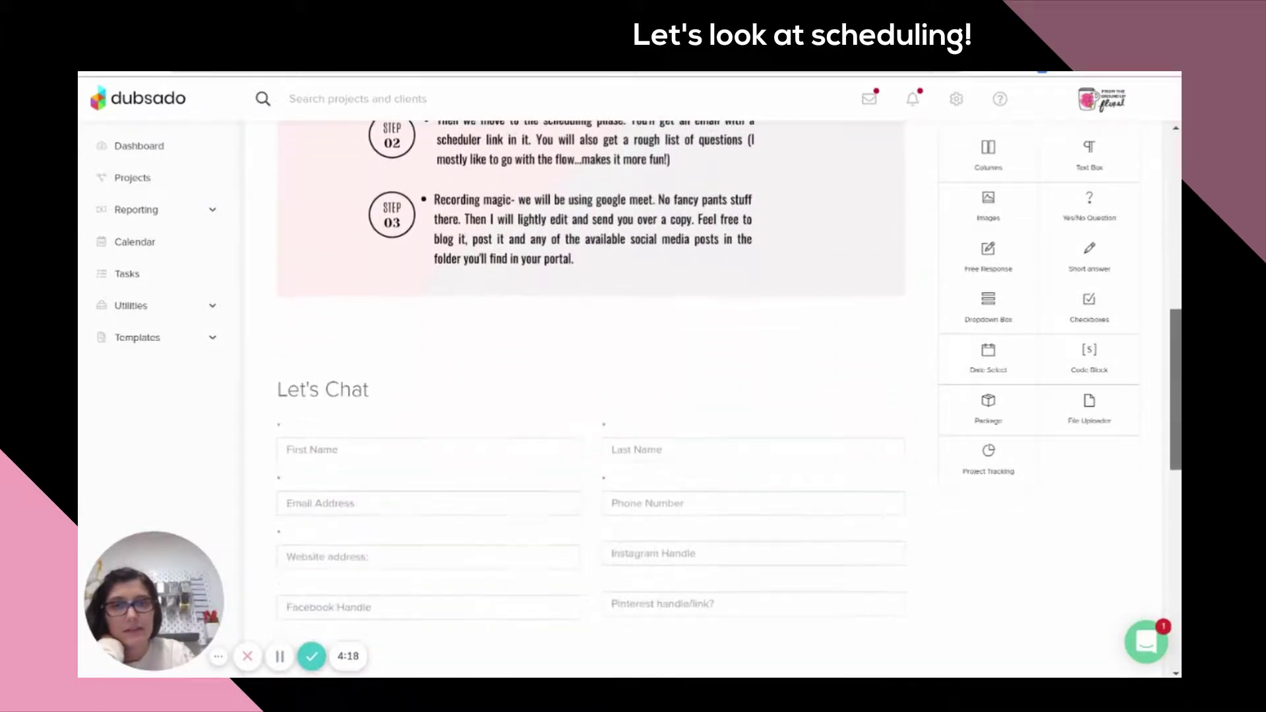
scroll(590, 396, "down", 3)
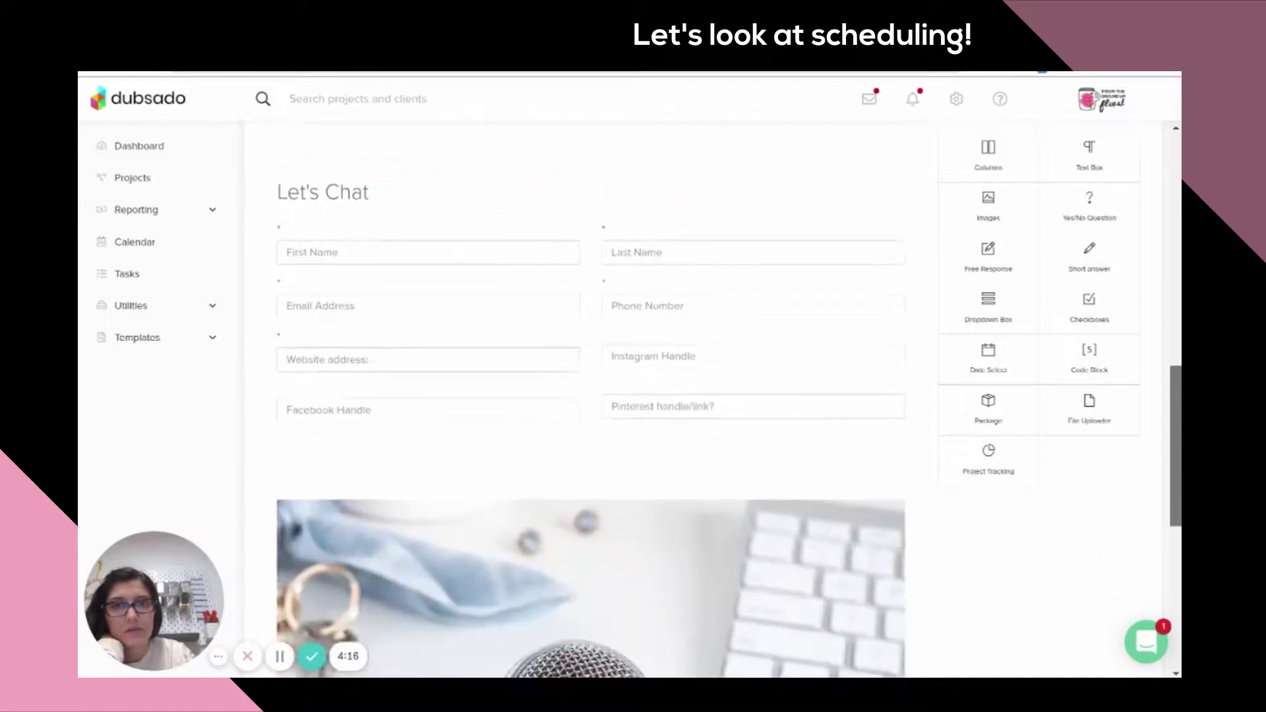
scroll(591, 395, "down", 3)
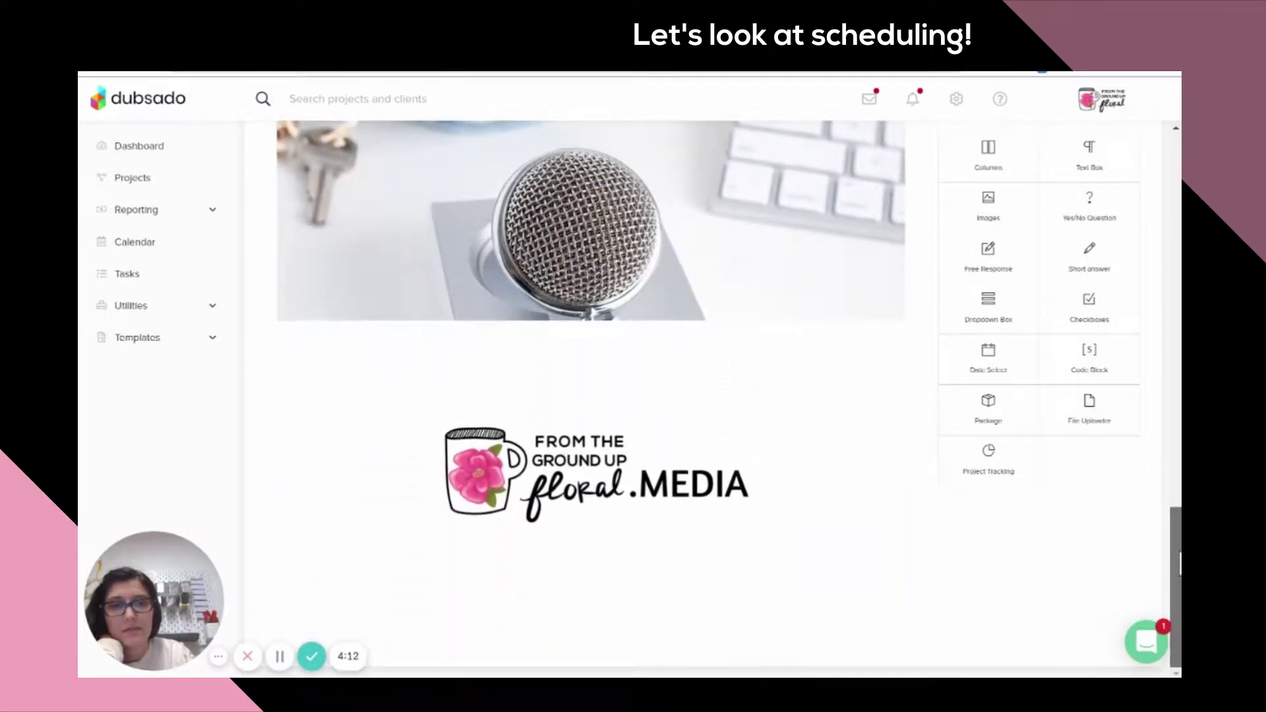
scroll(1180, 564, "up", 10)
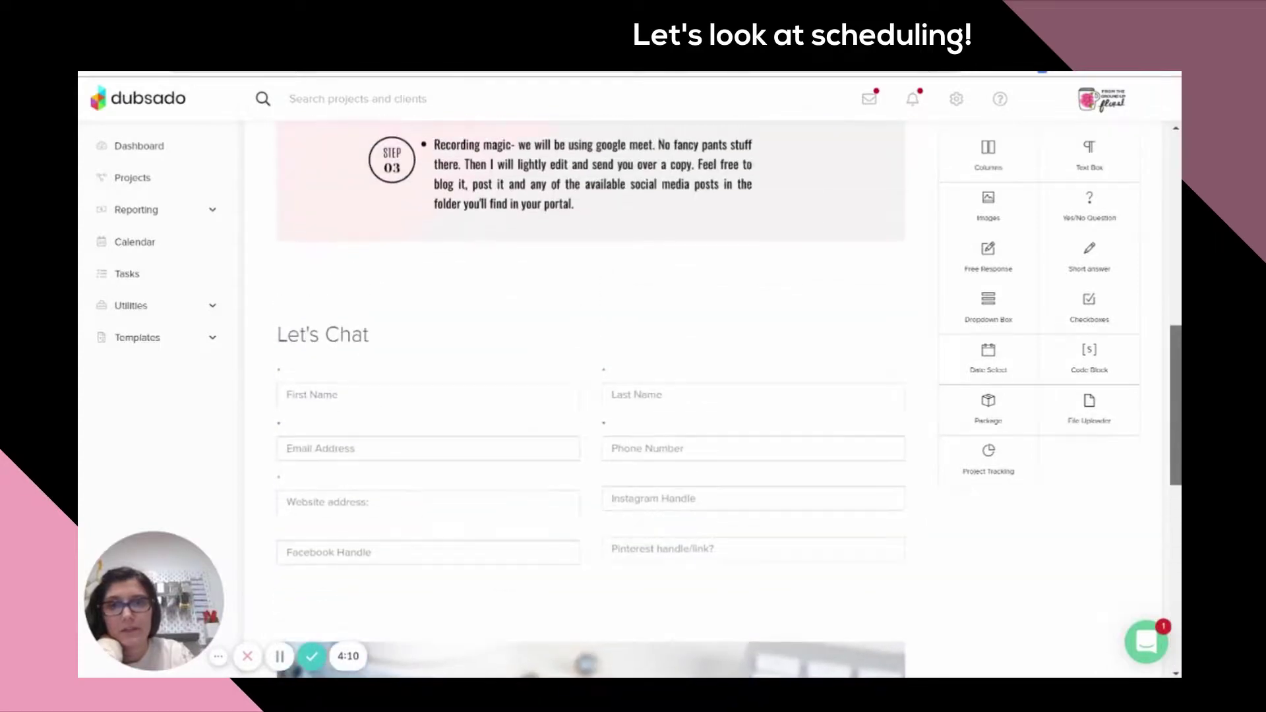
scroll(590, 396, "up", 5)
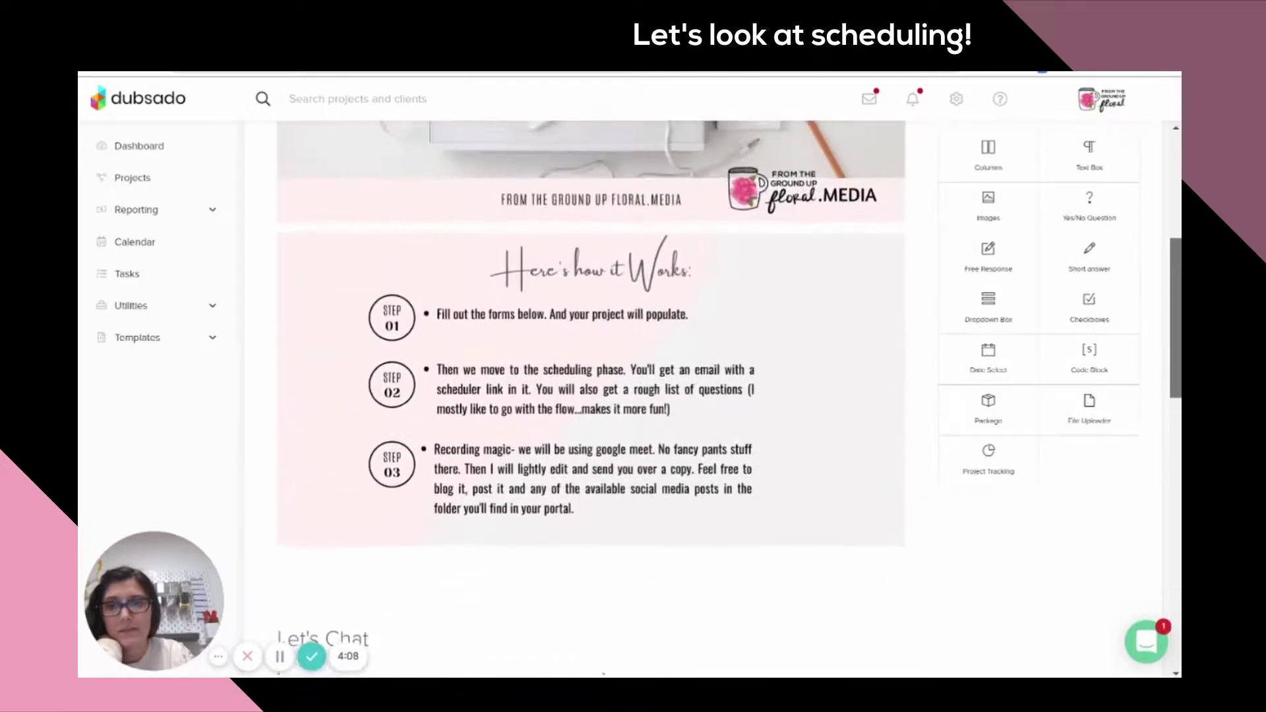
scroll(590, 396, "up", 5)
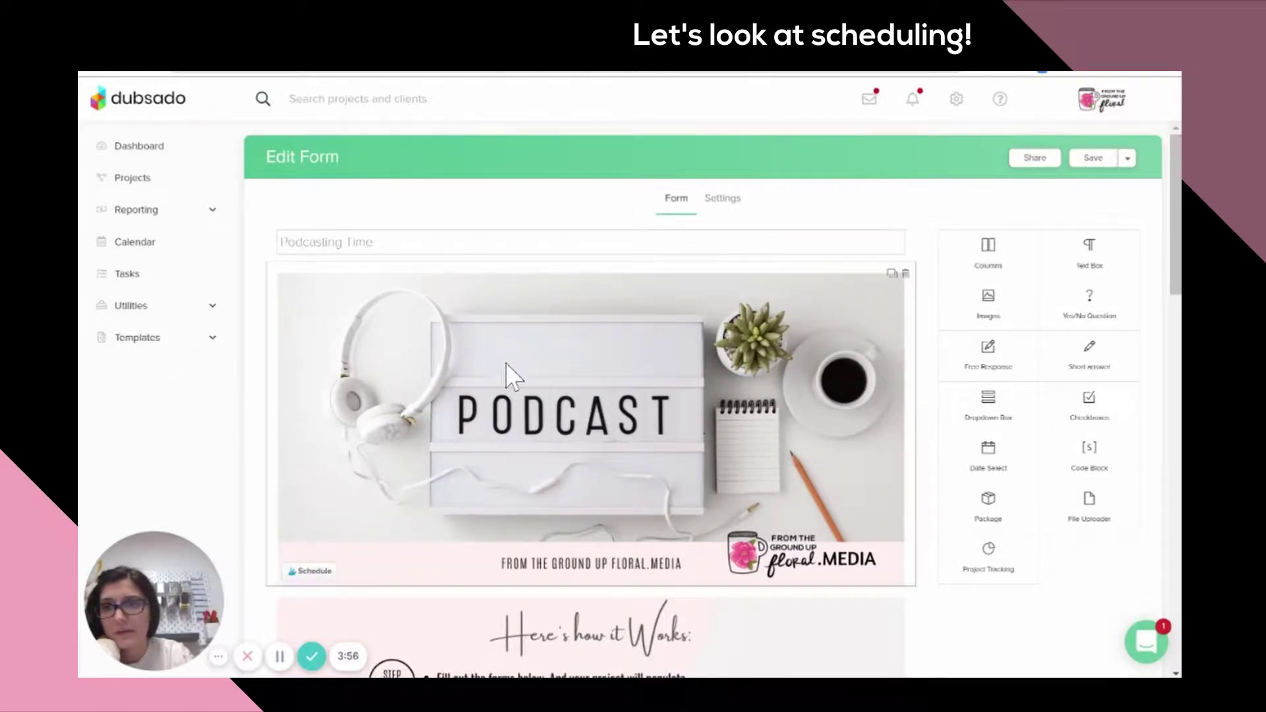
- Review the weekly online check in scheduler's basic settings and duration choices, and the advanced settings for Coffee Shop Consultation (Georgetown Seattle)
left_click(168, 349)
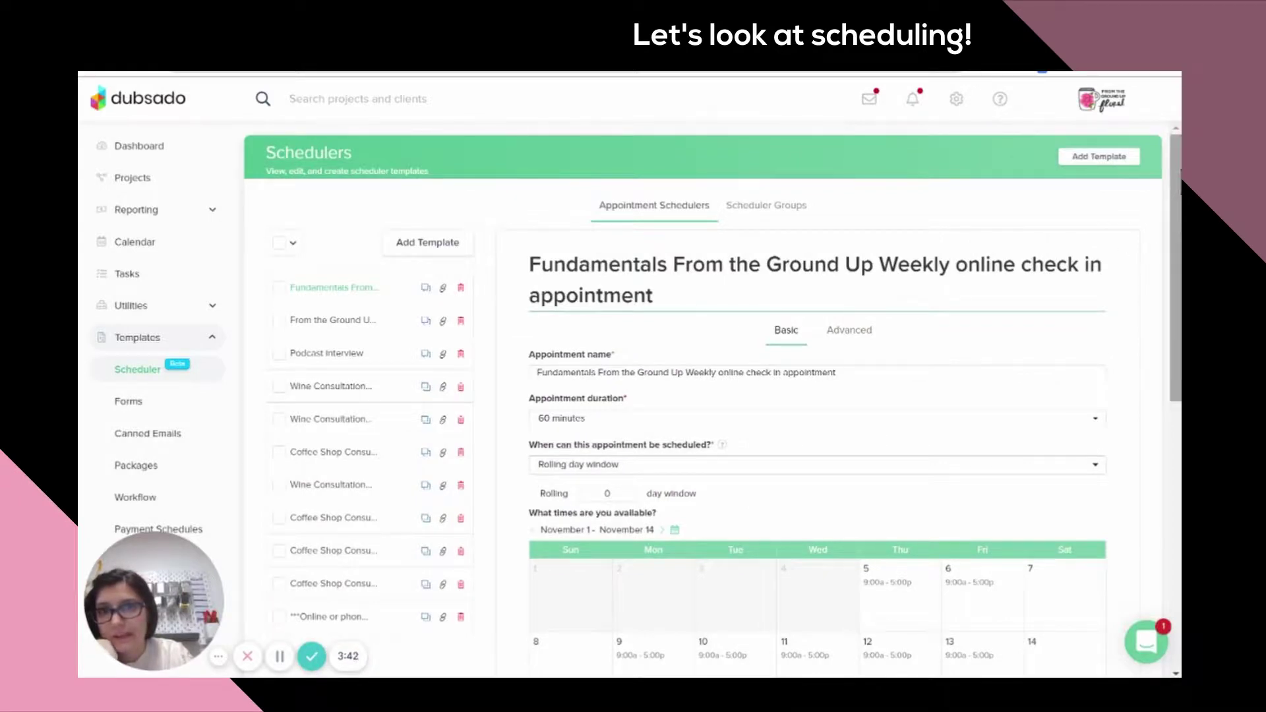
scroll(818, 396, "down", 5)
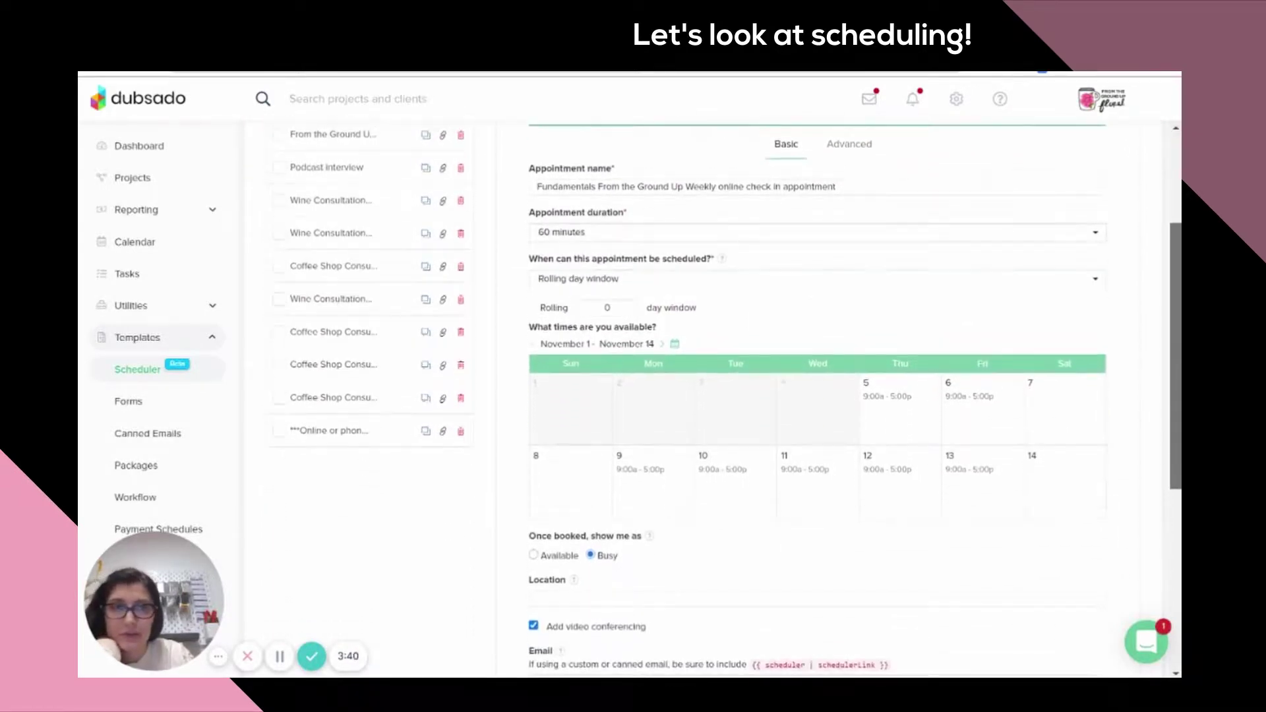
scroll(817, 395, "up", 1)
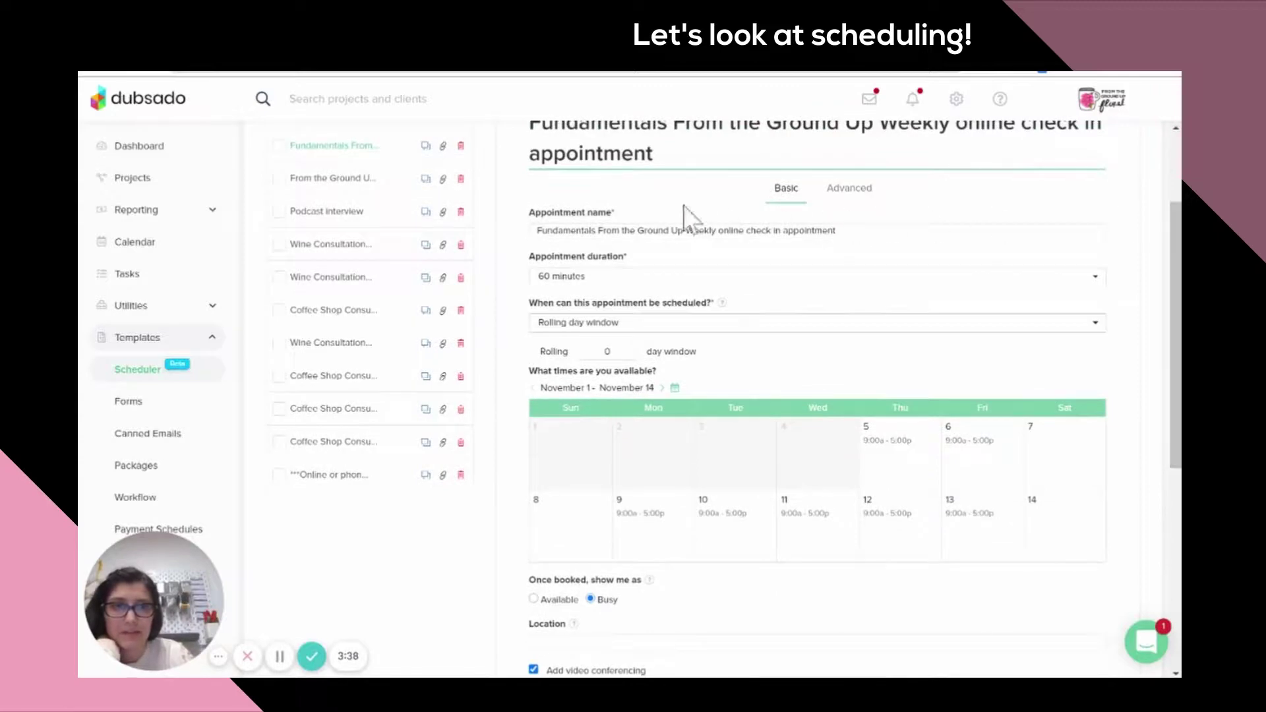
left_click(584, 277)
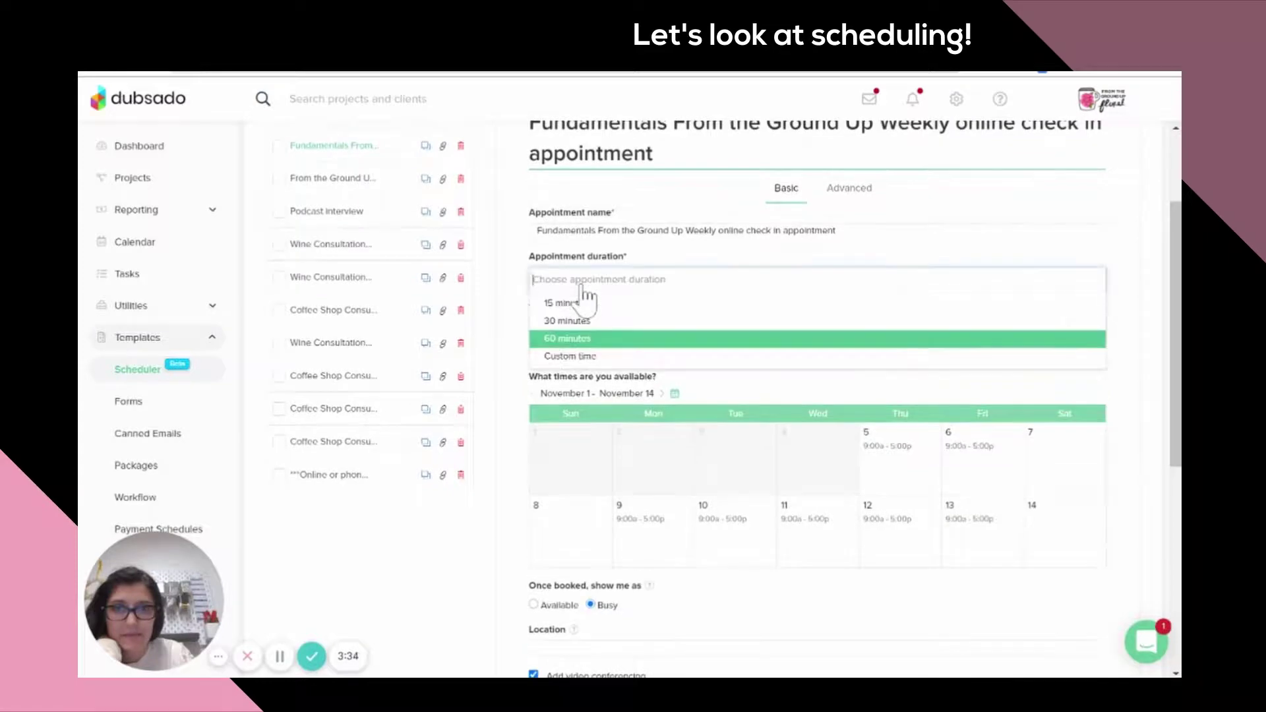
left_click(867, 191)
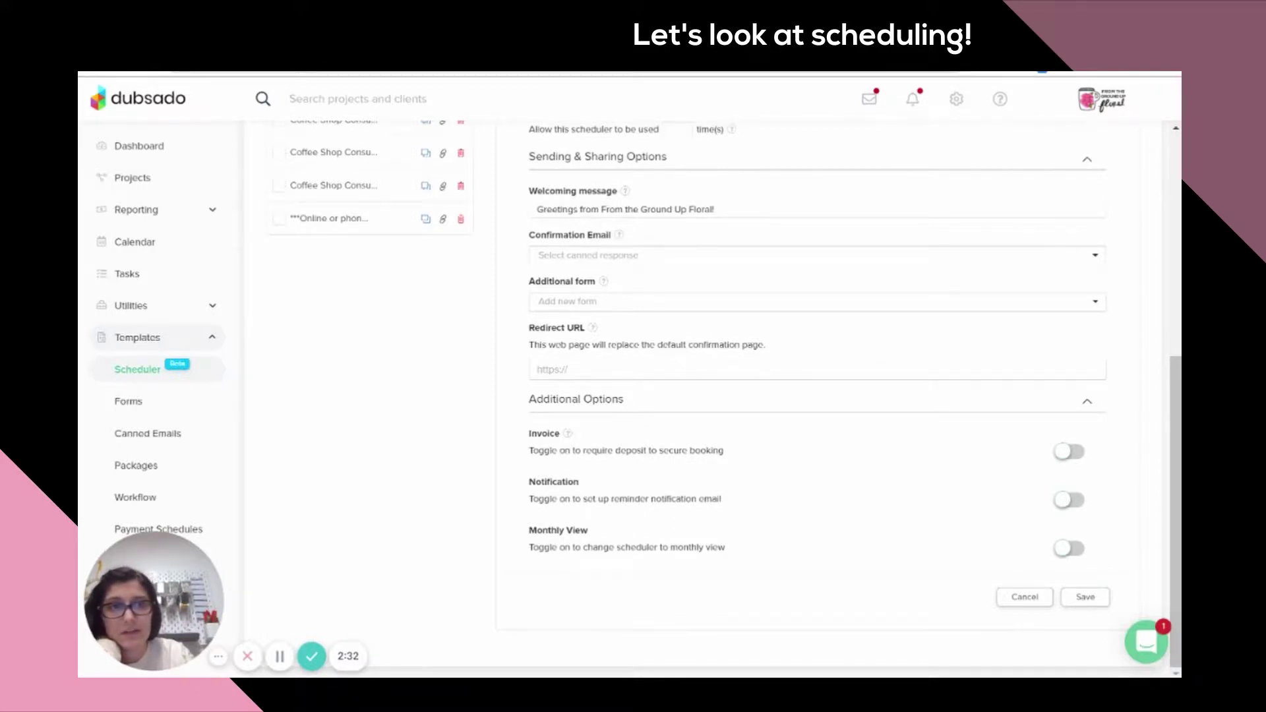
scroll(1115, 172, "up", 6)
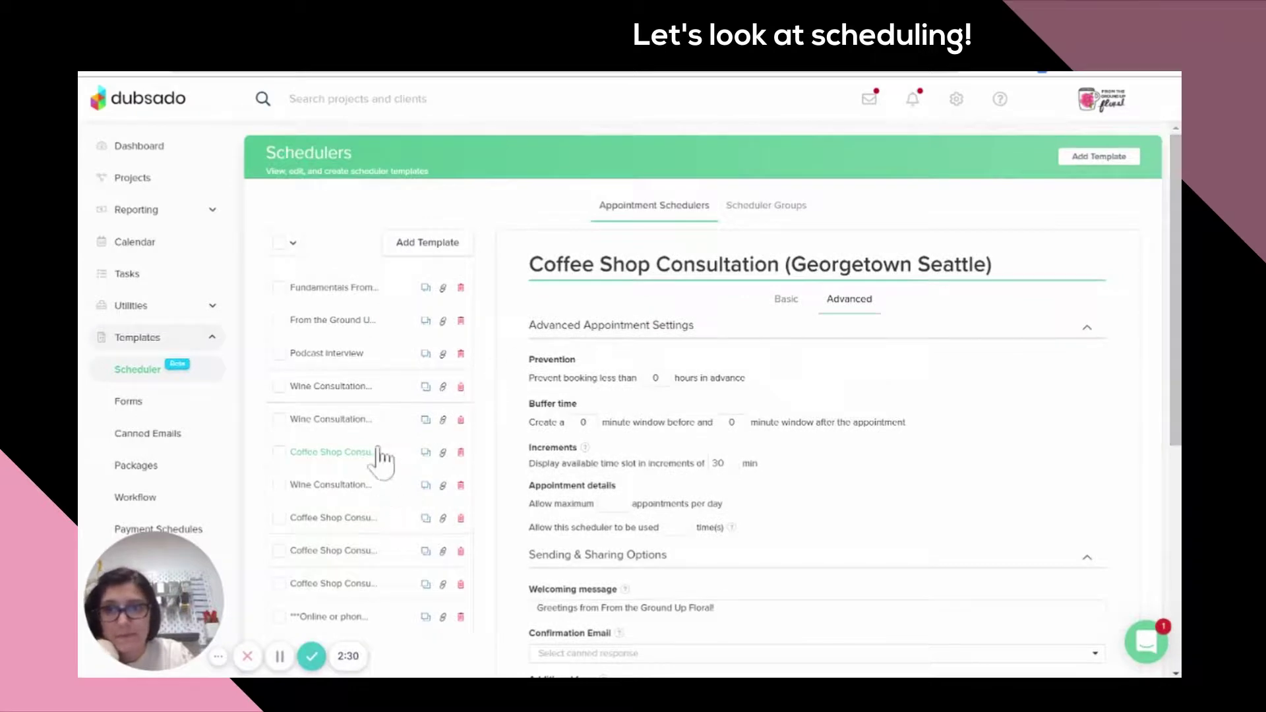
- Open the Online or phone consultation scheduler and review its availability, location, video conferencing and email settings
left_click(330, 616)
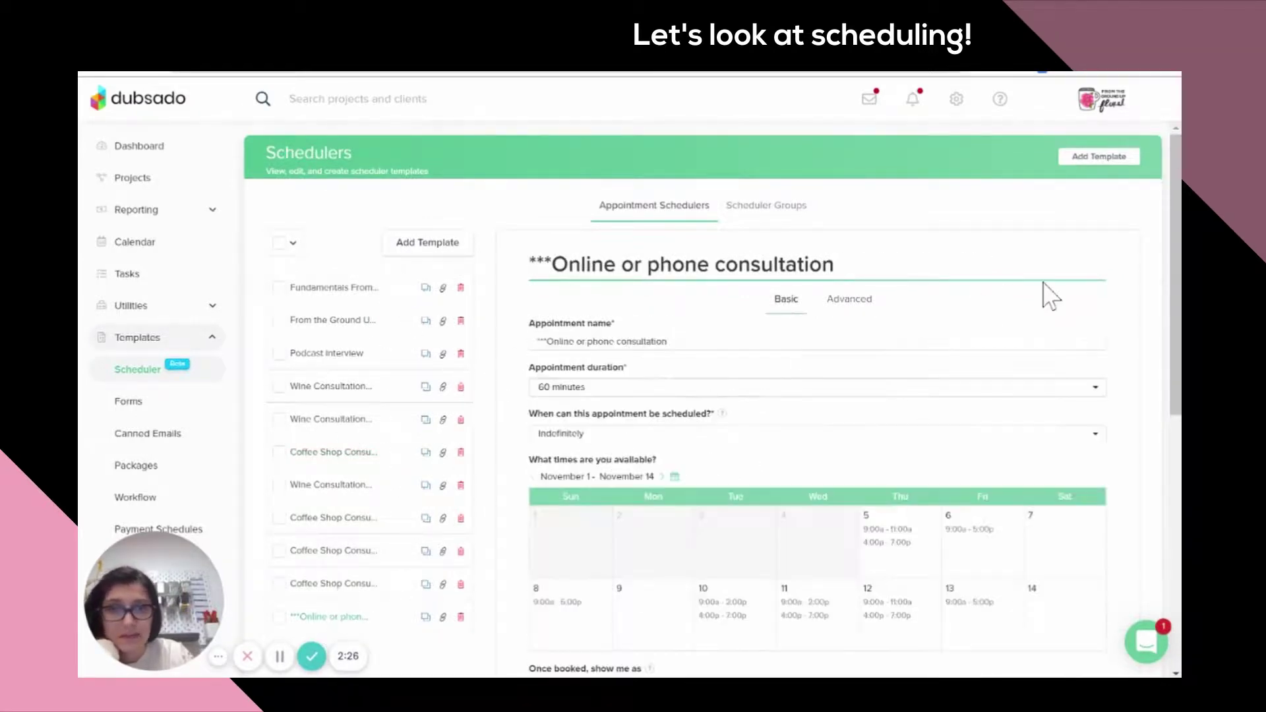
left_click_drag(1180, 193, 1179, 407)
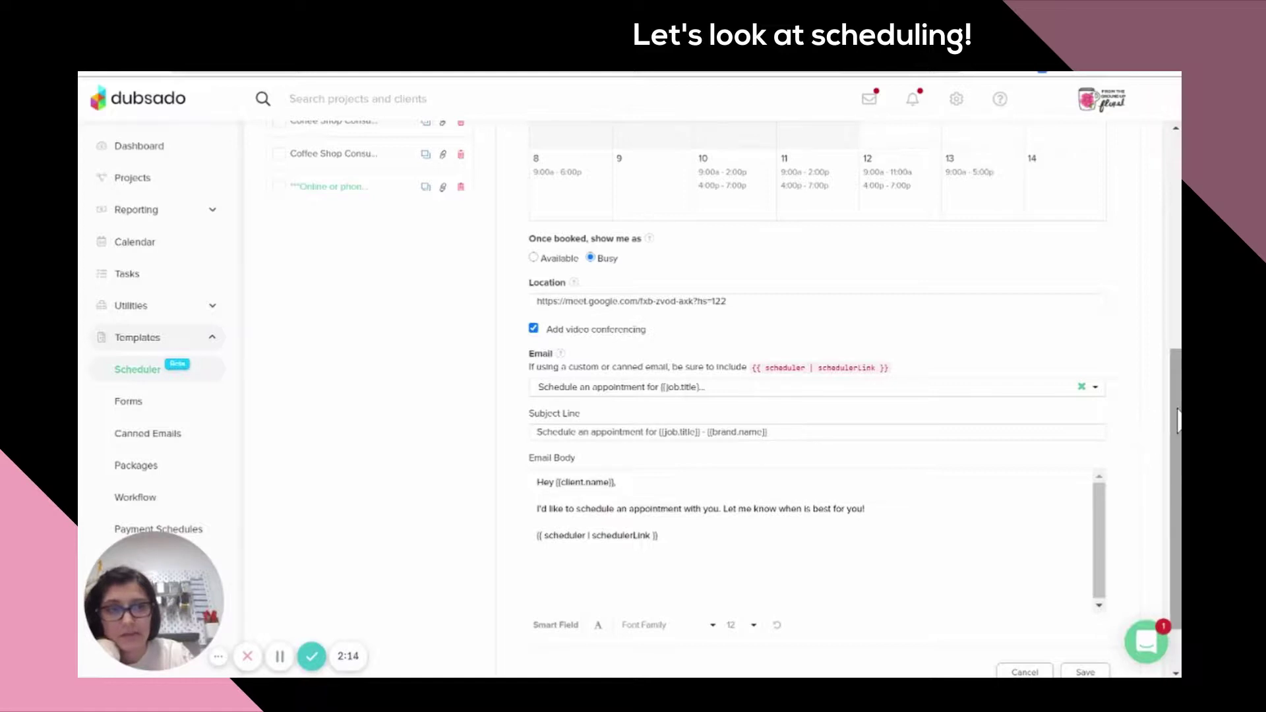
left_click_drag(1178, 419, 1178, 206)
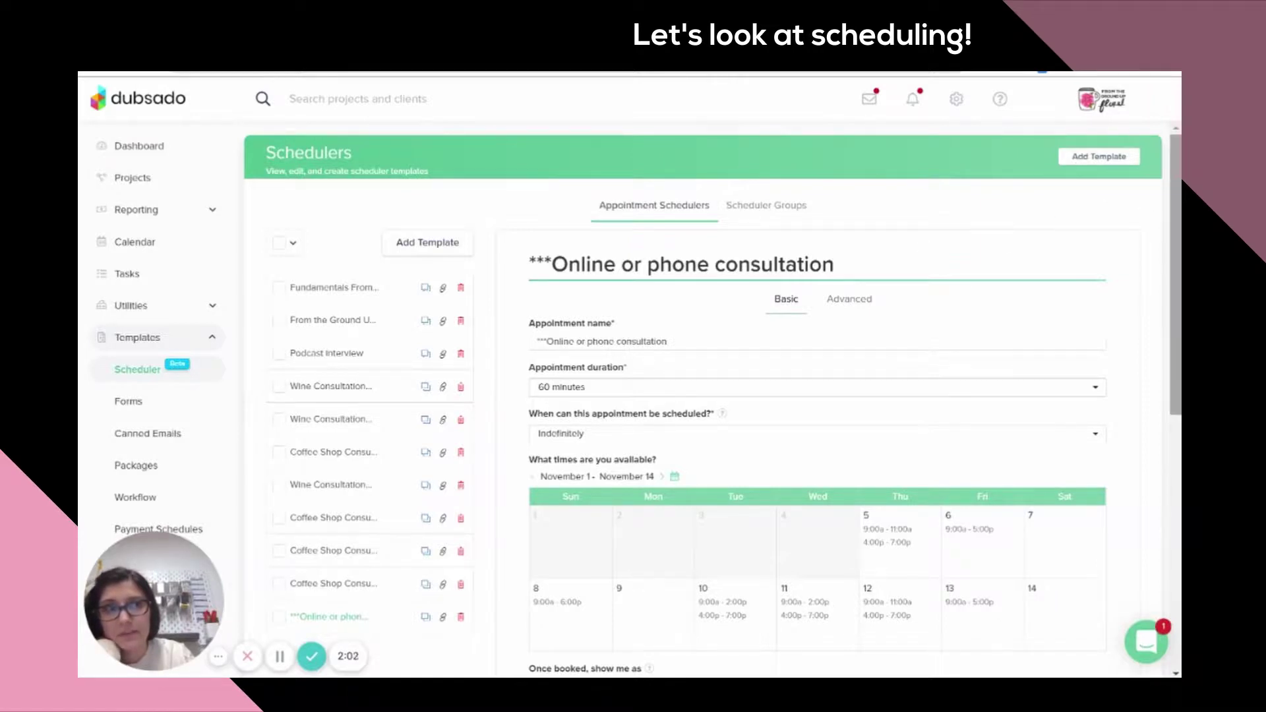
scroll(710, 396, "down", 5)
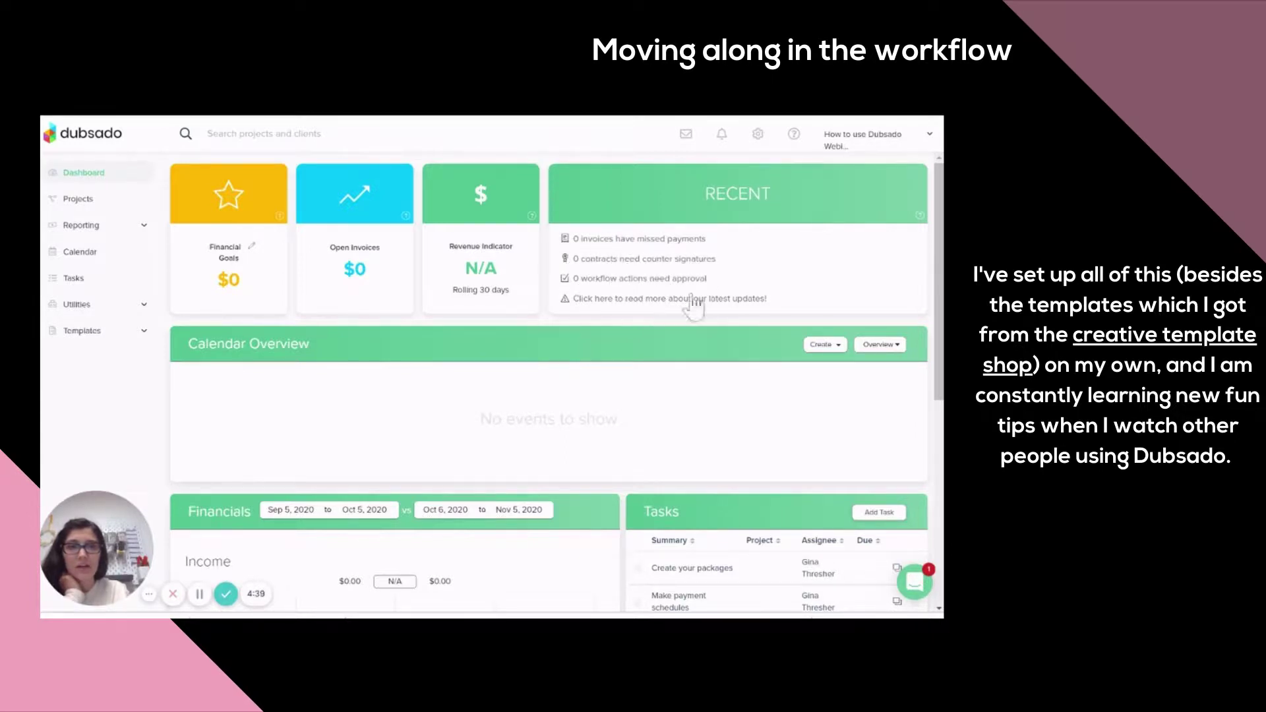
- Look over the How to use Dubsado webinar account's dashboard, including its calendar overview, financials and tasks
scroll(860, 290, "down", 2)
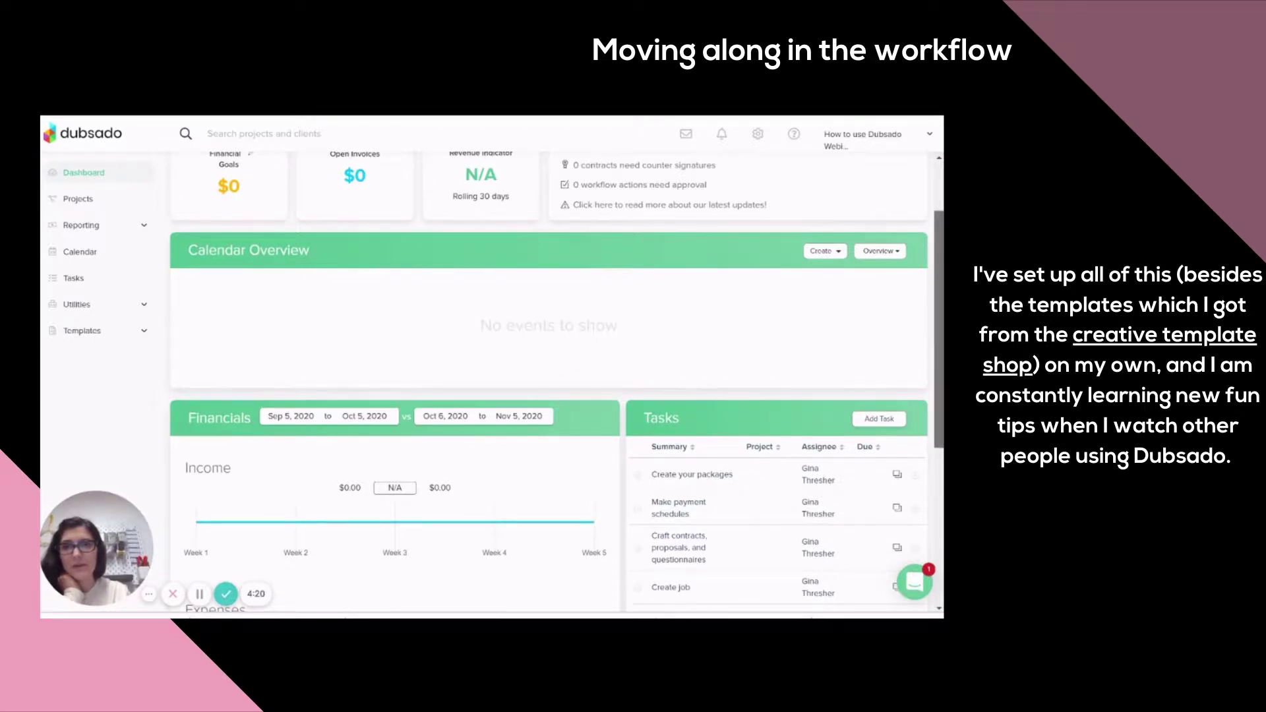
scroll(547, 383, "down", 3)
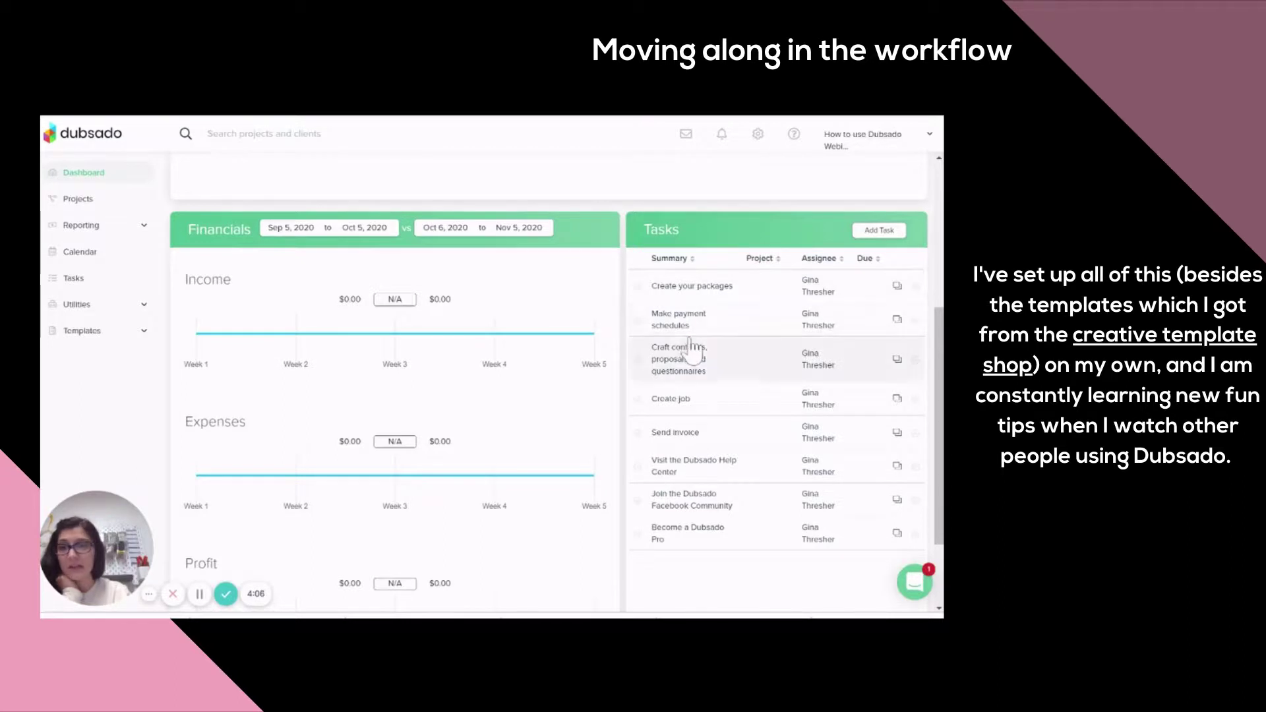
left_click_drag(941, 346, 942, 391)
scroll(187, 593, "up", 3)
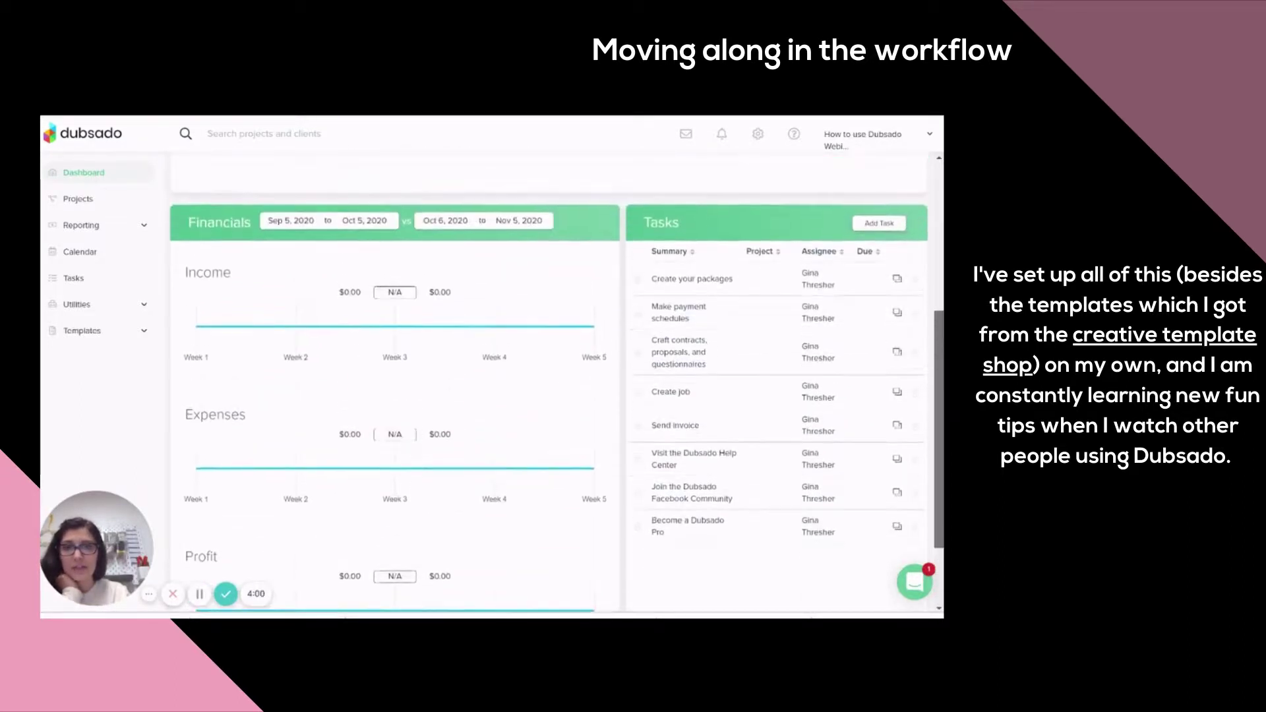
scroll(187, 593, "up", 5)
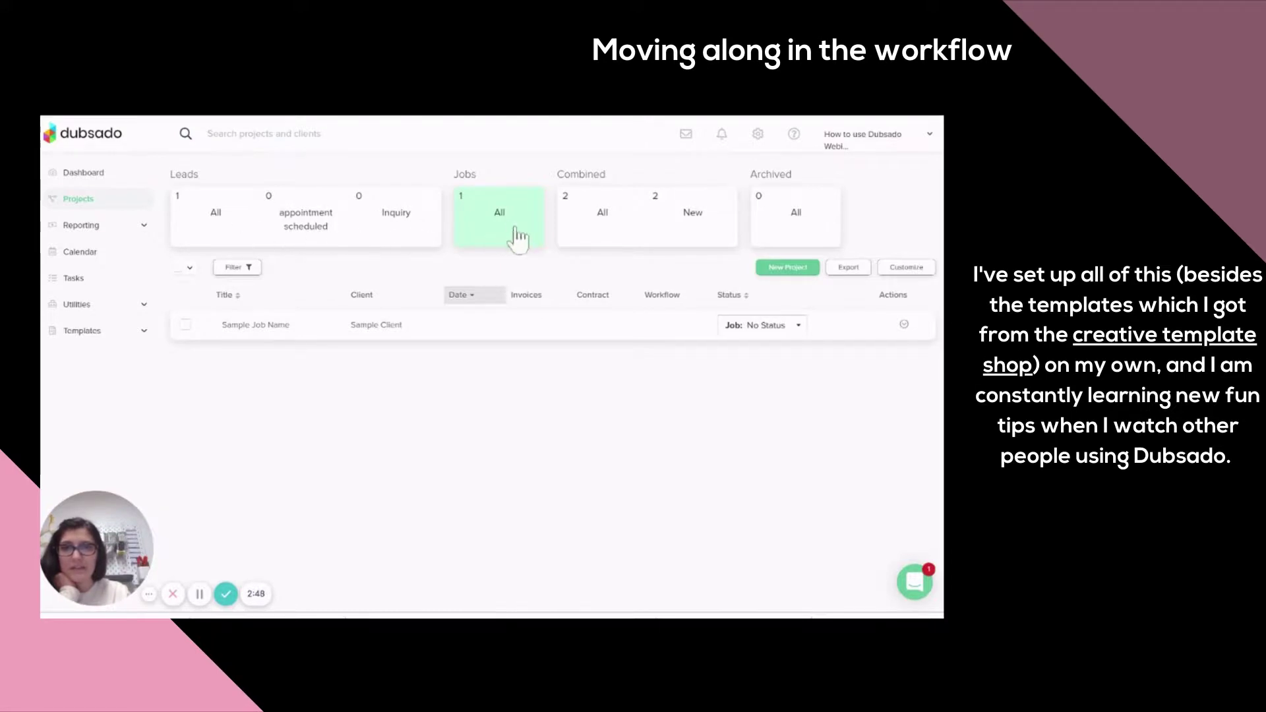
- Open the project status customization from the leads list and rename the Inquiry lead funnel to incoming lead
left_click(224, 220)
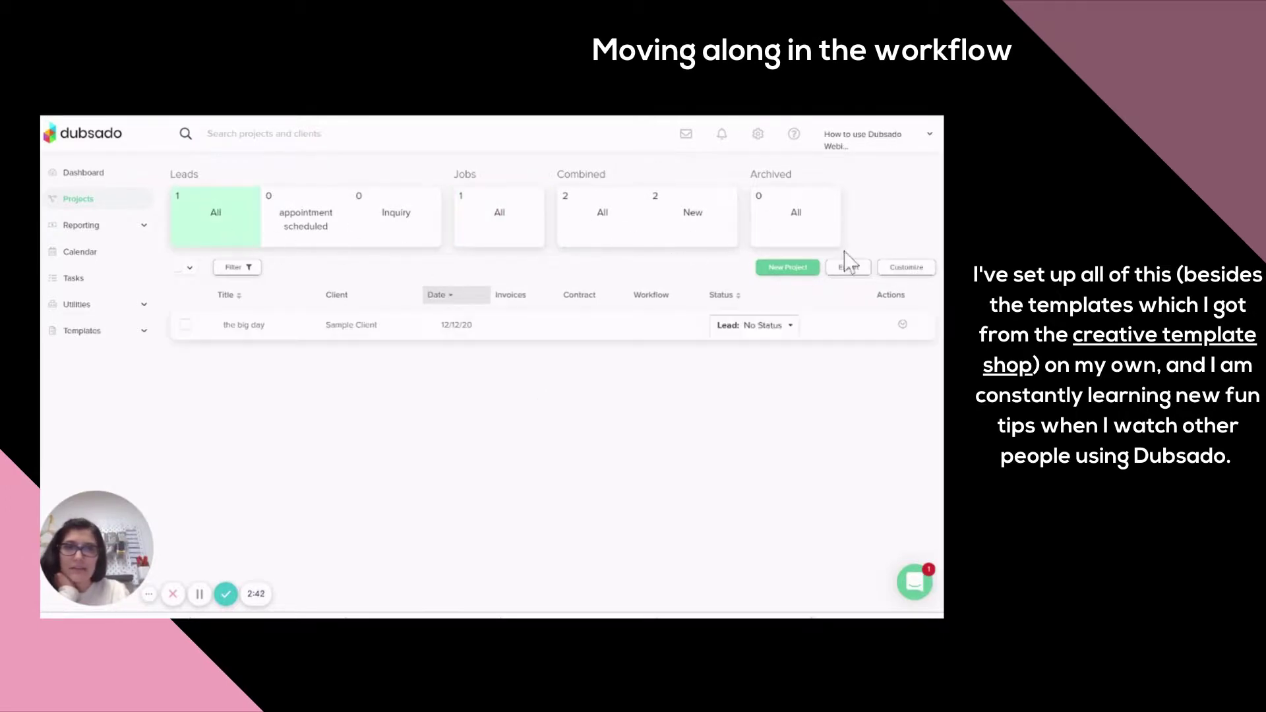
left_click(917, 271)
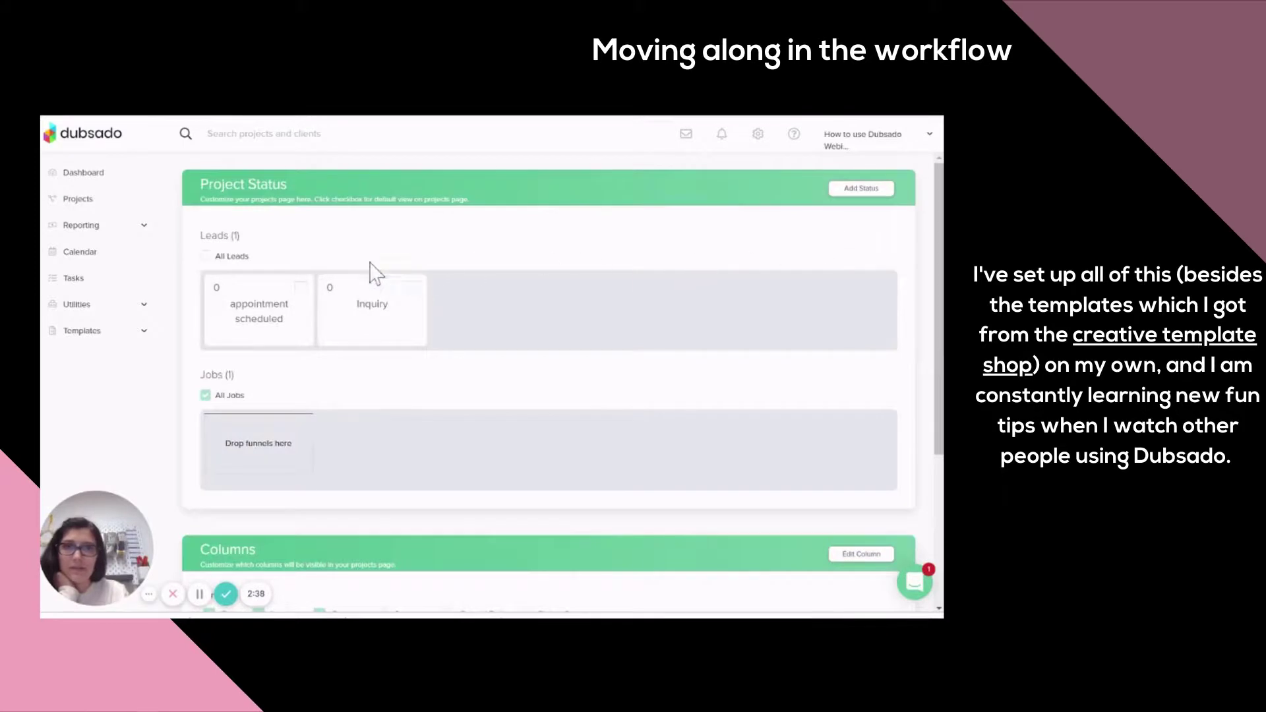
left_click(378, 317)
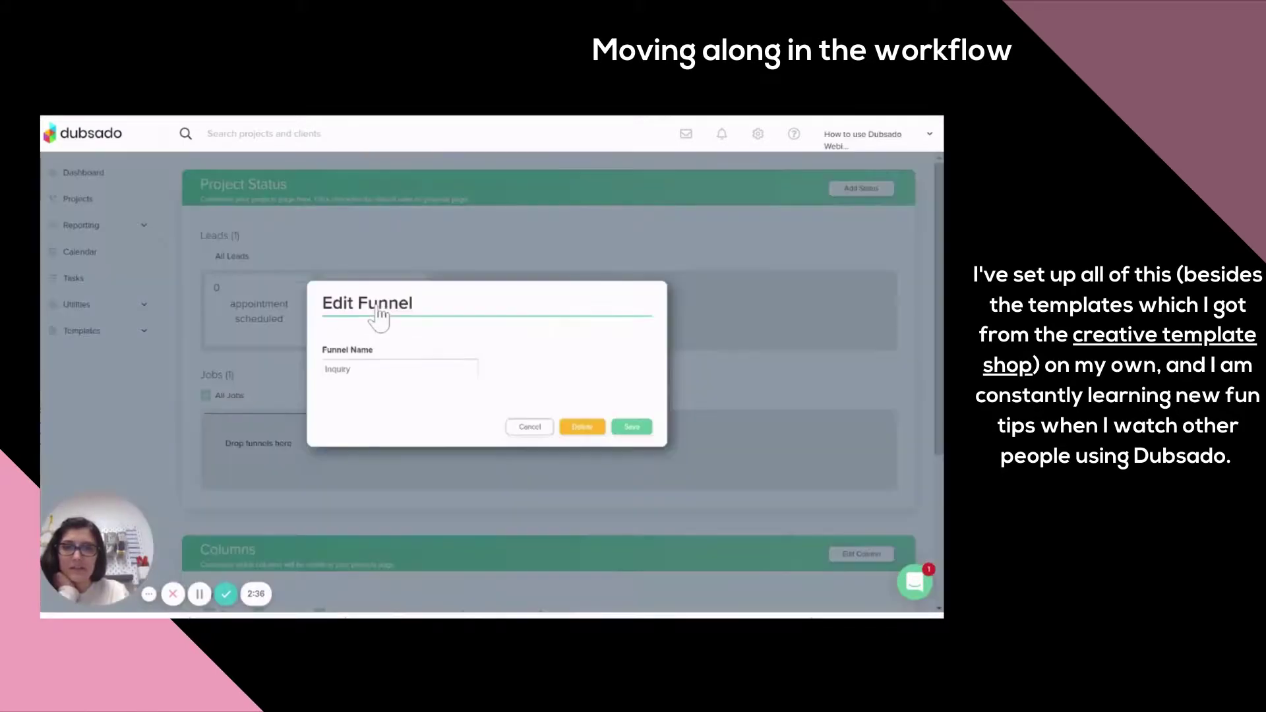
double_click(337, 370)
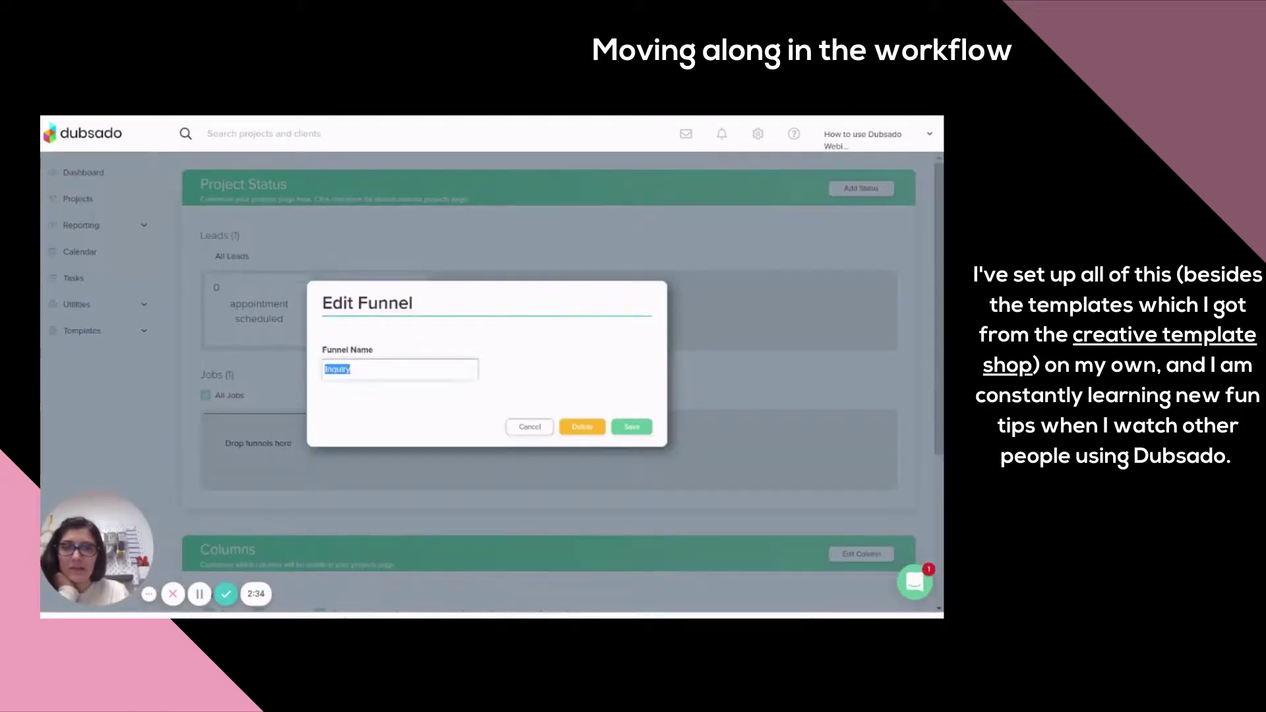
type("(")
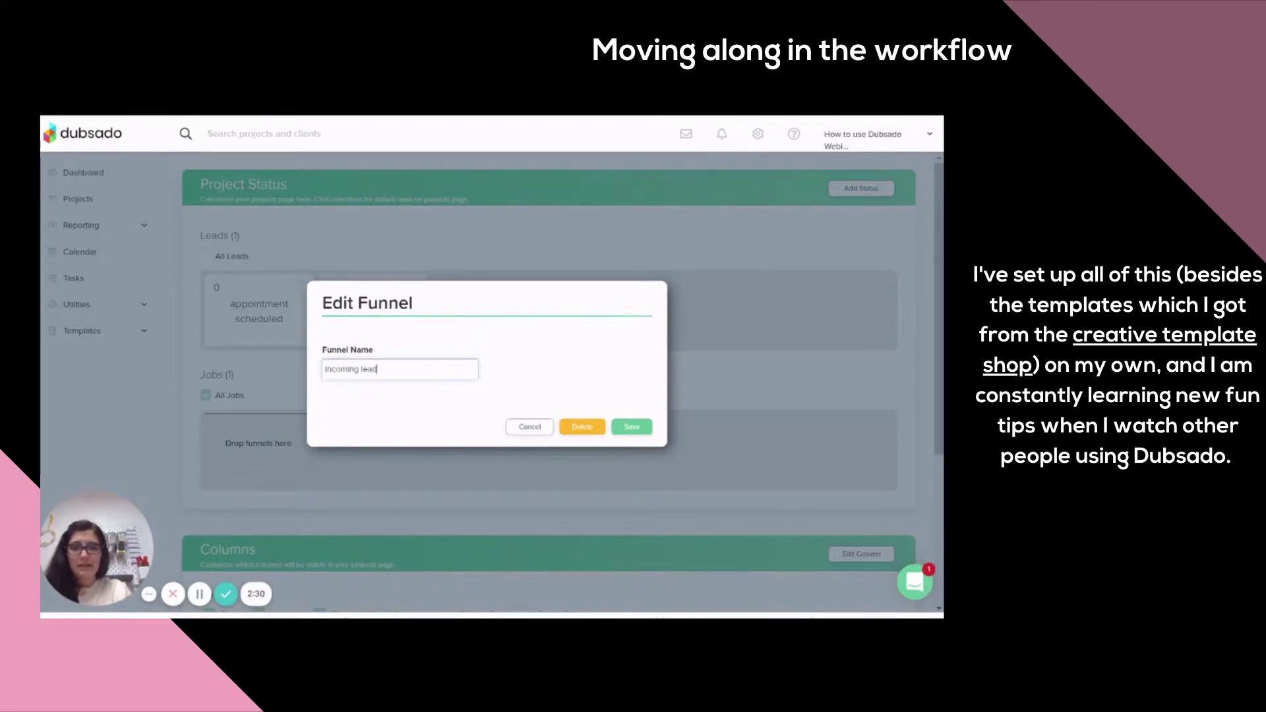
left_click(632, 429)
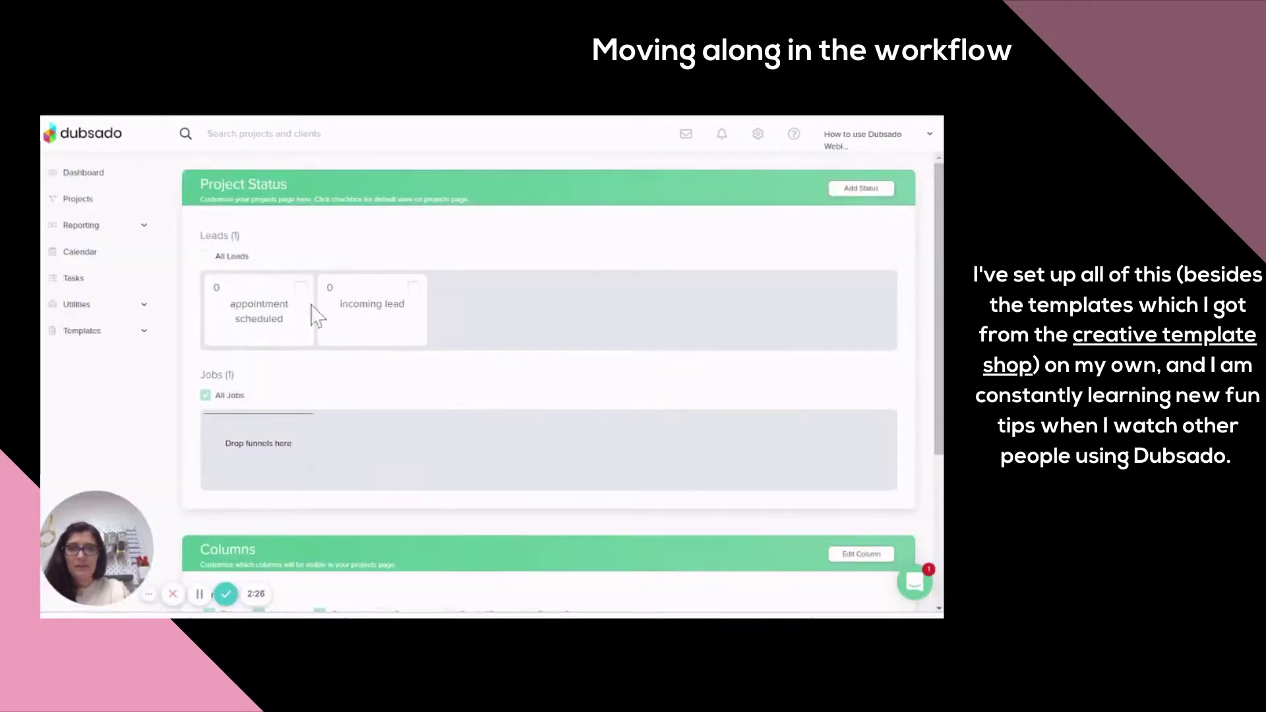
left_click(263, 325)
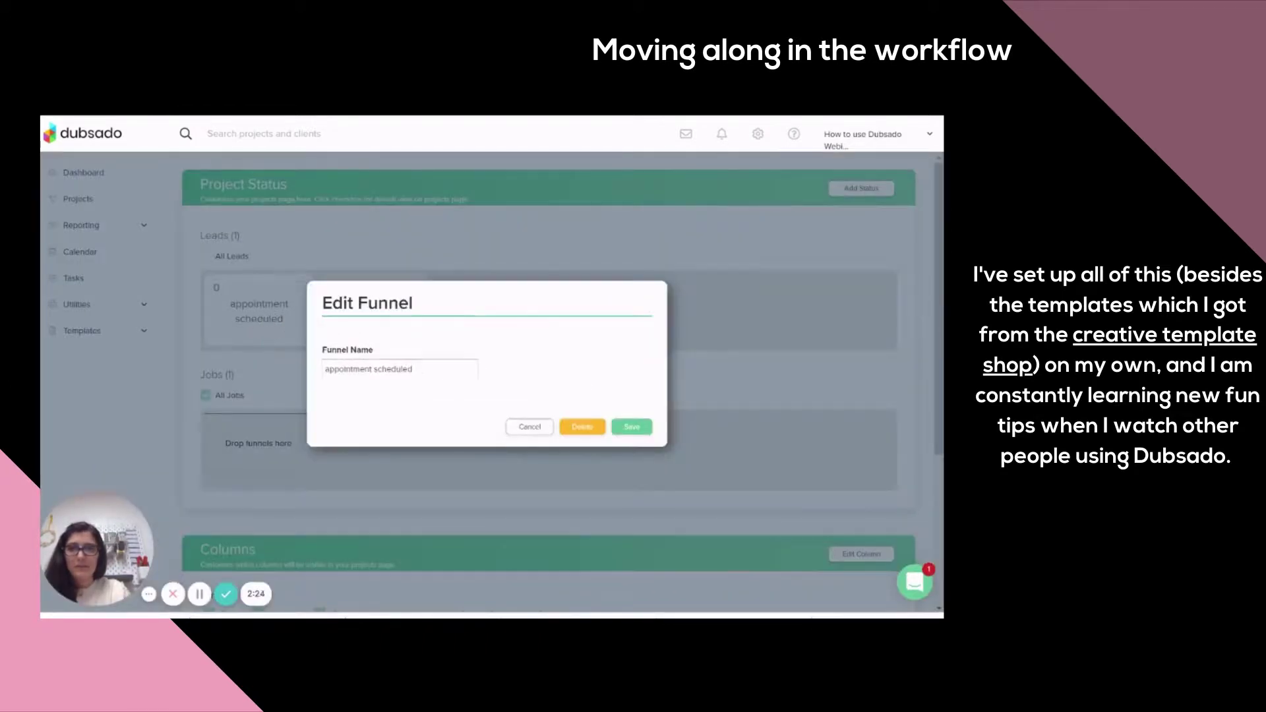
left_click(630, 428)
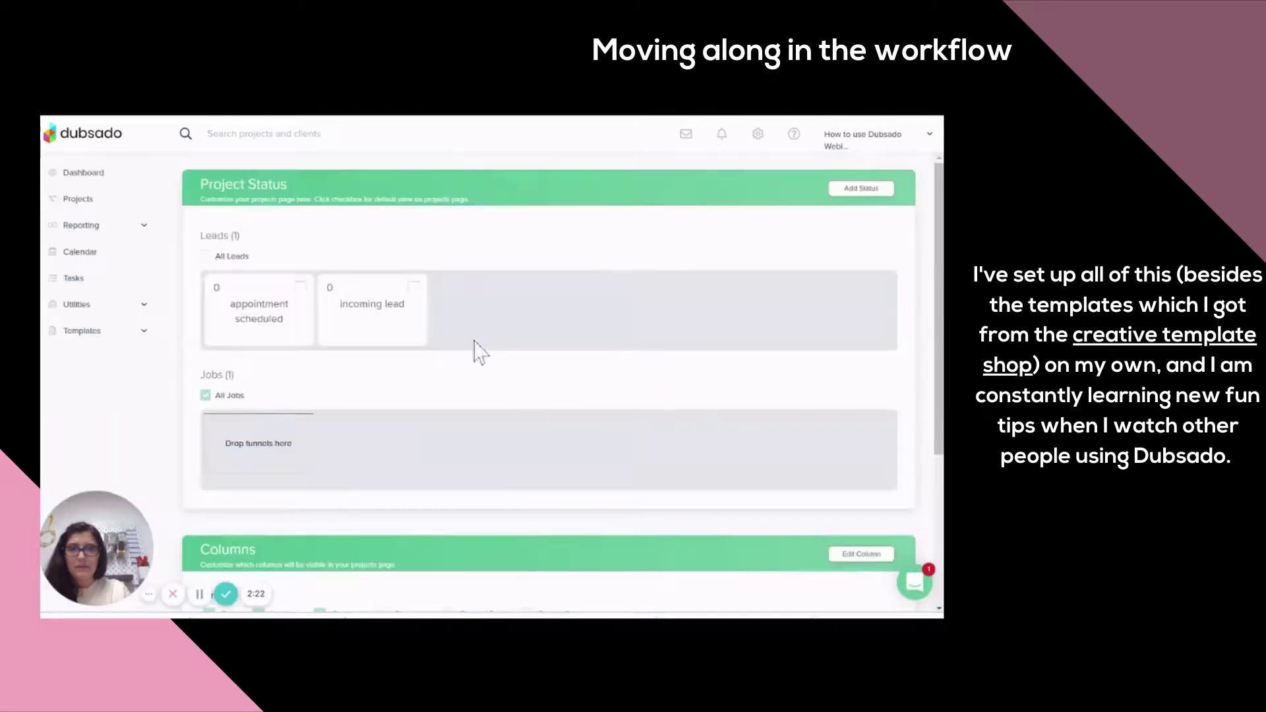
- Add a lead funnel named Proposal in progress and place appointment scheduled between incoming lead and Proposal in progress
left_click(871, 193)
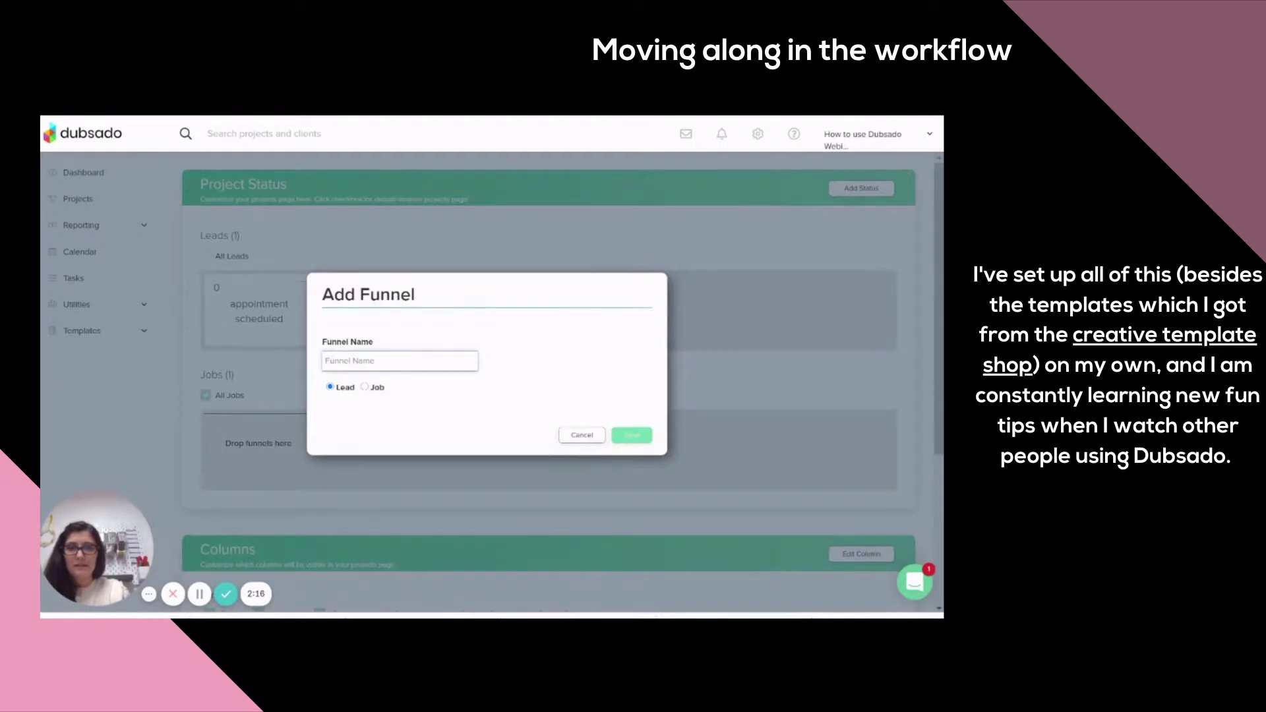
type("Proposal in progress")
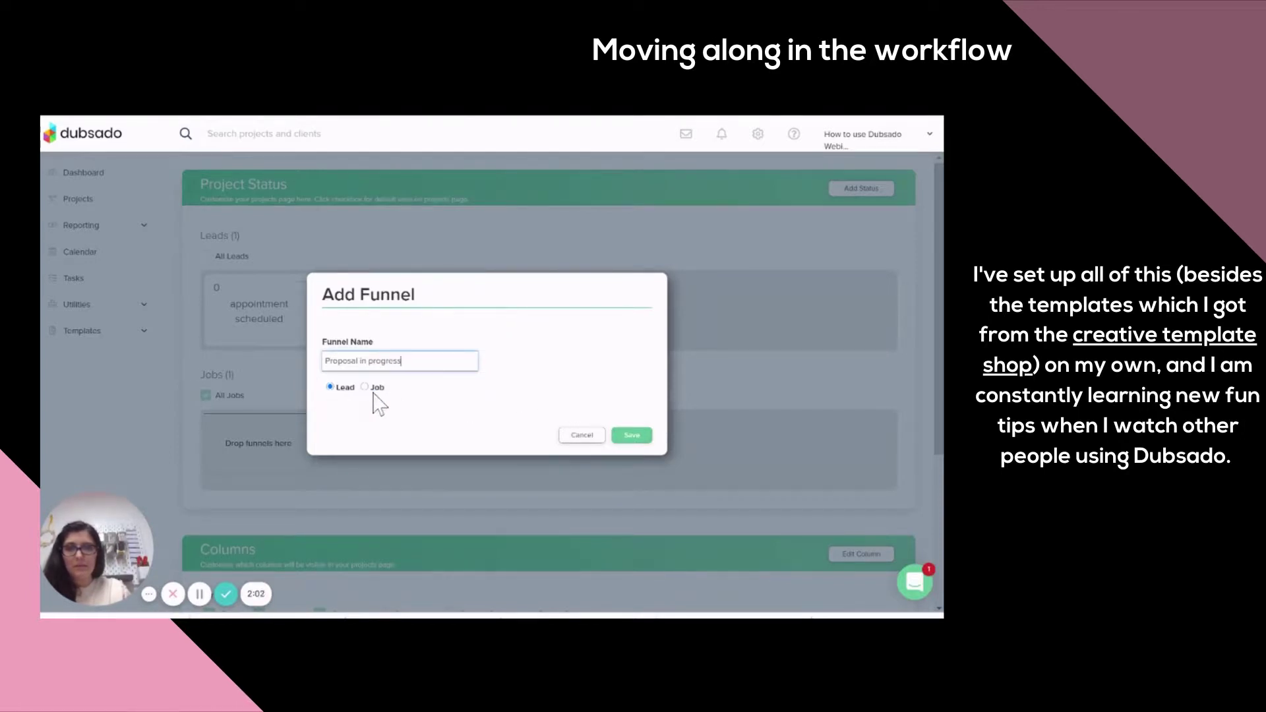
left_click(632, 436)
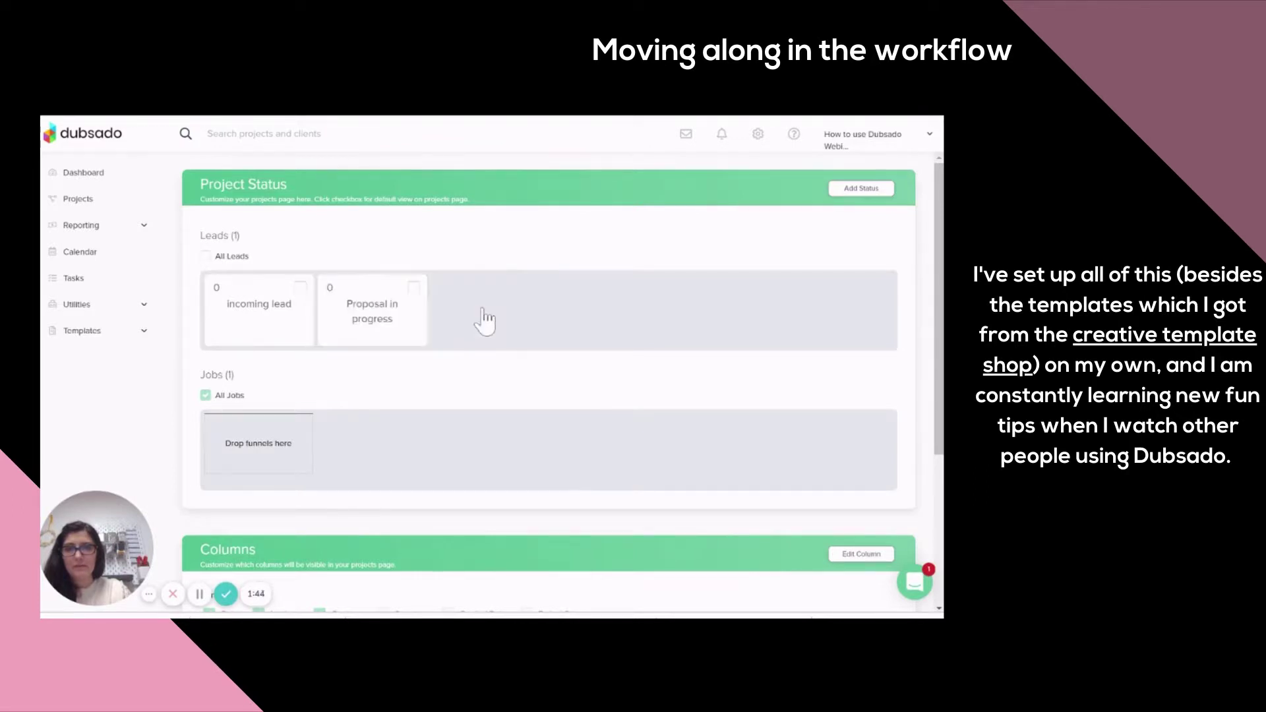
left_click_drag(484, 321, 356, 316)
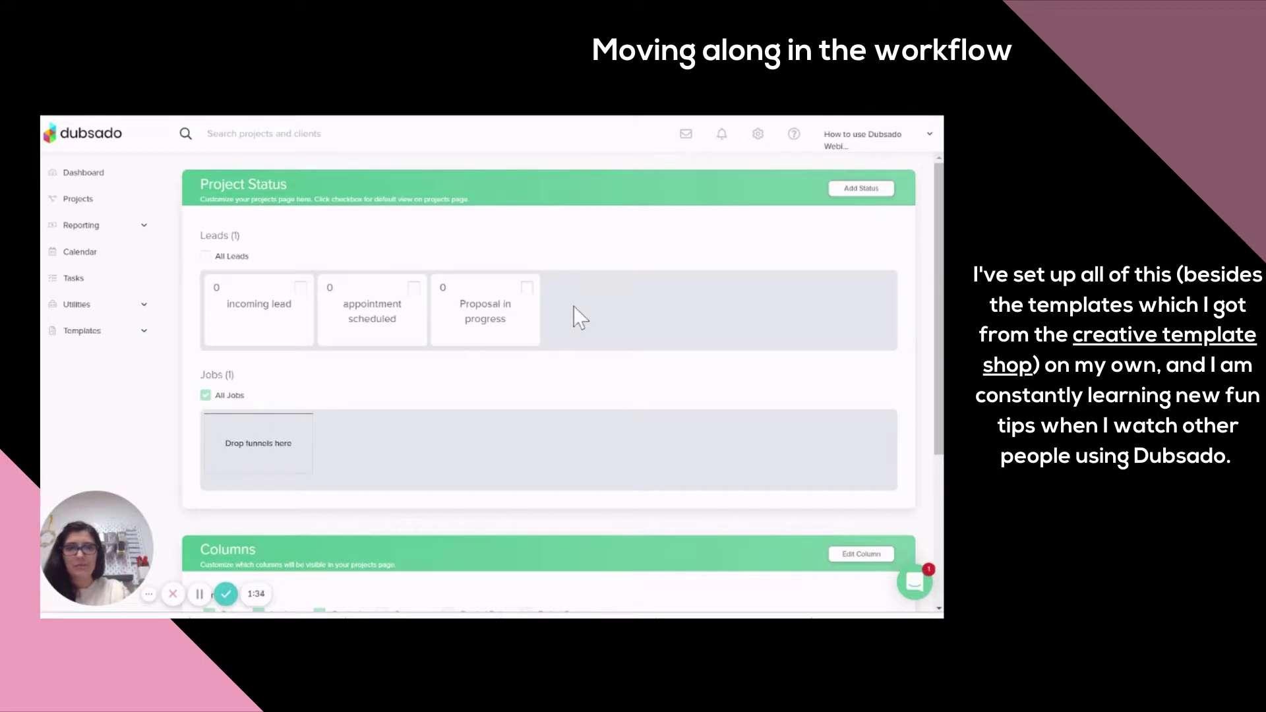
- Add another lead funnel named contract signed to the project statuses
left_click(852, 190)
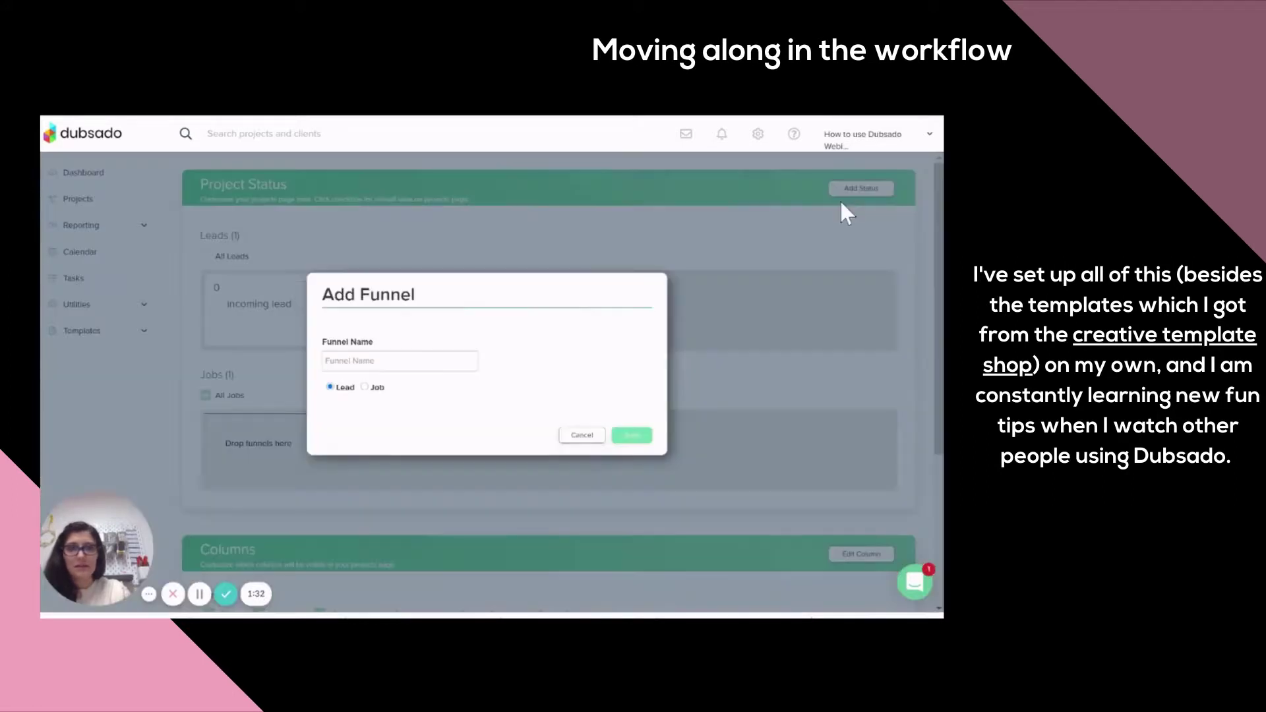
left_click(400, 361)
type("coibnt")
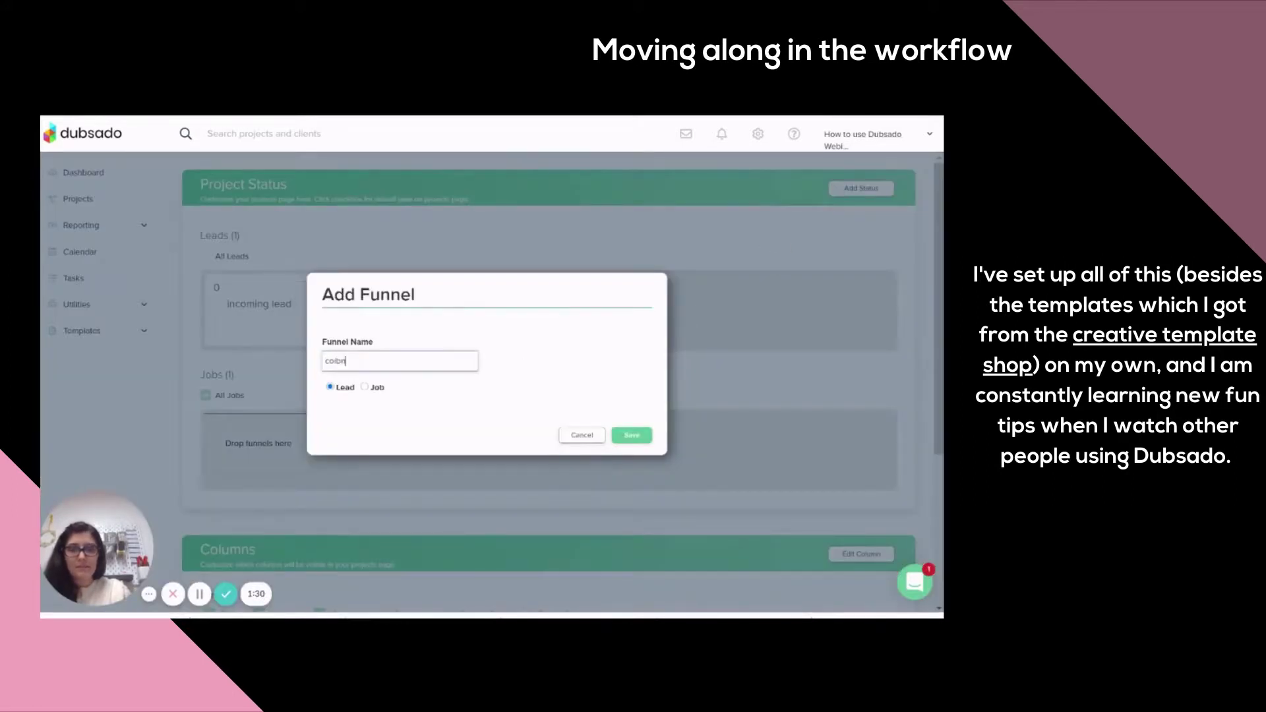
key("BackSpace")
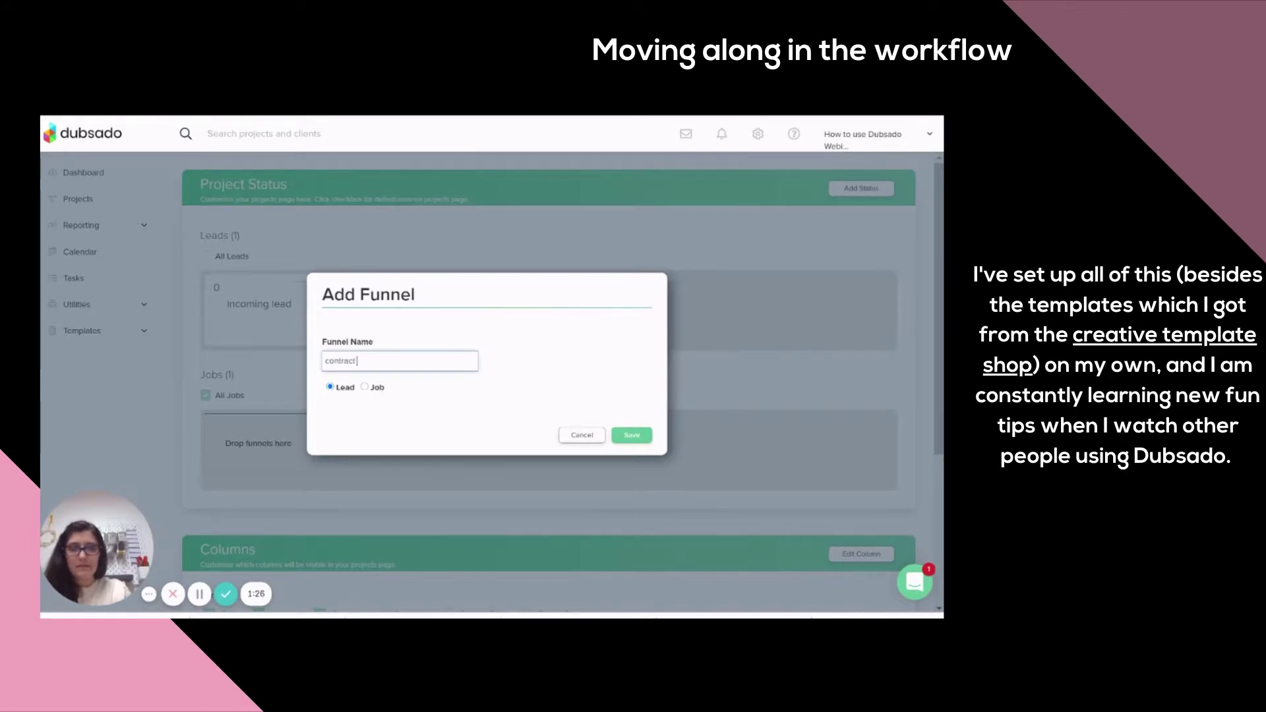
type("ontract signed")
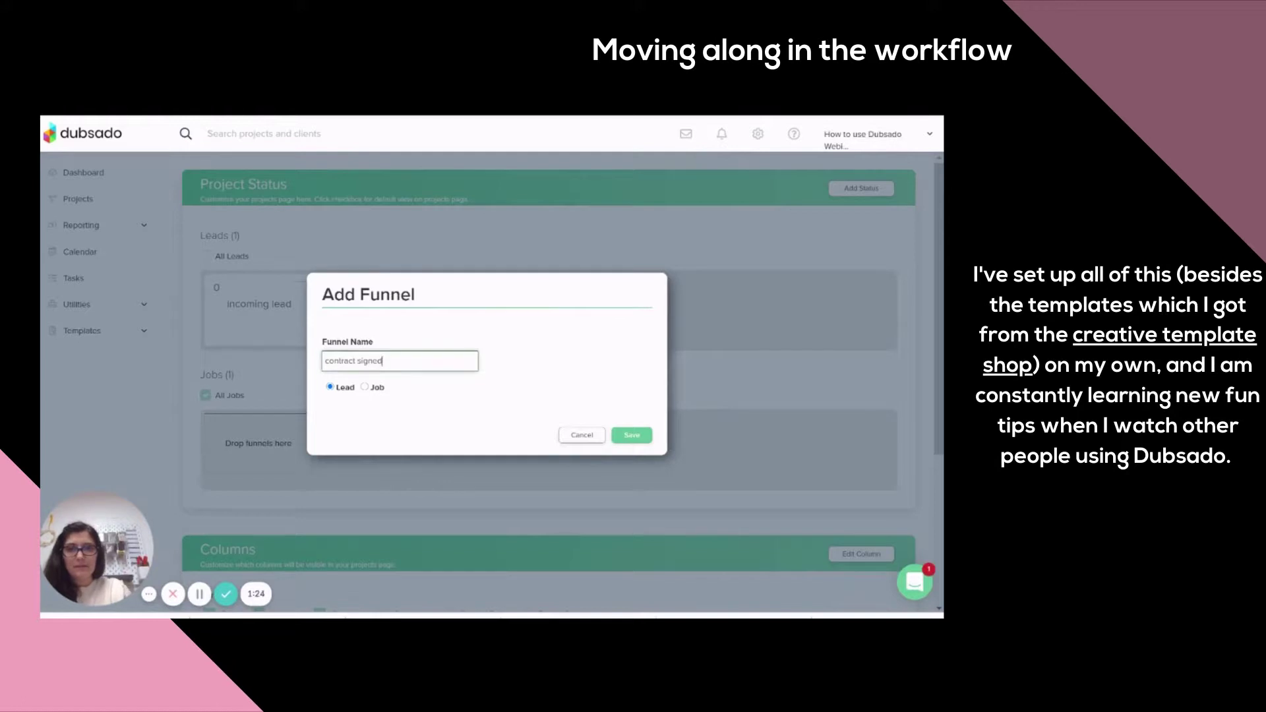
left_click(639, 438)
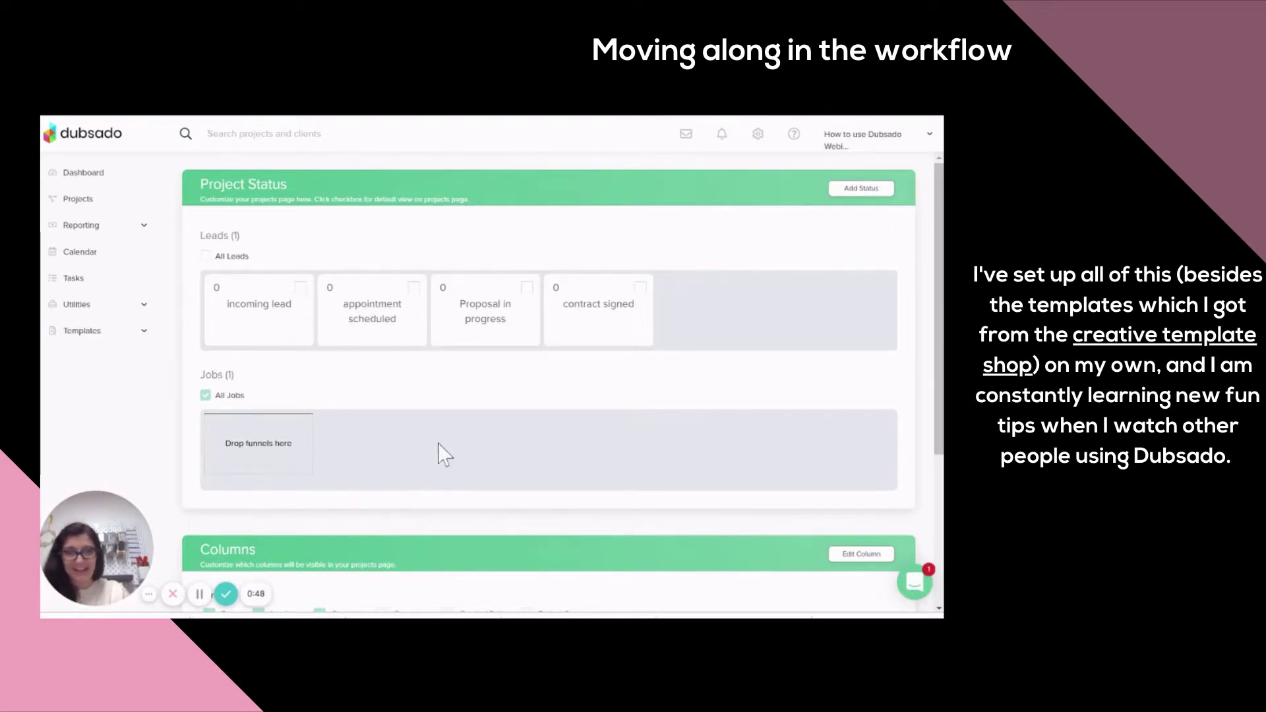
- Review the Columns and Tags customization, and view the full row of lead funnels on the projects page
left_click_drag(942, 279, 942, 427)
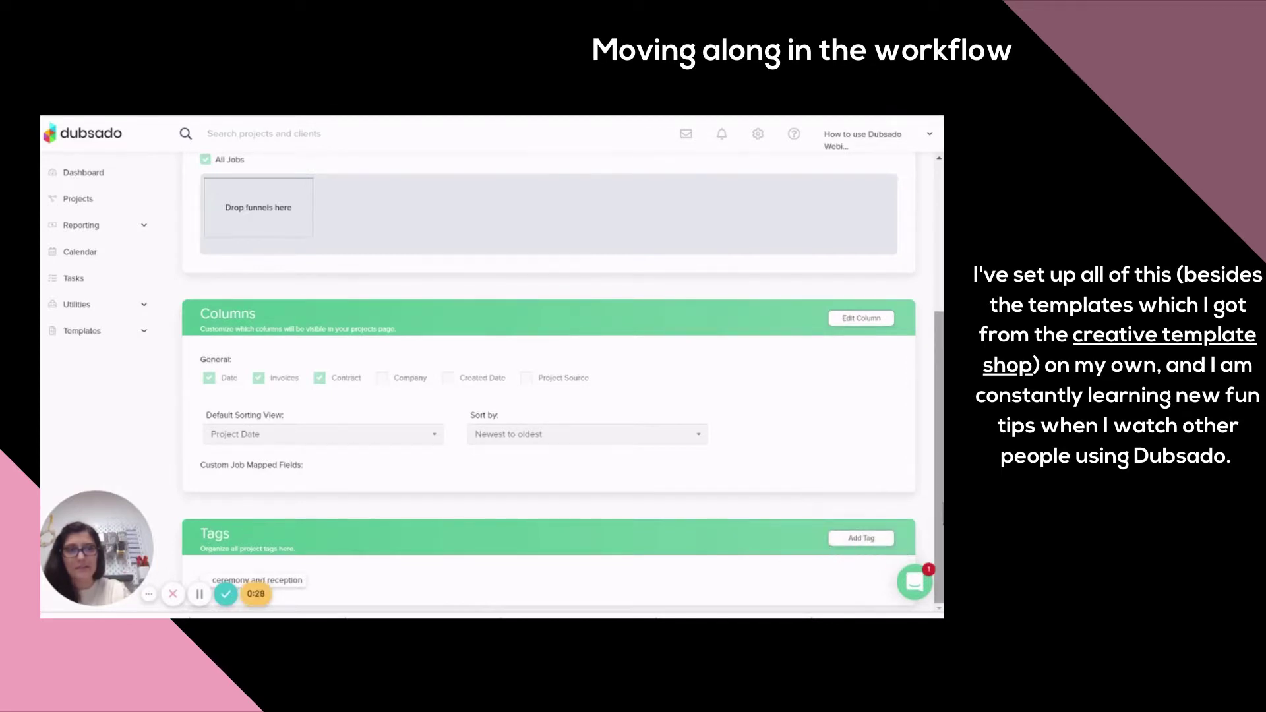
scroll(547, 369, "up", 2)
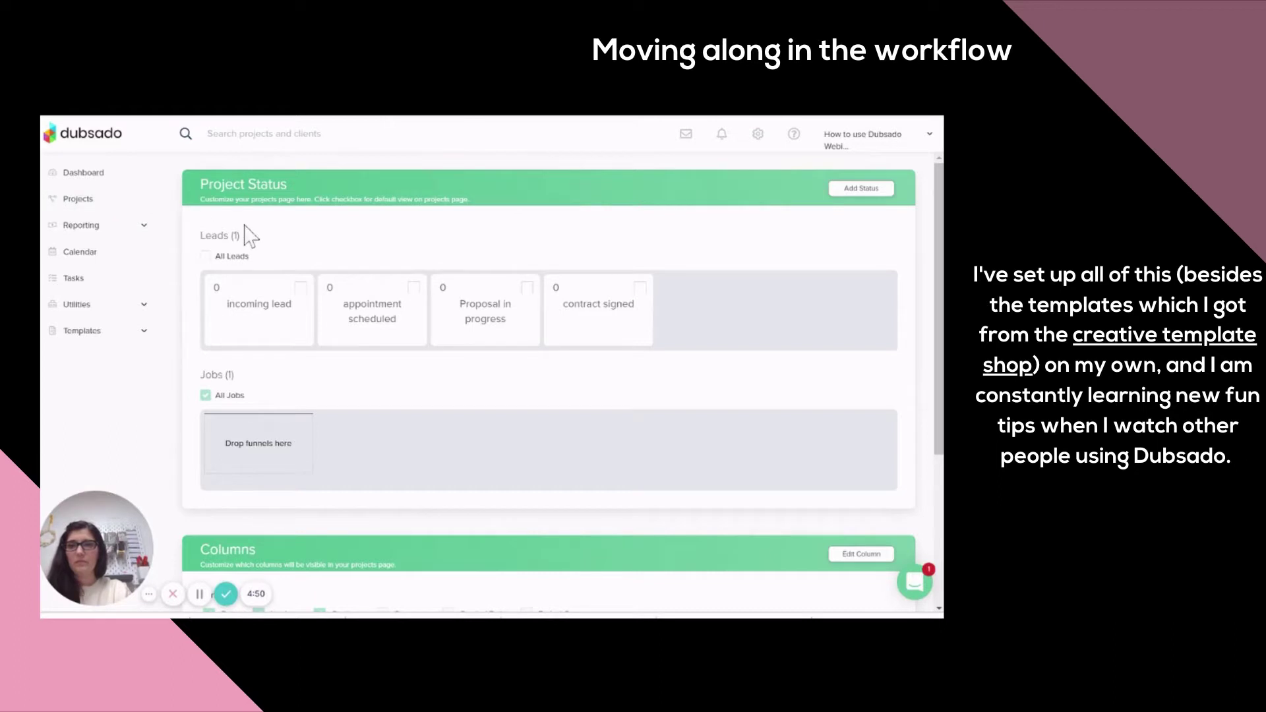
left_click(84, 199)
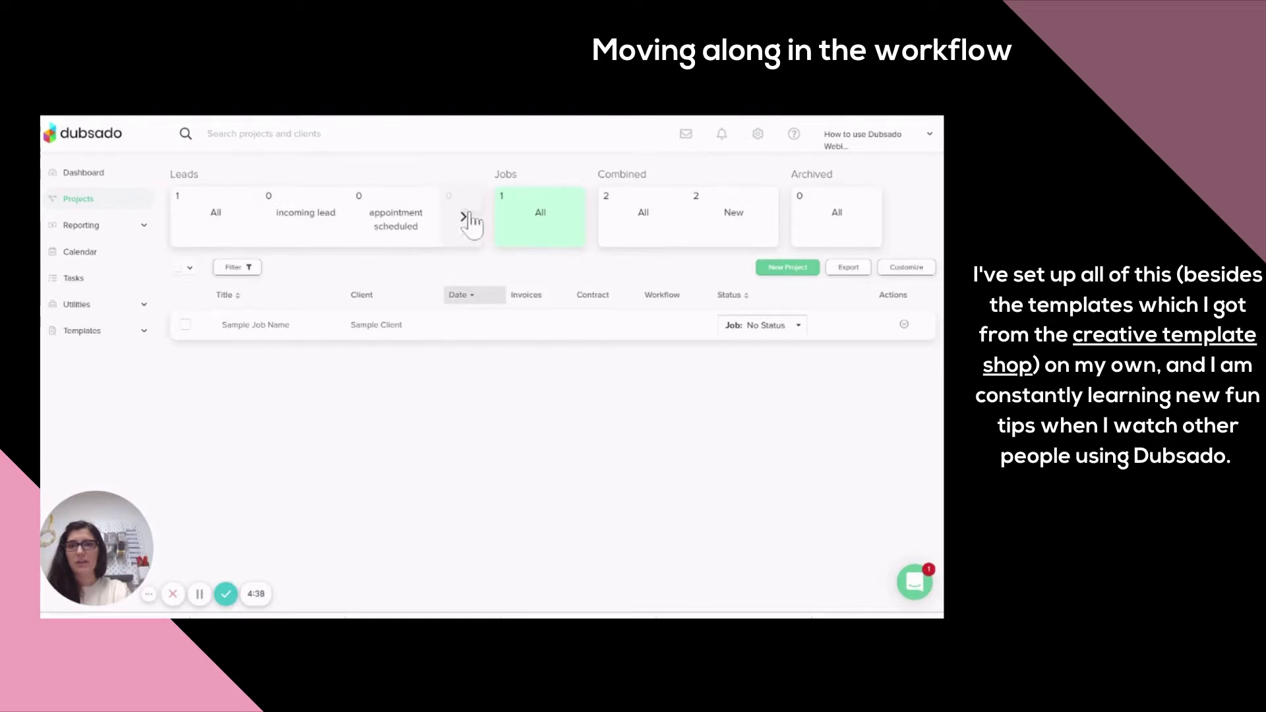
left_click(464, 218)
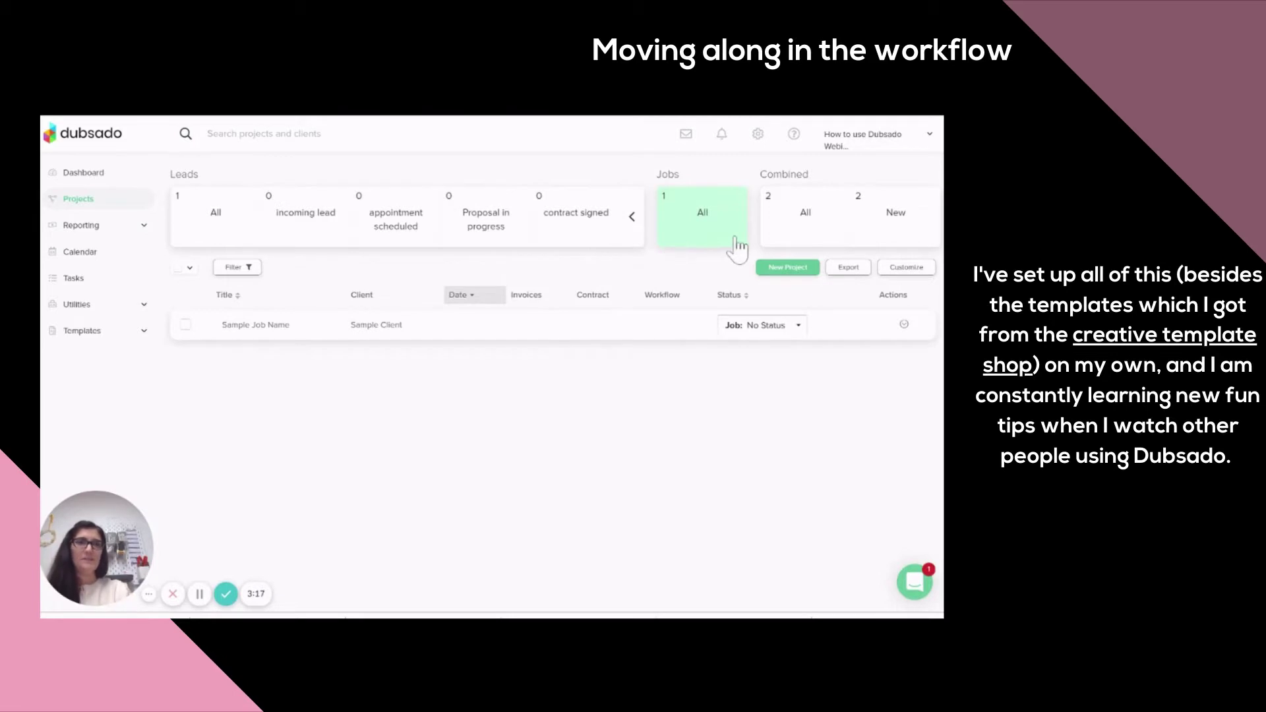
- Look through the status choices offered when creating a new project, and leave without creating one
left_click(796, 274)
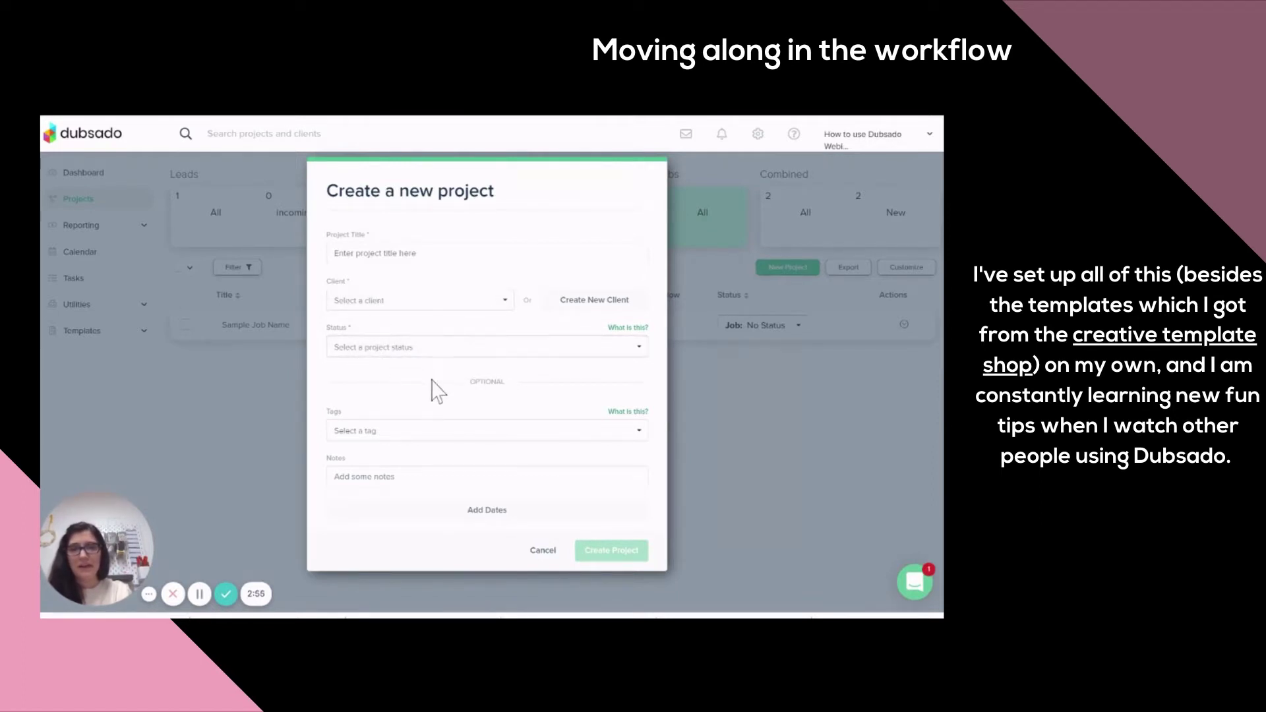
left_click(396, 347)
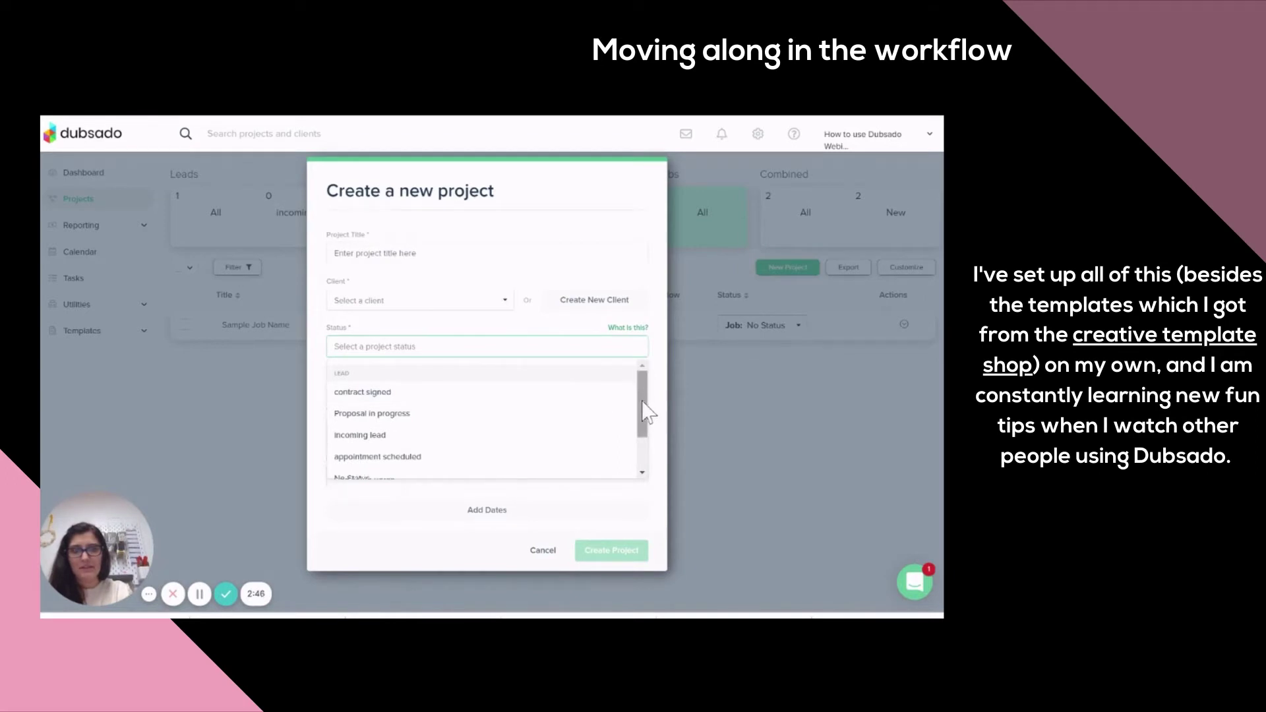
mouse_move(645, 413)
left_mouse_down()
mouse_move(646, 445)
mouse_move(656, 397)
mouse_move(646, 443)
mouse_move(645, 396)
left_mouse_up()
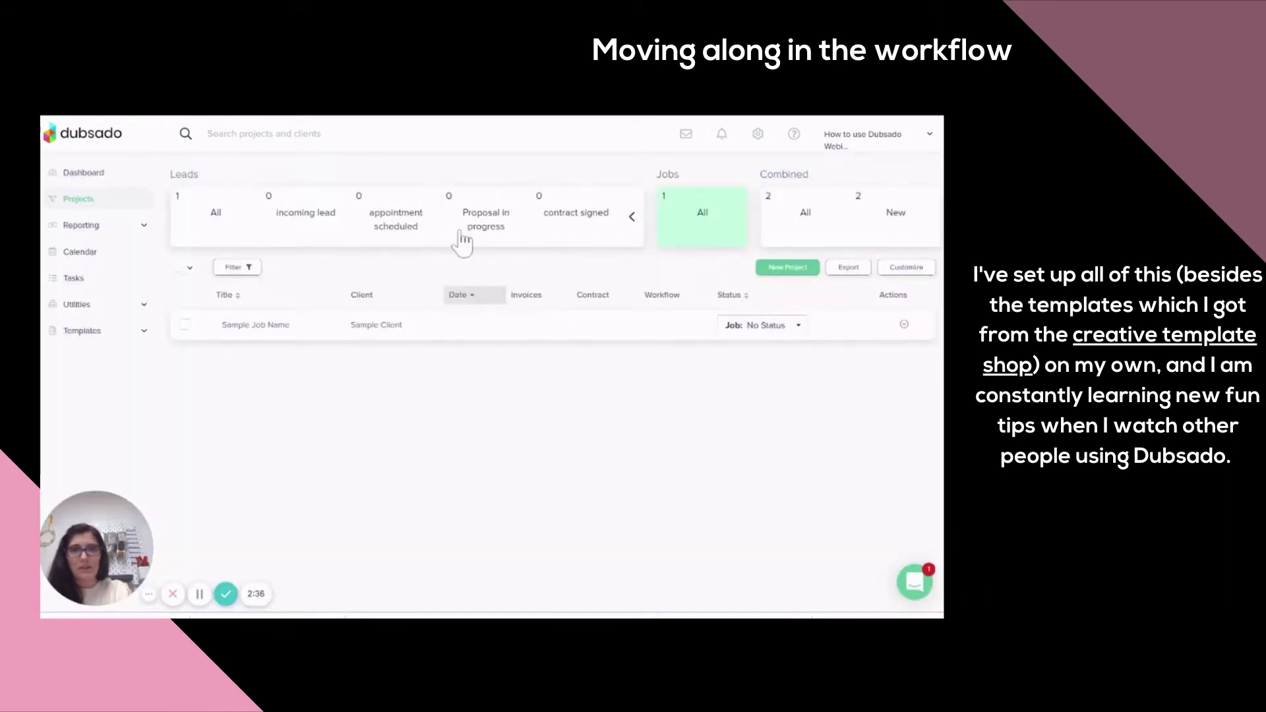
- Go to the workflow templates and open Sample Workflow for editing
left_click(82, 333)
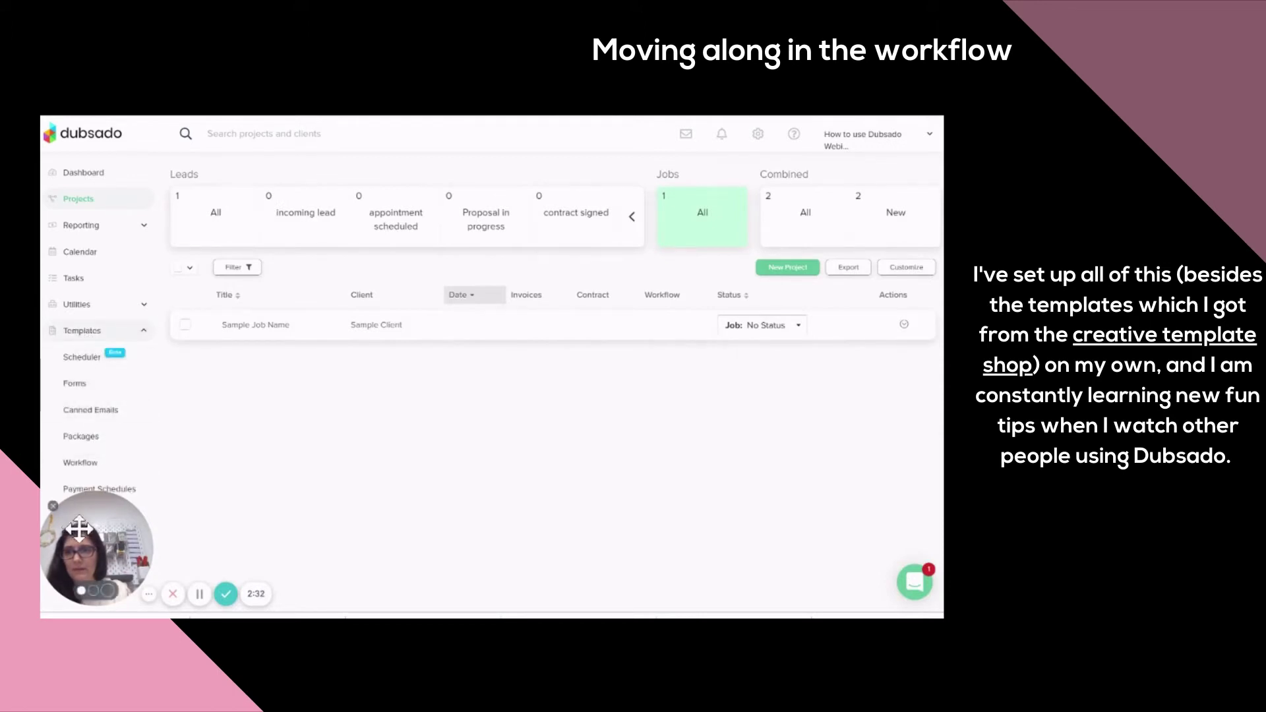
left_click_drag(76, 526, 200, 528)
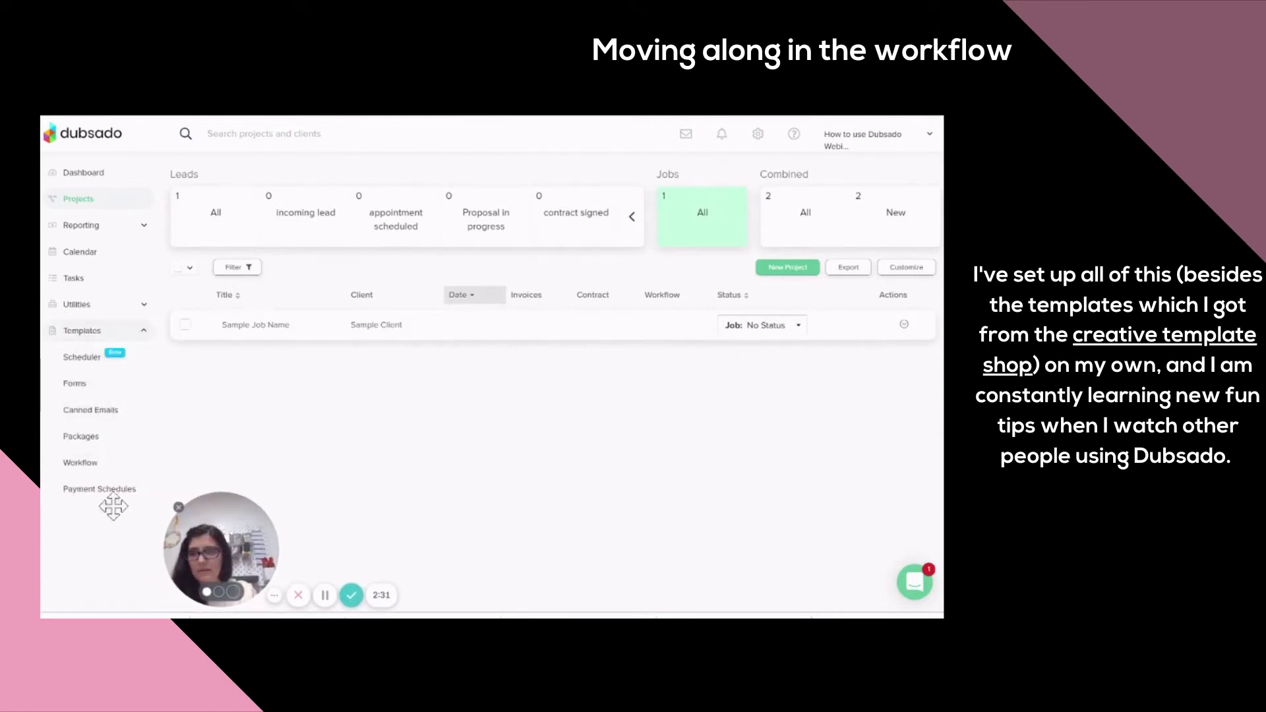
left_click(92, 472)
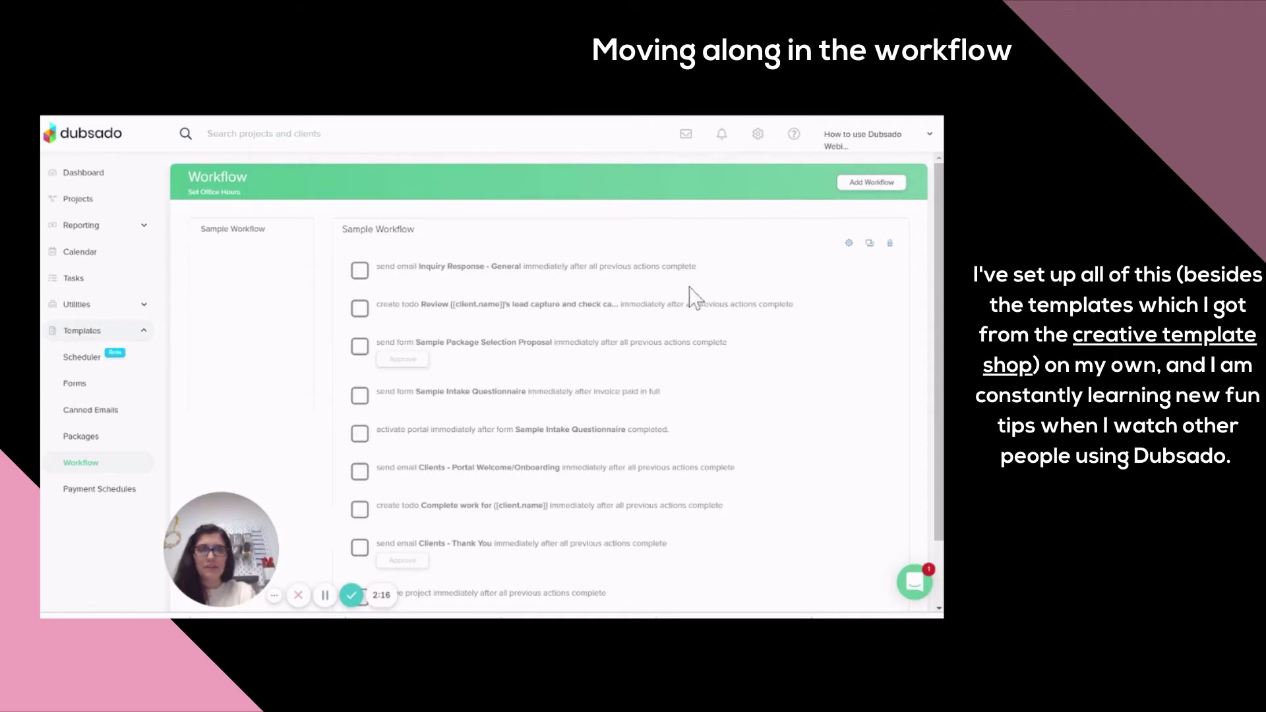
left_click(849, 244)
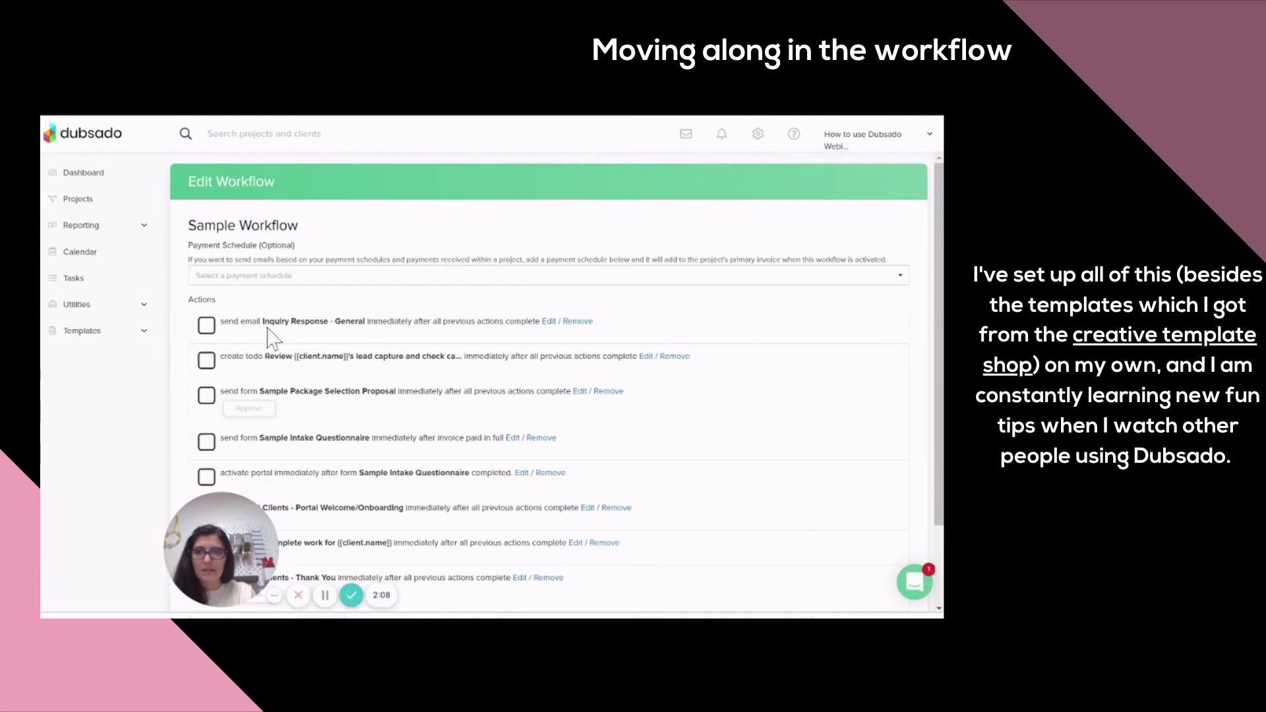
- Review the timing, trigger, subject line and email body of the Inquiry Response - General action, and close it without applying changes
left_click(549, 323)
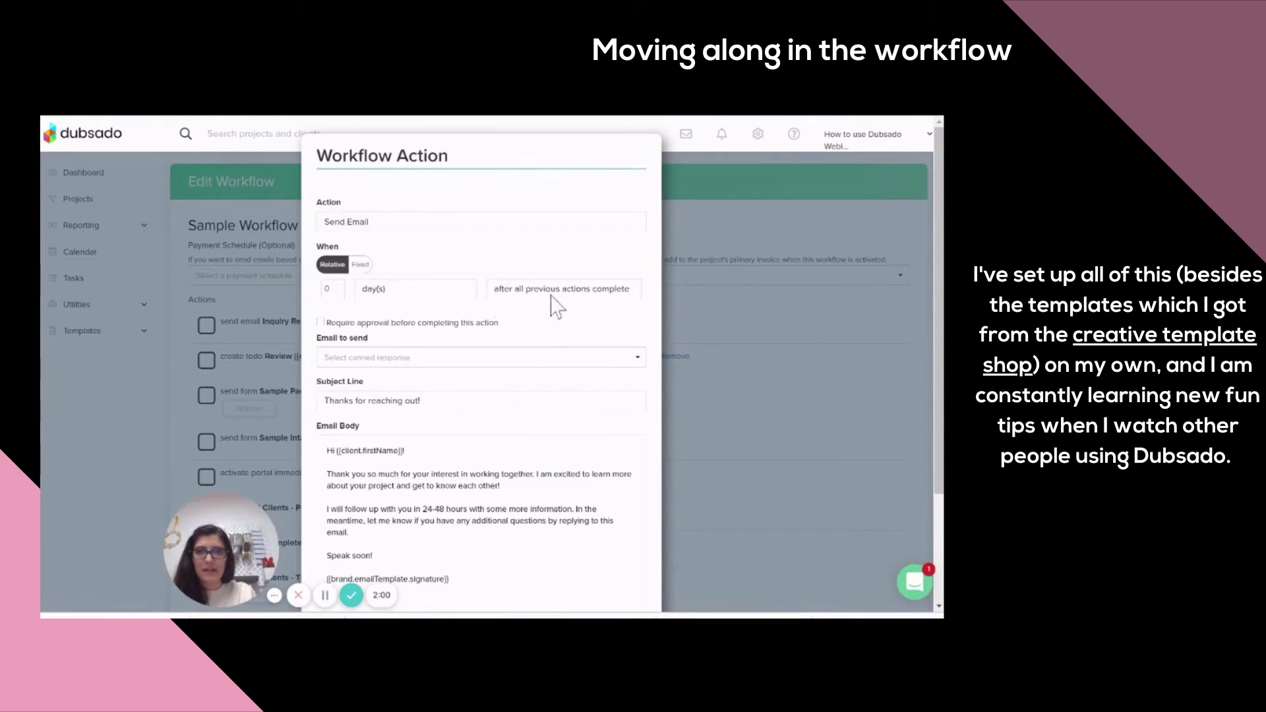
left_click(603, 293)
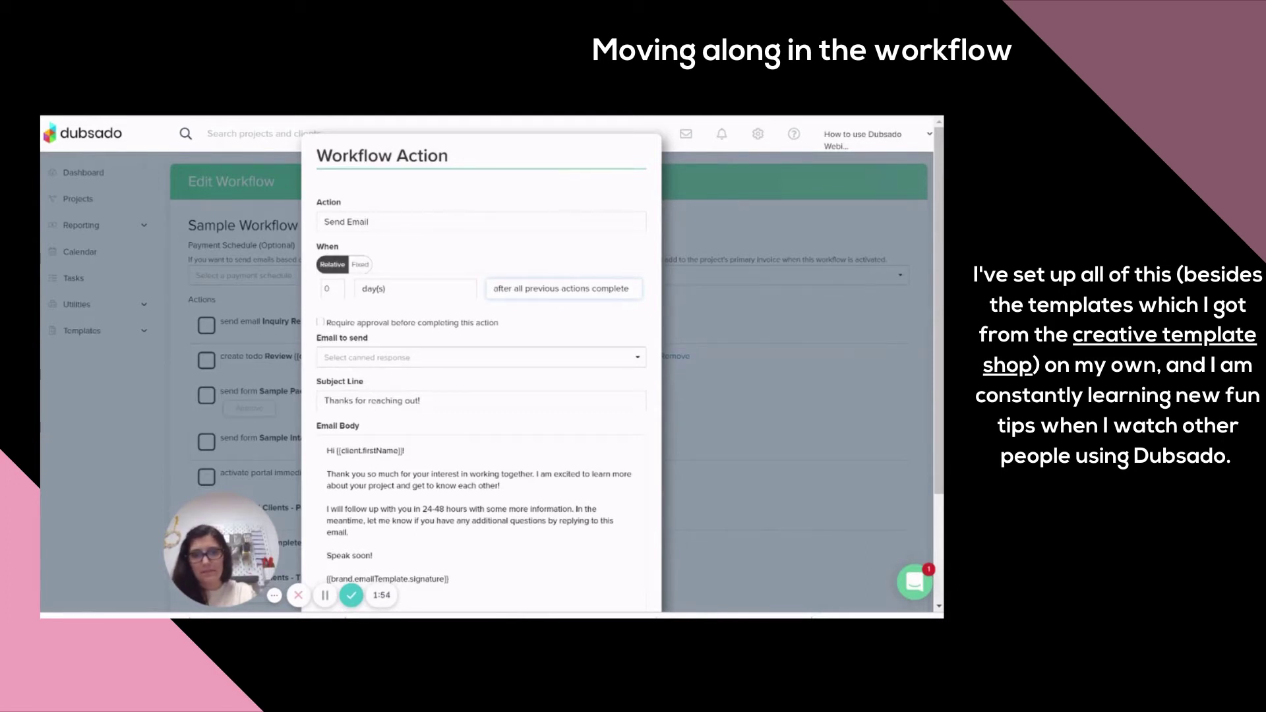
left_click(657, 300)
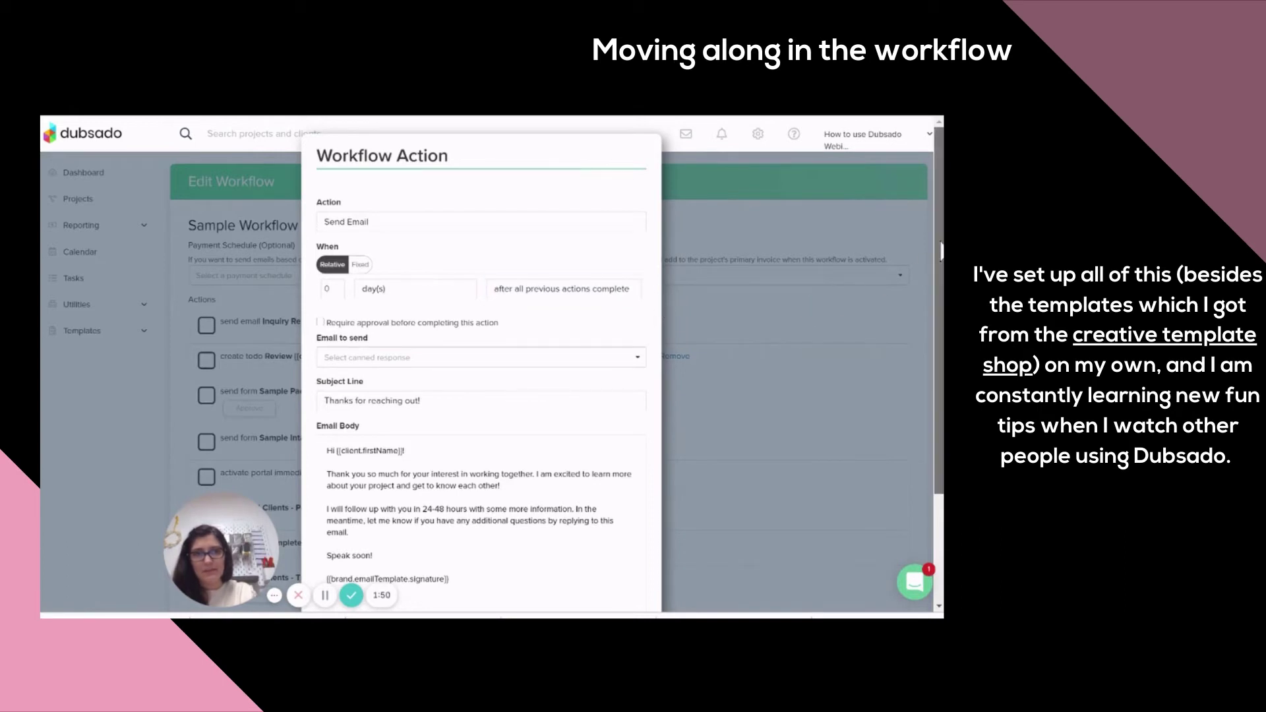
scroll(806, 294, "down", 3)
scroll(481, 356, "down", 2)
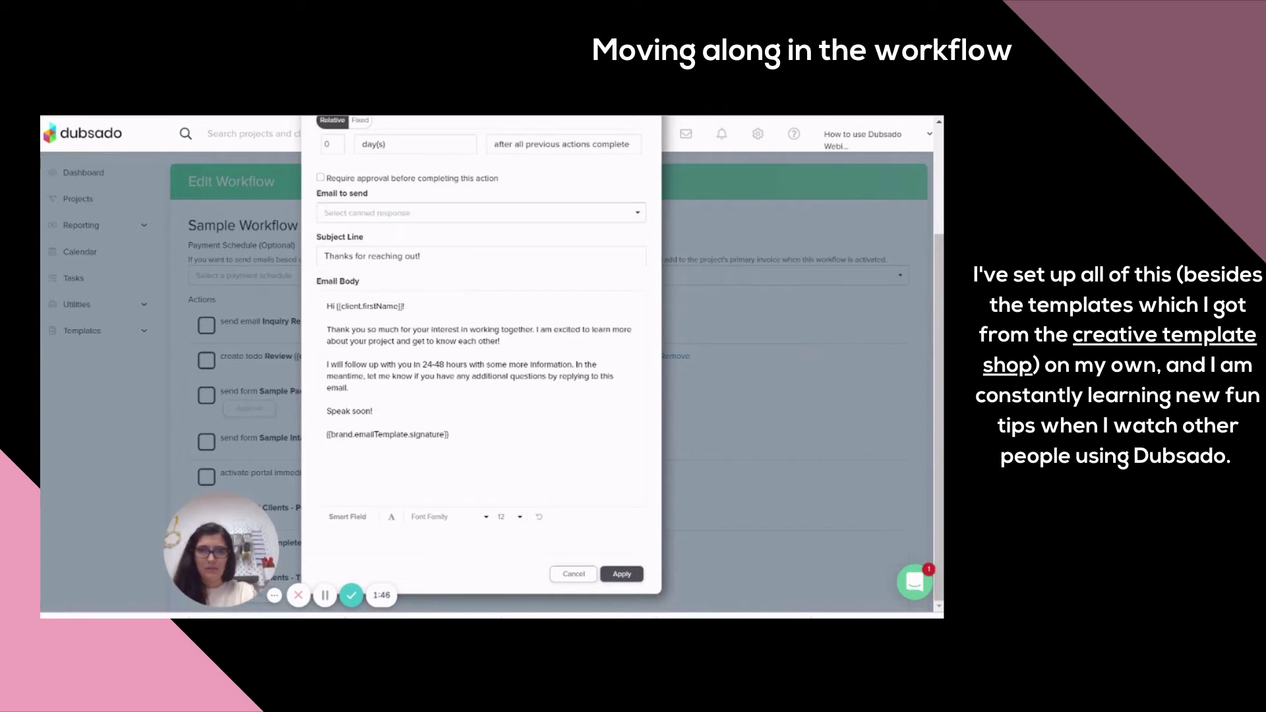
left_click(574, 574)
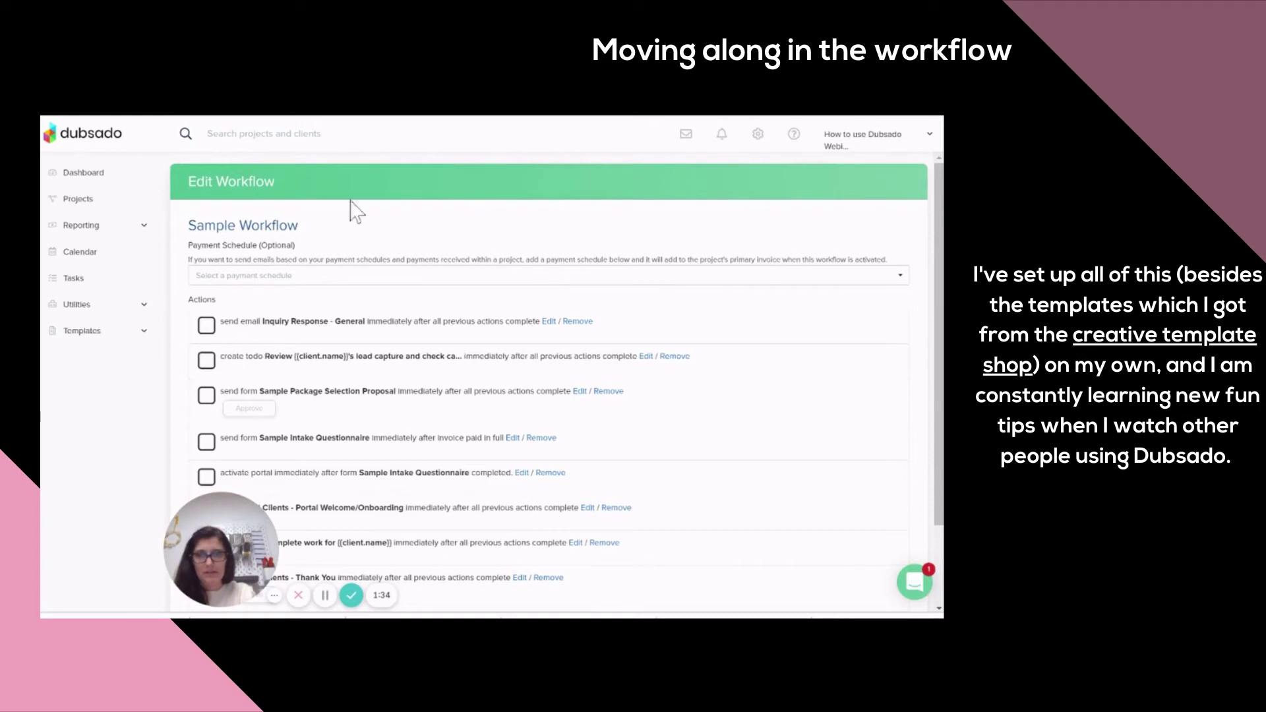
- Reopen Sample Workflow for editing, review the approval and canned email options of its Inquiry Response - General action, and close it without applying changes
left_click(109, 201)
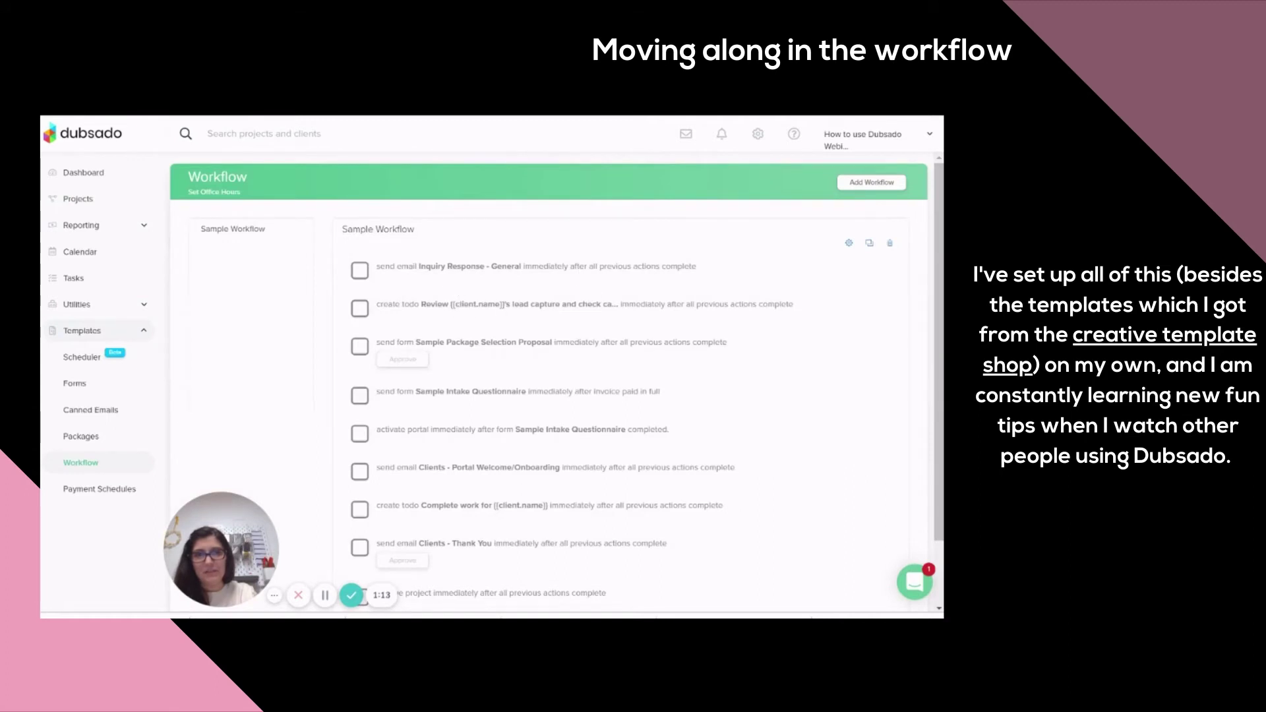
left_click(849, 242)
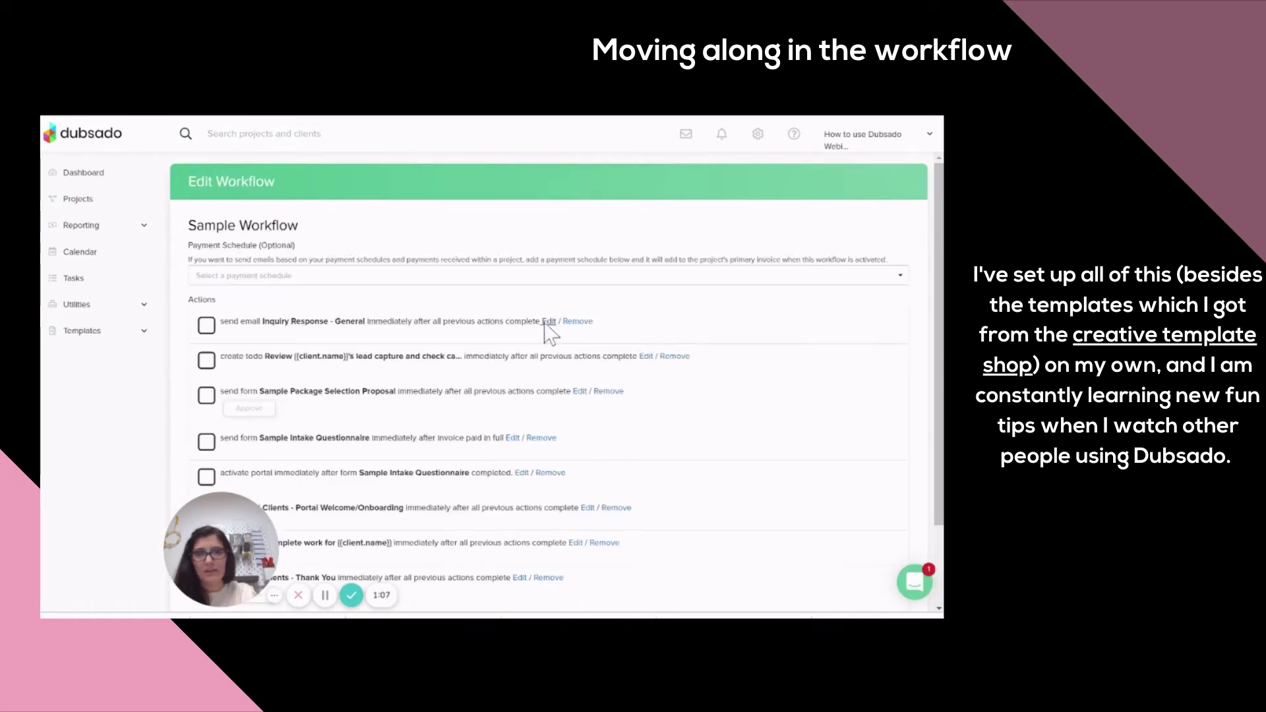
left_click(549, 322)
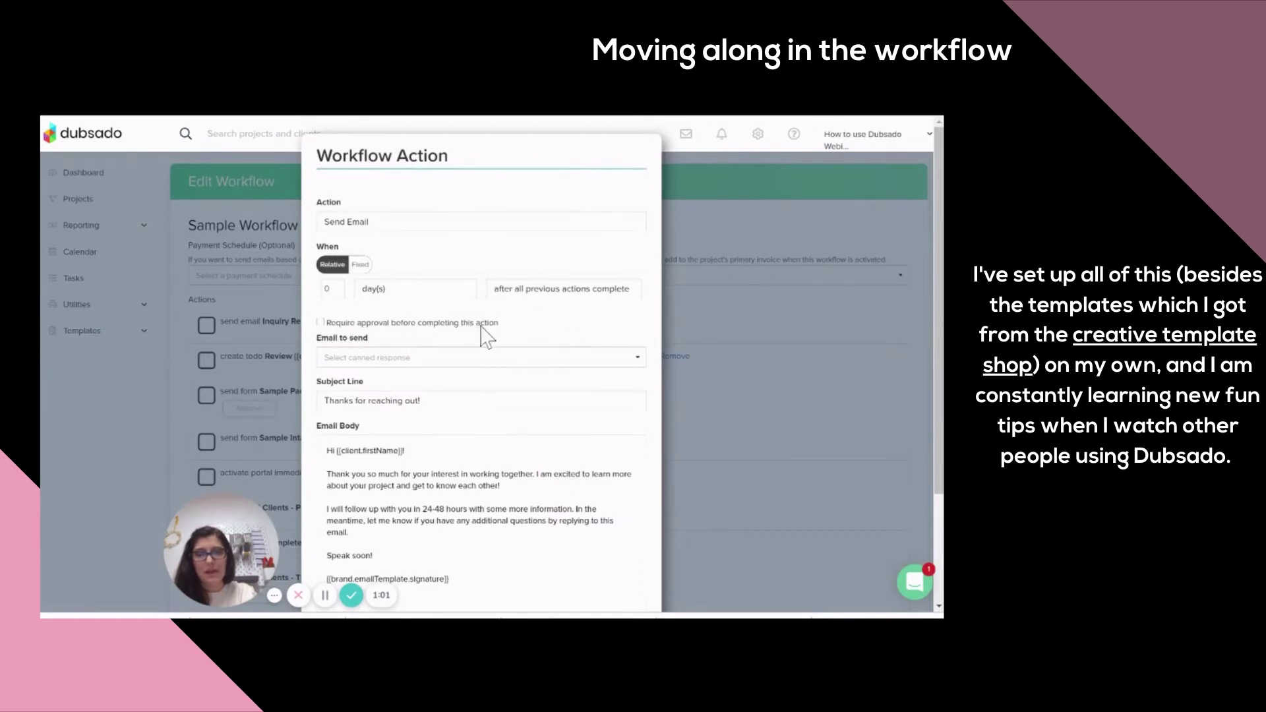
left_click(435, 357)
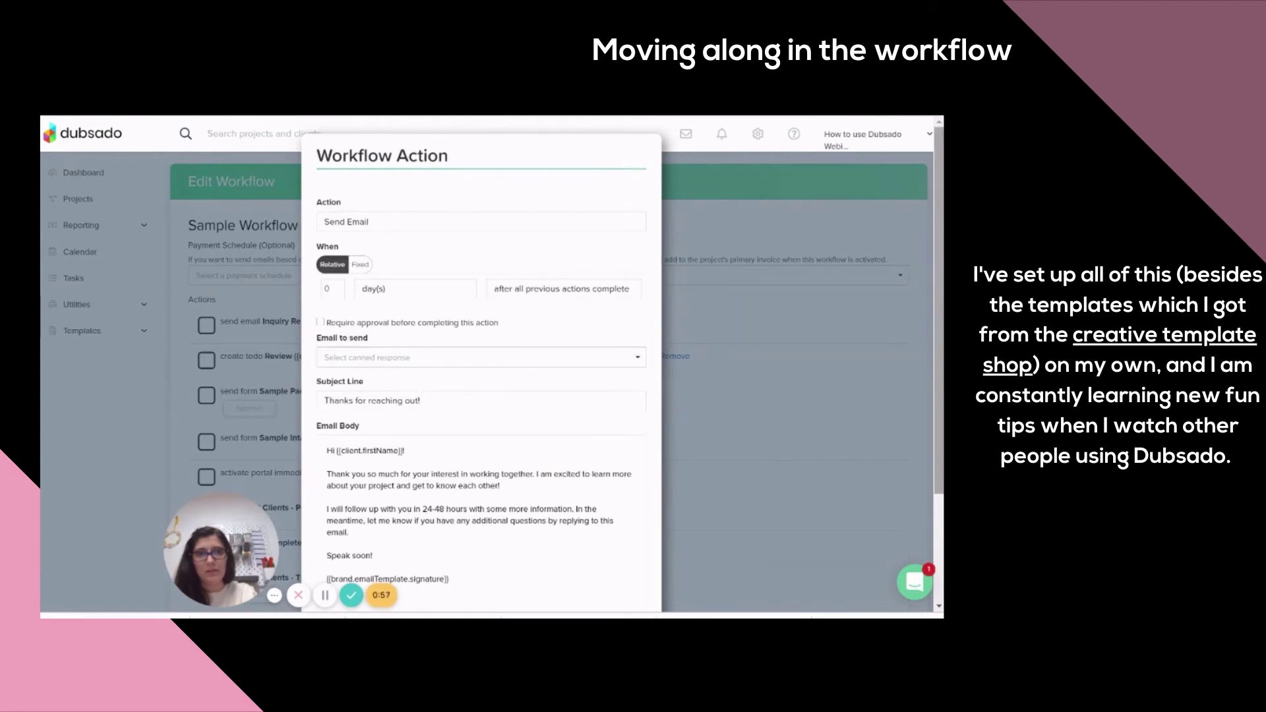
scroll(940, 399, "down", 3)
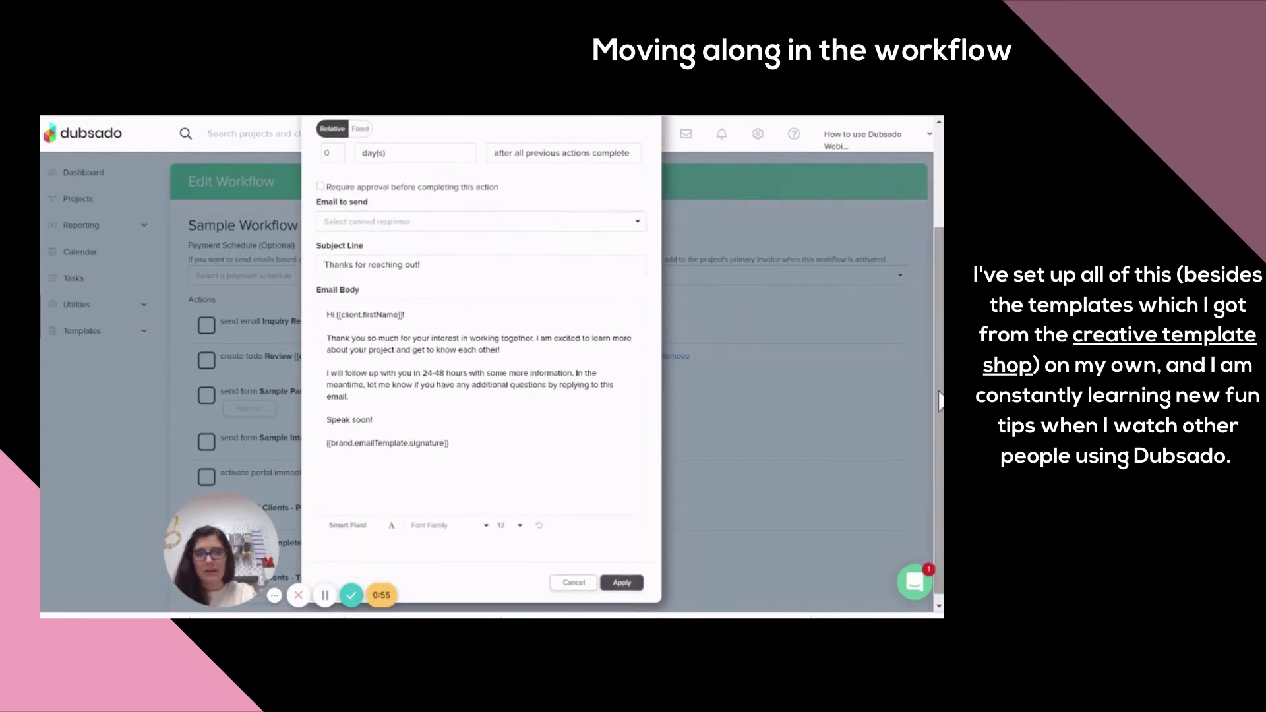
left_click(573, 583)
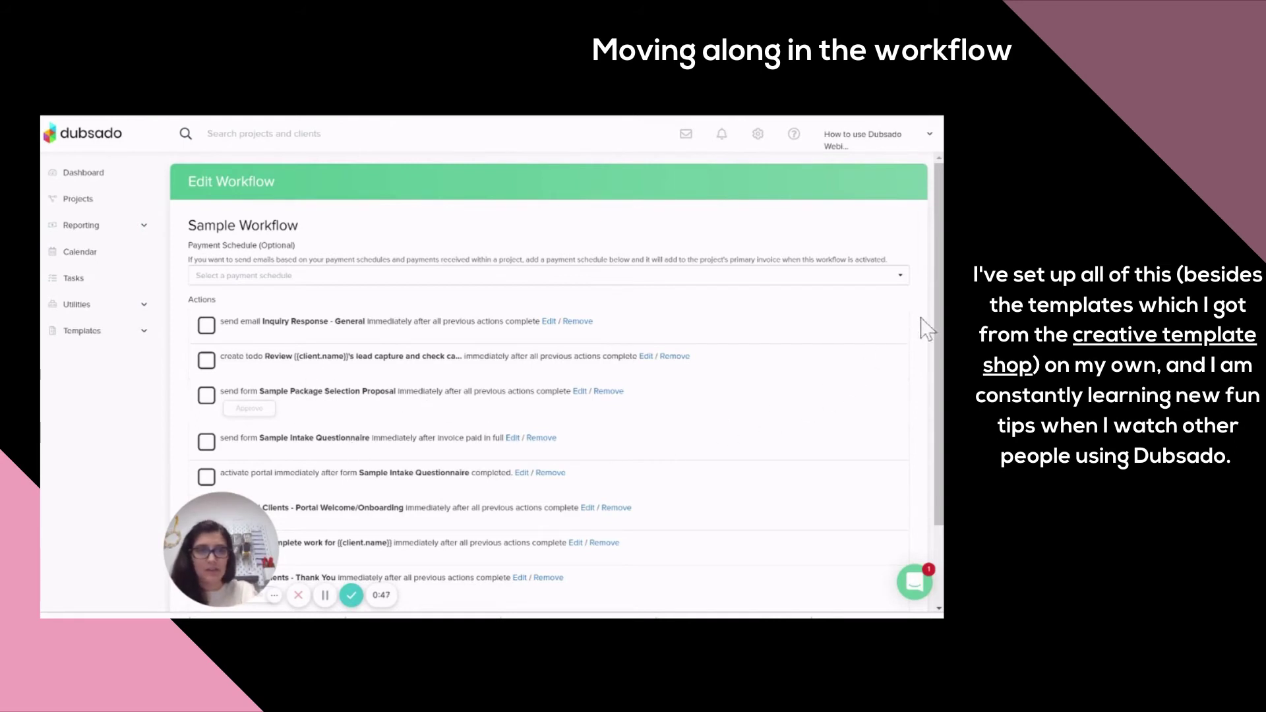
- Review the remaining actions in Sample Workflow, then view the projects page and the list of template types
left_click_drag(941, 320, 942, 397)
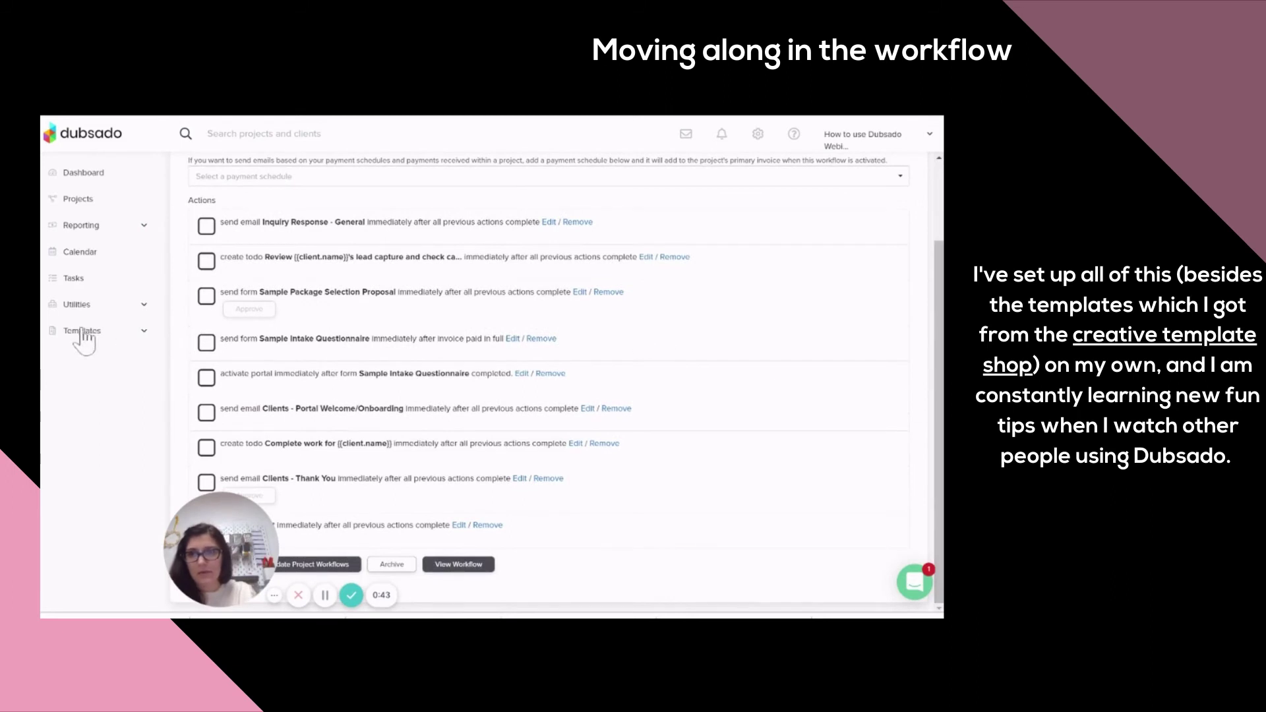
left_click(80, 202)
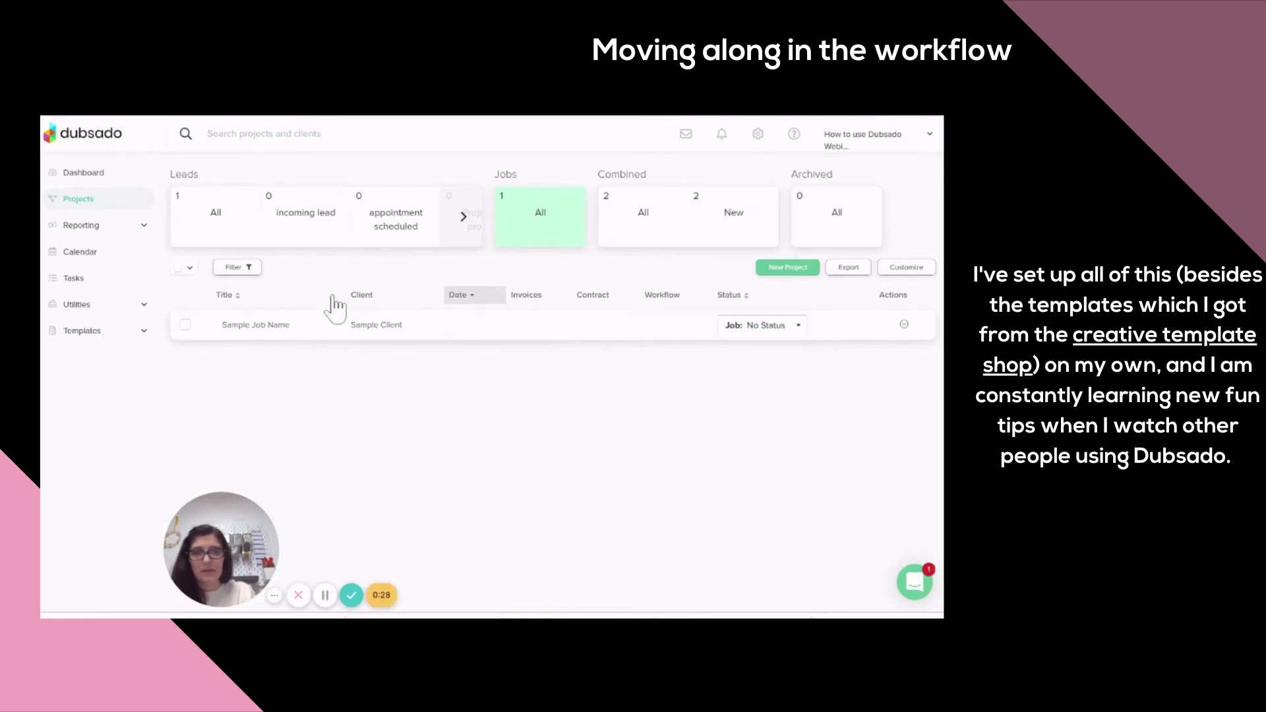
left_click(84, 336)
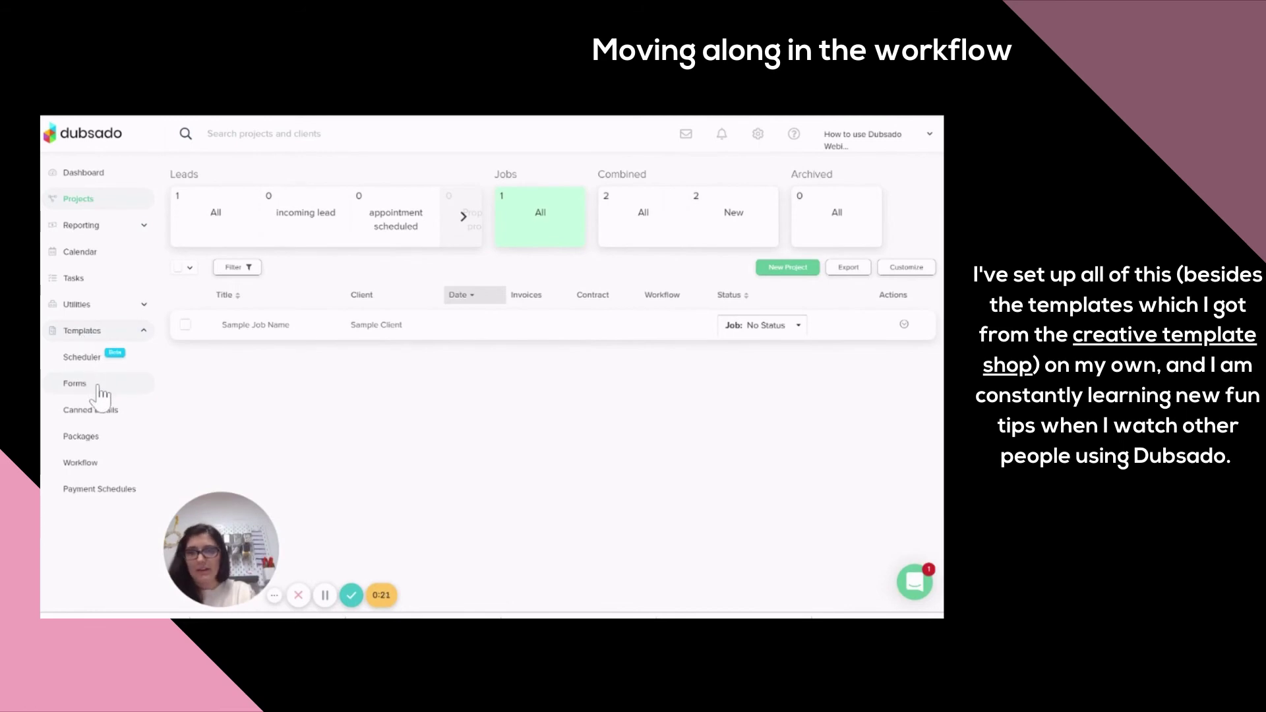